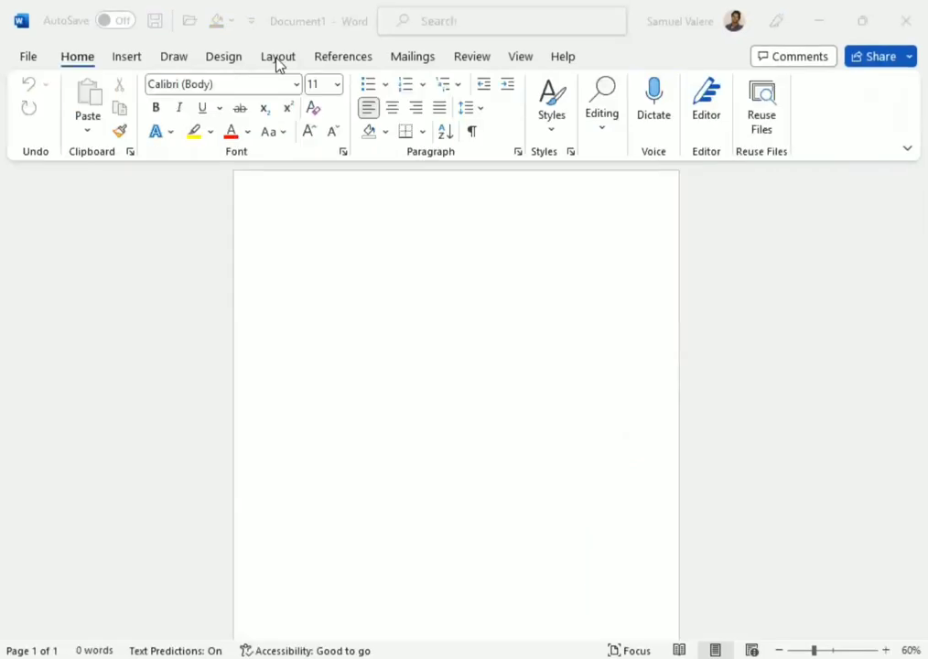
# Set the paper size to A4 and zoom to fit the whole page in view.
pyautogui.click(278, 57)
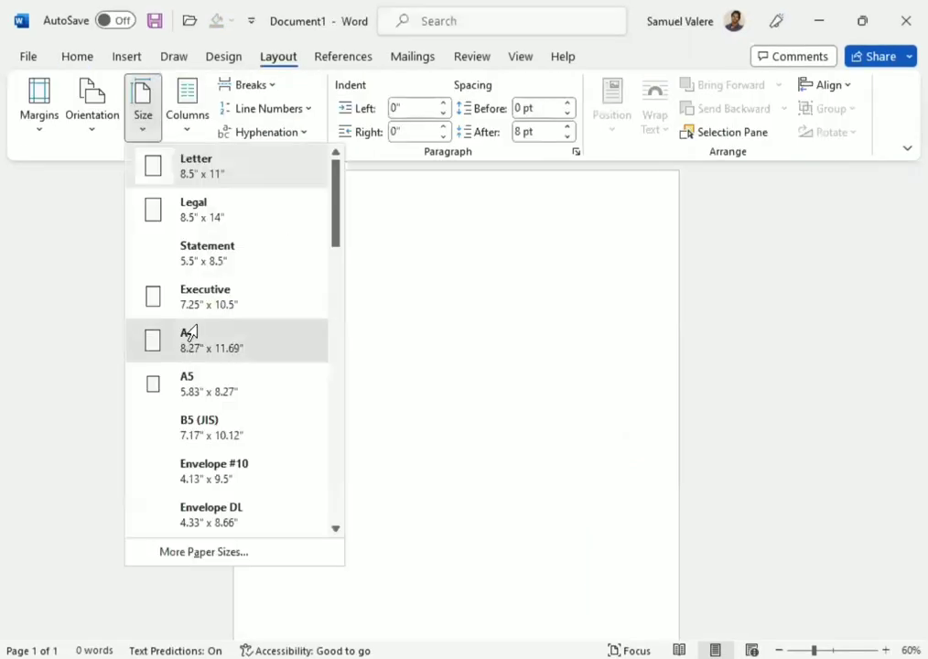
pyautogui.click(152, 209)
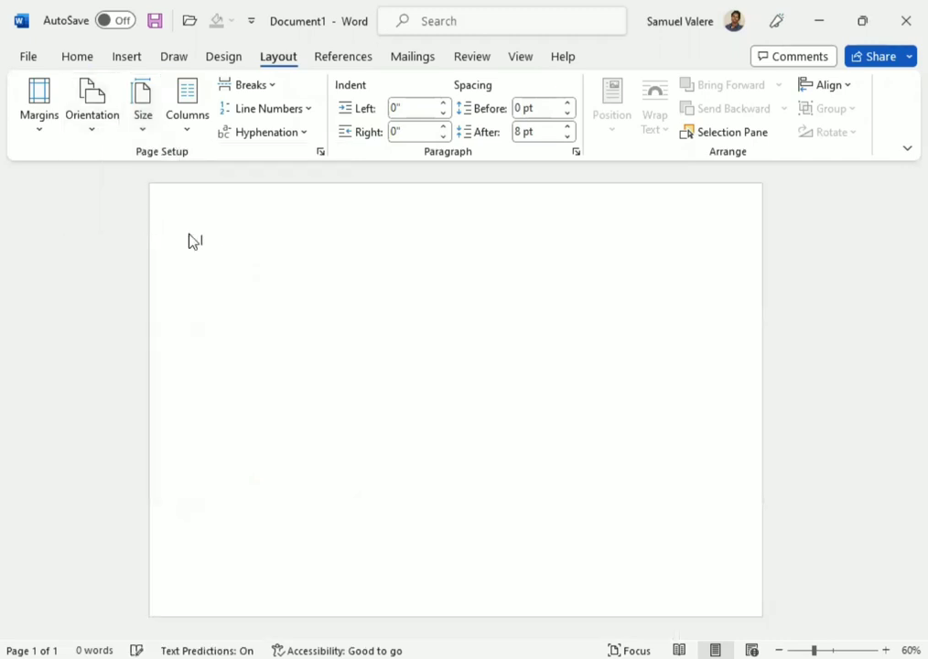
pyautogui.click(911, 650)
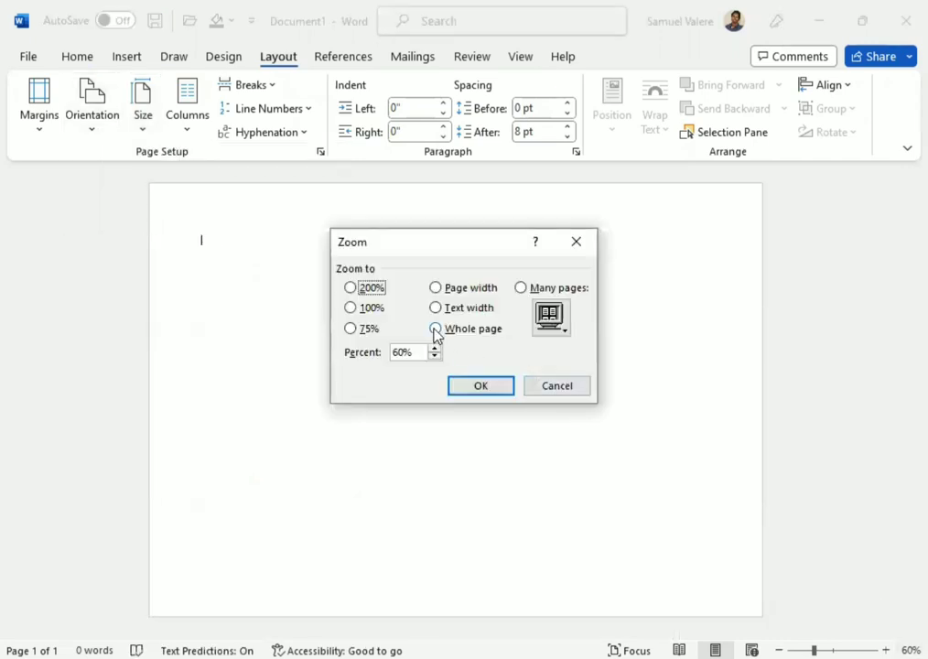
pyautogui.click(436, 329)
pyautogui.click(483, 386)
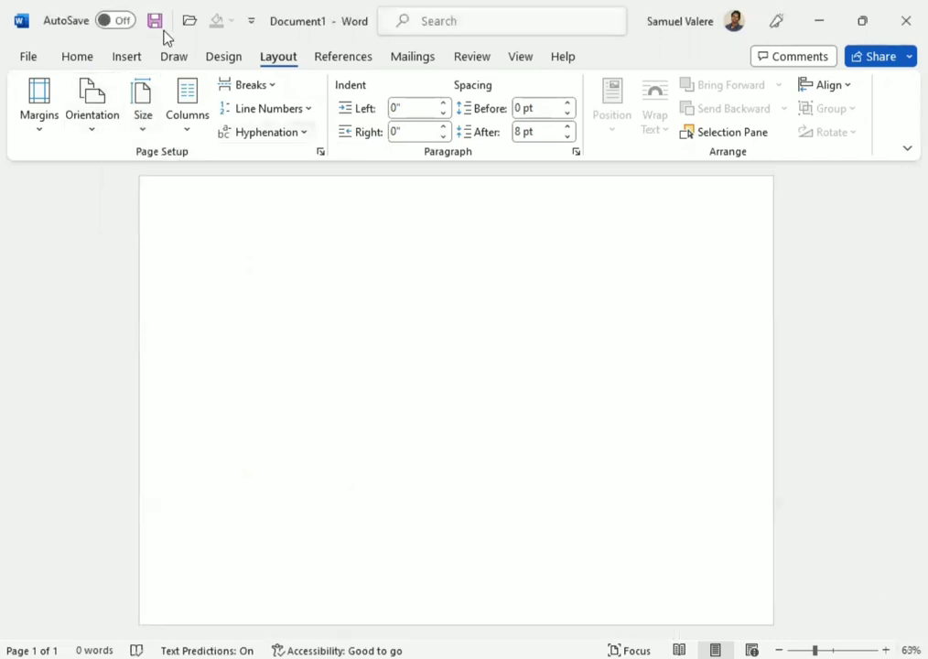
pyautogui.click(126, 56)
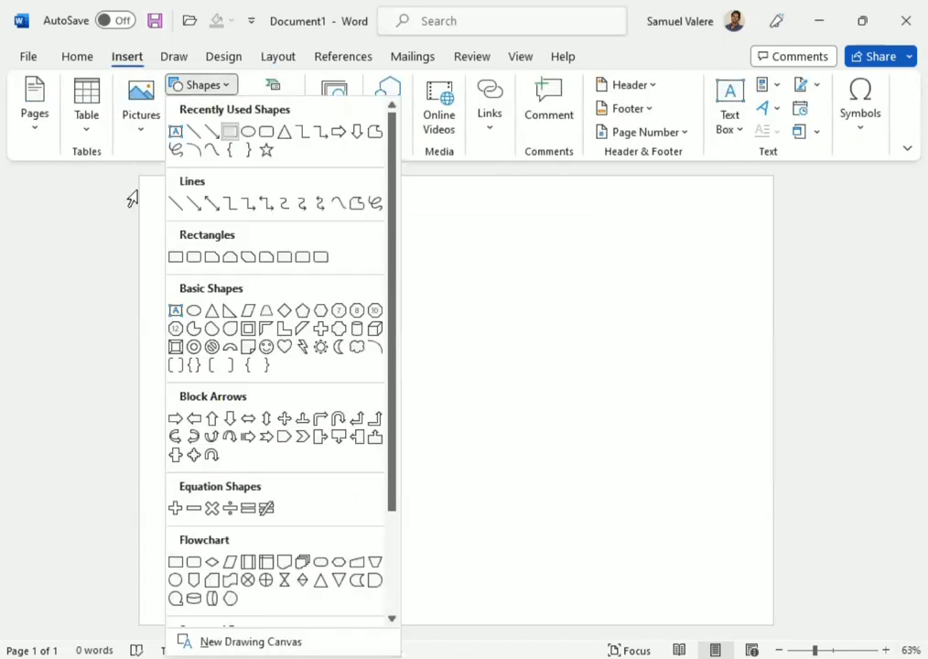
# Draw a full-page rectangle filled solid black with no outline.
pyautogui.click(230, 131)
pyautogui.moveTo(142, 178); pyautogui.dragTo(520, 407)
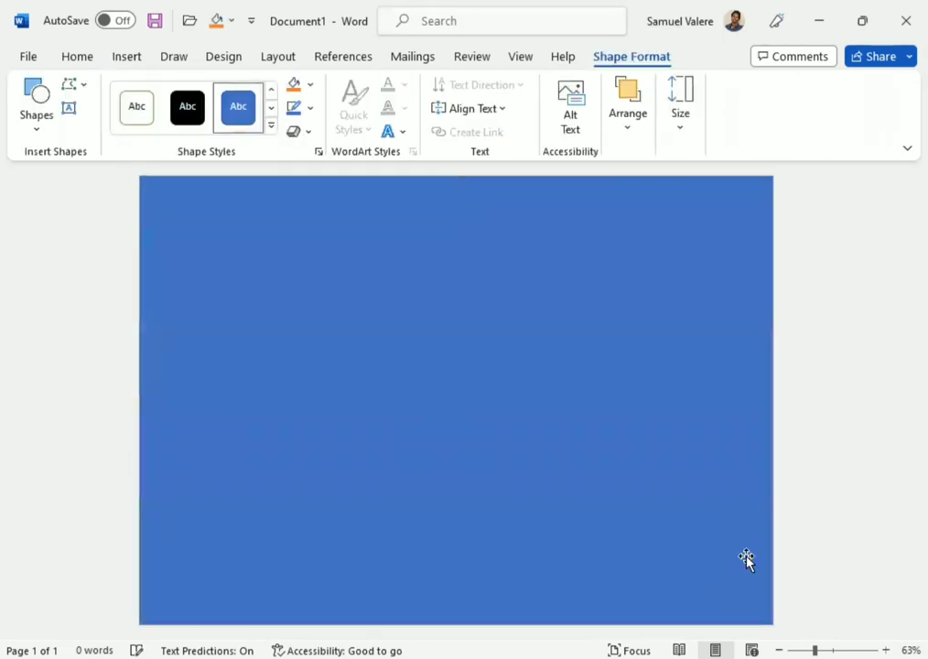
pyautogui.click(313, 114)
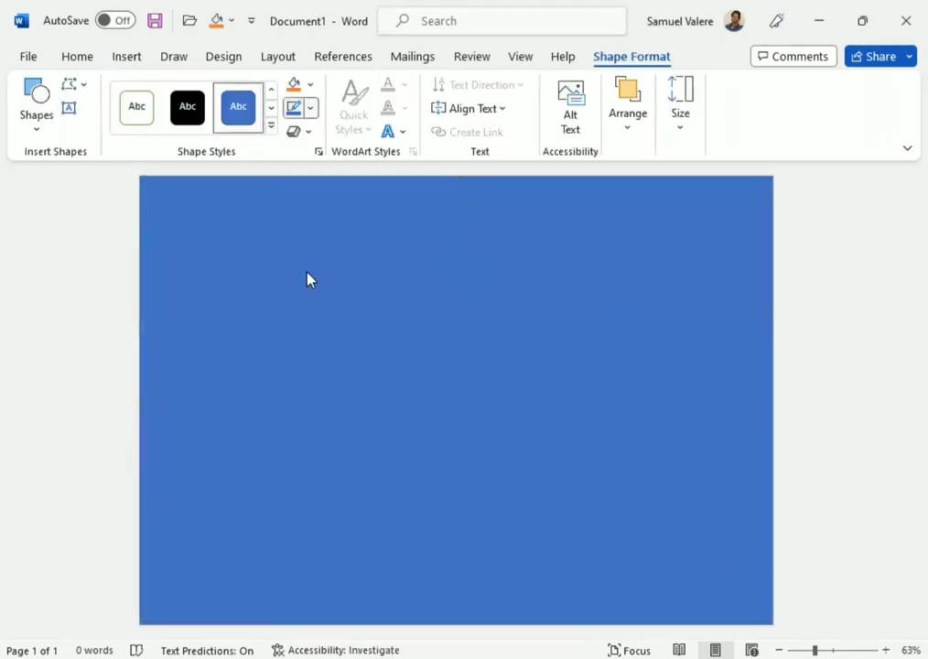
pyautogui.click(302, 309)
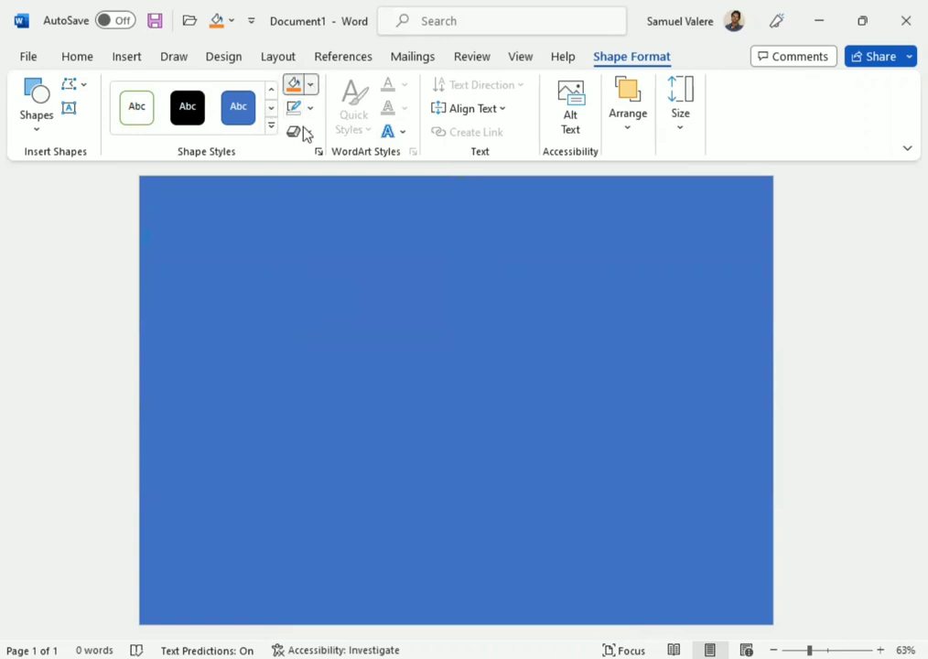
pyautogui.click(311, 84)
pyautogui.click(306, 129)
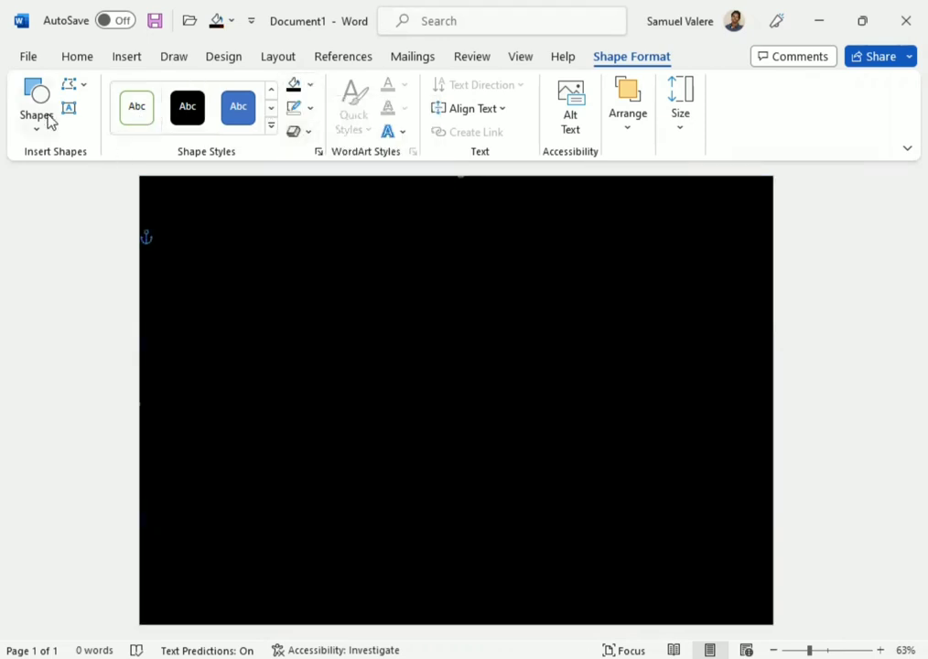
pyautogui.click(51, 130)
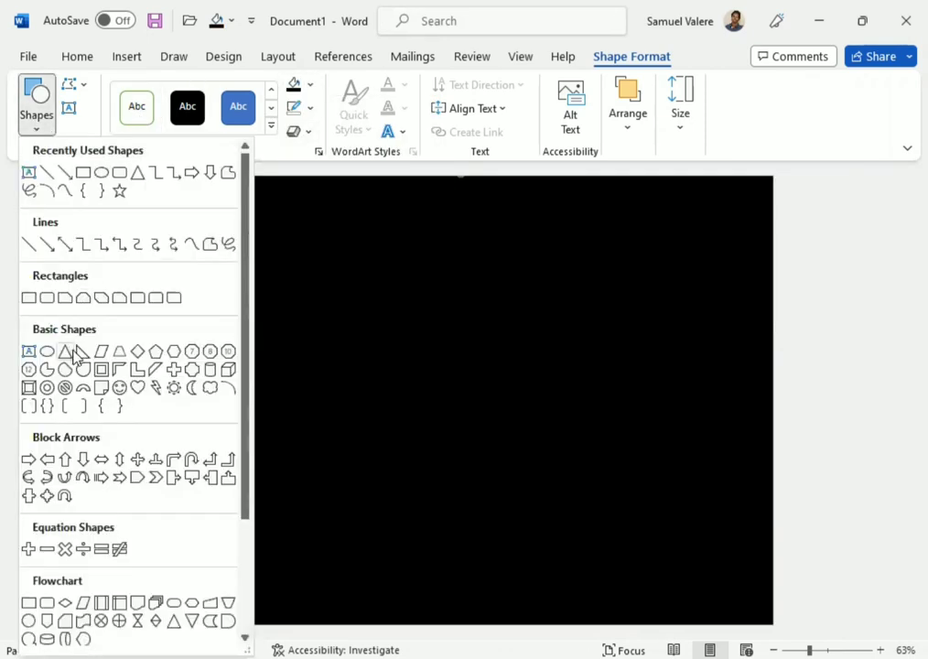
# Draw a right triangle, flip it vertically, and fit it into the top-left corner.
pyautogui.click(79, 355)
pyautogui.moveTo(188, 239); pyautogui.dragTo(319, 517)
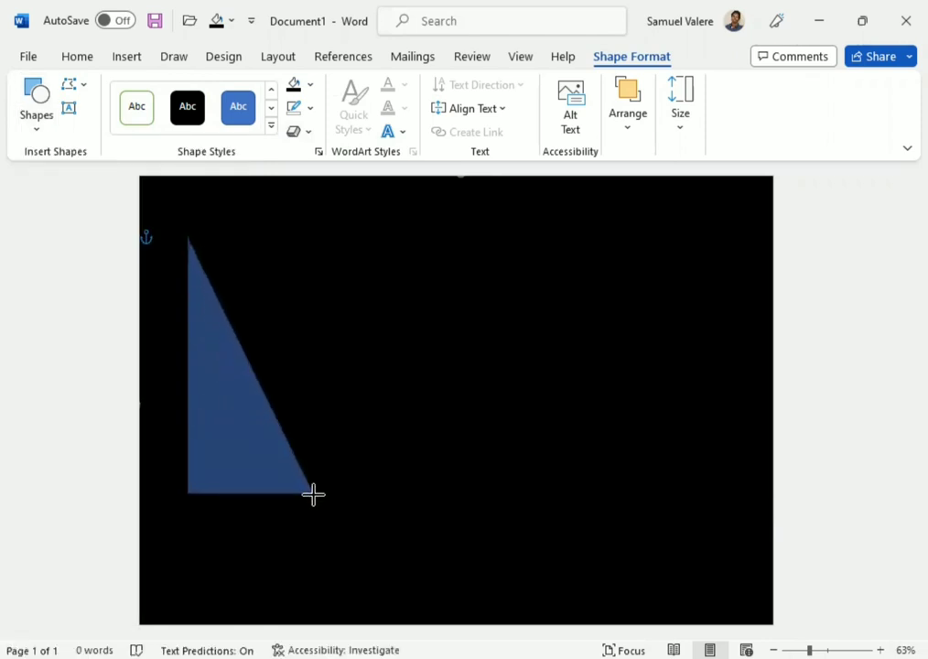
pyautogui.click(629, 123)
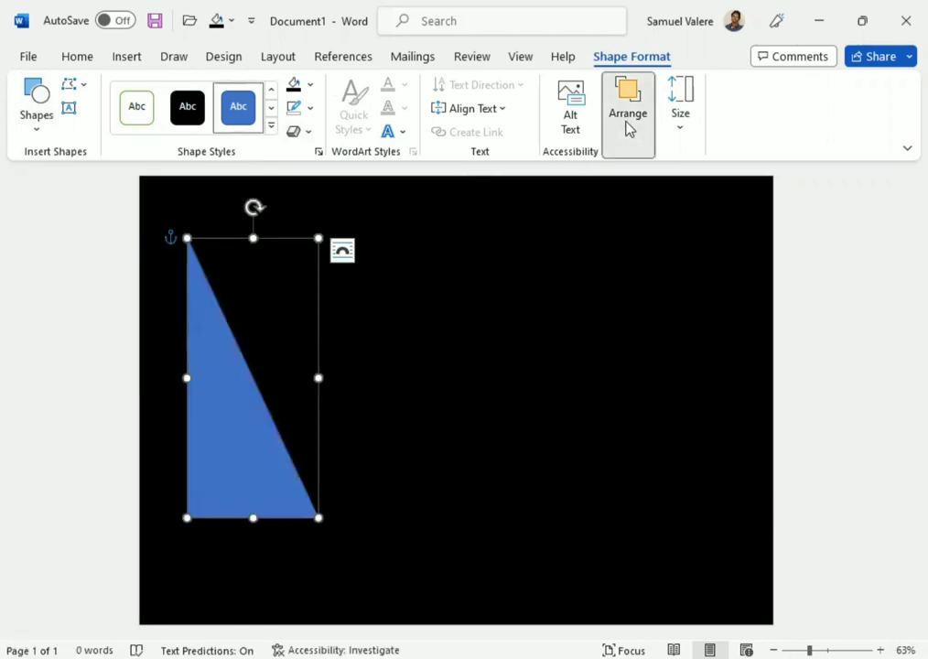
pyautogui.click(879, 217)
pyautogui.click(804, 294)
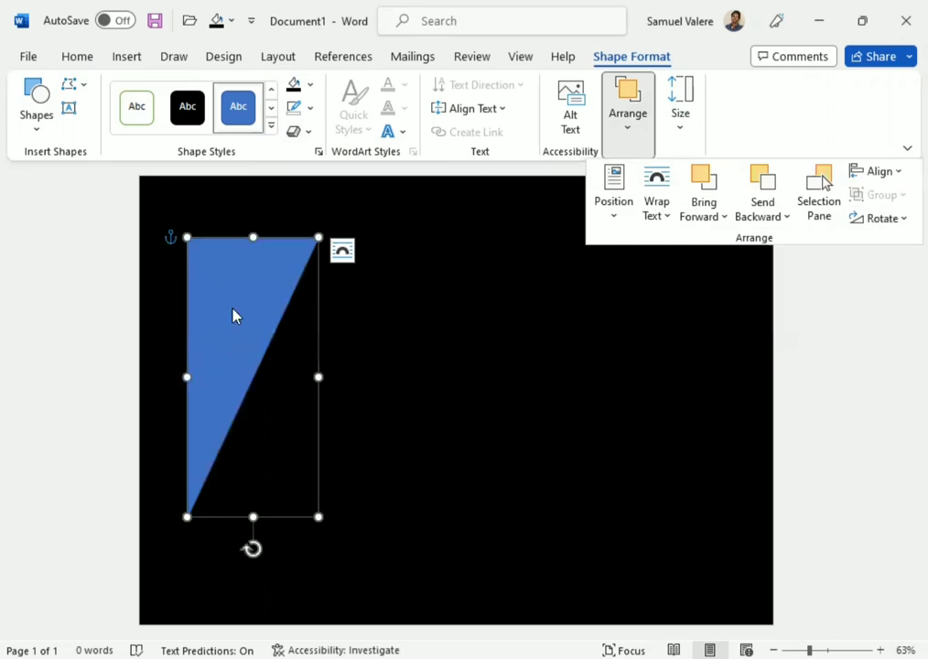
pyautogui.moveTo(218, 309)
pyautogui.mouseDown()
pyautogui.moveTo(179, 245)
pyautogui.moveTo(165, 242)
pyautogui.mouseUp()
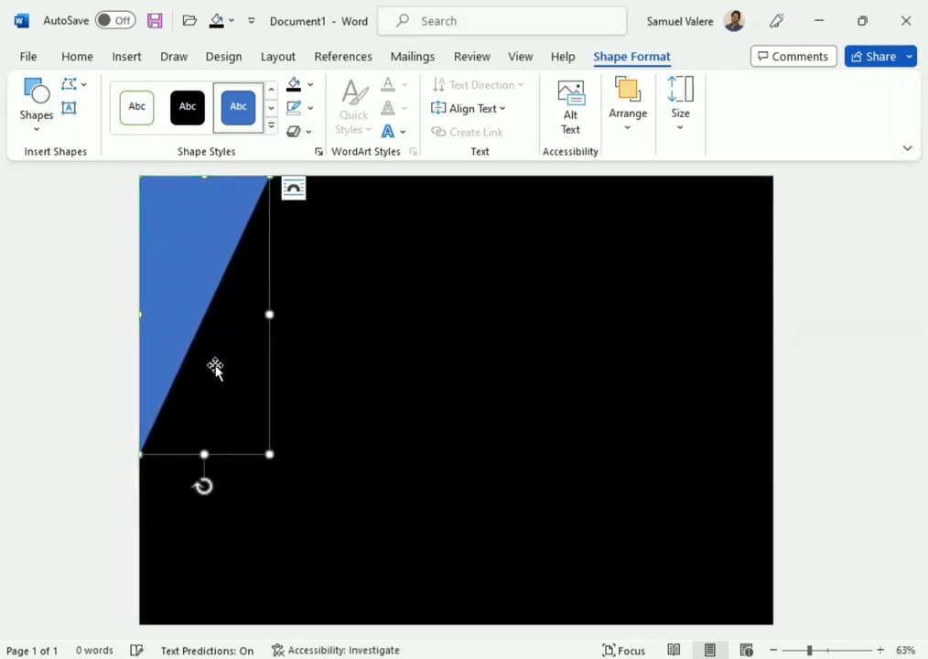
pyautogui.moveTo(265, 455)
pyautogui.mouseDown()
pyautogui.moveTo(264, 497)
pyautogui.moveTo(264, 469)
pyautogui.mouseUp()
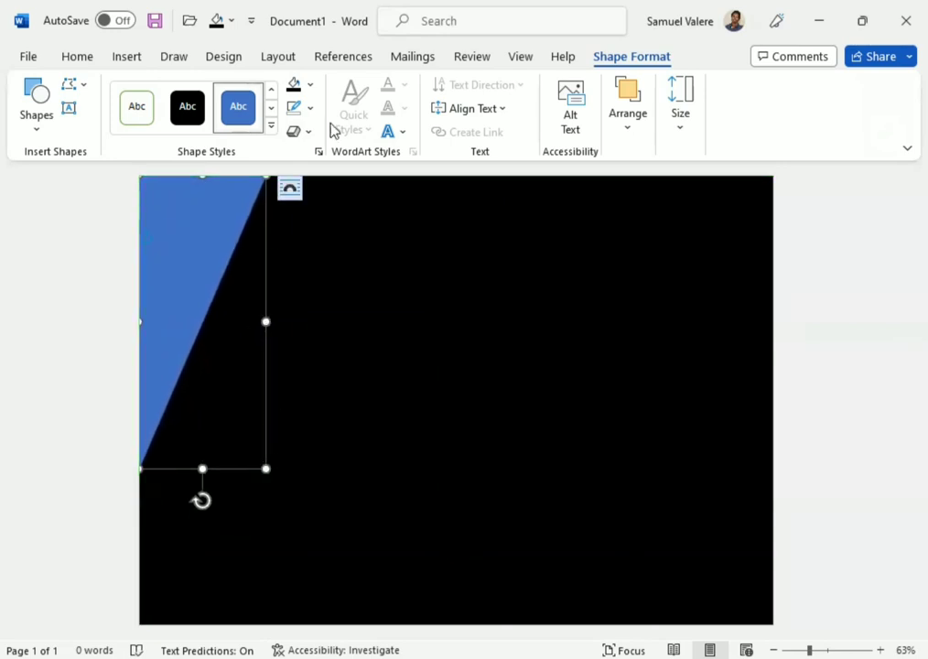
# Fill the triangle white and give its copy a custom orange FF9201 fill.
pyautogui.click(310, 85)
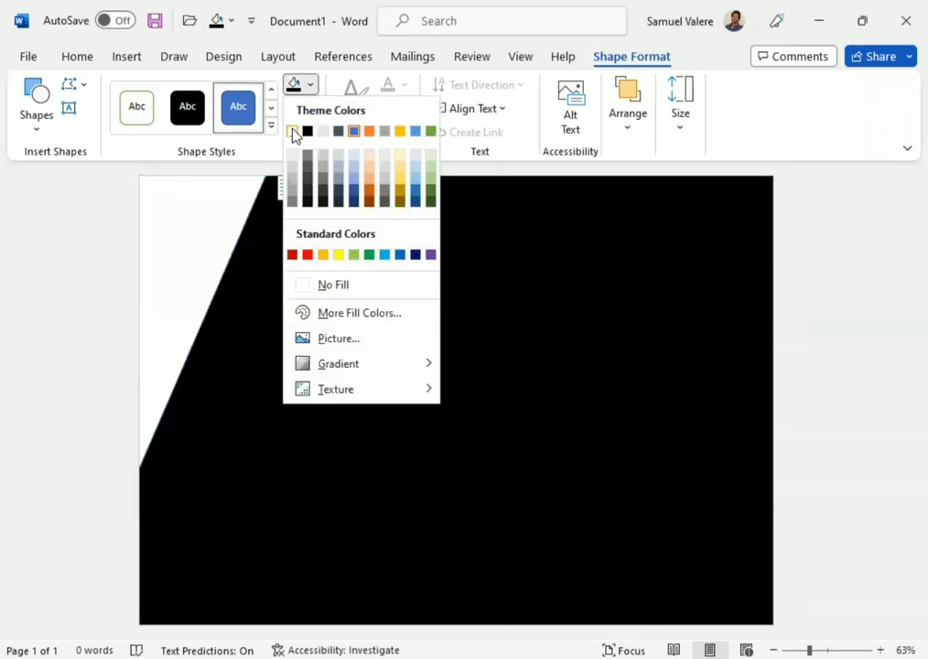
pyautogui.click(293, 133)
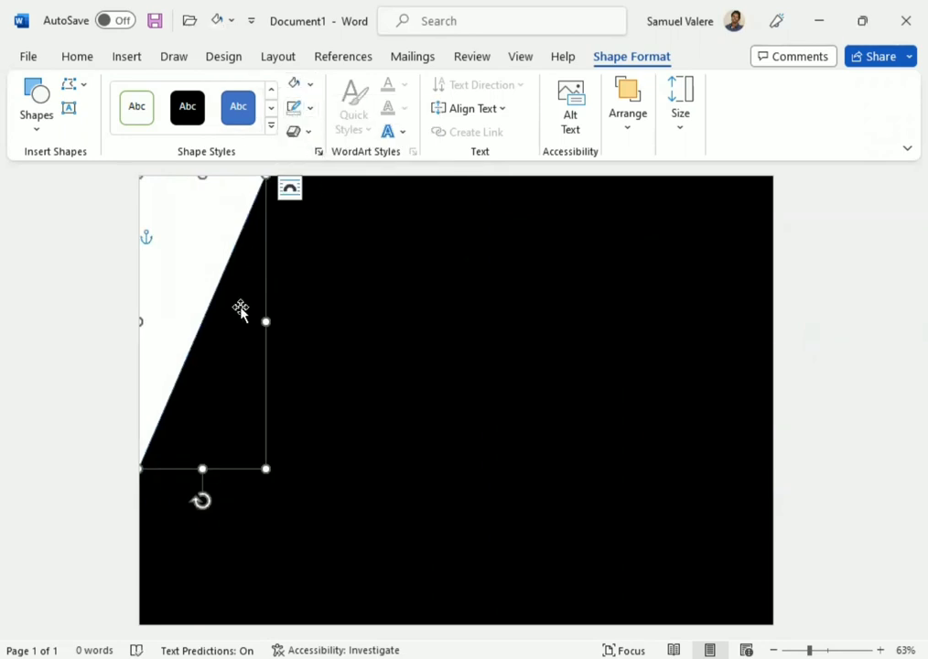
pyautogui.click(207, 275)
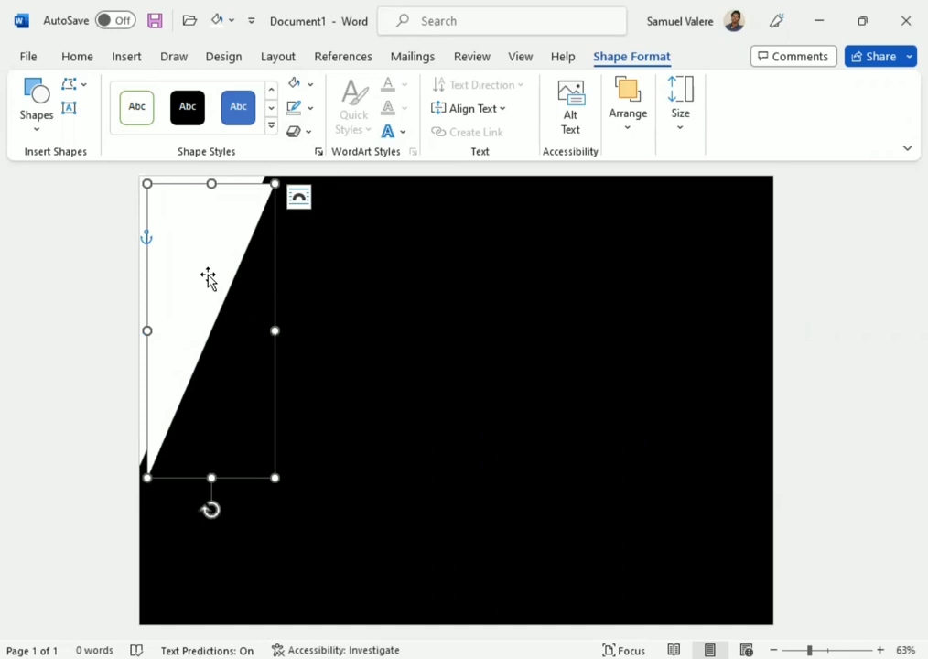
pyautogui.click(310, 83)
pyautogui.click(323, 254)
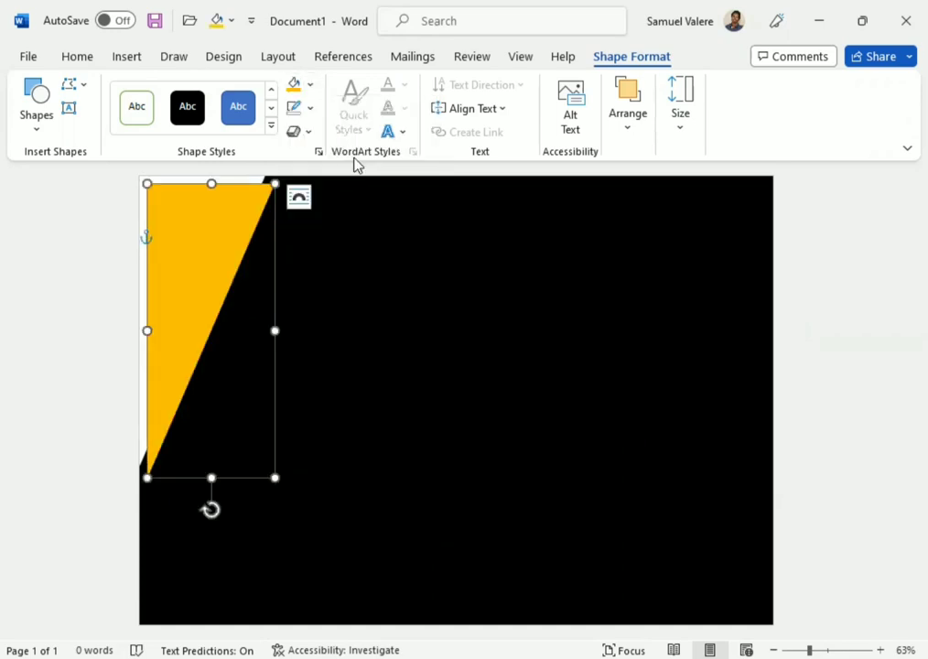
pyautogui.click(310, 83)
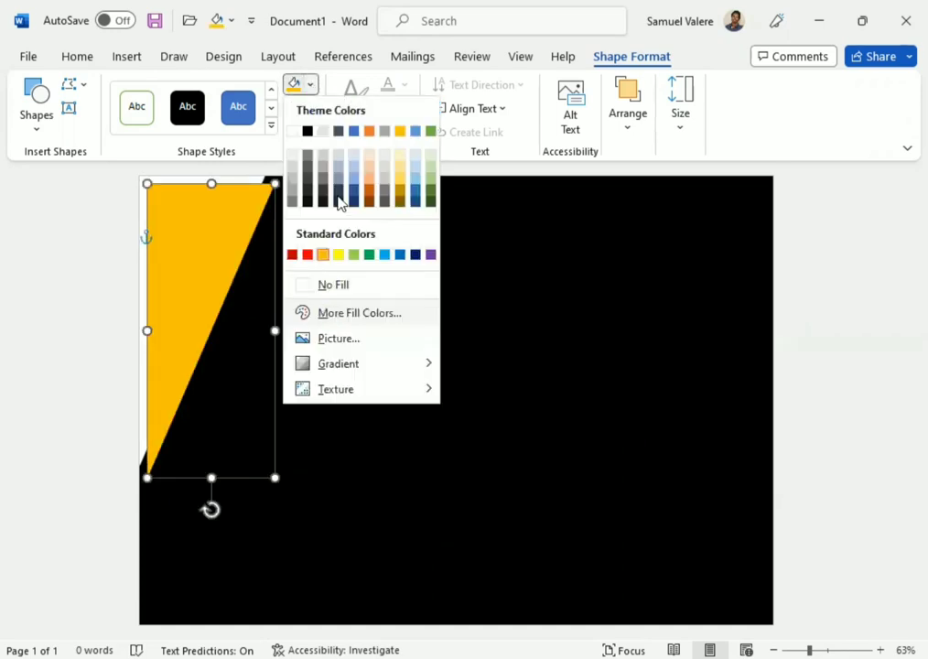
pyautogui.click(316, 311)
pyautogui.click(243, 217)
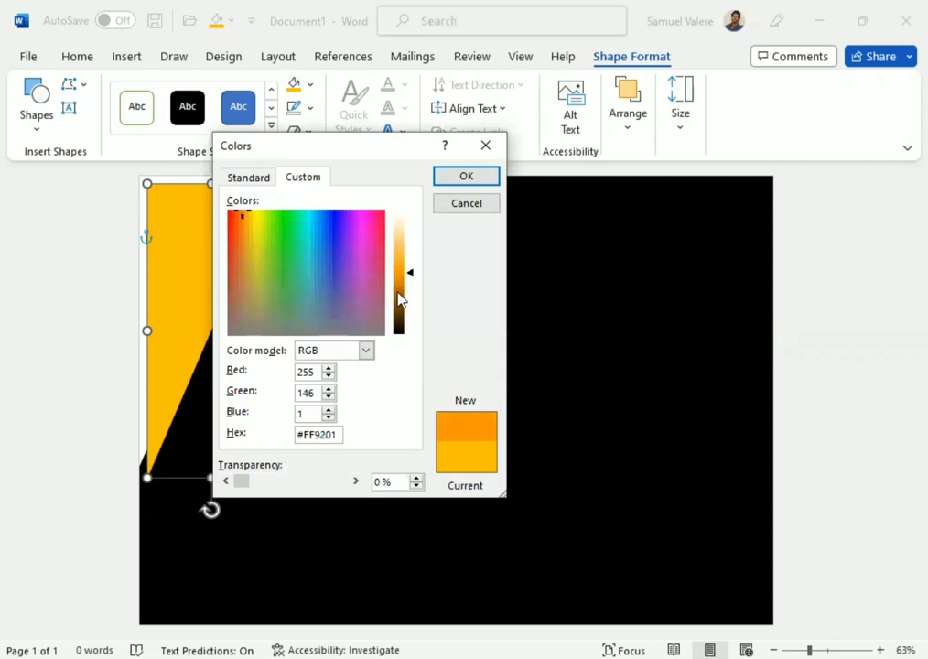
pyautogui.click(467, 177)
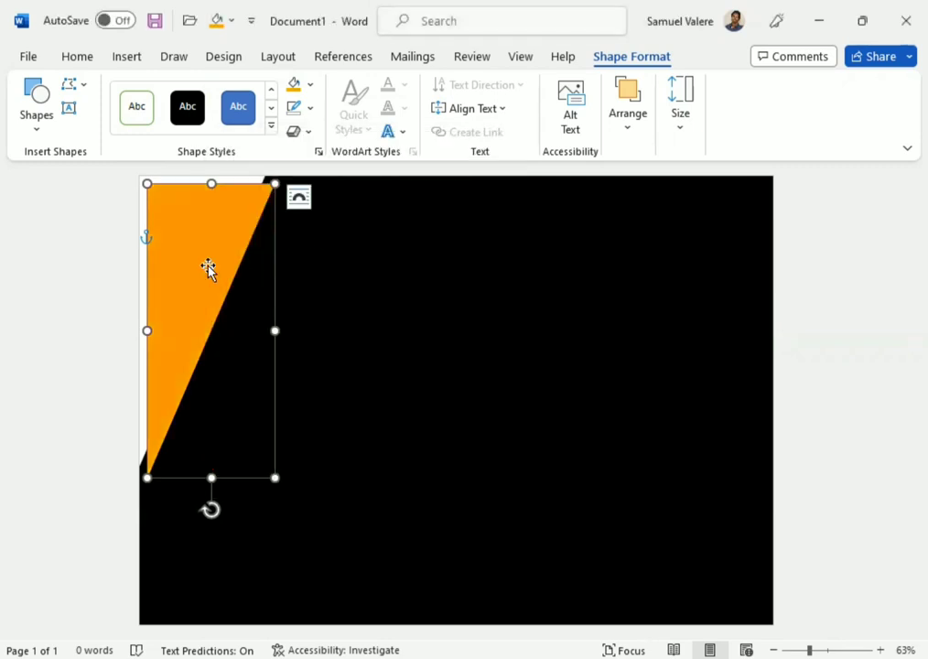
# Position and enlarge the orange triangle so an orange stripe edges the white one.
pyautogui.moveTo(207, 268); pyautogui.dragTo(193, 247)
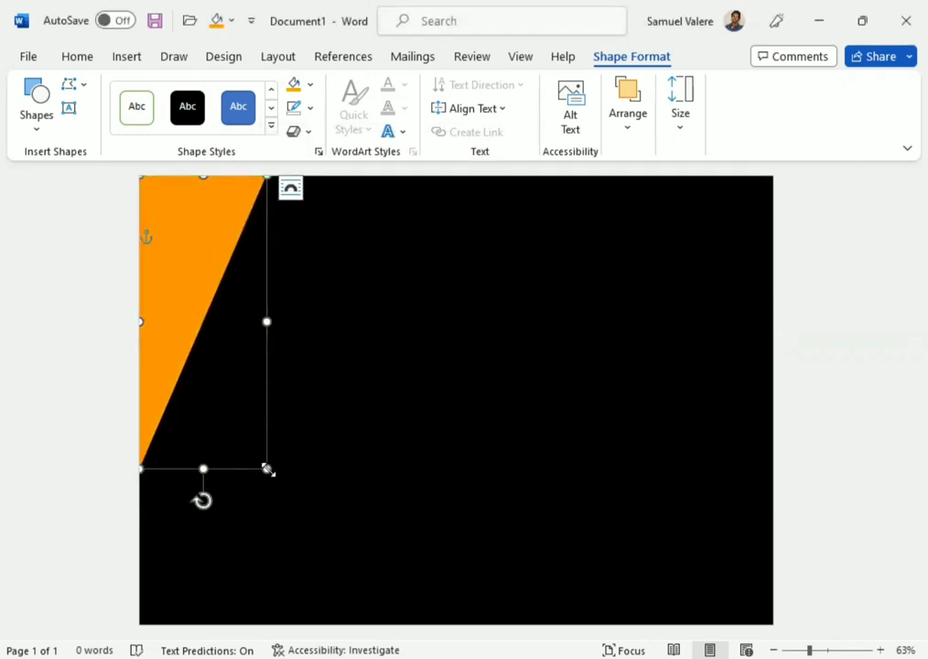
pyautogui.moveTo(266, 469)
pyautogui.mouseDown()
pyautogui.moveTo(264, 420)
pyautogui.moveTo(284, 426)
pyautogui.mouseUp()
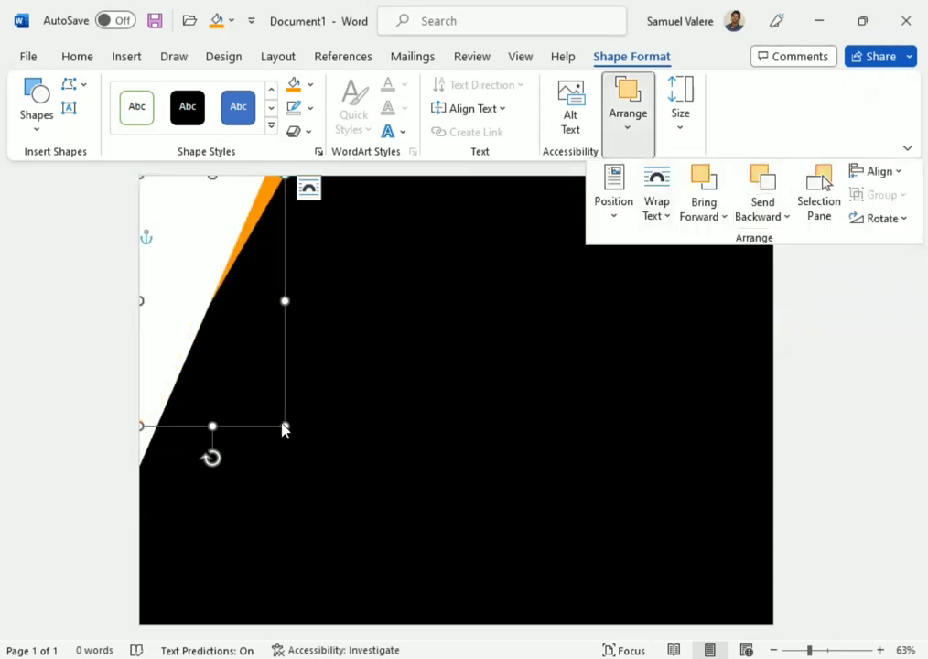
pyautogui.moveTo(284, 428); pyautogui.dragTo(317, 451)
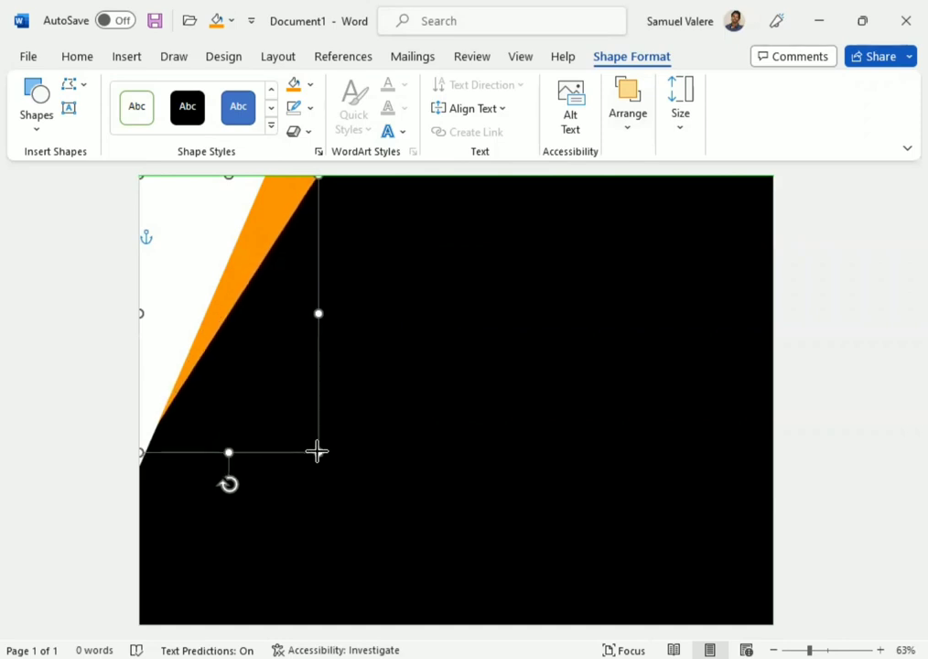
pyautogui.moveTo(317, 451)
pyautogui.mouseDown()
pyautogui.moveTo(259, 466)
pyautogui.moveTo(250, 484)
pyautogui.moveTo(311, 455)
pyautogui.mouseUp()
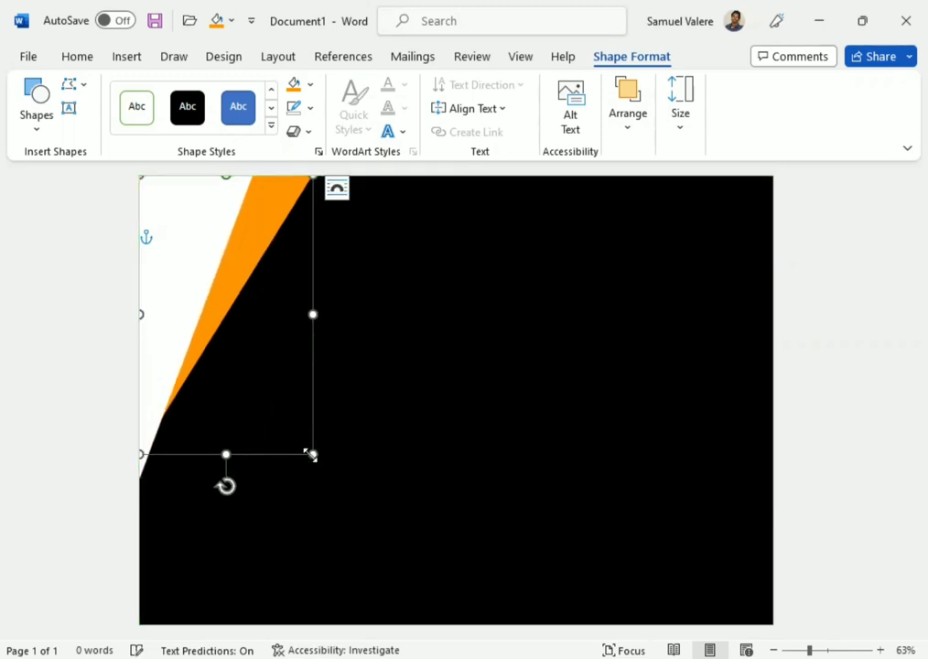
pyautogui.click(195, 253)
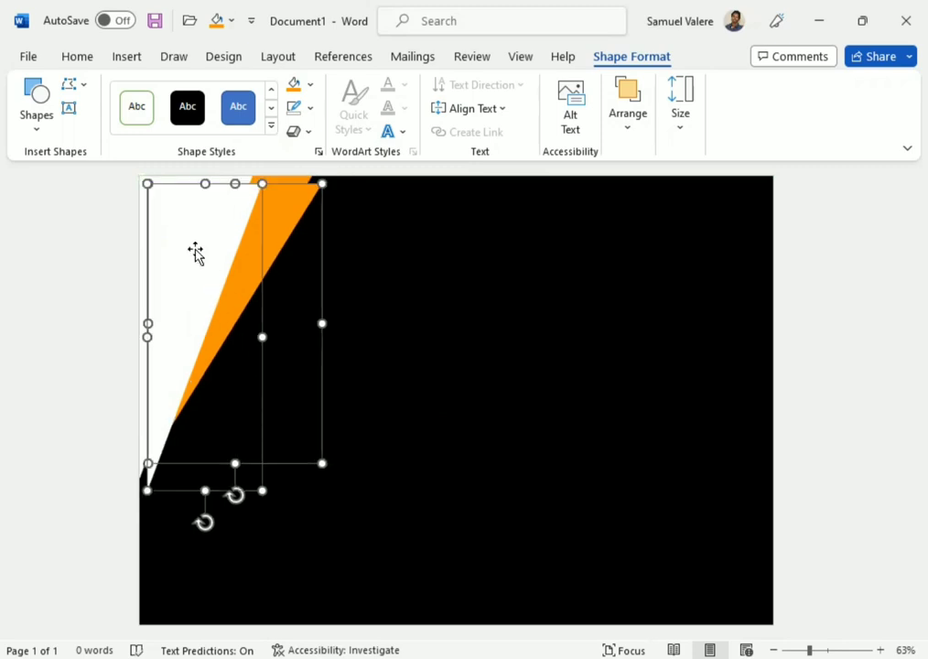
# Copy the white and orange triangles and flip the copy vertically and horizontally.
pyautogui.moveTo(200, 259)
pyautogui.mouseDown()
pyautogui.moveTo(401, 328)
pyautogui.moveTo(252, 266)
pyautogui.moveTo(201, 264)
pyautogui.moveTo(199, 254)
pyautogui.mouseUp()
pyautogui.click(310, 253)
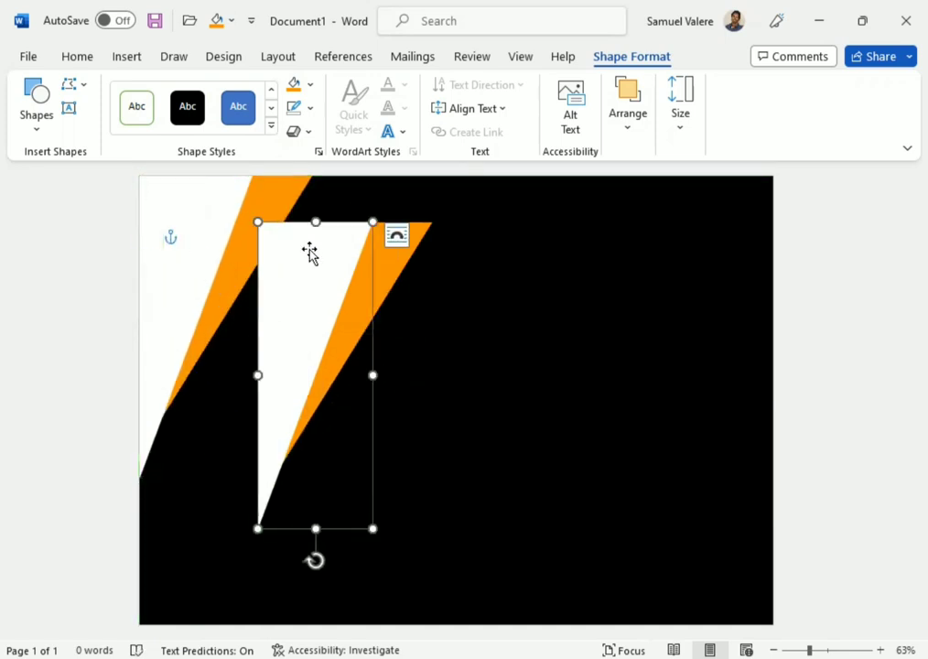
pyautogui.keyDown('shift'); pyautogui.click(388, 270); pyautogui.keyUp('shift')
pyautogui.moveTo(322, 266); pyautogui.dragTo(620, 336)
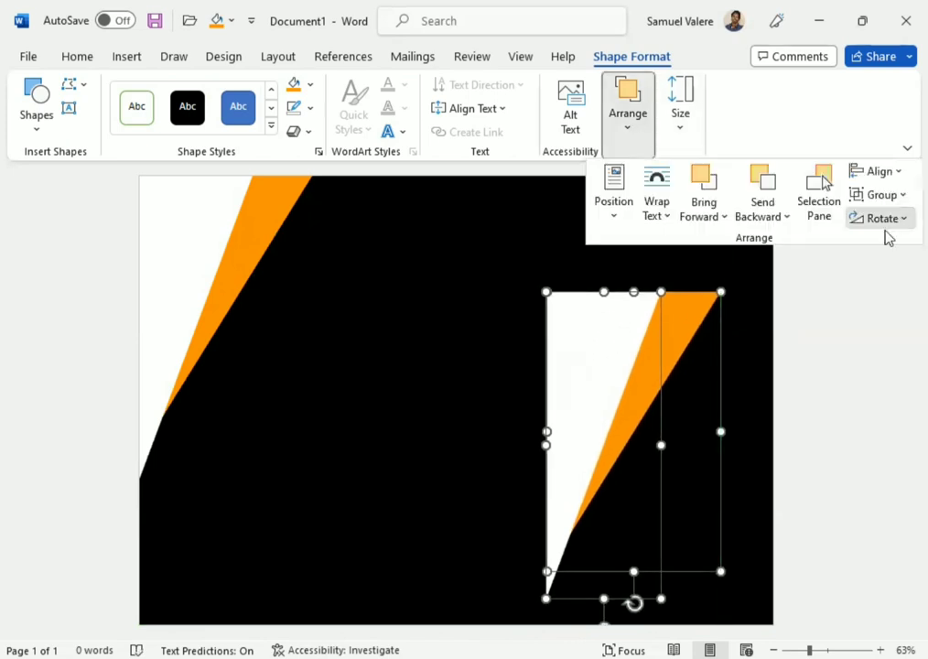
pyautogui.click(883, 224)
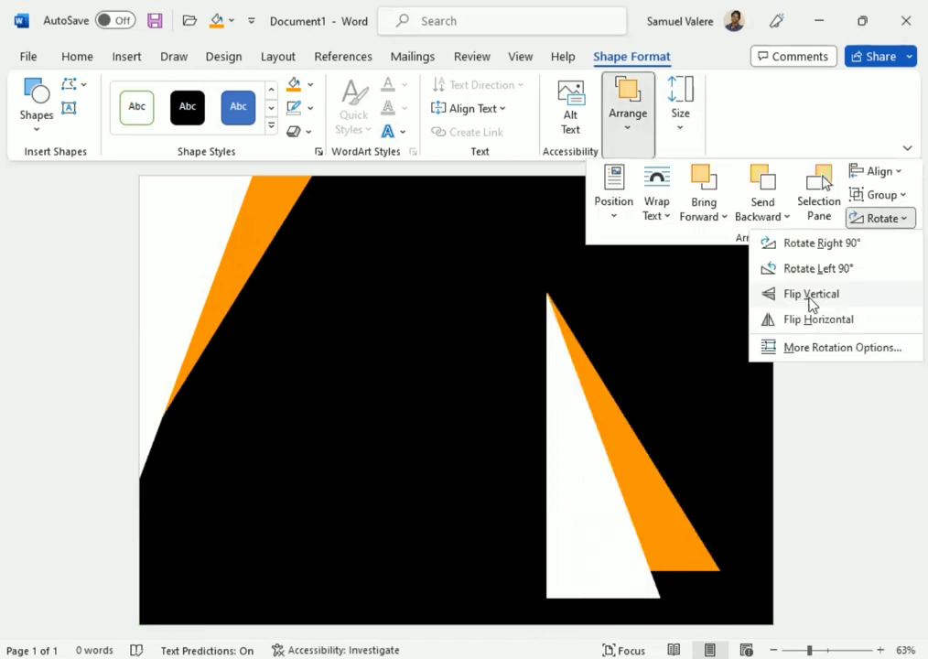
pyautogui.click(805, 303)
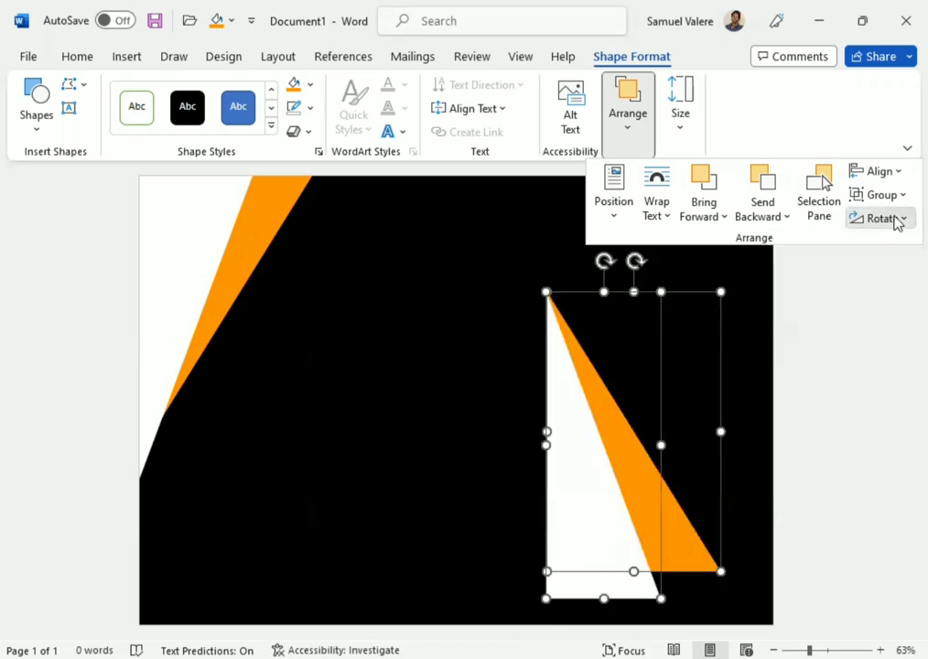
pyautogui.click(880, 219)
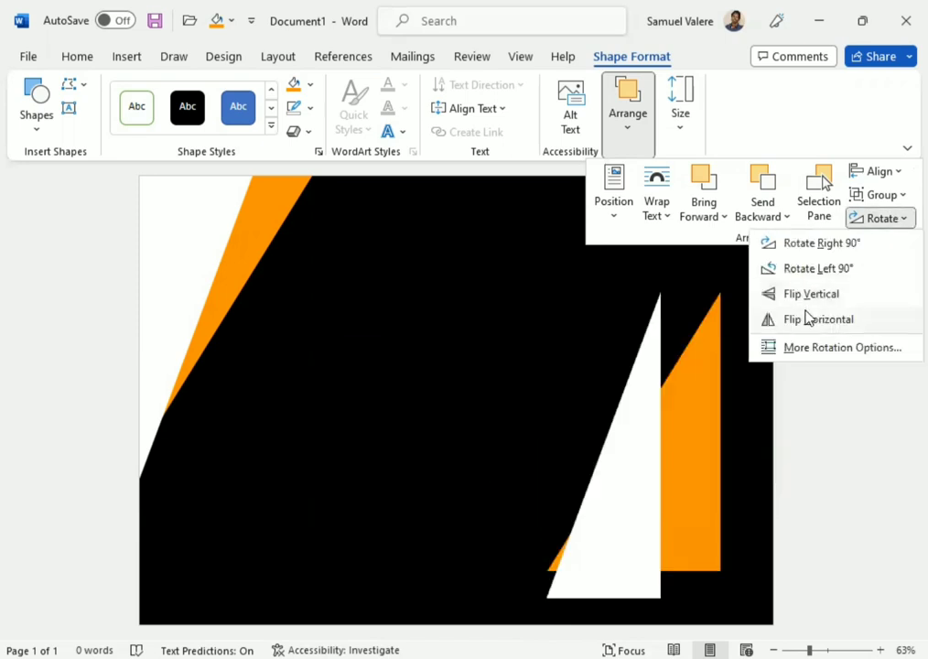
pyautogui.click(808, 317)
# Fit the mirrored white and orange triangles into the bottom-right corner.
pyautogui.click(455, 448)
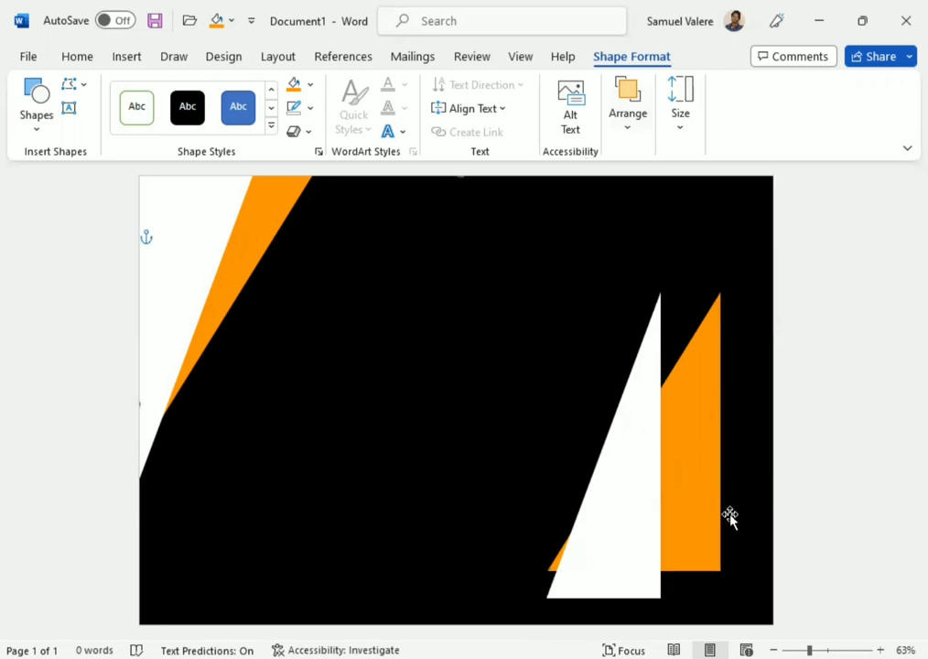
pyautogui.moveTo(703, 495); pyautogui.dragTo(760, 555)
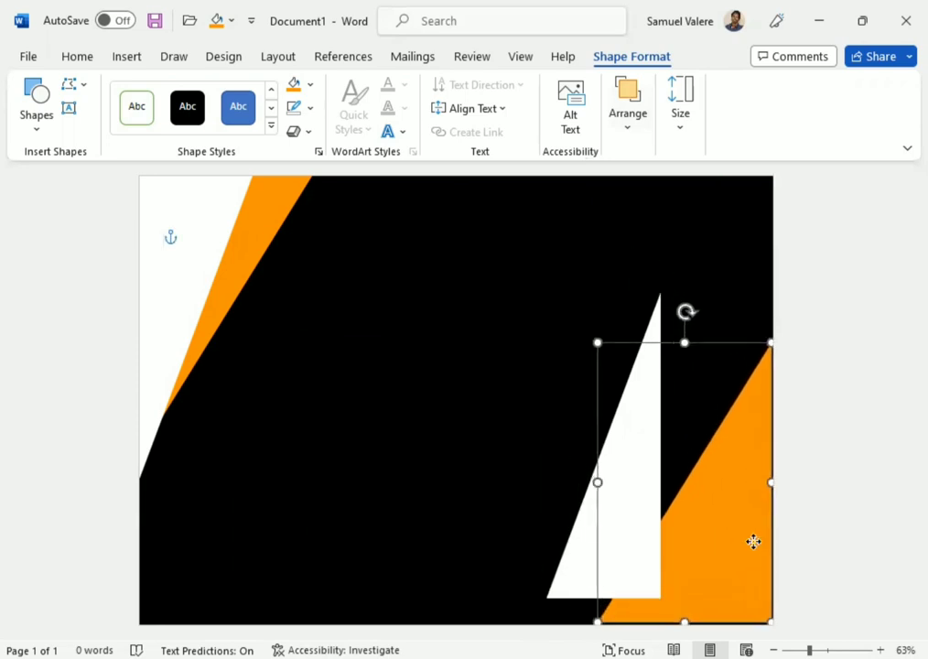
pyautogui.click(643, 528)
pyautogui.moveTo(643, 513); pyautogui.dragTo(759, 556)
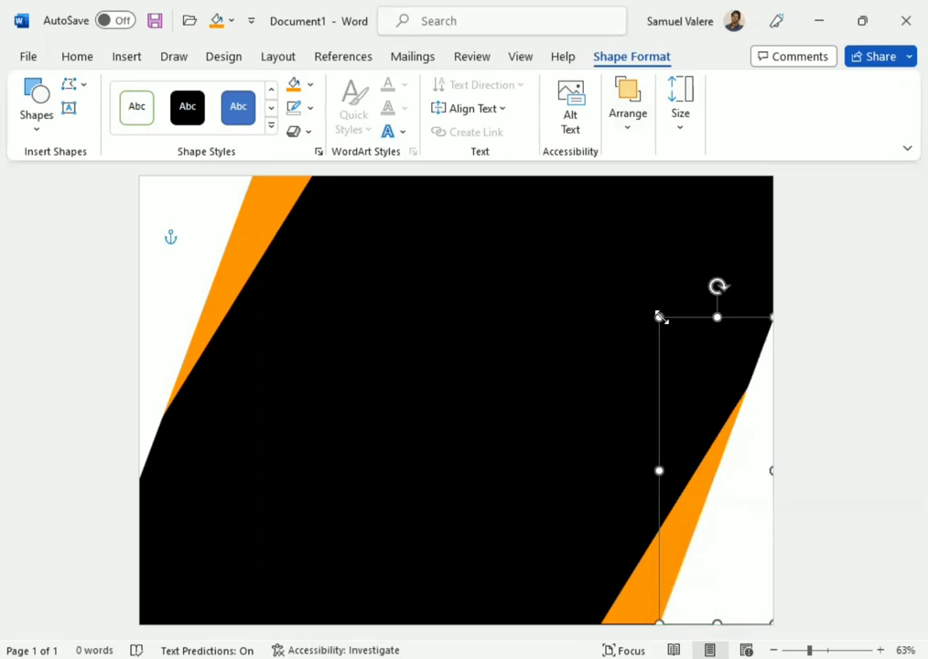
pyautogui.moveTo(663, 330)
pyautogui.mouseDown()
pyautogui.moveTo(633, 402)
pyautogui.moveTo(626, 393)
pyautogui.mouseUp()
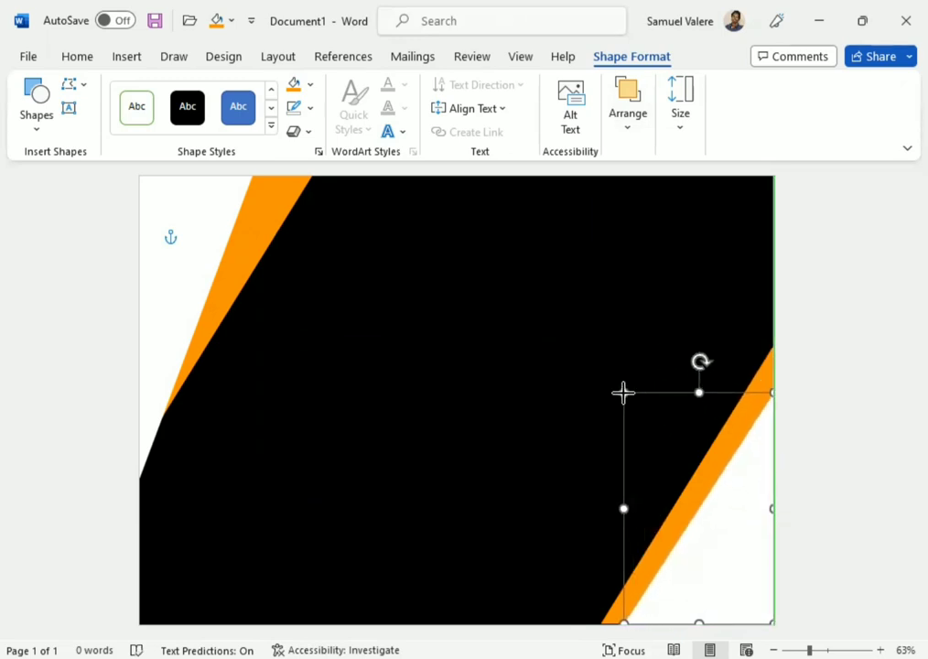
pyautogui.moveTo(626, 392); pyautogui.dragTo(571, 414)
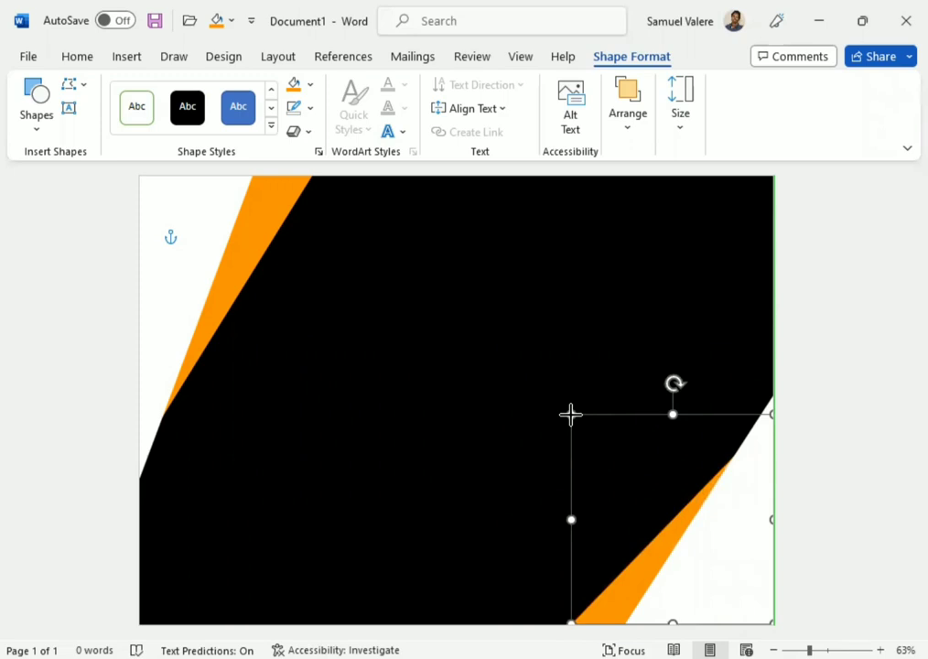
# Deselect the corner shapes and draw a text box across the flyer's upper middle.
pyautogui.click(827, 384)
pyautogui.click(735, 529)
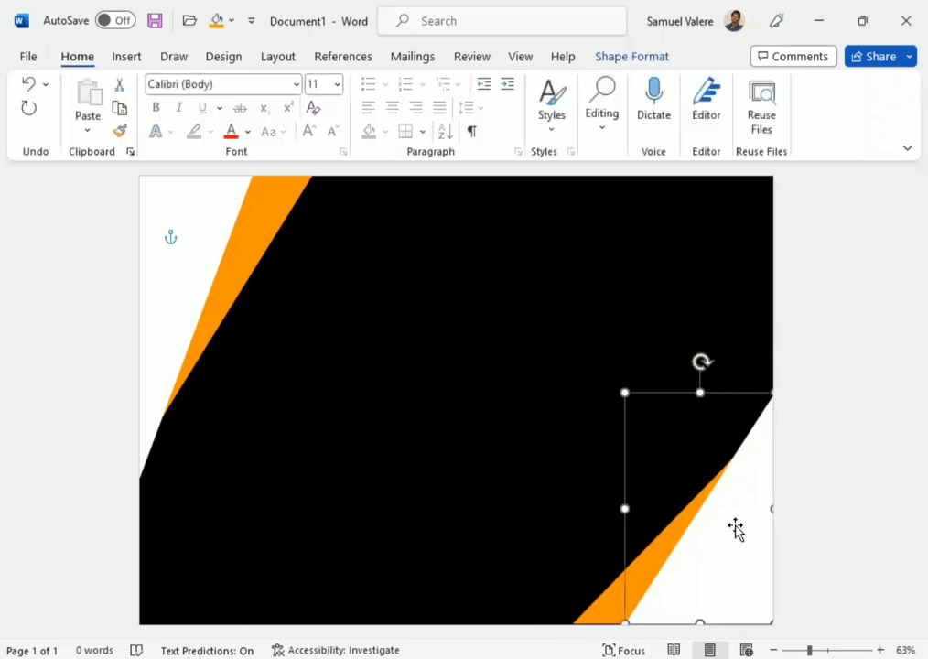
pyautogui.keyDown('shift'); pyautogui.click(618, 588); pyautogui.keyUp('shift')
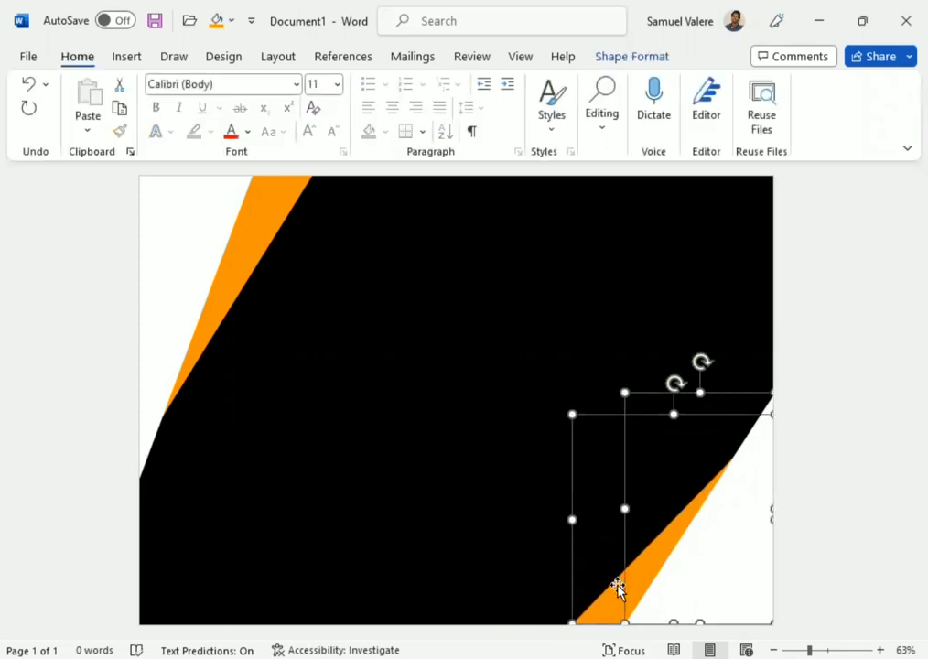
pyautogui.click(840, 321)
pyautogui.click(126, 57)
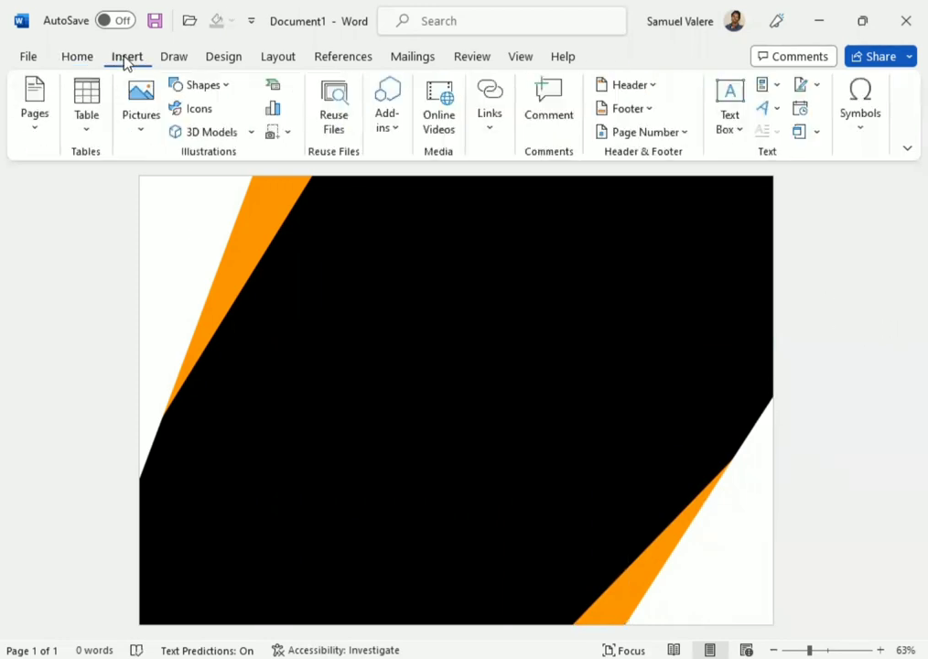
pyautogui.click(223, 92)
pyautogui.click(192, 139)
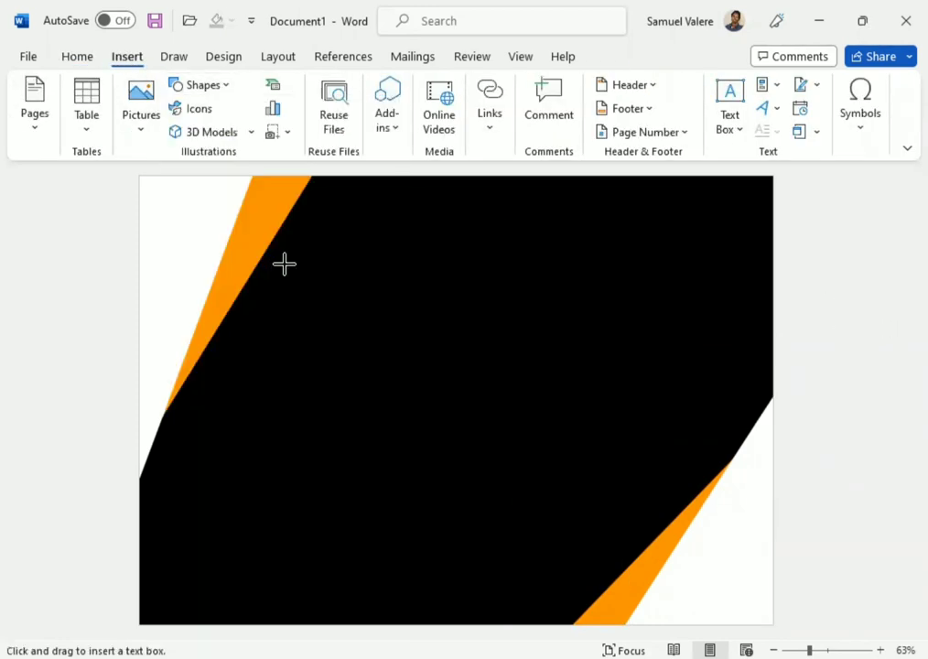
pyautogui.moveTo(284, 264); pyautogui.dragTo(541, 338)
pyautogui.write('Rencontre')
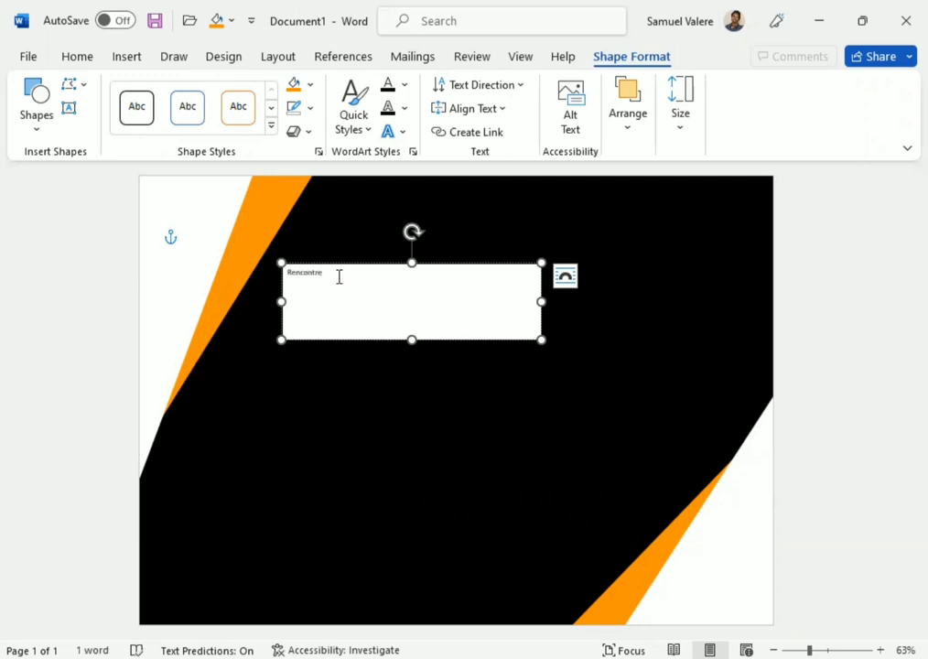
# Centre 'Rencontre' in Arial Black at 80 pt and widen its box to fit.
pyautogui.moveTo(338, 276); pyautogui.dragTo(280, 268)
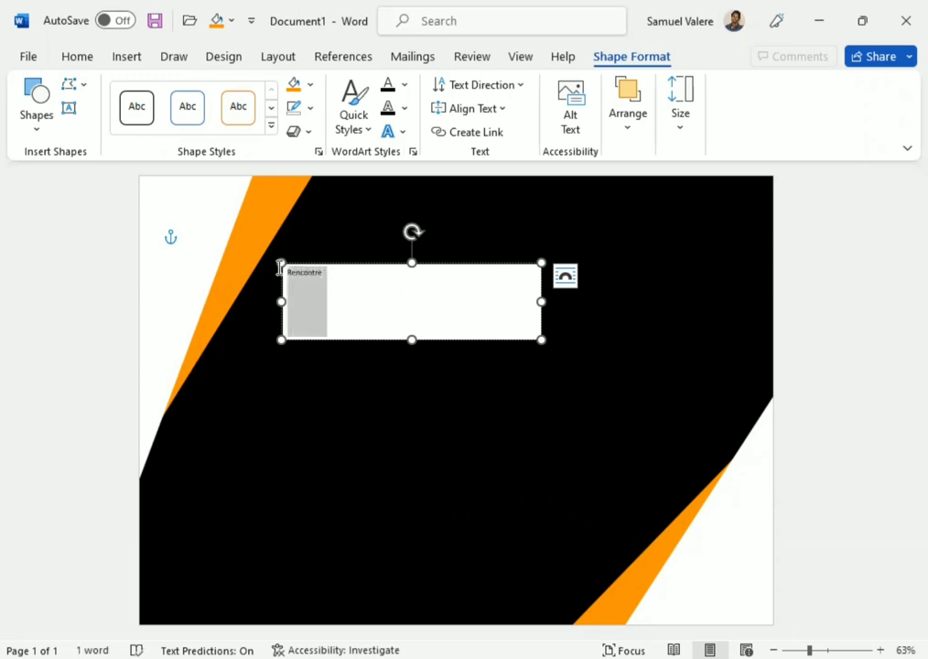
pyautogui.click(79, 55)
pyautogui.click(394, 108)
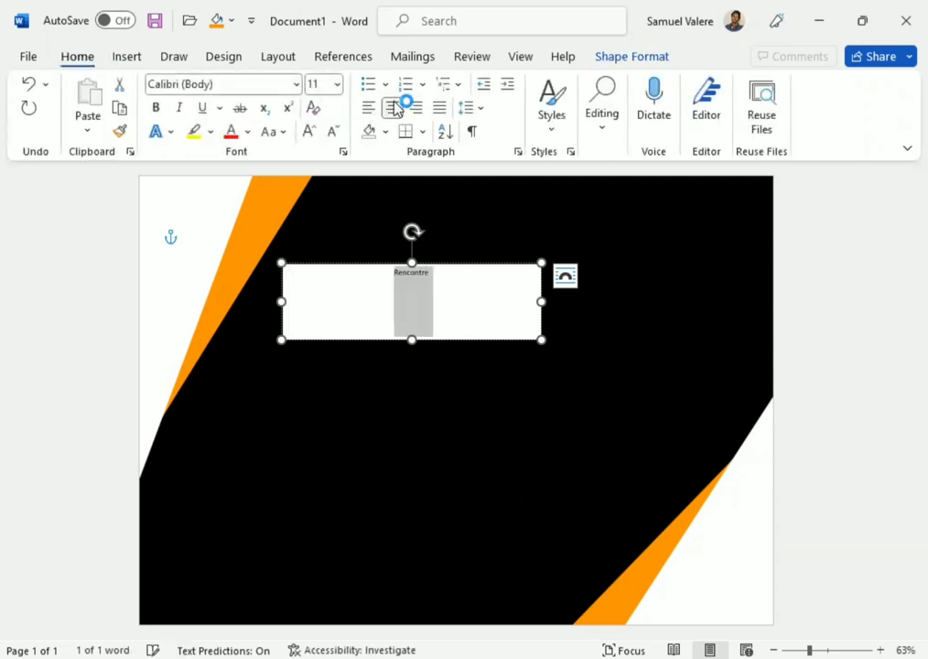
pyautogui.click(248, 84)
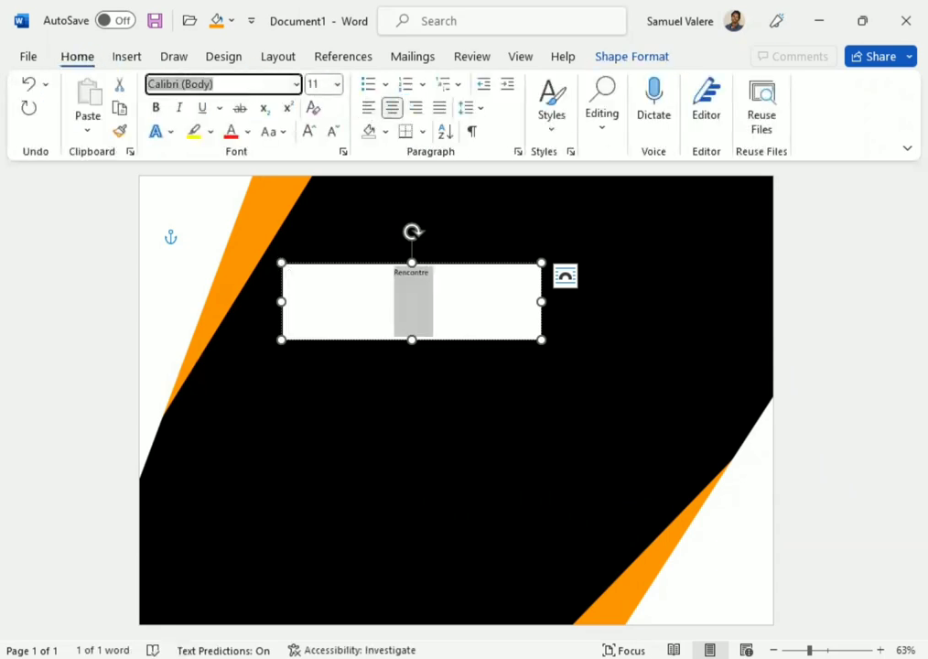
pyautogui.write('Arial Black')
pyautogui.press('Return')
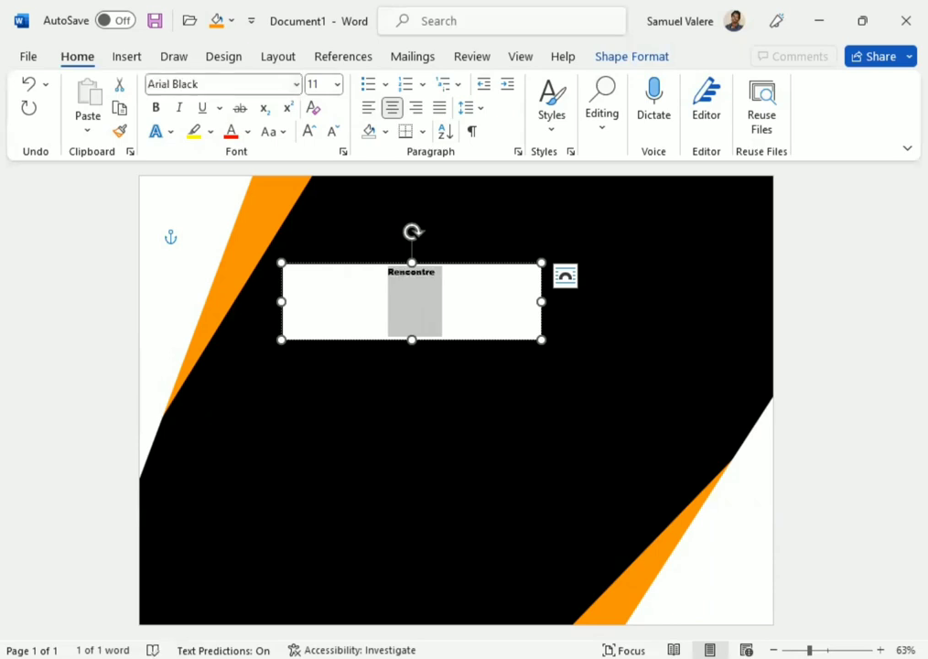
pyautogui.click(324, 84)
pyautogui.write('0')
pyautogui.press('Return')
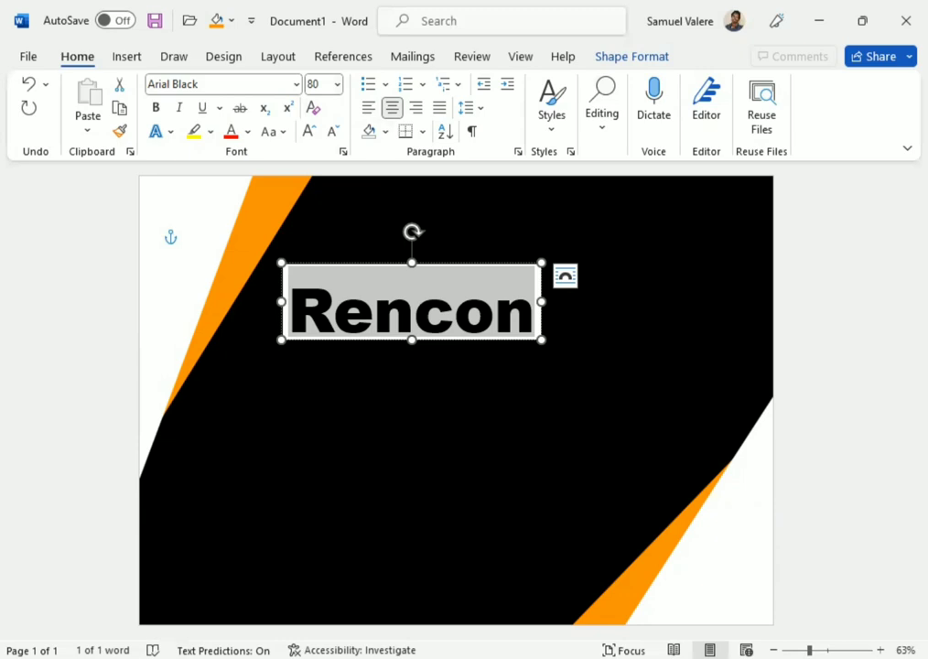
pyautogui.moveTo(542, 302); pyautogui.dragTo(661, 319)
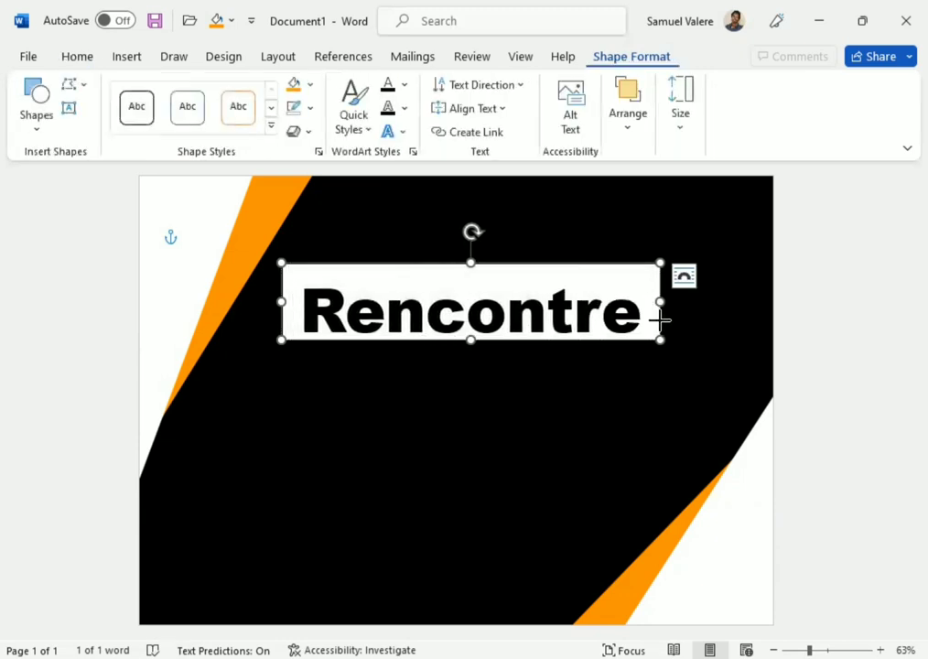
# Give the Rencontre text a gradient fill in the Format Shape pane.
pyautogui.click(311, 107)
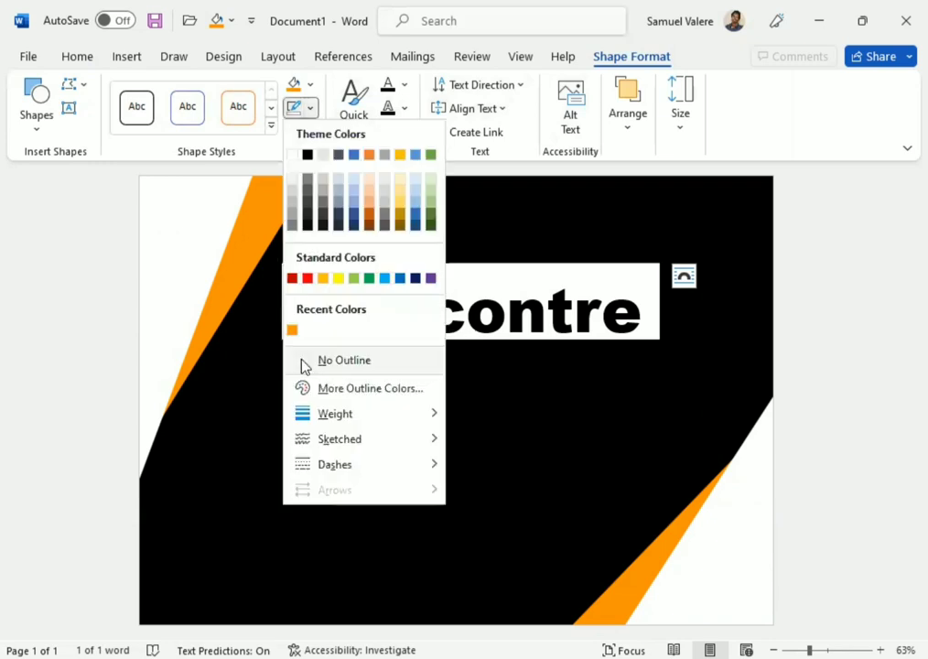
pyautogui.click(311, 84)
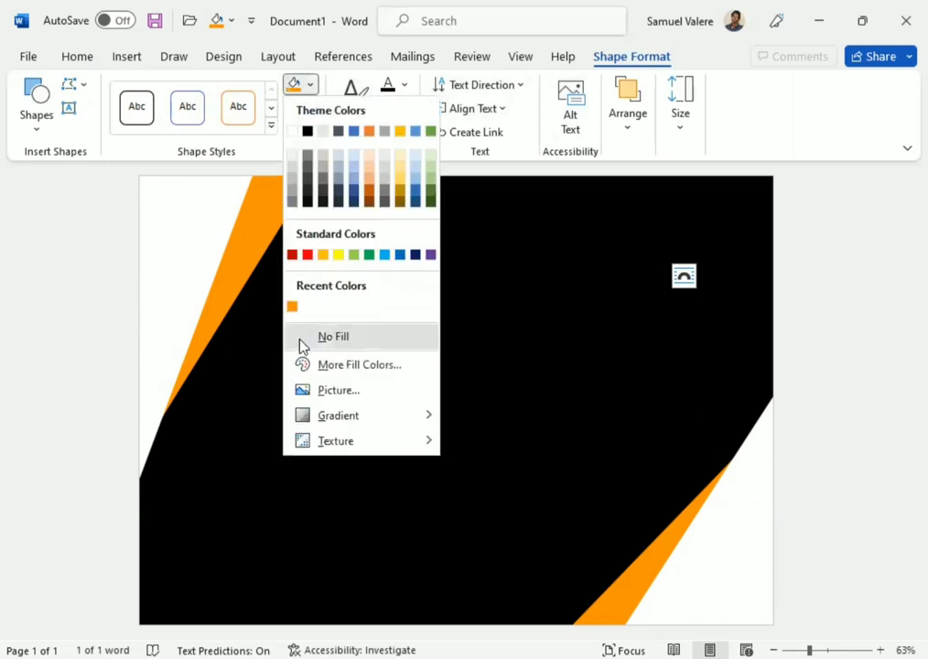
pyautogui.click(404, 84)
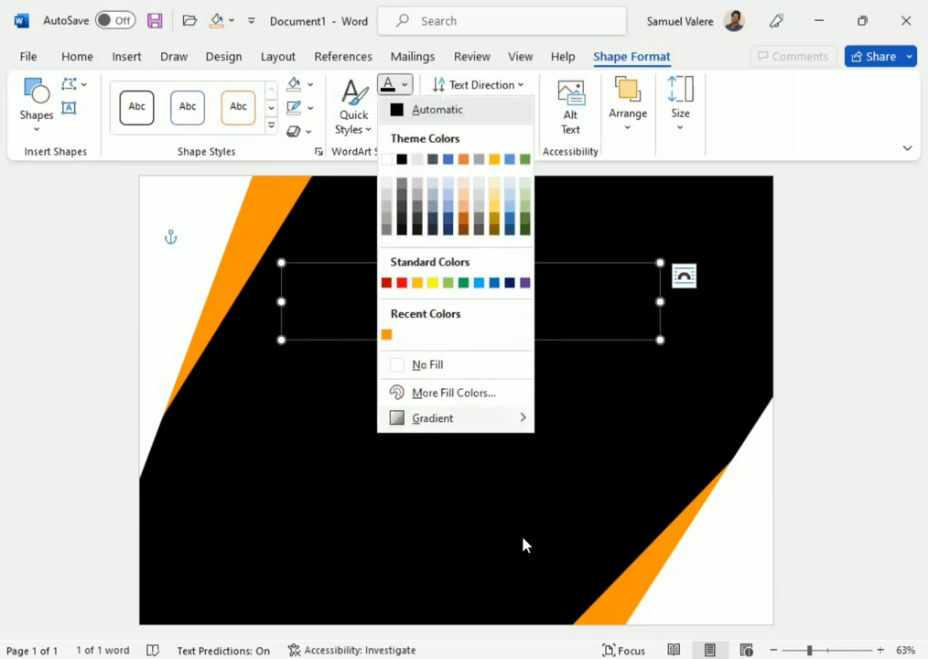
pyautogui.moveTo(455, 417)
pyautogui.click(604, 635)
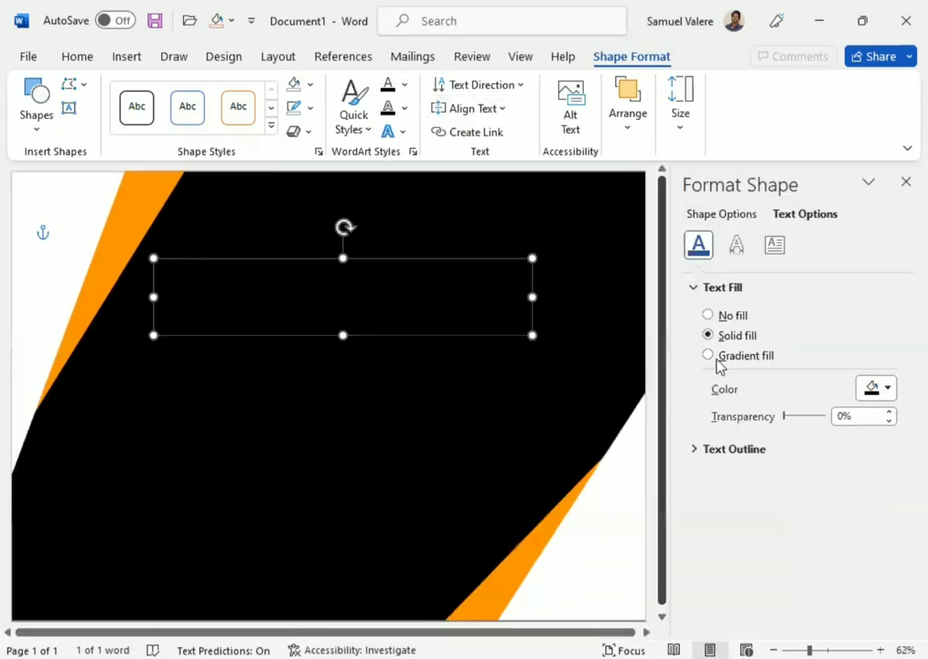
pyautogui.click(709, 356)
# Remove an extra gradient stop and colour the remaining stops orange.
pyautogui.click(809, 521)
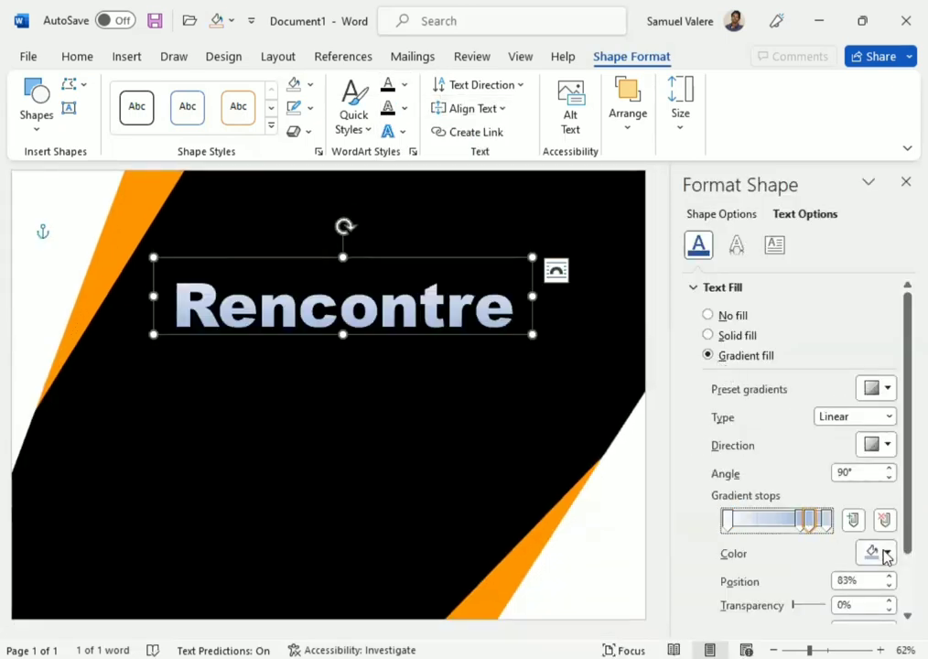
pyautogui.click(884, 519)
pyautogui.moveTo(802, 525); pyautogui.dragTo(775, 529)
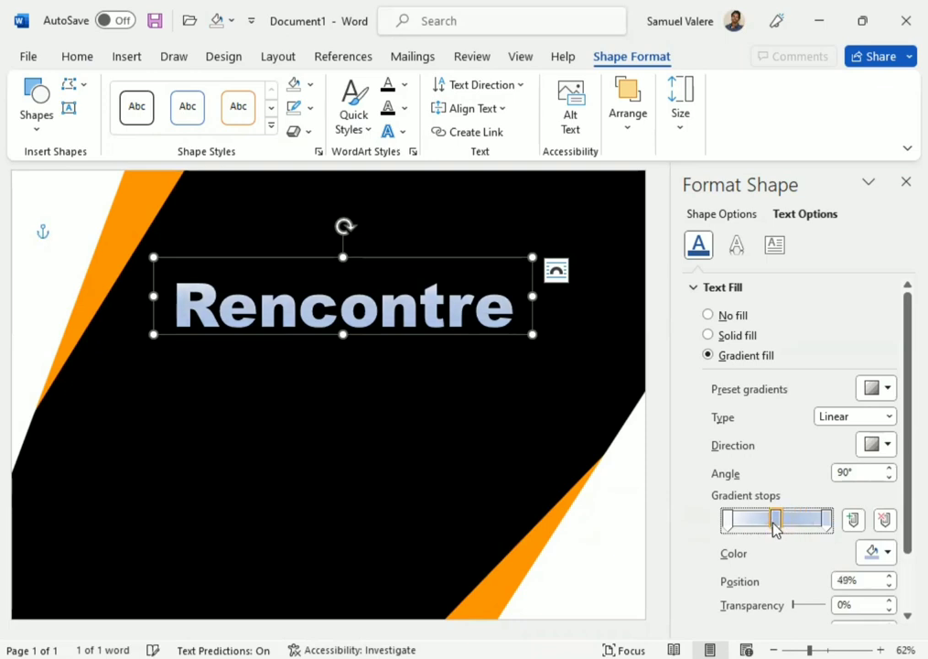
pyautogui.click(888, 553)
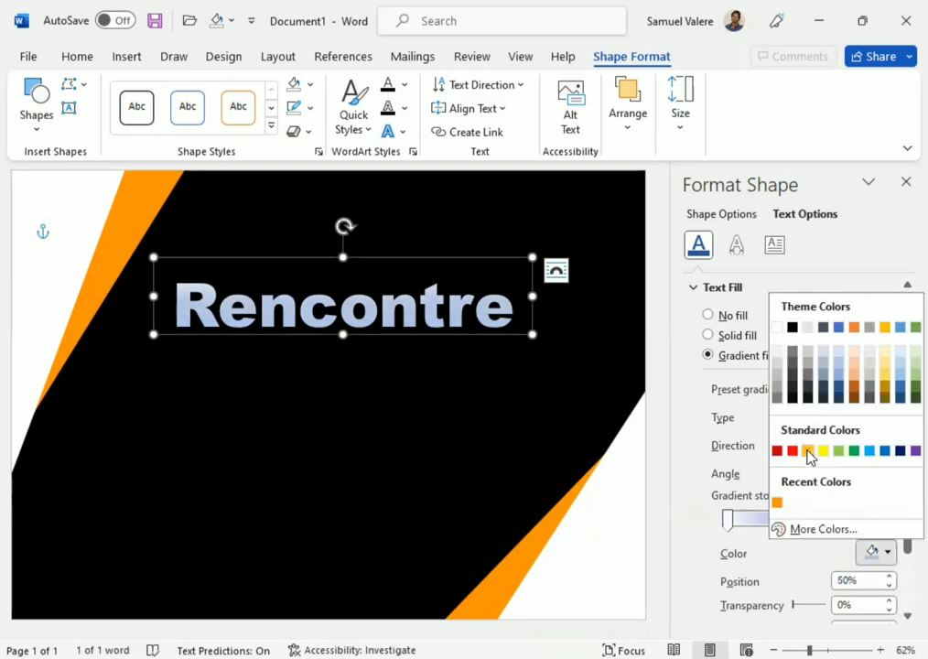
pyautogui.click(777, 502)
pyautogui.click(728, 520)
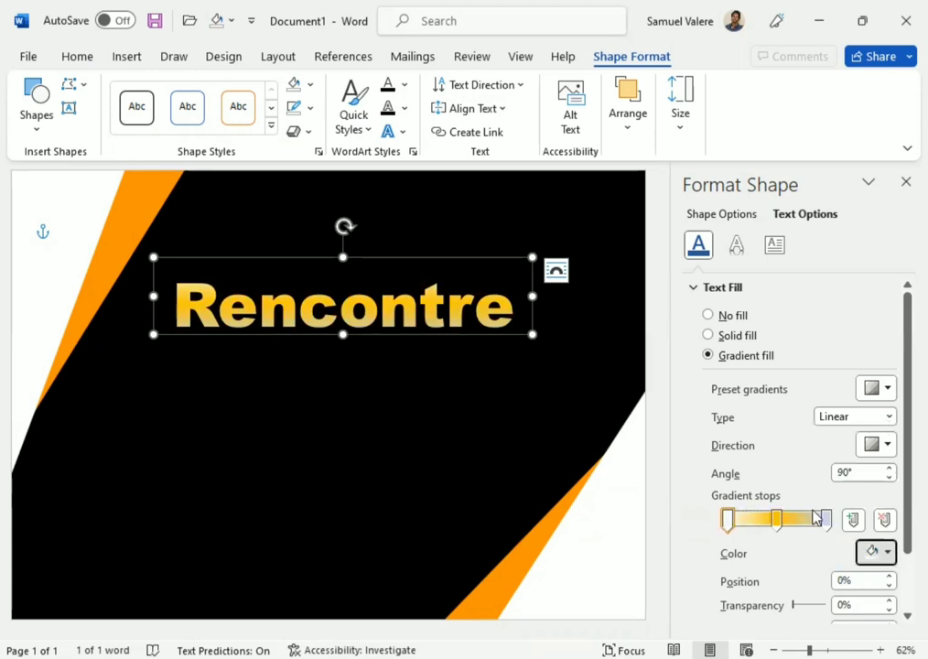
pyautogui.click(877, 551)
pyautogui.click(826, 519)
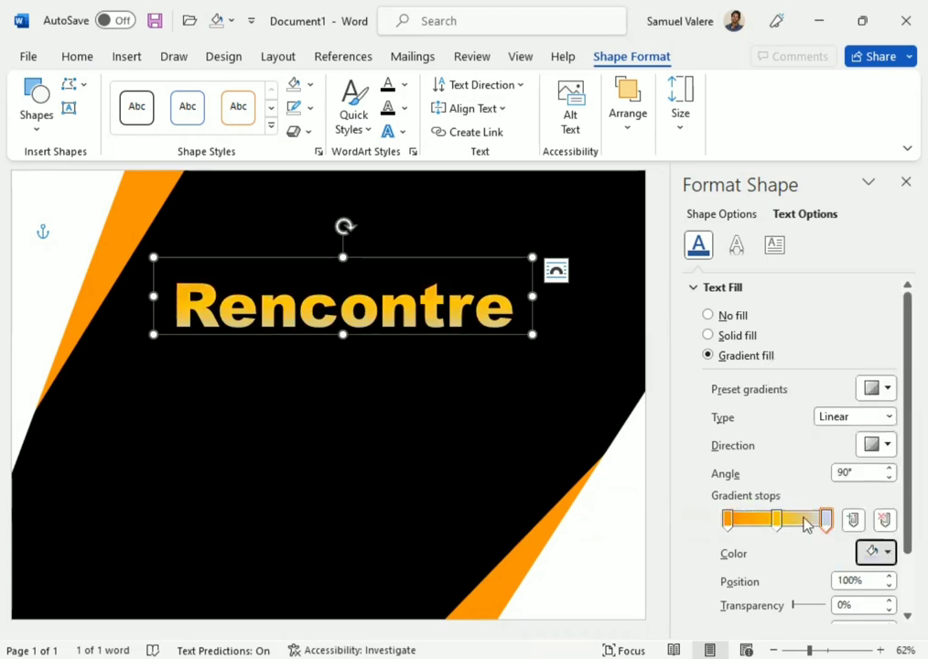
pyautogui.click(877, 552)
pyautogui.click(779, 503)
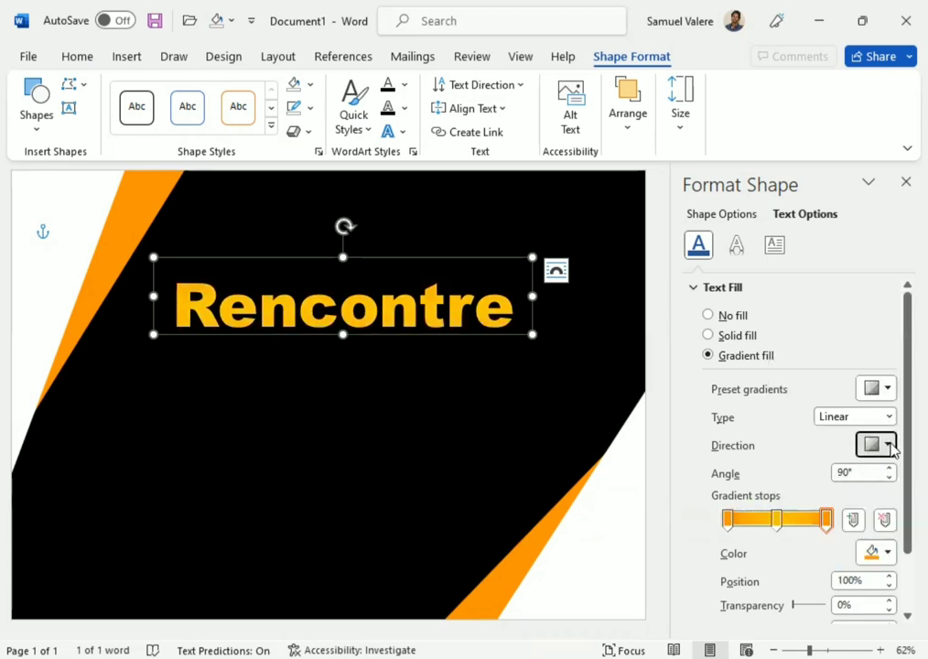
# Set the gradient to Linear Right (0°) and fine-tune stop positions, last at 96%.
pyautogui.click(891, 446)
pyautogui.click(864, 477)
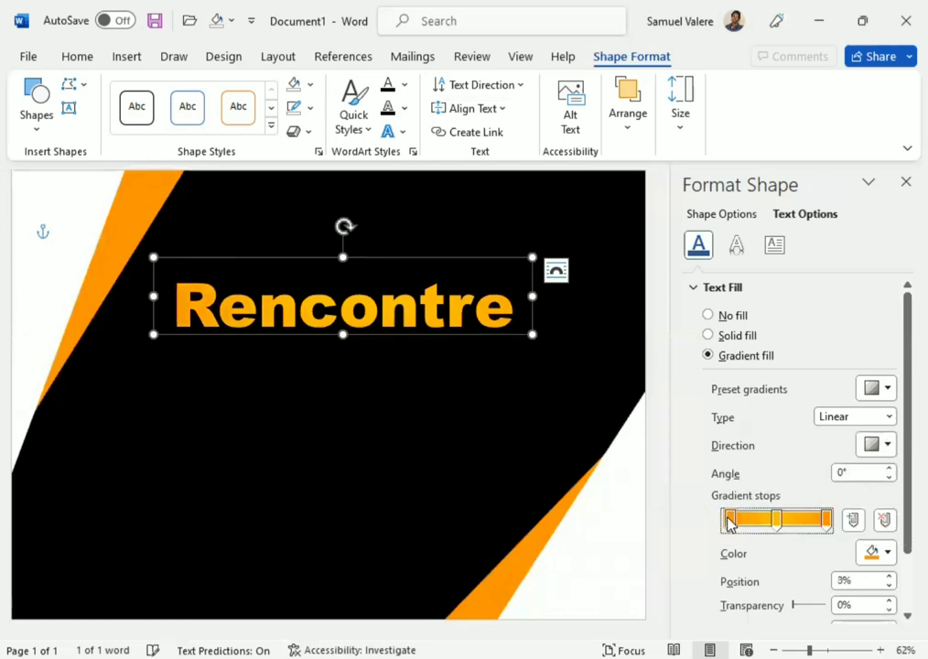
pyautogui.moveTo(825, 520); pyautogui.dragTo(810, 525)
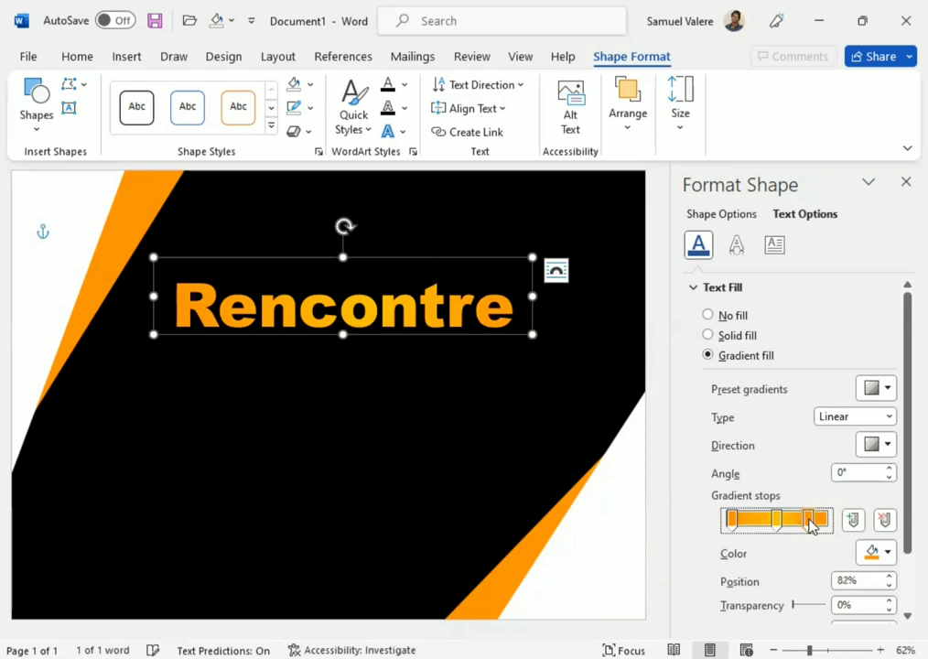
pyautogui.moveTo(736, 525); pyautogui.dragTo(742, 528)
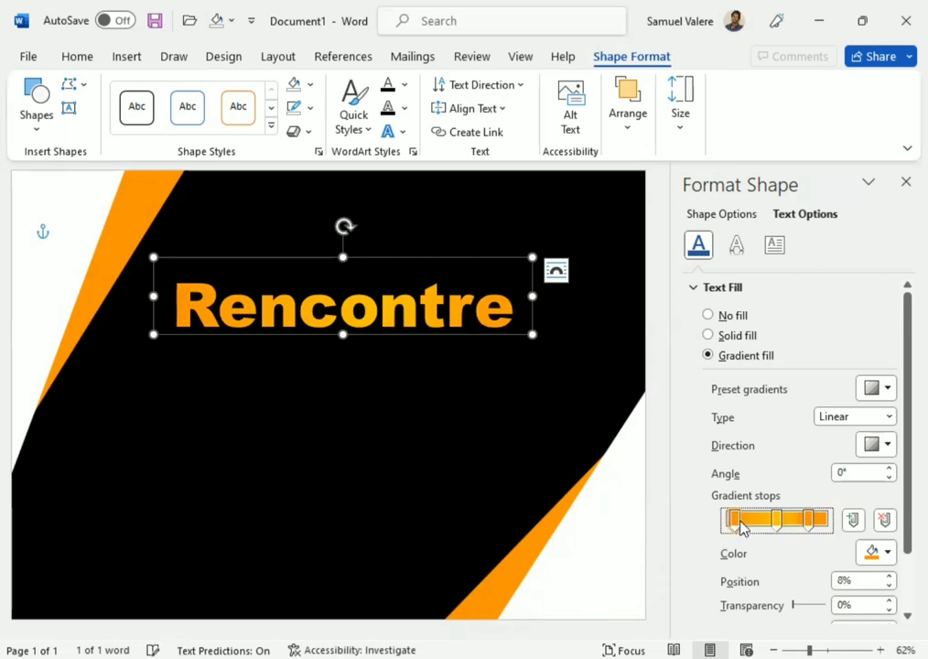
pyautogui.moveTo(810, 524); pyautogui.dragTo(816, 525)
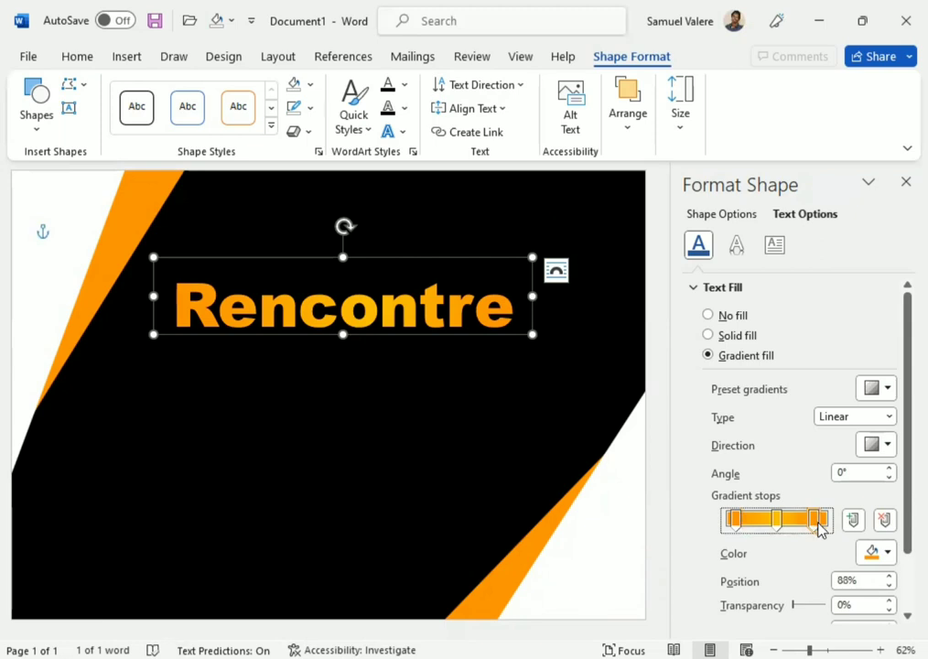
# Duplicate the Rencontre box below itself and change the copy to 'Saint-Esprit'.
pyautogui.click(904, 182)
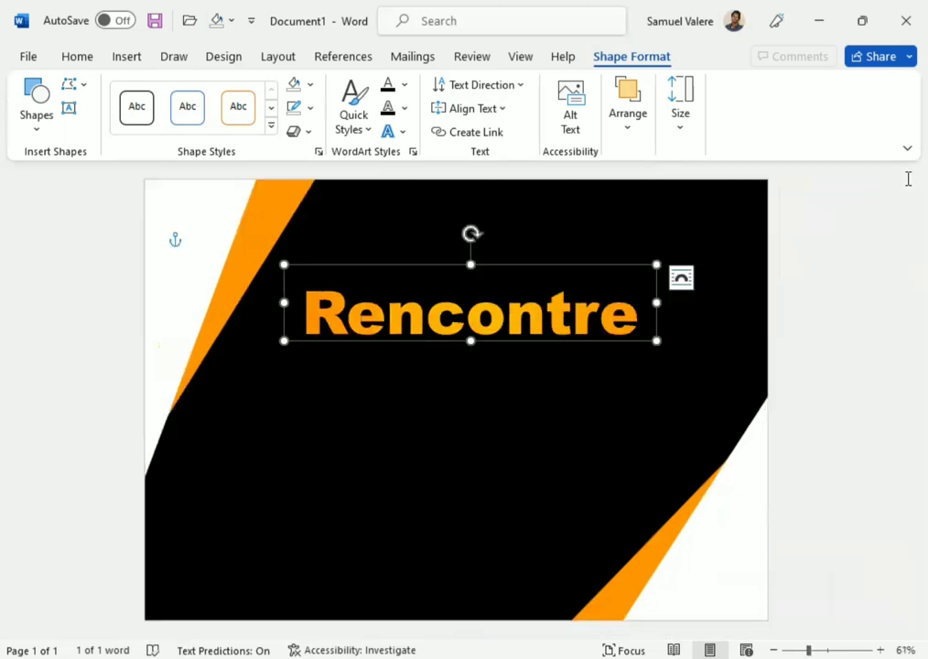
pyautogui.moveTo(485, 341); pyautogui.dragTo(487, 427)
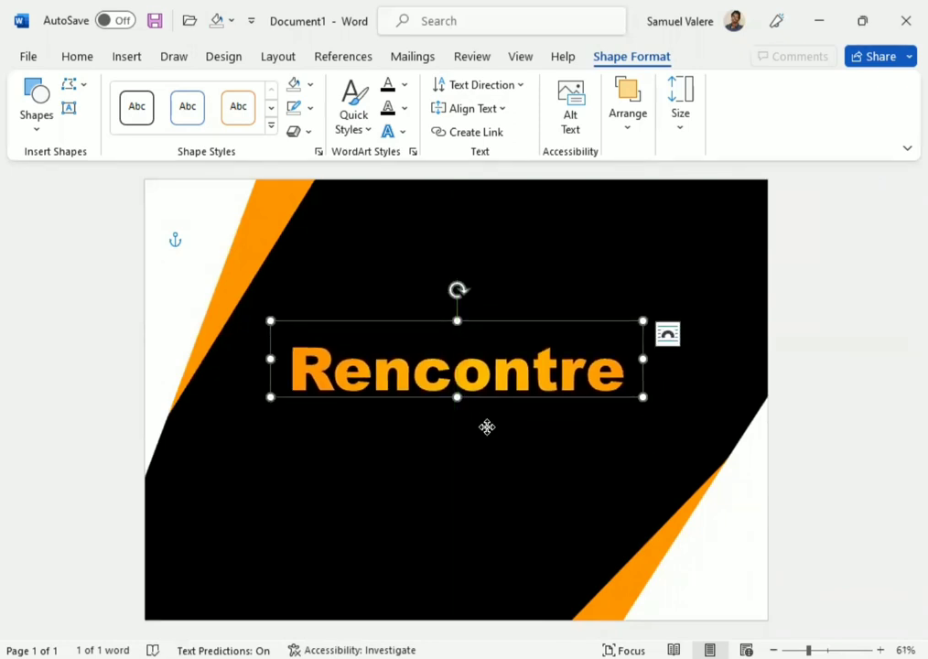
pyautogui.moveTo(487, 427); pyautogui.dragTo(461, 448)
pyautogui.rightClick(462, 449)
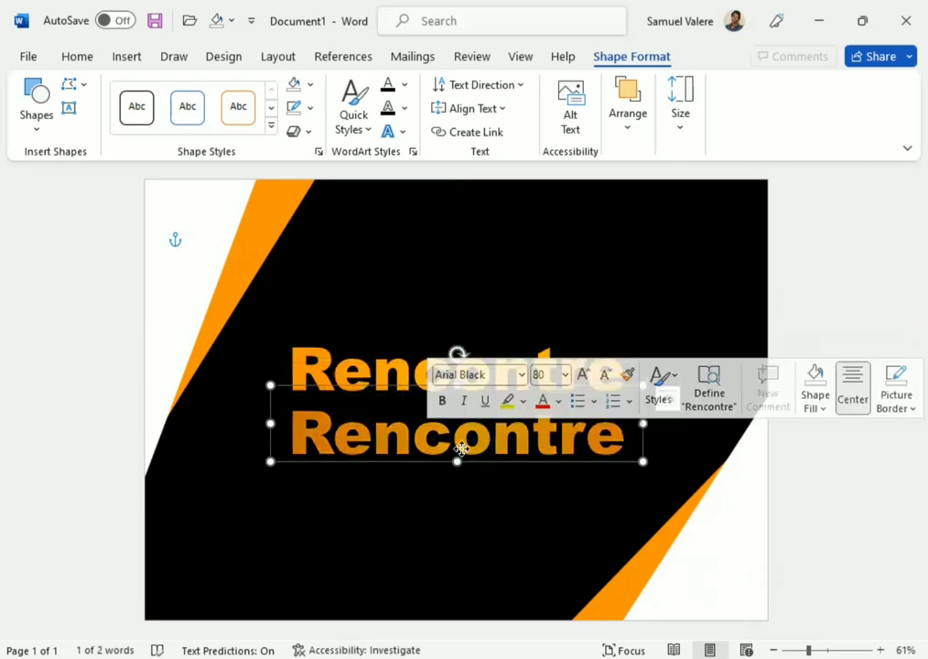
pyautogui.write('Saint-')
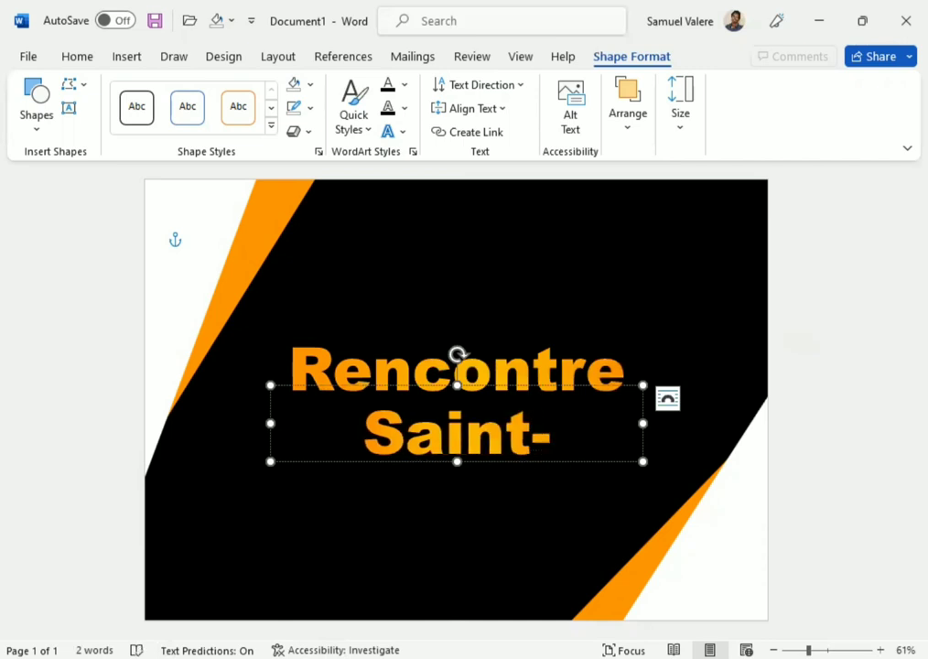
pyautogui.write('Espr')
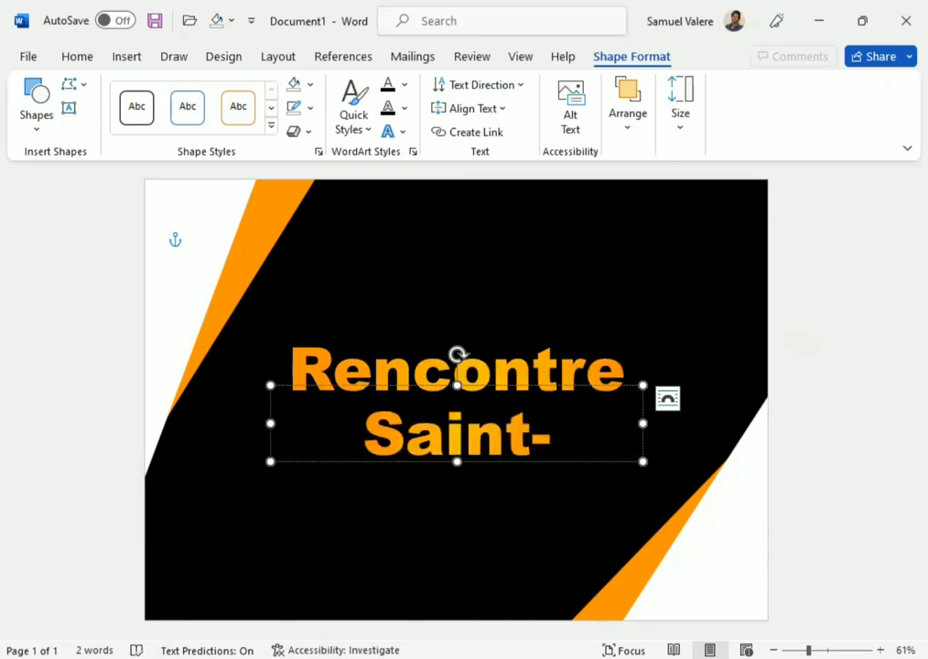
pyautogui.write('Esprit')
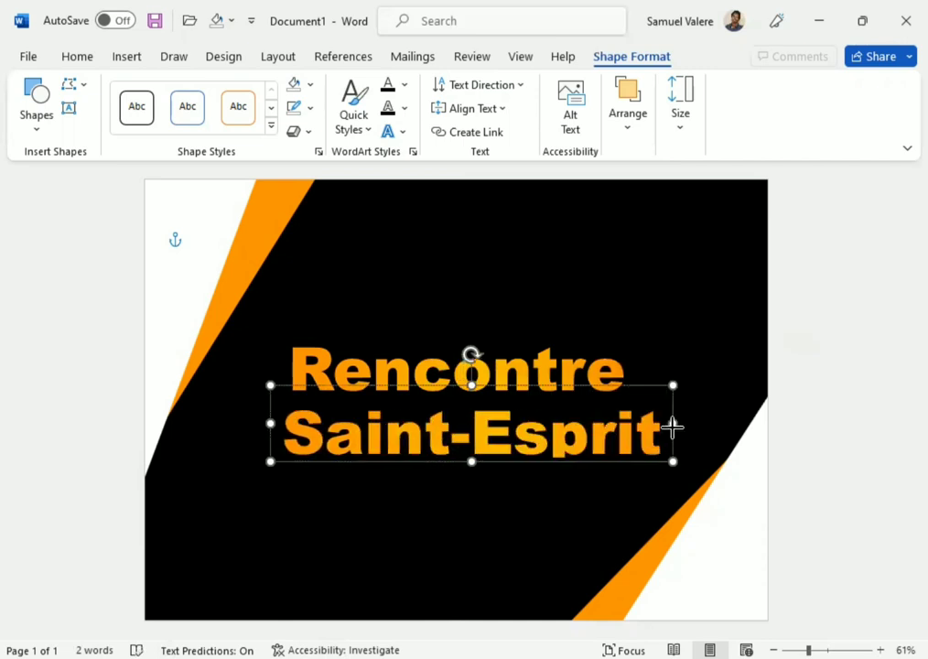
# Move the Rencontre and Saint-Esprit lines up slightly together.
pyautogui.click(673, 427)
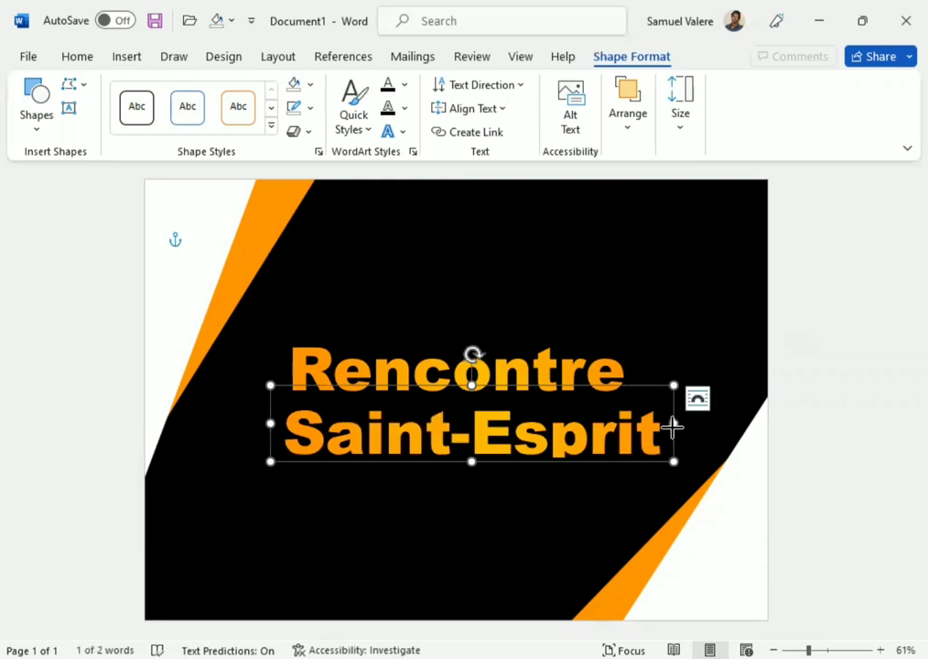
pyautogui.keyDown('shift'); pyautogui.click(413, 396); pyautogui.keyUp('shift')
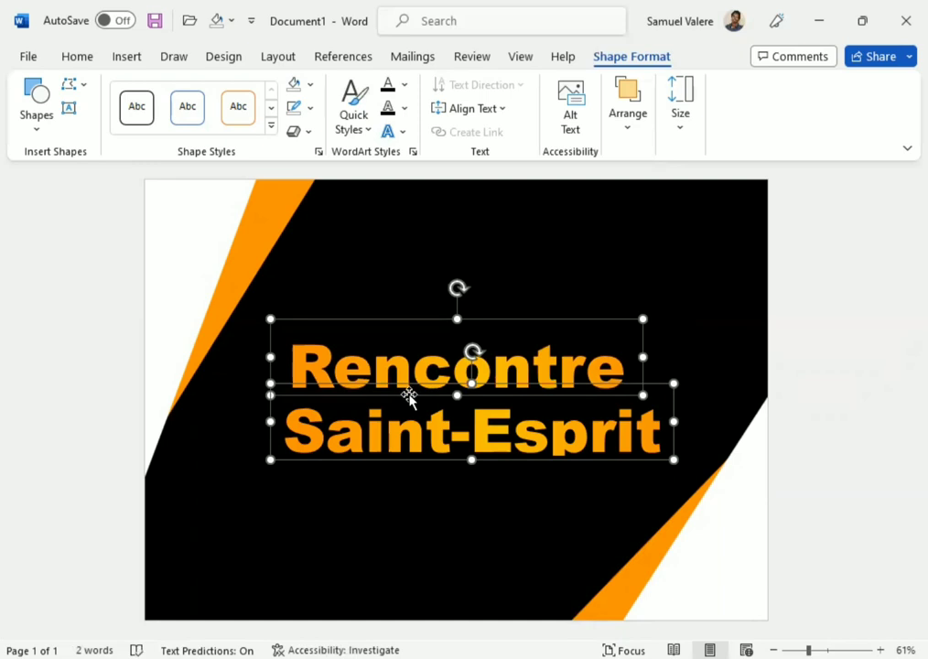
pyautogui.moveTo(411, 395)
pyautogui.mouseDown()
pyautogui.moveTo(404, 362)
pyautogui.moveTo(422, 350)
pyautogui.moveTo(409, 386)
pyautogui.mouseUp()
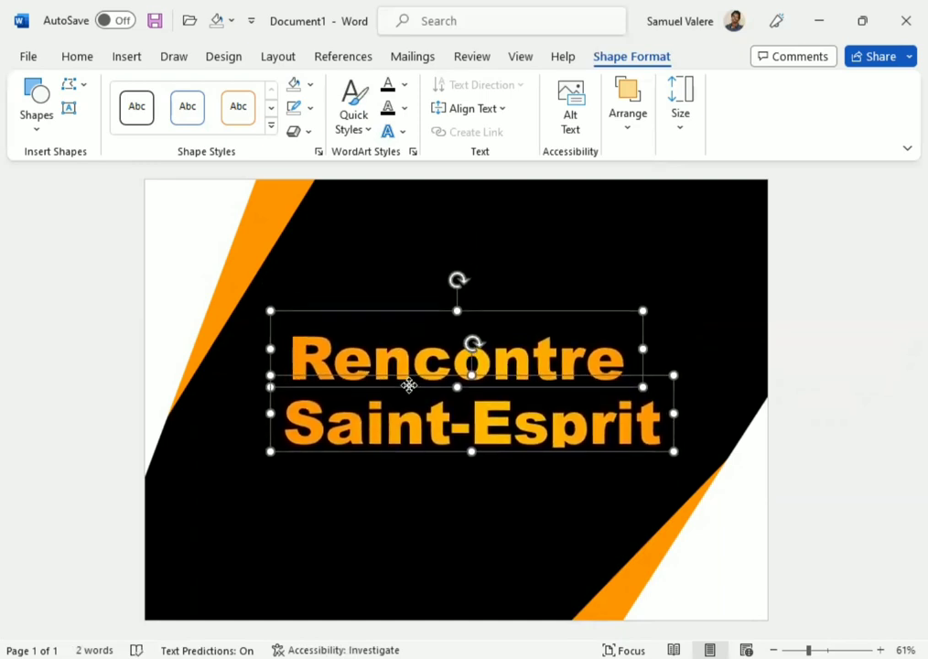
pyautogui.click(69, 108)
pyautogui.click(69, 108)
# Add a small text box with 'avec', centred, bold, at 28 pt.
pyautogui.moveTo(320, 232); pyautogui.dragTo(410, 264)
pyautogui.write('avec')
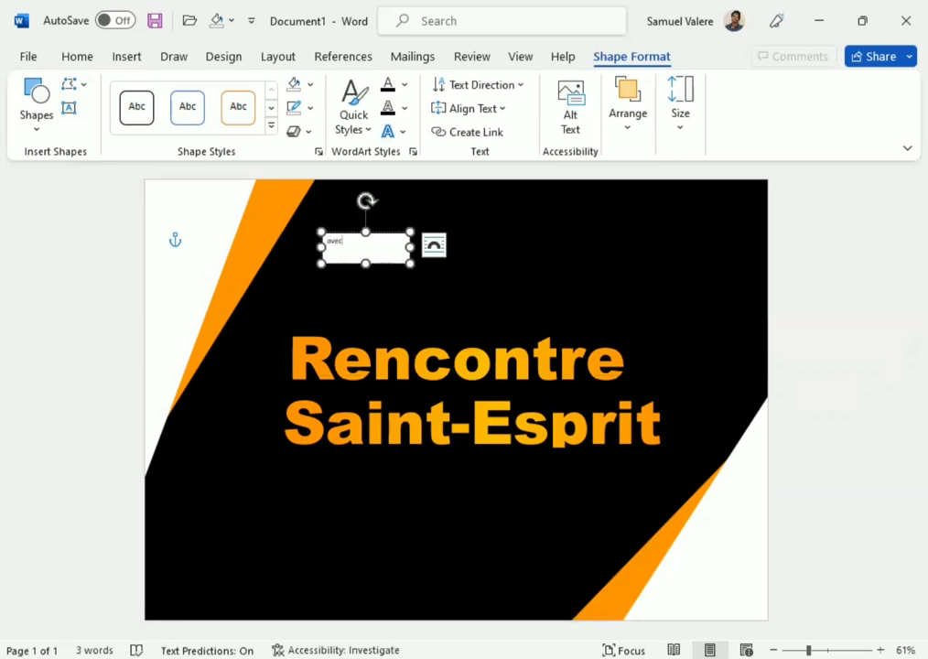
pyautogui.doubleClick(334, 242)
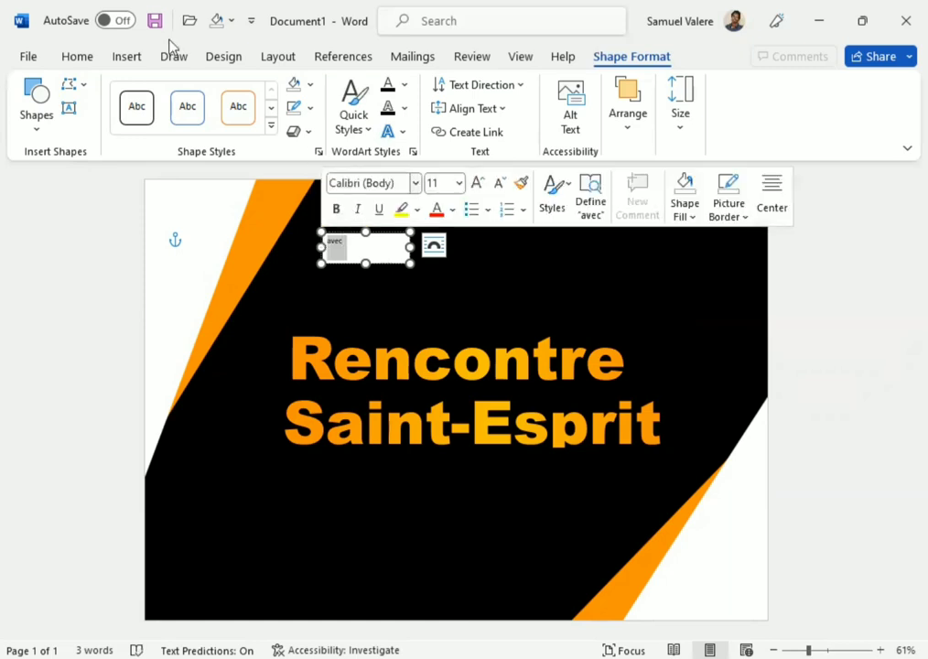
pyautogui.click(87, 58)
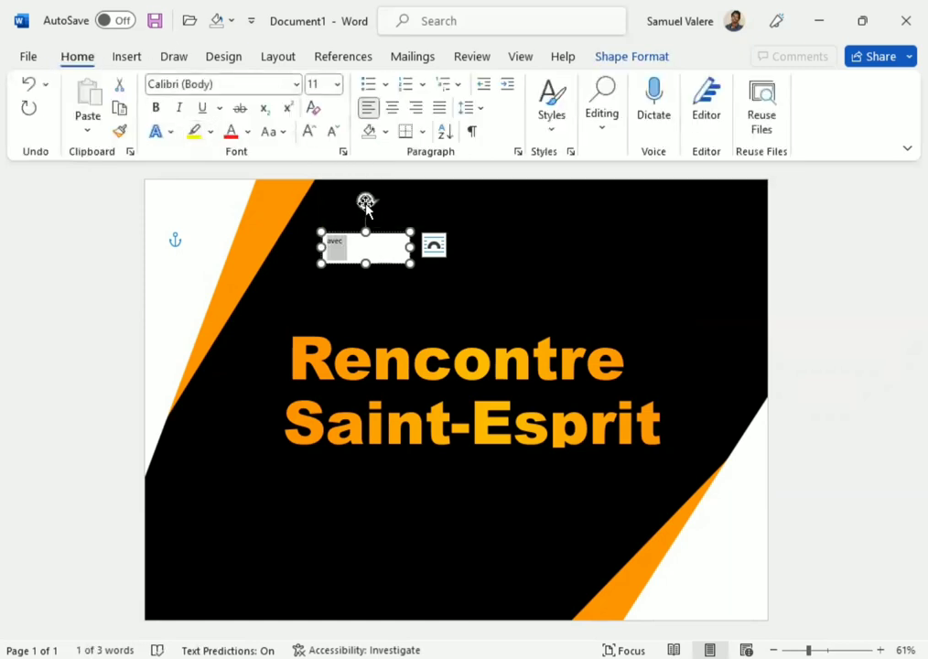
pyautogui.click(392, 107)
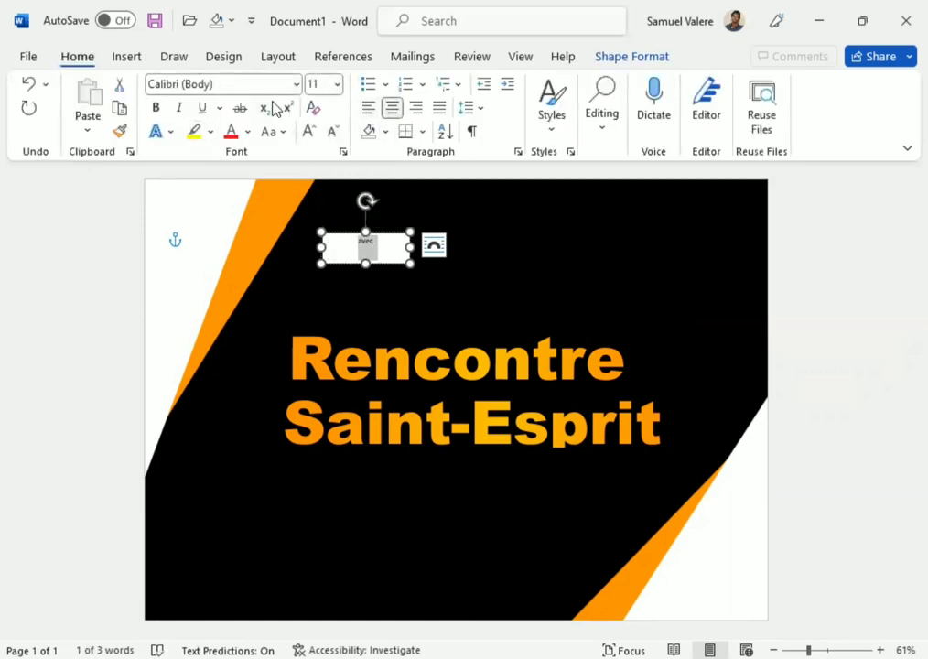
pyautogui.click(327, 83)
pyautogui.write('28')
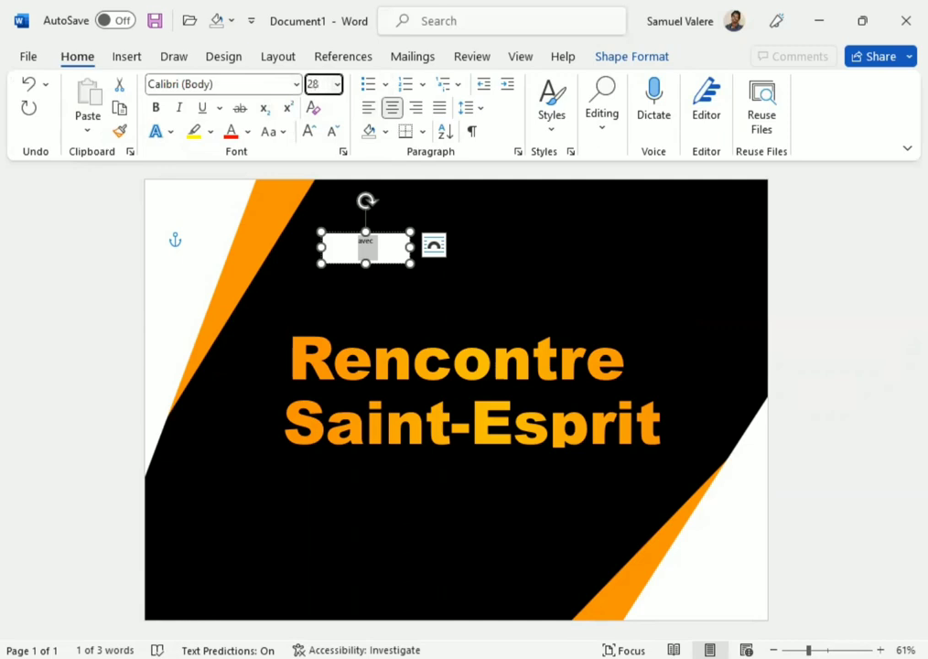
pyautogui.press('Return')
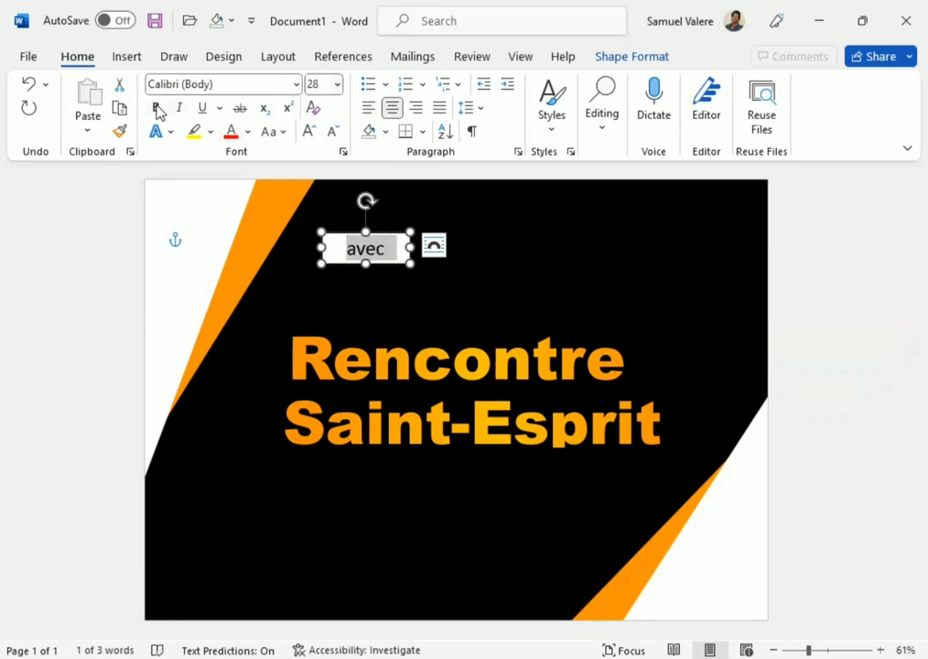
pyautogui.click(156, 108)
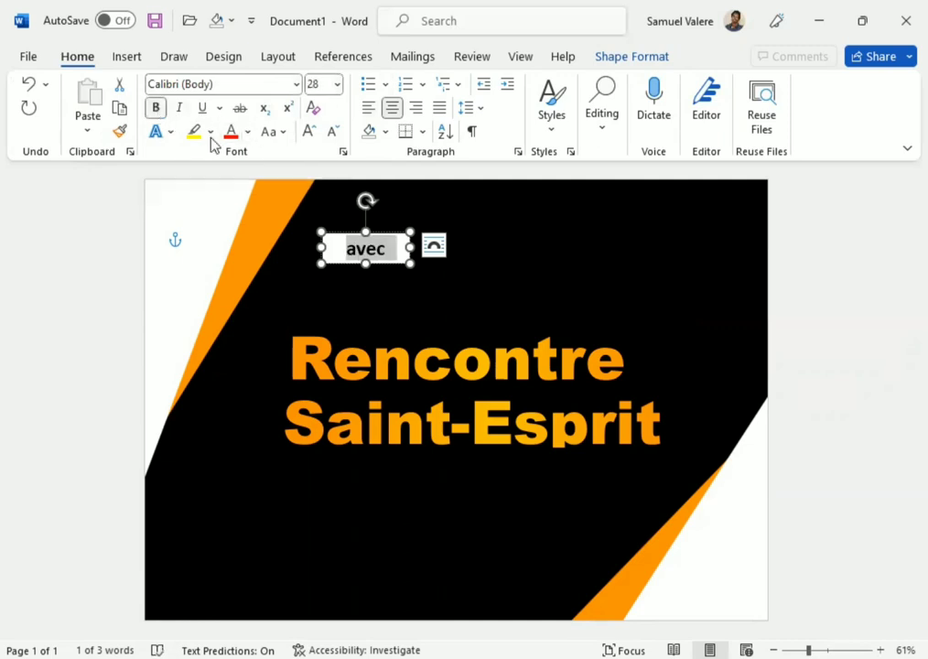
# Give 'avec' white text, no box fill or outline, and nudge it between the title lines.
pyautogui.click(630, 56)
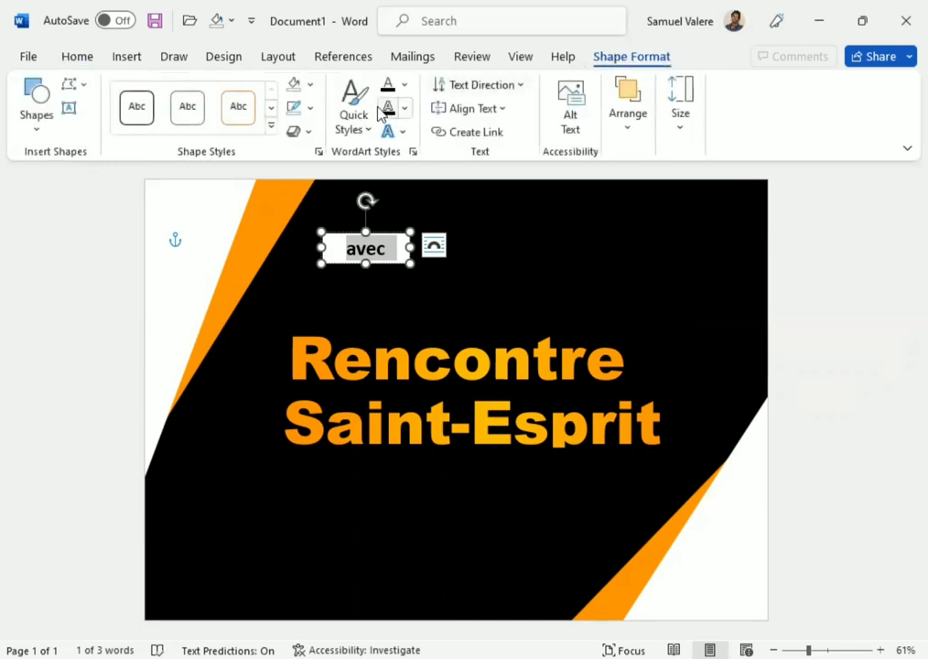
pyautogui.click(310, 83)
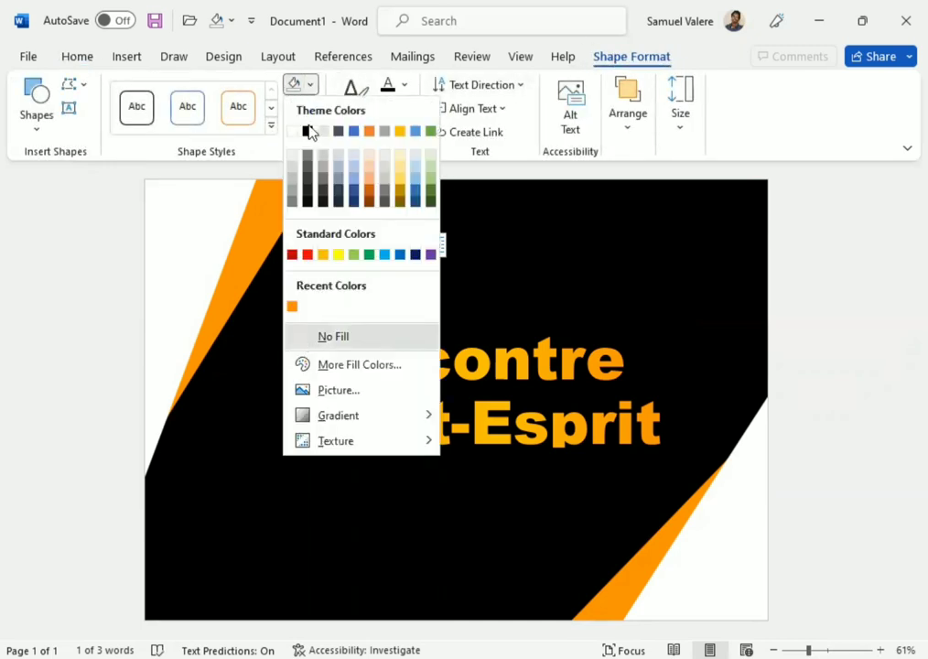
pyautogui.click(332, 333)
pyautogui.click(311, 107)
pyautogui.click(344, 360)
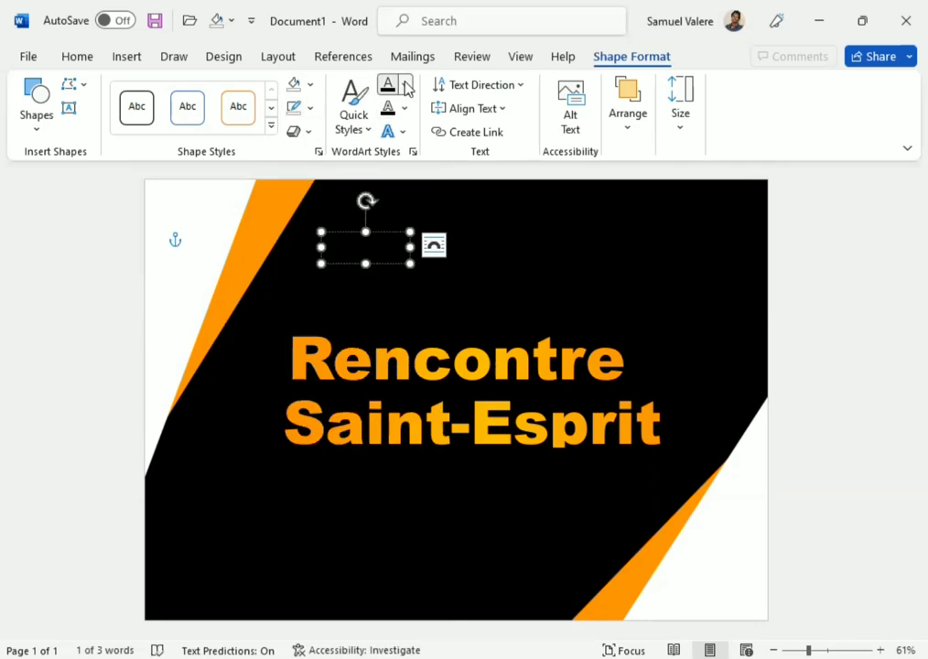
pyautogui.click(404, 84)
pyautogui.click(388, 159)
pyautogui.moveTo(409, 248); pyautogui.dragTo(374, 247)
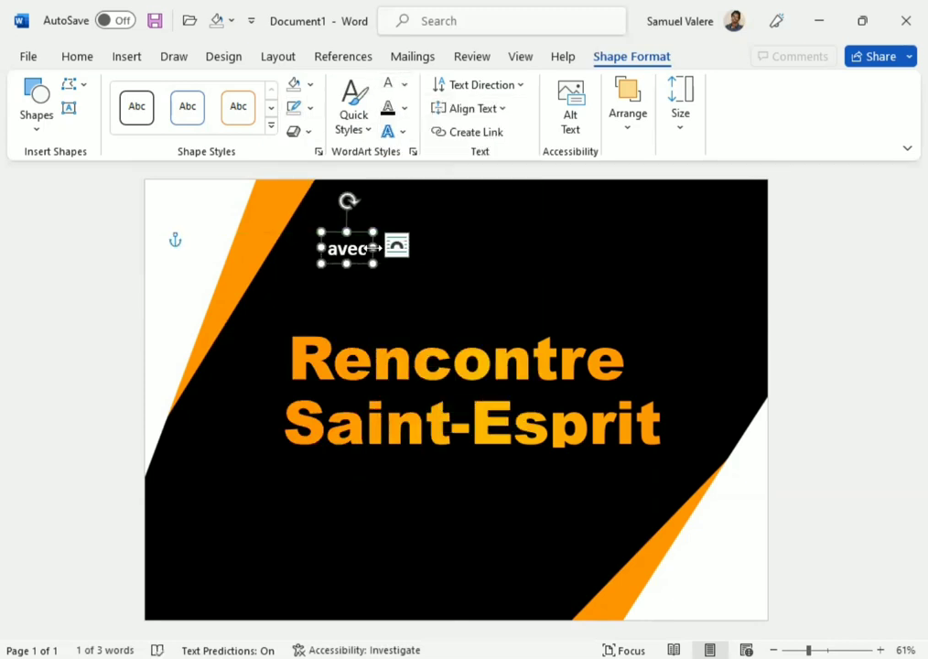
pyautogui.press('Down')
pyautogui.press('Down')
pyautogui.press('Down')
pyautogui.press('Down')
pyautogui.press('Down')
pyautogui.press('Down')
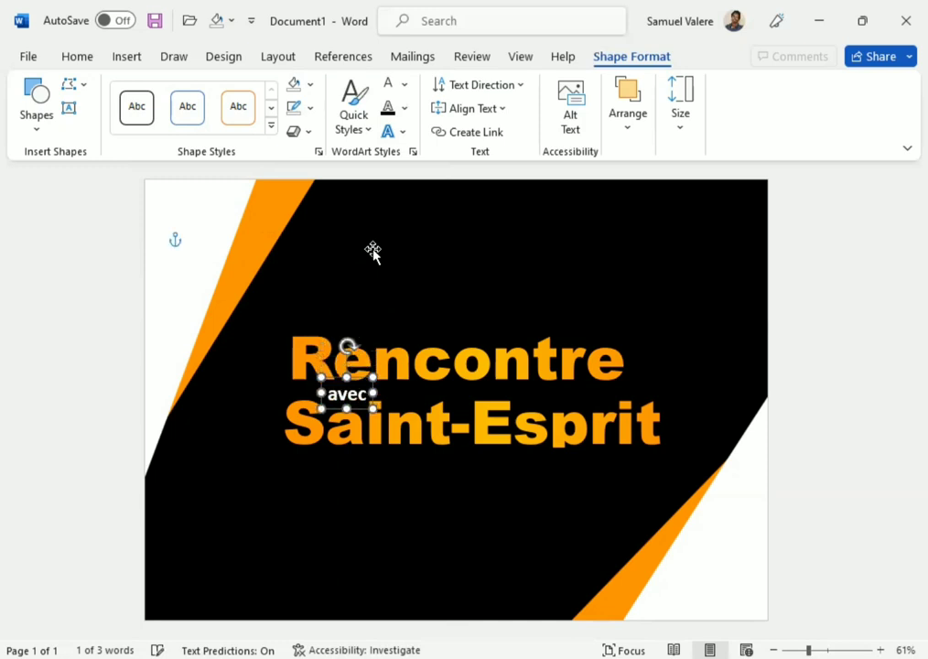
pyautogui.press('Down')
pyautogui.press('Down')
pyautogui.press('Down')
pyautogui.press('Down')
pyautogui.press('Down')
pyautogui.press('Down')
pyautogui.press('Down')
pyautogui.press('Down')
pyautogui.press('Down')
pyautogui.press('Down')
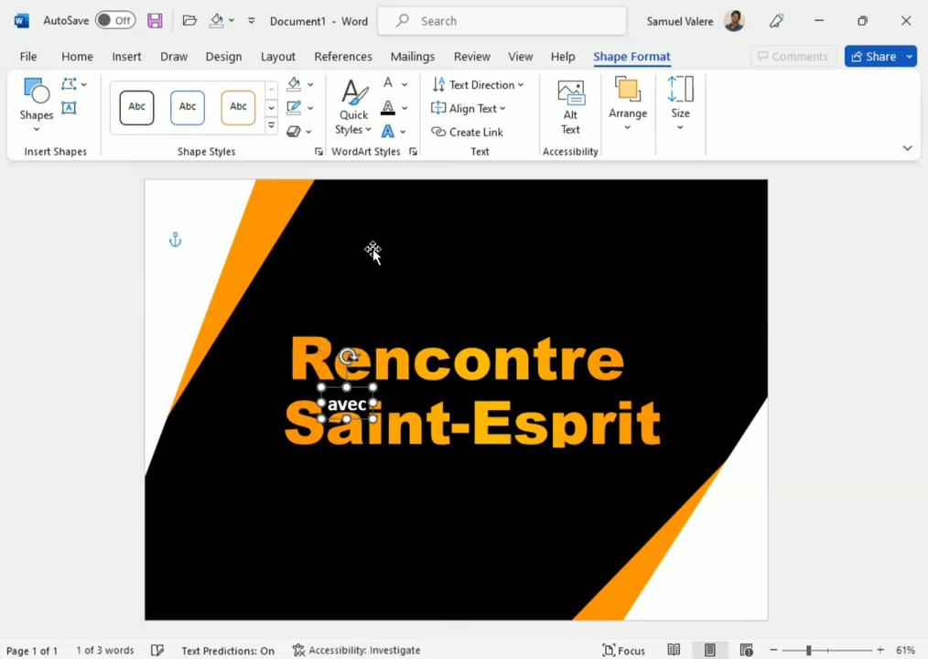
# Copy the 'avec' text box beside itself, change its text to 'le' and narrow it to fit.
pyautogui.press('Left')
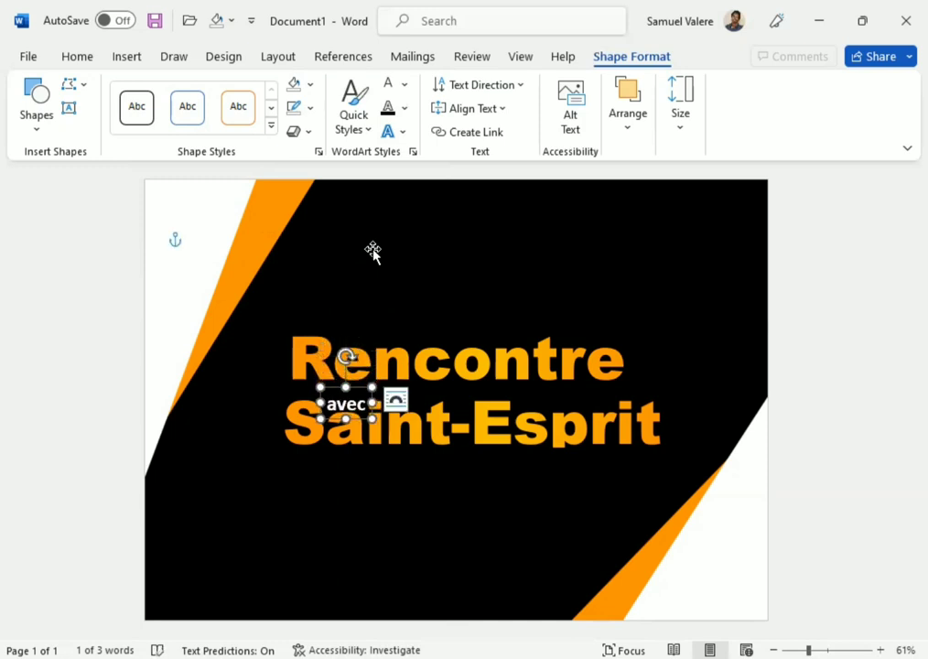
pyautogui.hotkey('ctrl', 'c')
pyautogui.hotkey('ctrl', 'v')
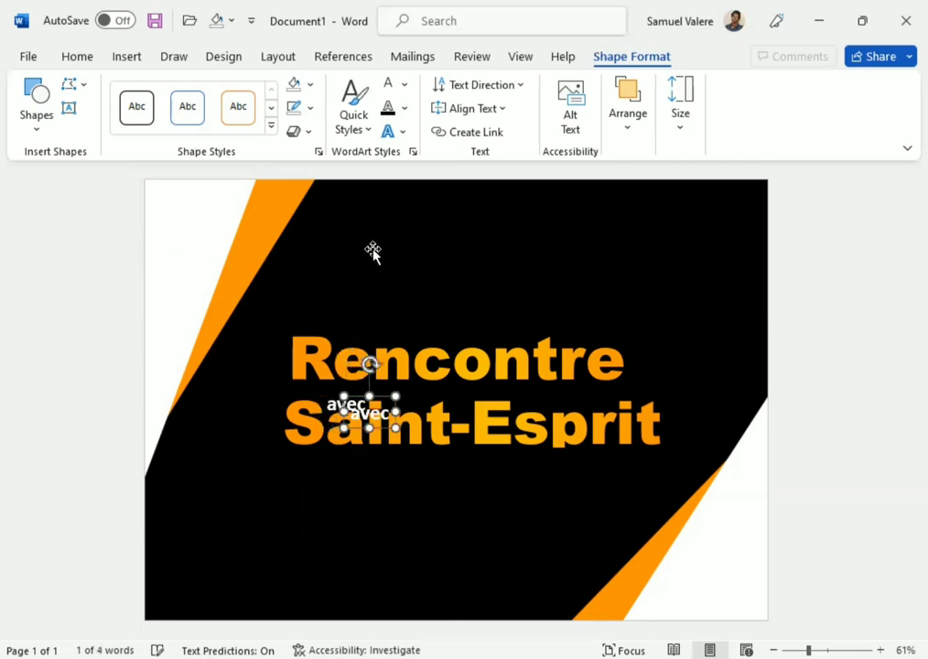
pyautogui.press('Right')
pyautogui.press('Right')
pyautogui.press('Right')
pyautogui.press('Right')
pyautogui.press('Right')
pyautogui.press('Right')
pyautogui.press('Right')
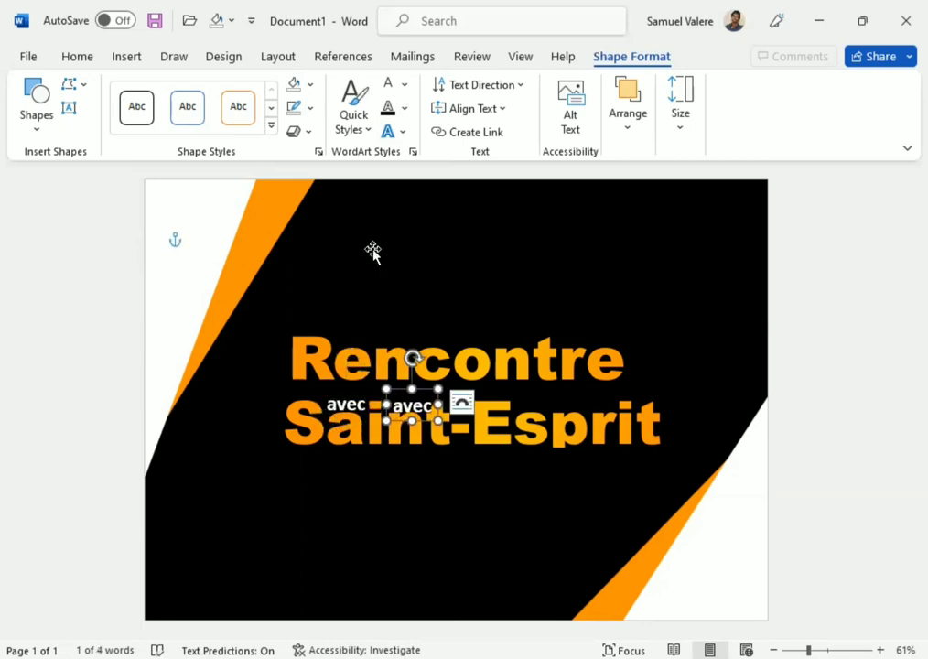
pyautogui.press('Right')
pyautogui.press('Right')
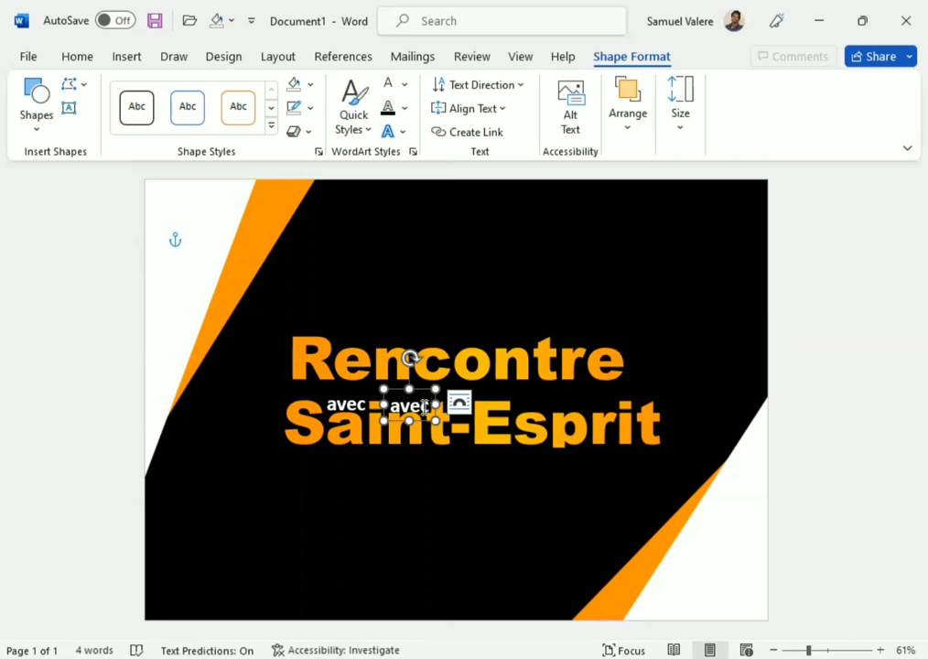
pyautogui.press('BackSpace')
pyautogui.press('BackSpace')
pyautogui.press('BackSpace')
pyautogui.press('BackSpace')
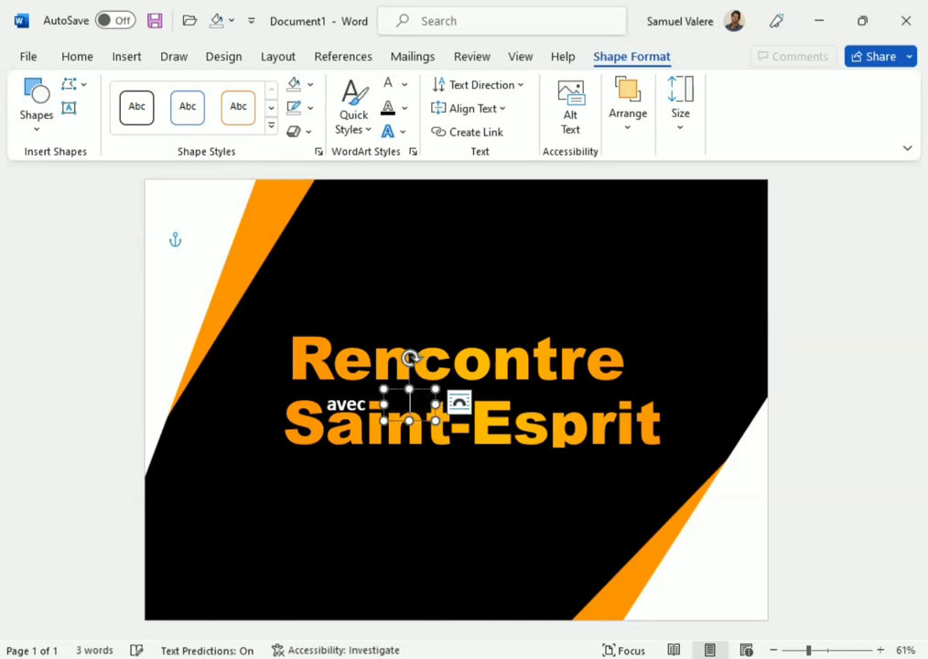
pyautogui.write('le')
pyautogui.moveTo(437, 403)
pyautogui.mouseDown()
pyautogui.moveTo(419, 404)
pyautogui.moveTo(419, 414)
pyautogui.mouseUp()
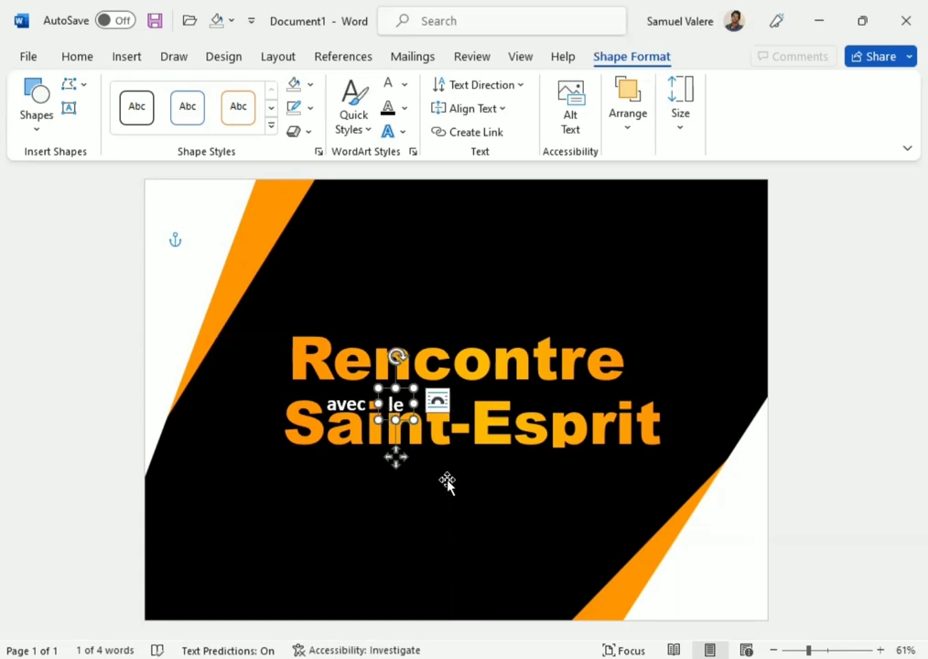
pyautogui.click(490, 290)
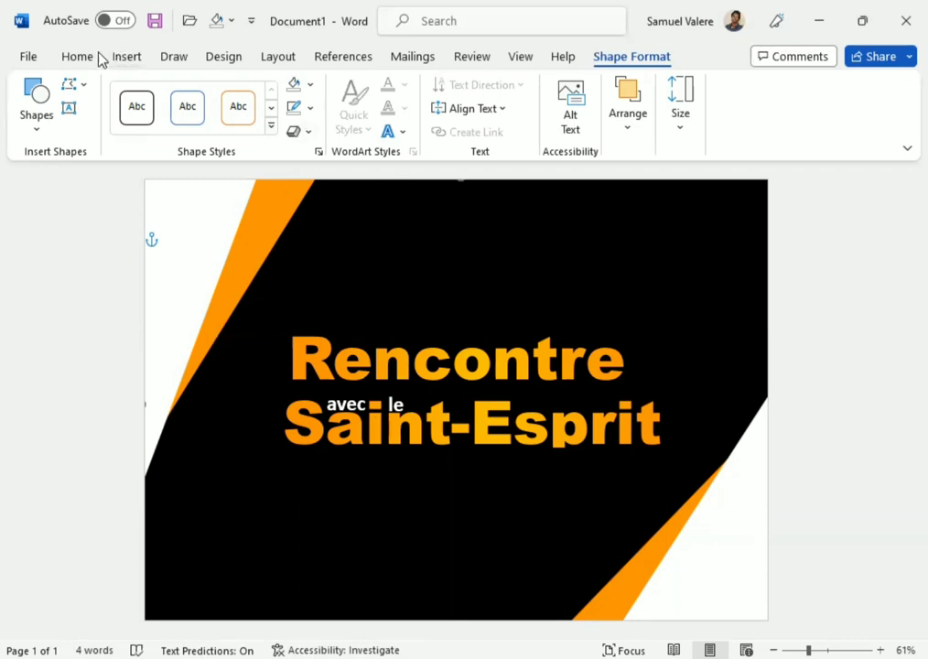
# Open the Insert Pictures from This Device browser and look through folder 2.
pyautogui.click(131, 60)
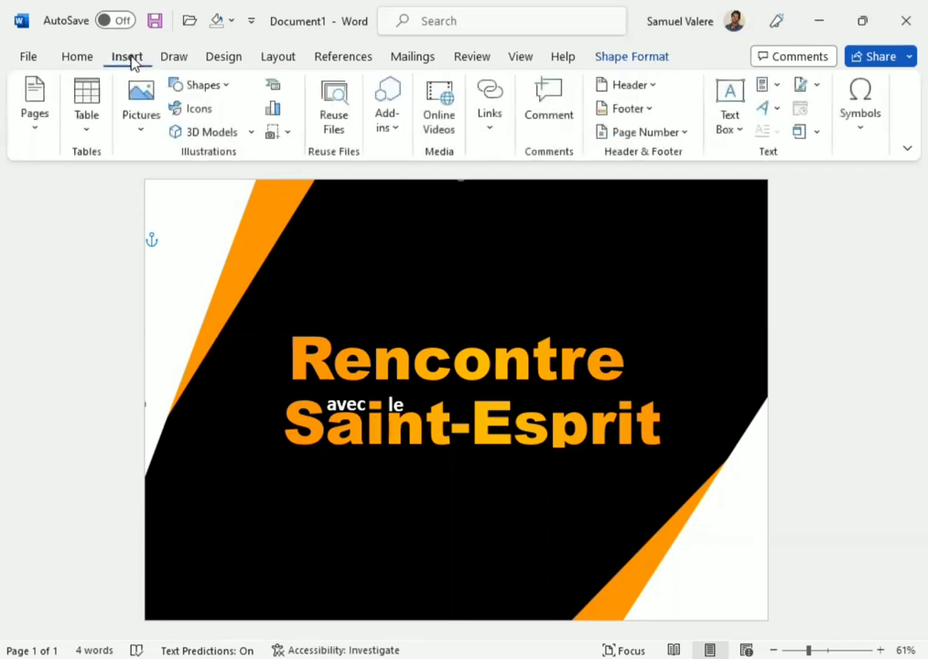
pyautogui.click(137, 134)
pyautogui.click(183, 186)
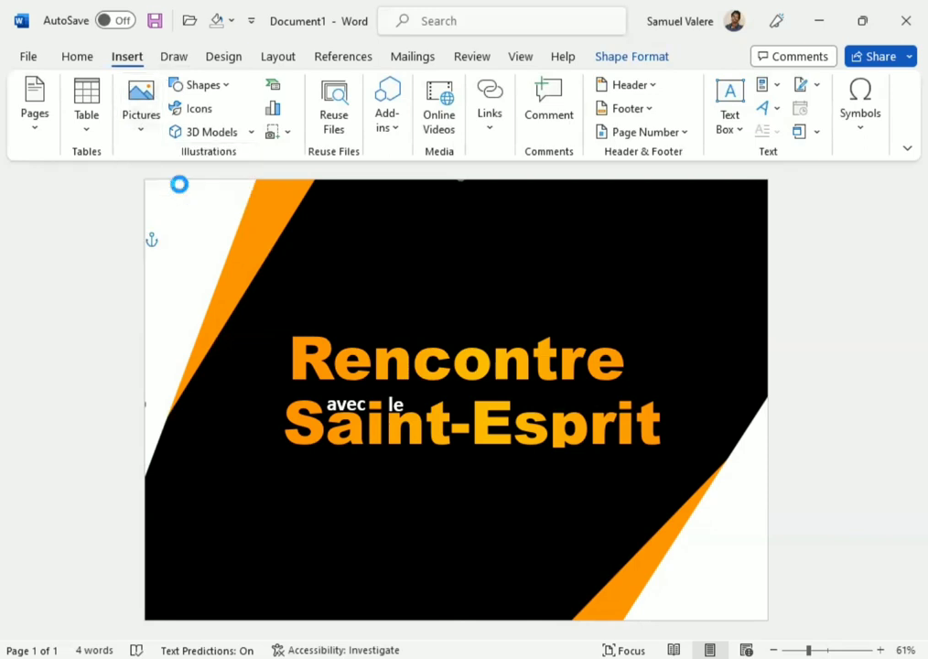
pyautogui.scroll(3, 87, 201)
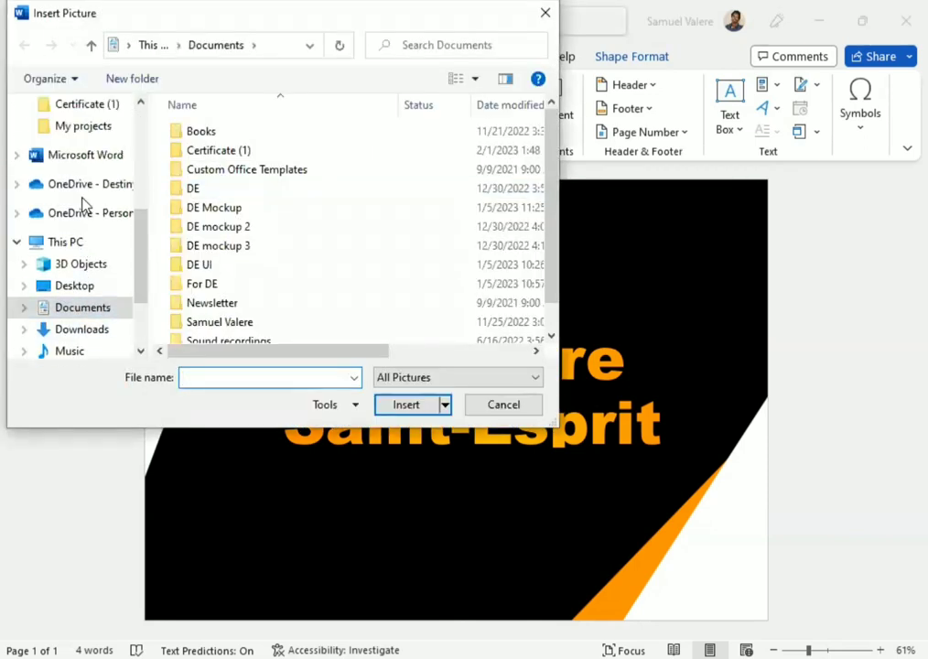
pyautogui.scroll(2, 82, 206)
pyautogui.scroll(2, 83, 206)
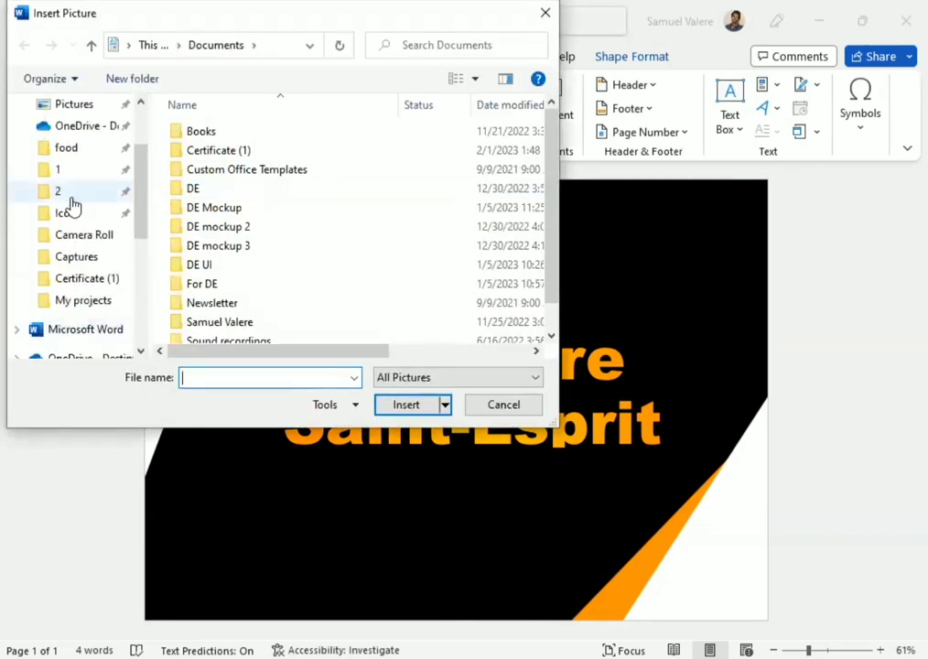
pyautogui.click(56, 192)
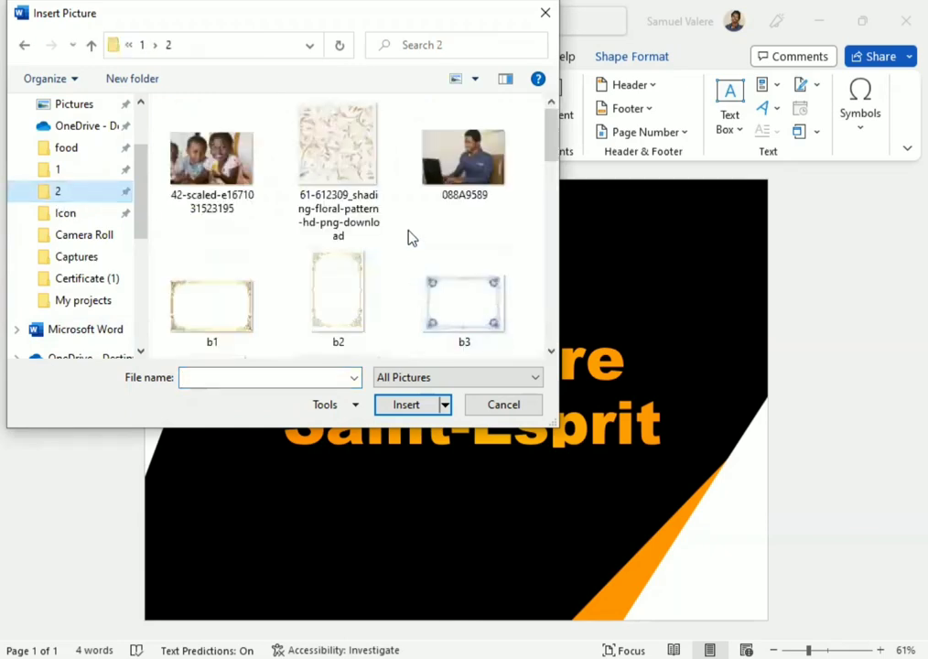
pyautogui.scroll(-2, 390, 225)
pyautogui.scroll(-3, 387, 213)
pyautogui.scroll(-2, 385, 214)
pyautogui.scroll(3, 385, 213)
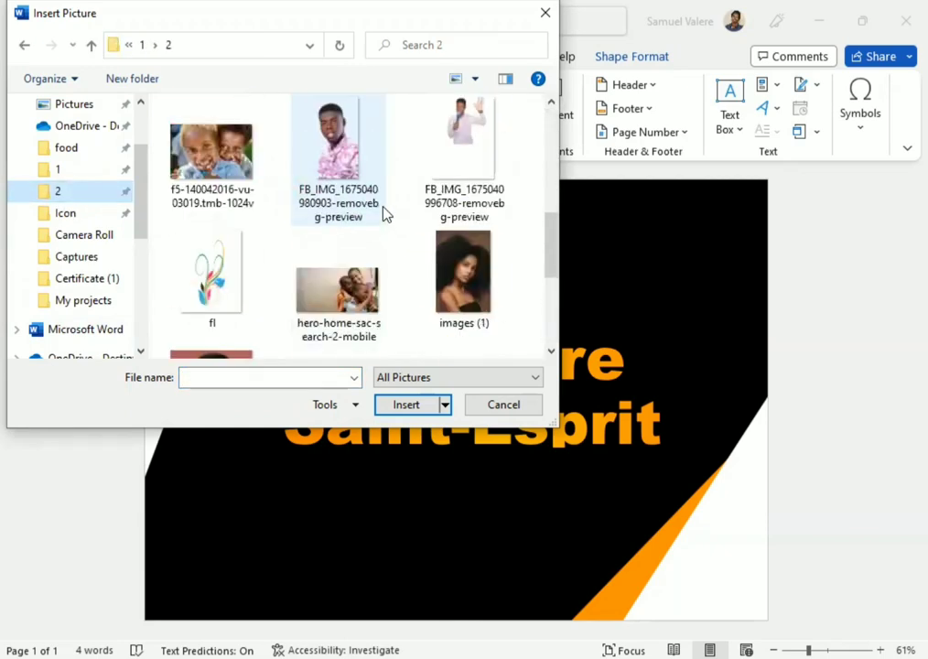
pyautogui.scroll(3, 382, 213)
pyautogui.scroll(2, 381, 212)
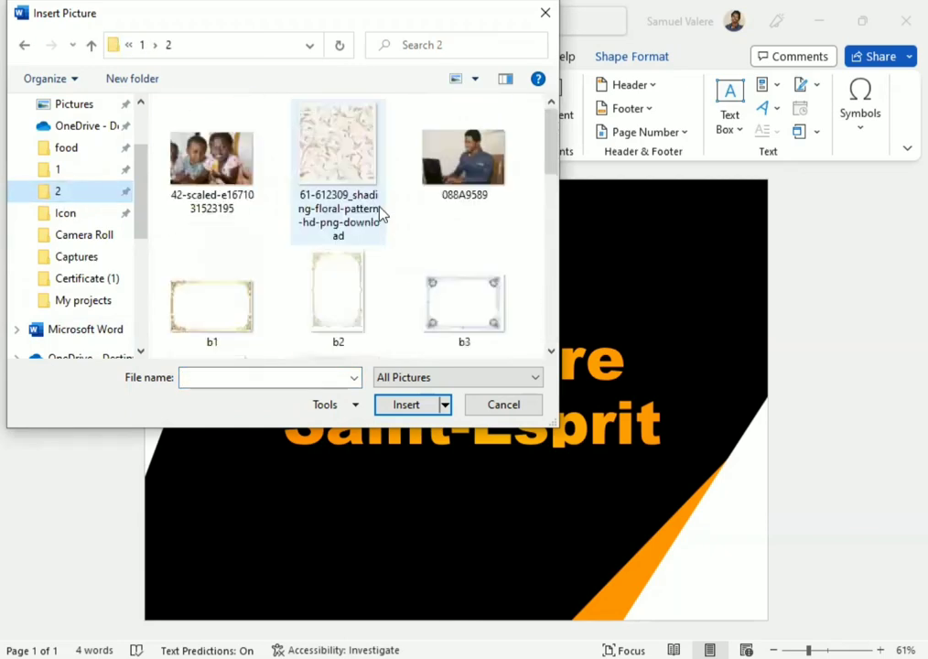
# Insert the download58 picture from folder 1.
pyautogui.click(69, 172)
pyautogui.scroll(-5, 374, 188)
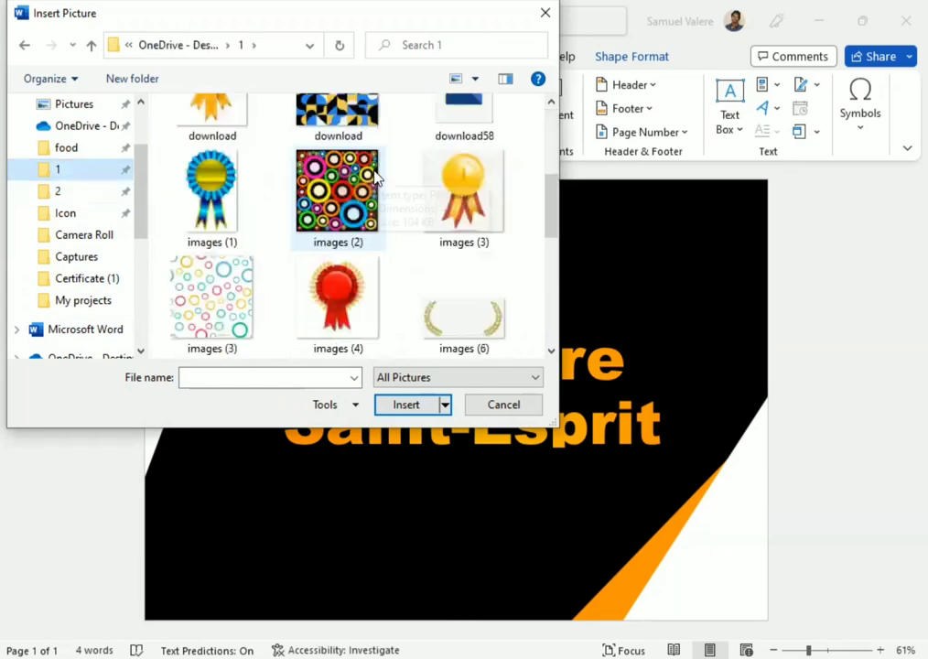
pyautogui.scroll(-3, 375, 178)
pyautogui.scroll(-2, 375, 177)
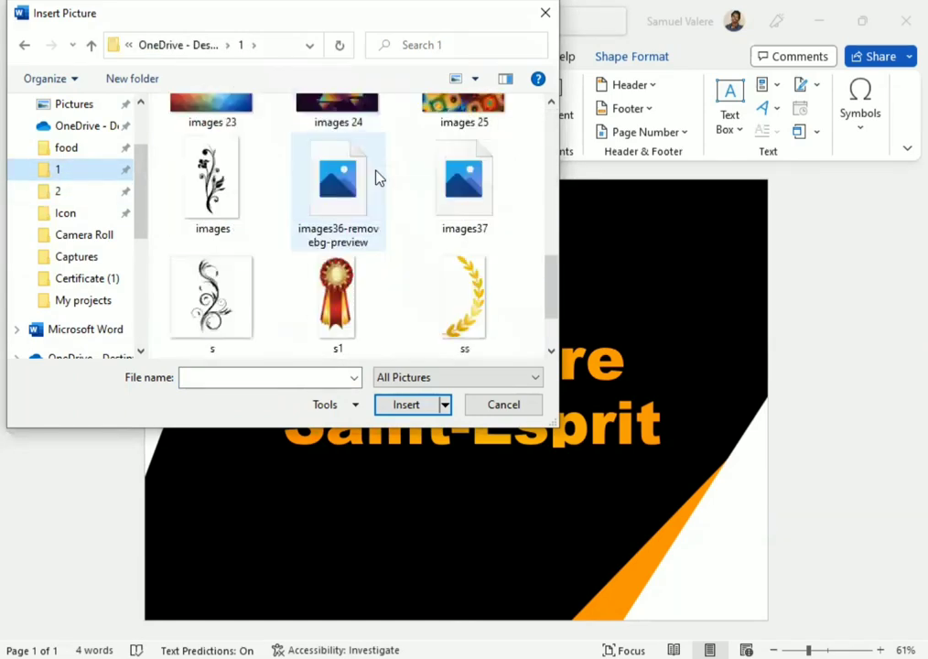
pyautogui.scroll(-2, 381, 192)
pyautogui.scroll(5, 383, 194)
pyautogui.scroll(5, 384, 193)
pyautogui.scroll(2, 382, 193)
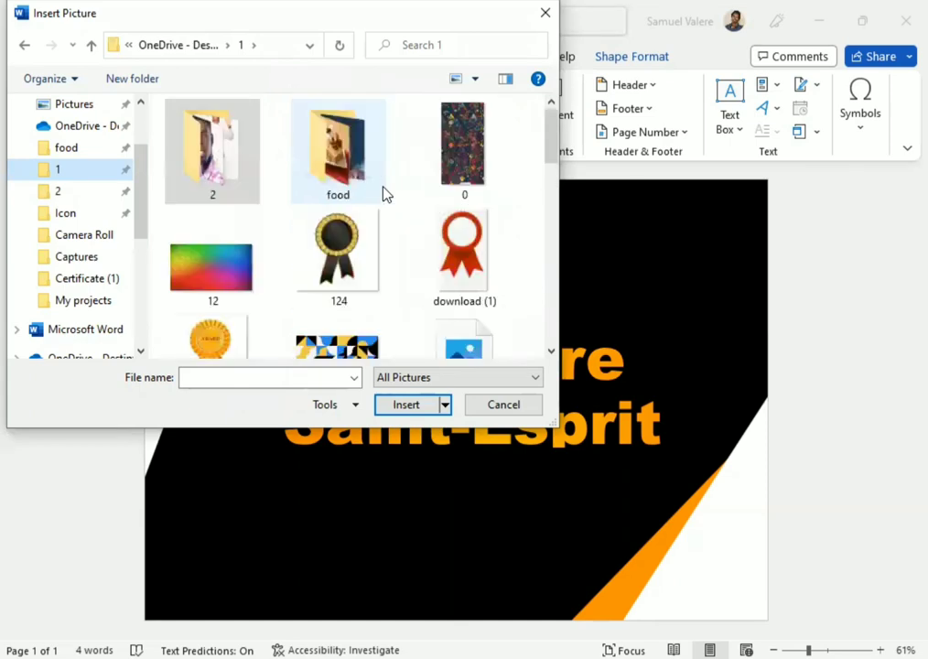
pyautogui.scroll(-1, 400, 205)
pyautogui.click(462, 295)
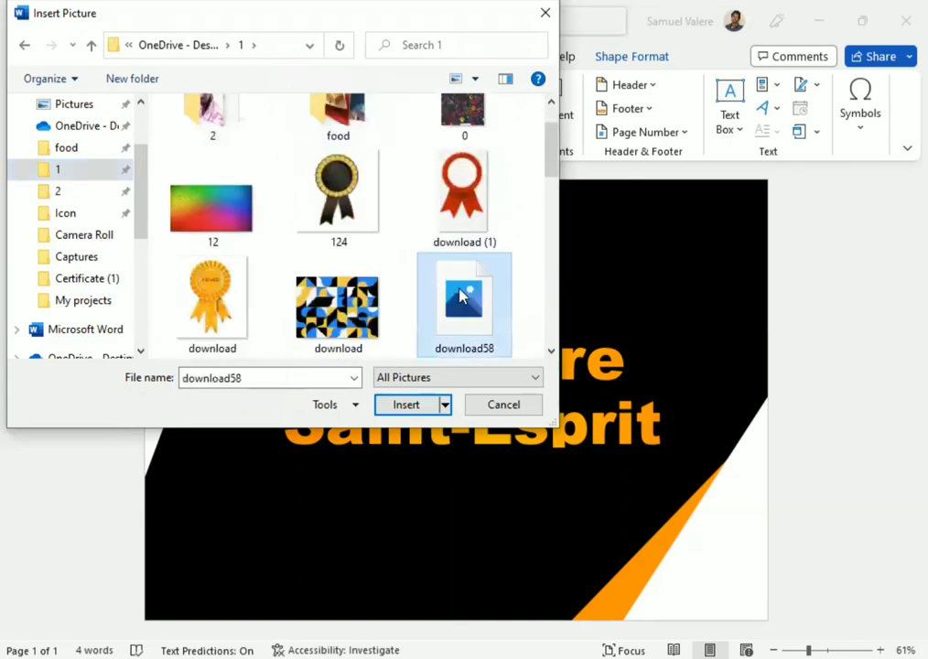
pyautogui.click(403, 406)
# Set the glow picture In Front of Text, move it to the top-right corner and enlarge it.
pyautogui.click(547, 134)
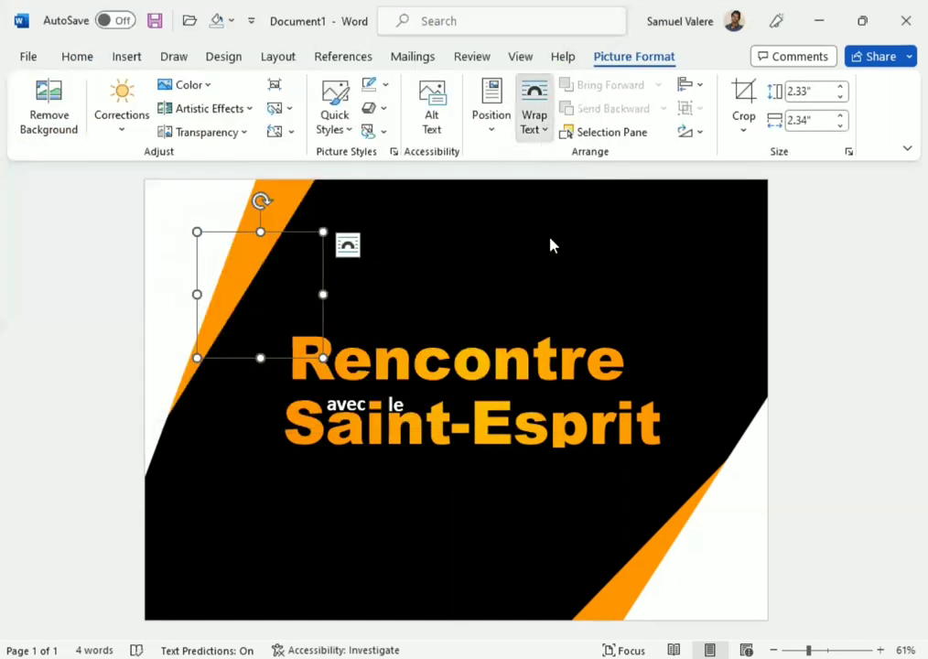
pyautogui.click(560, 315)
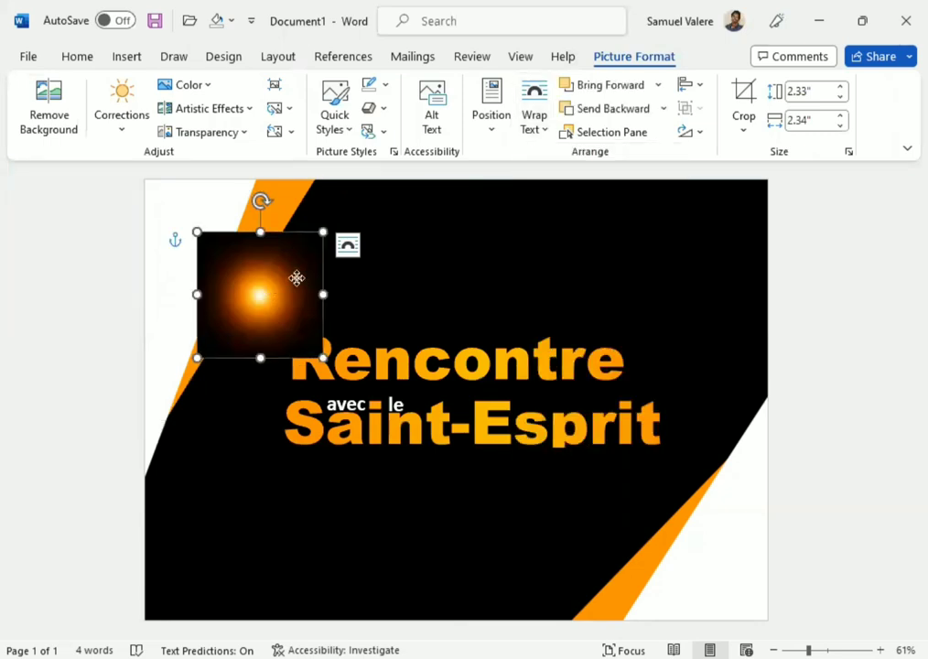
pyautogui.moveTo(297, 275); pyautogui.dragTo(707, 216)
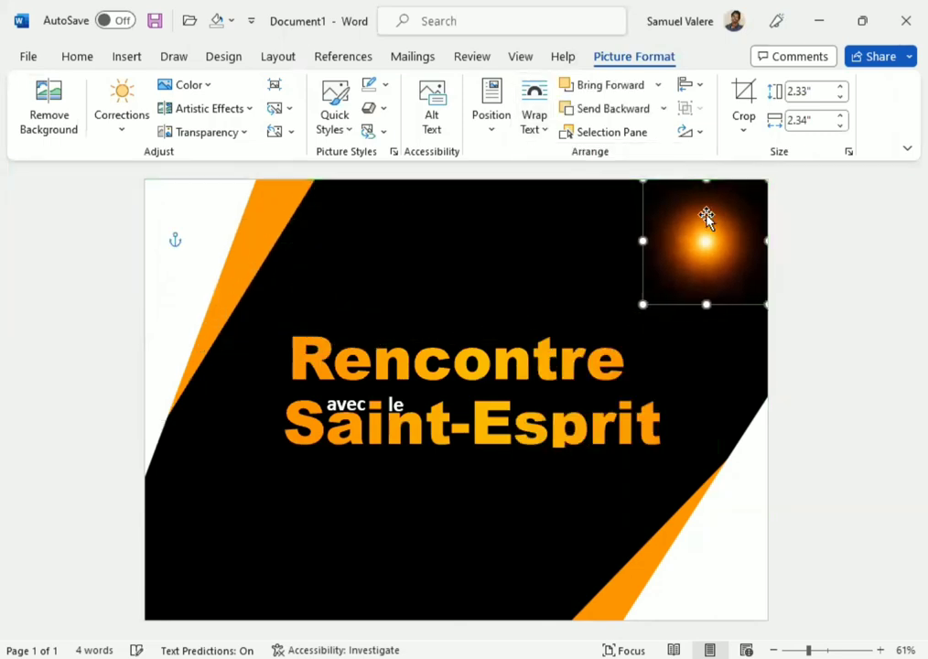
pyautogui.moveTo(643, 304); pyautogui.dragTo(576, 340)
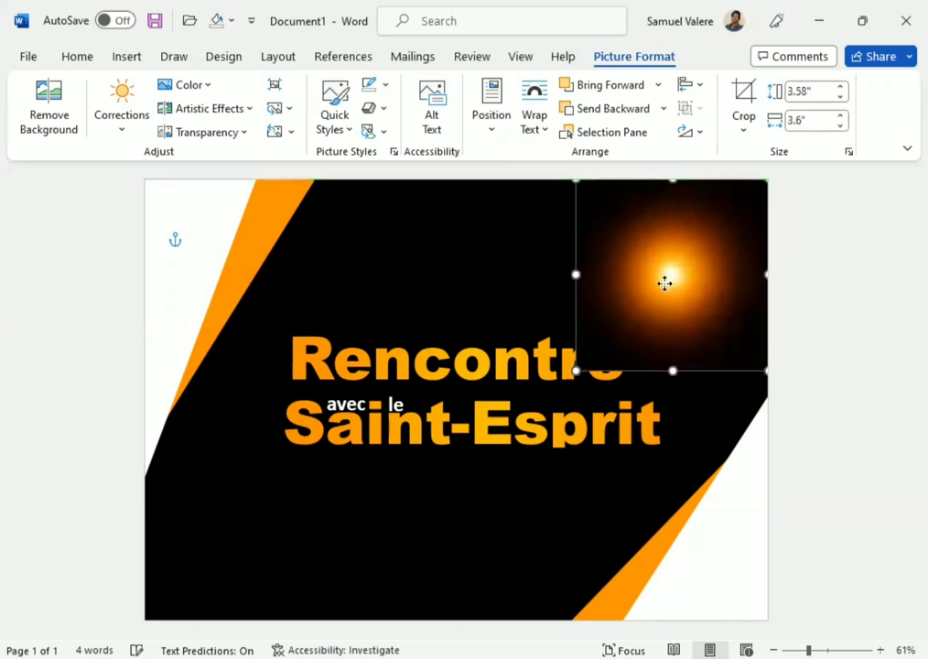
# Fine-tune the glow picture's corner position and size to about 3.8 inches.
pyautogui.moveTo(664, 280); pyautogui.dragTo(664, 284)
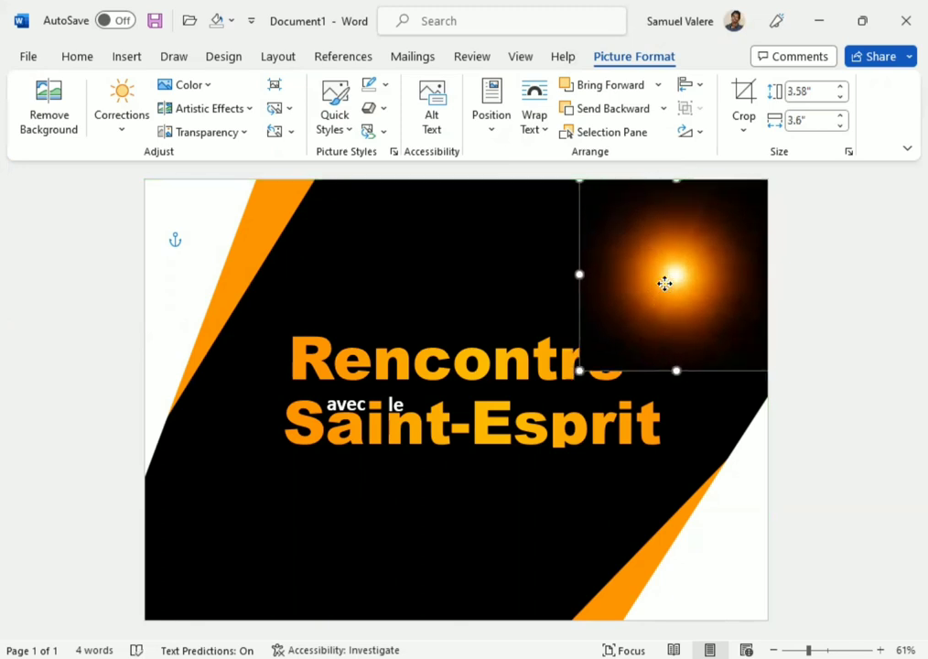
pyautogui.press('Up')
pyautogui.press('Up')
pyautogui.press('Right')
pyautogui.press('Right')
pyautogui.press('Up')
pyautogui.press('Right')
pyautogui.press('Right')
pyautogui.press('Up')
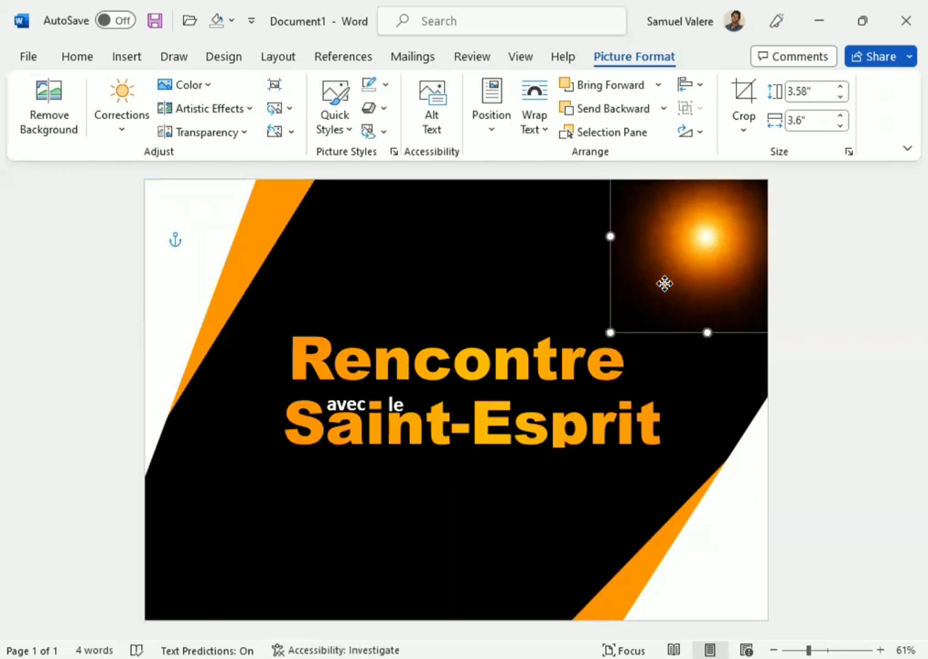
pyautogui.press('Left')
pyautogui.press('Down')
pyautogui.press('Left')
pyautogui.press('Down')
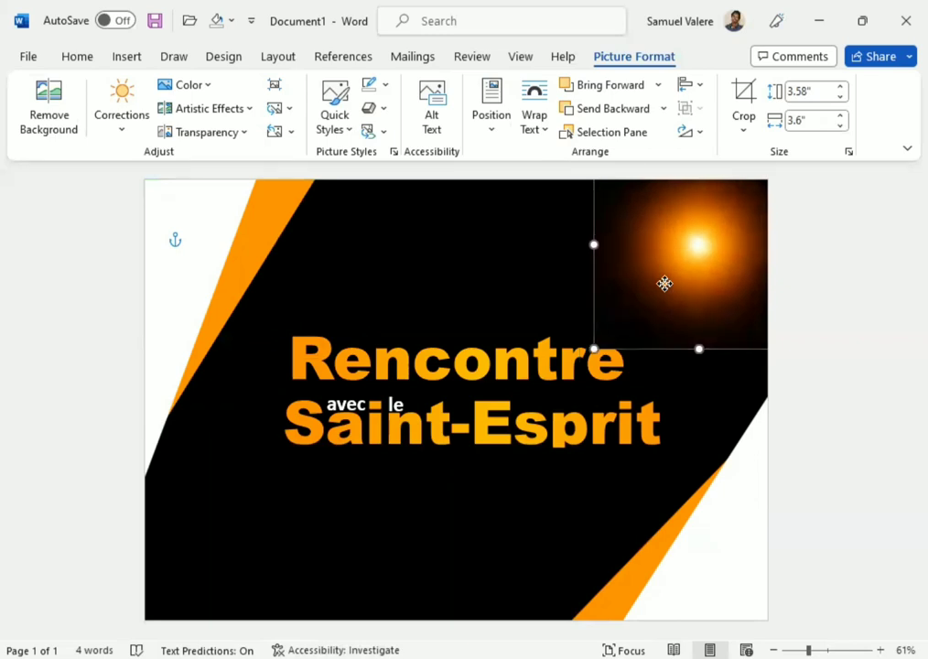
pyautogui.press('Up')
pyautogui.press('Right')
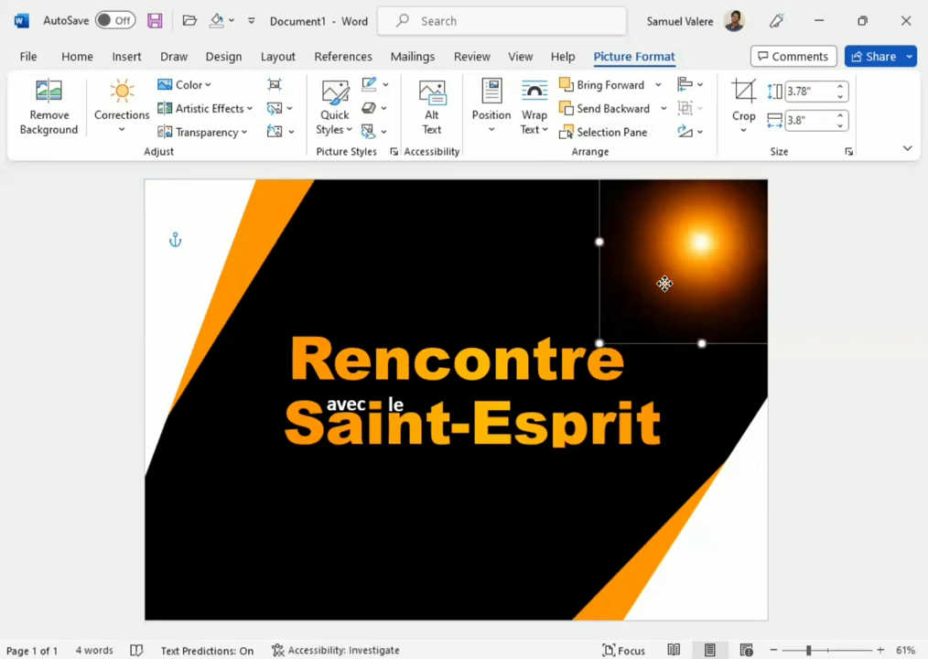
# Set the glow picture's transparency to 28% in Format Picture.
pyautogui.click(243, 133)
pyautogui.click(259, 231)
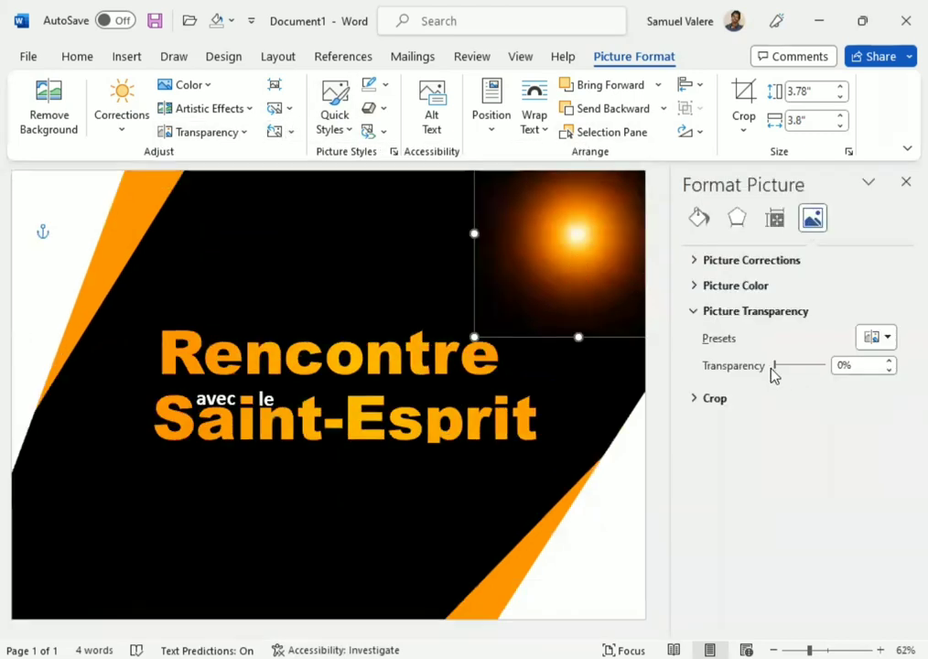
pyautogui.moveTo(771, 366); pyautogui.dragTo(785, 367)
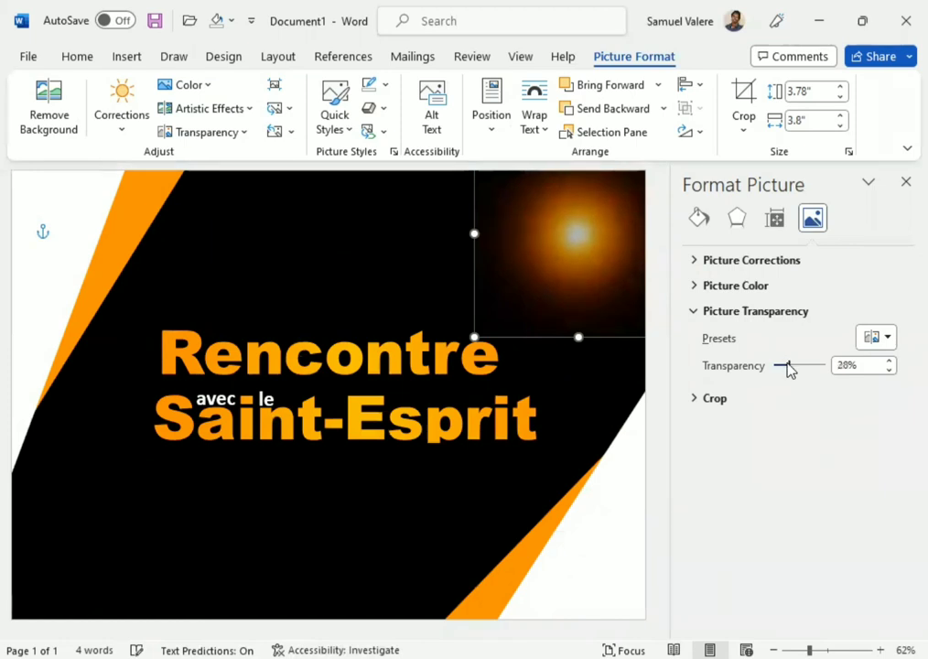
pyautogui.click(904, 184)
# Insert the images37 sparkle picture from this device.
pyautogui.click(114, 58)
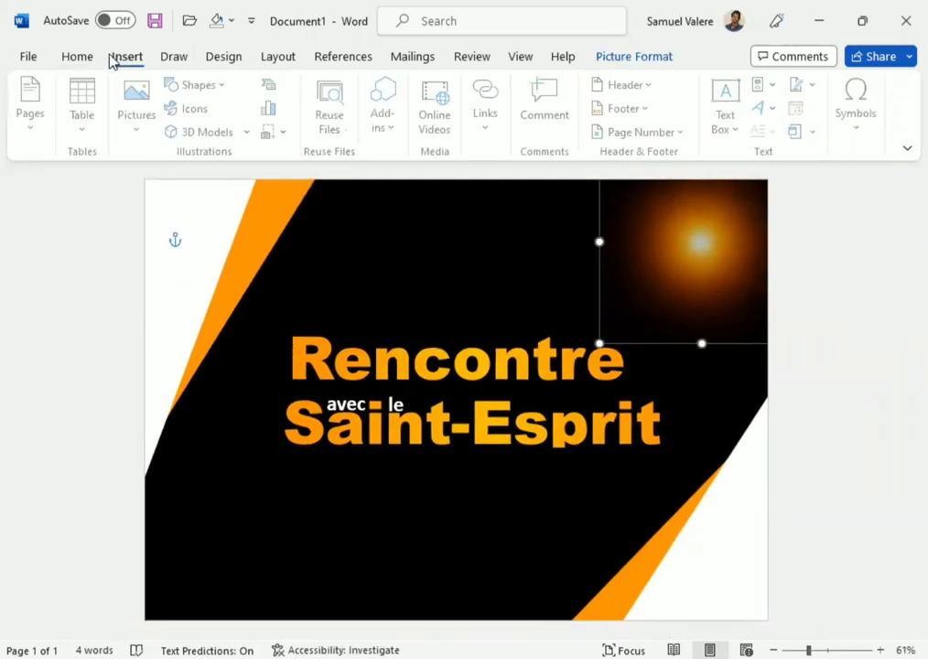
pyautogui.click(139, 135)
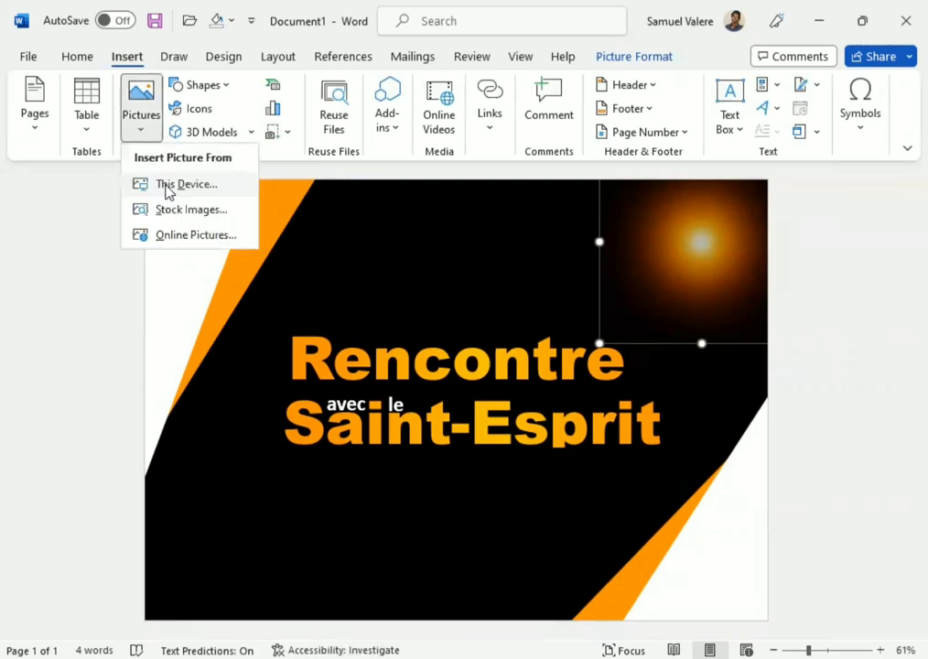
pyautogui.click(167, 187)
pyautogui.scroll(-2, 366, 192)
pyautogui.scroll(-2, 375, 184)
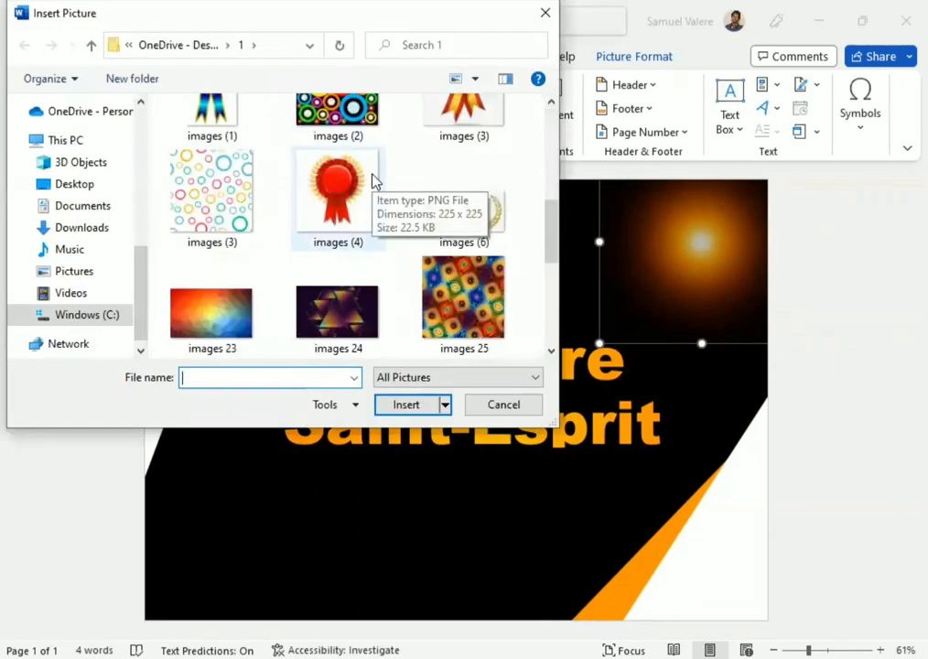
pyautogui.scroll(-1, 375, 178)
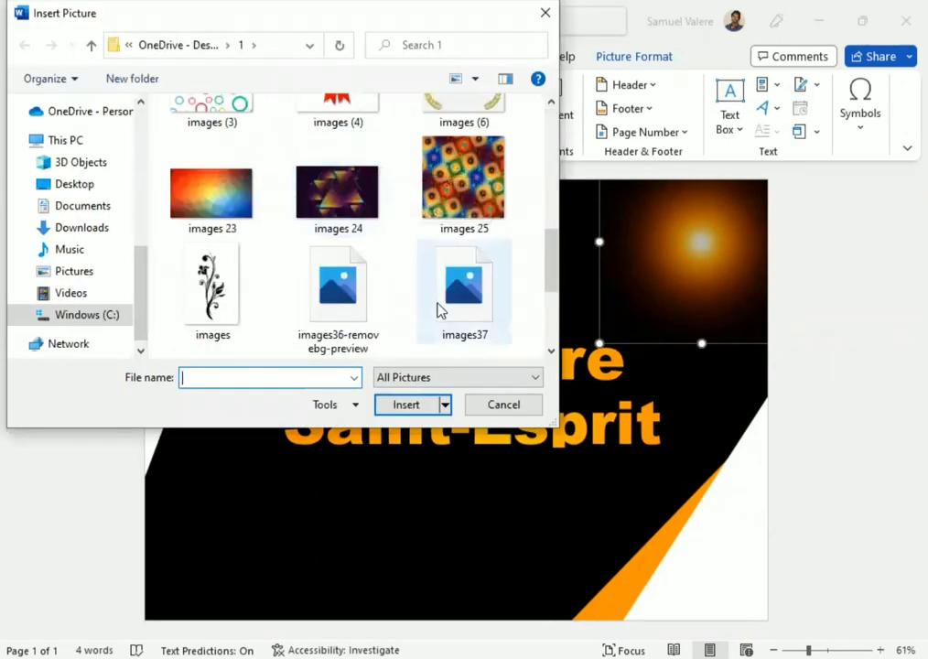
pyautogui.doubleClick(456, 289)
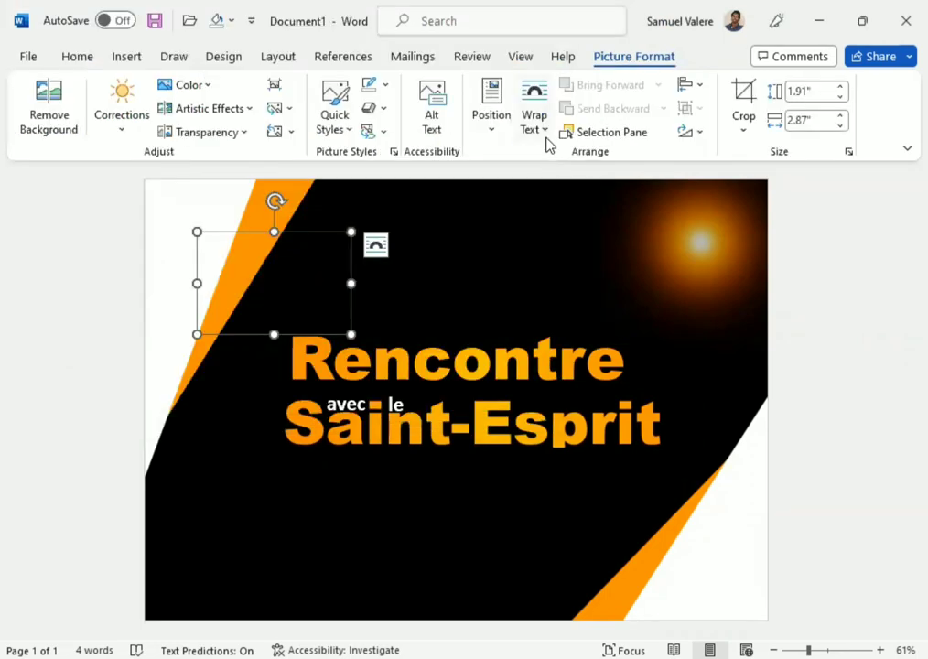
# Put the sparkle picture behind text and stretch it to 8.25" by 11.64" over the page.
pyautogui.click(541, 128)
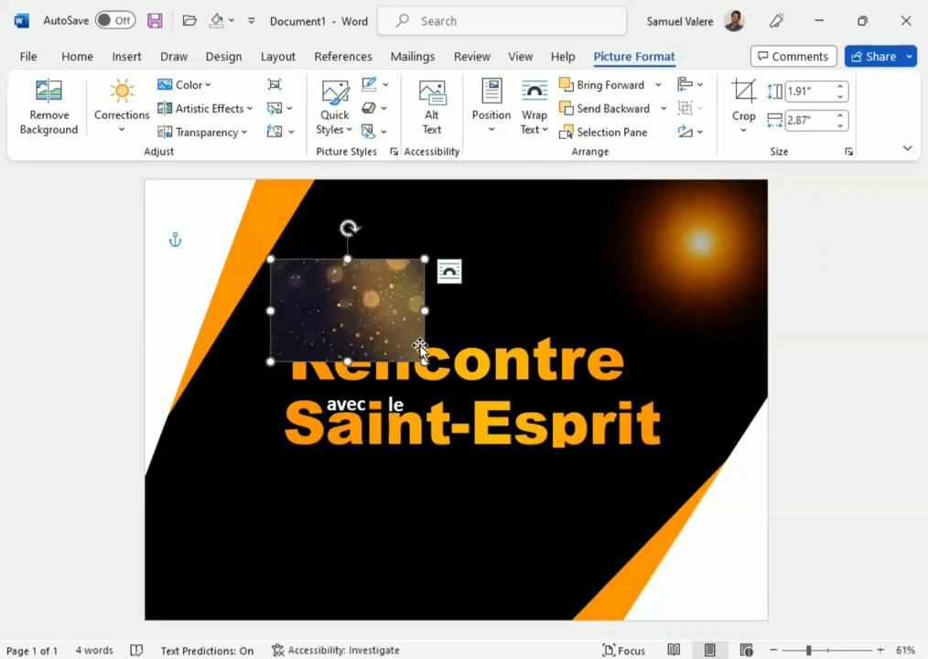
pyautogui.moveTo(420, 348); pyautogui.dragTo(605, 579)
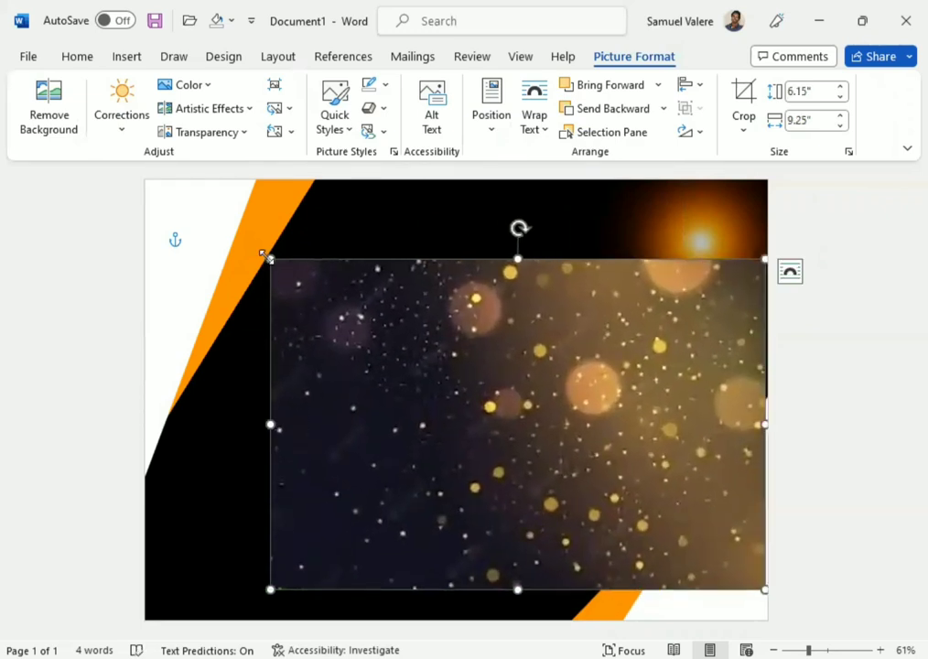
pyautogui.moveTo(263, 252); pyautogui.dragTo(146, 181)
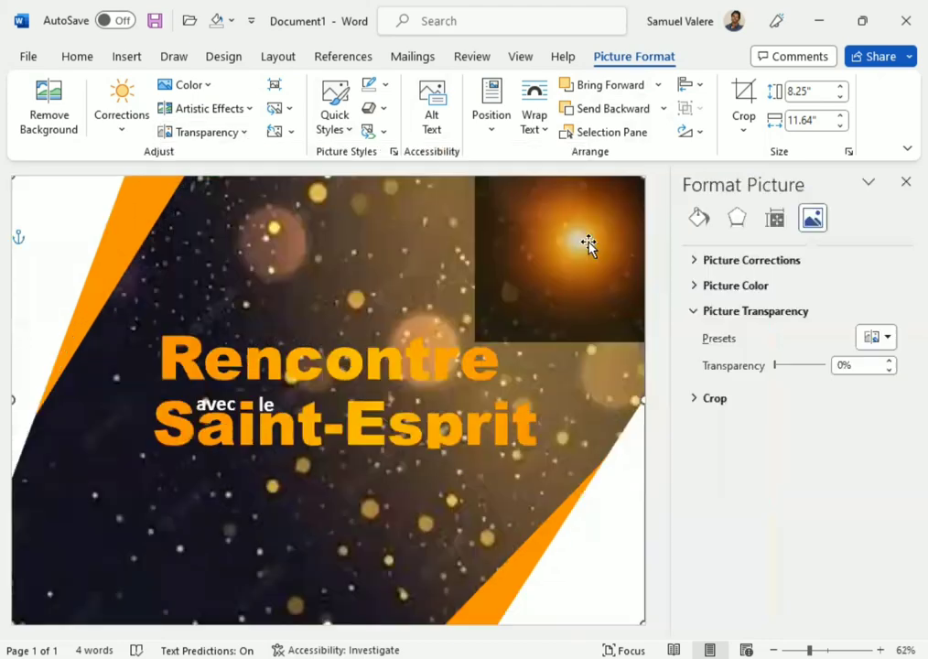
# Raise the sparkle background's transparency and adjust the orange glow's transparency to about 29%.
pyautogui.moveTo(775, 364); pyautogui.dragTo(809, 371)
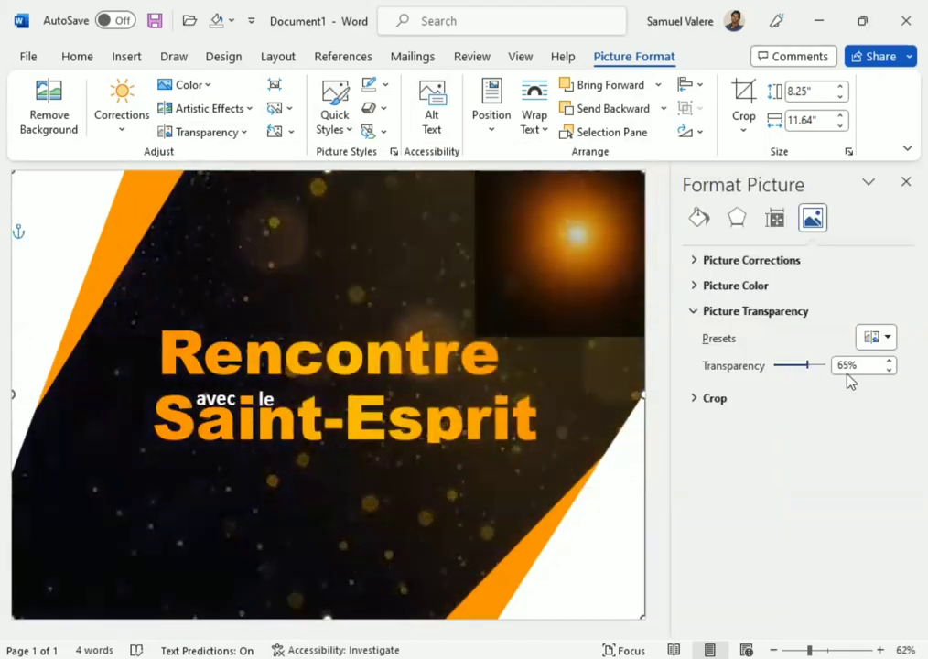
pyautogui.moveTo(890, 365)
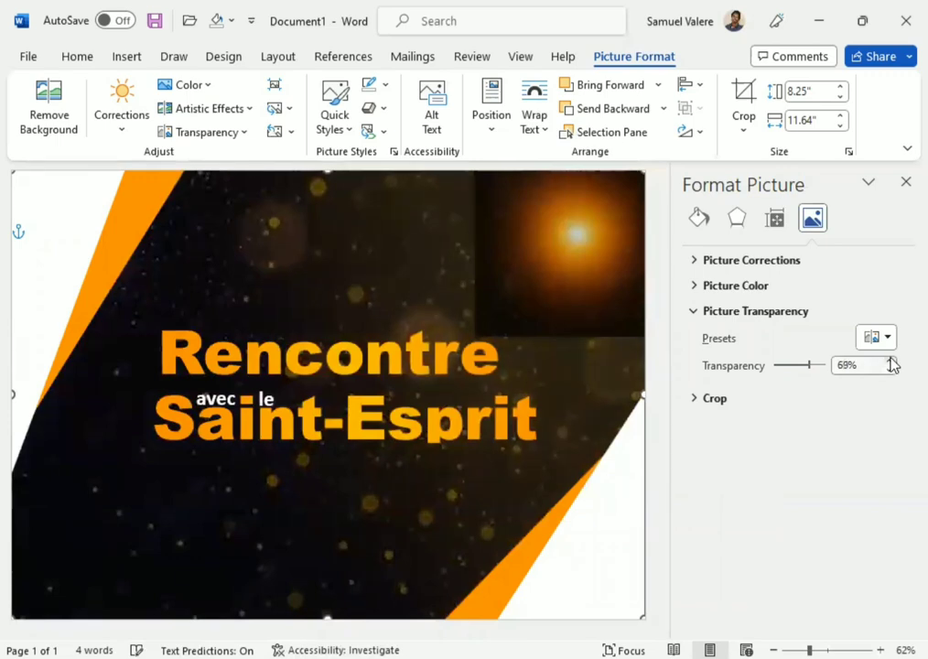
pyautogui.click(892, 361)
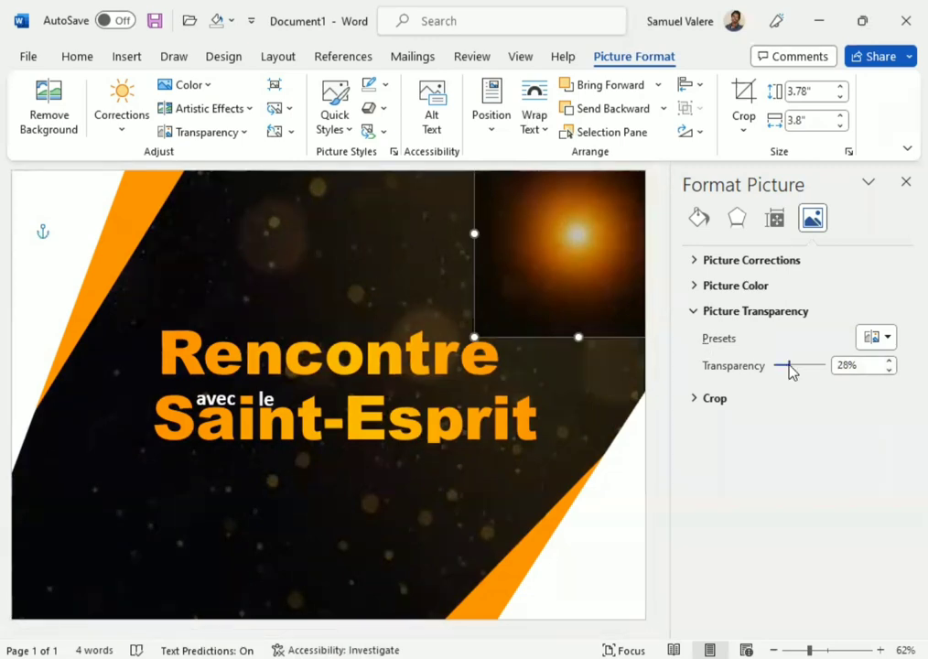
pyautogui.moveTo(788, 365); pyautogui.dragTo(804, 369)
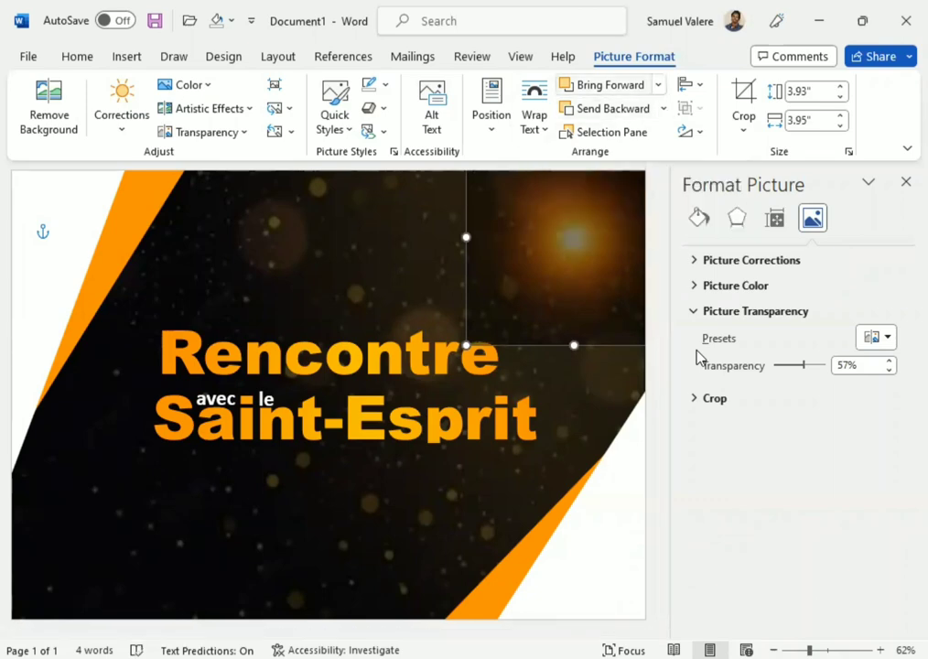
pyautogui.click(664, 108)
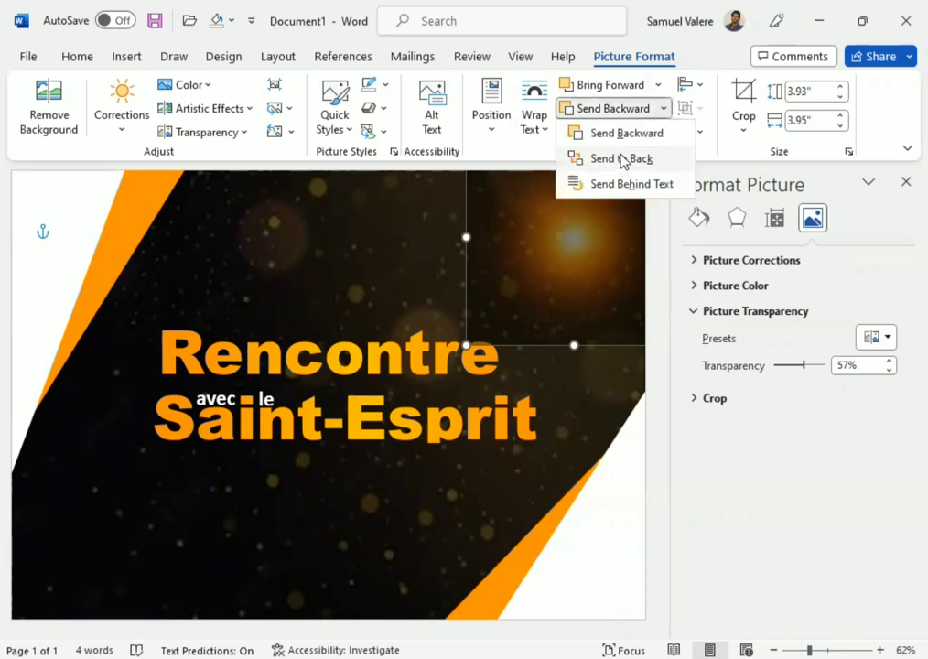
pyautogui.click(616, 108)
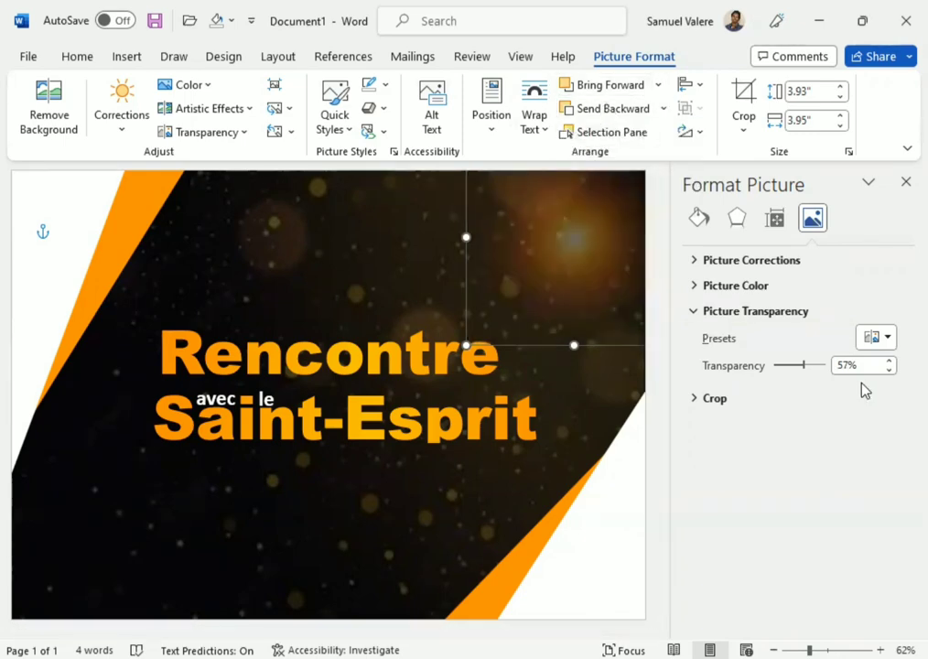
pyautogui.click(889, 370)
pyautogui.click(889, 370)
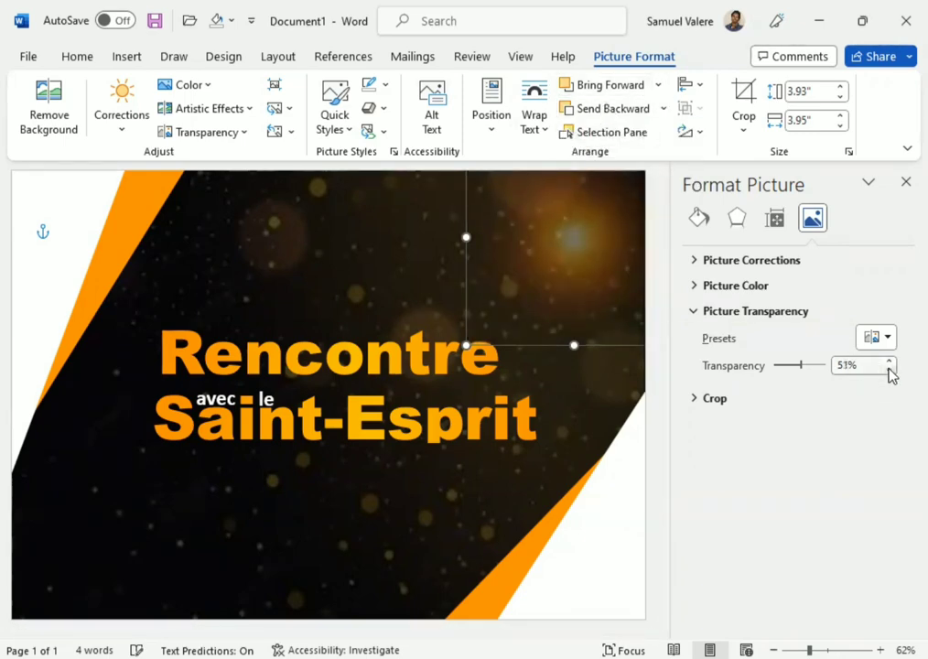
pyautogui.click(886, 370)
pyautogui.click(887, 369)
pyautogui.click(886, 370)
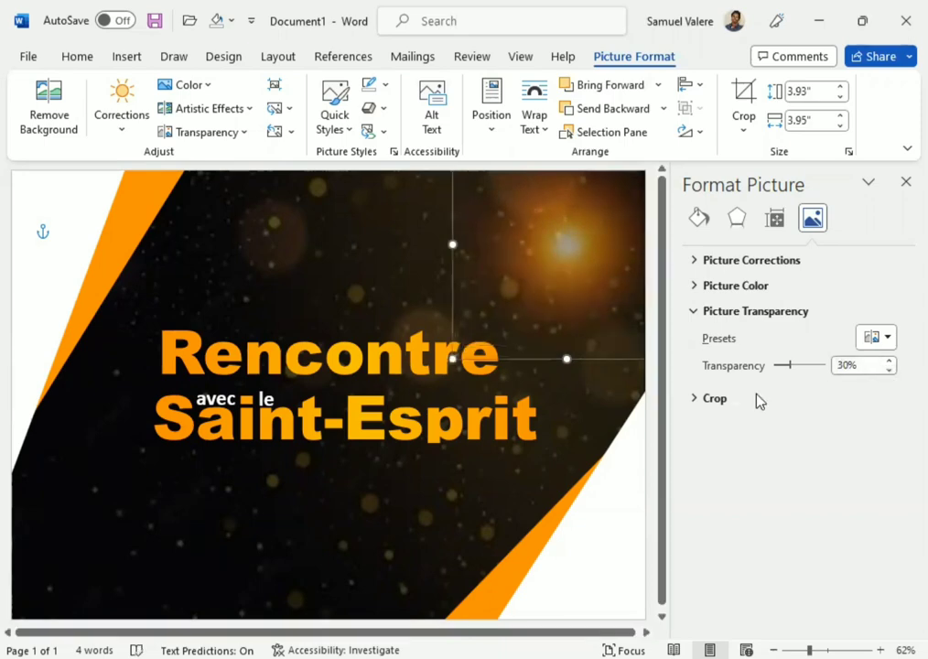
pyautogui.click(889, 370)
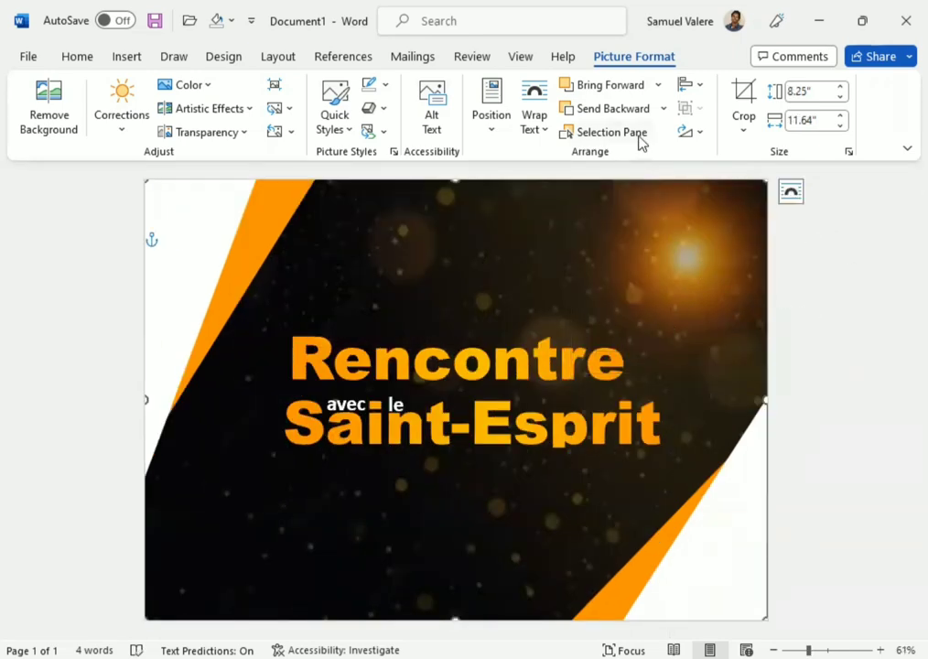
# Select Picture 10 in the Selection Pane and nudge the glow up and right with arrow keys.
pyautogui.click(640, 137)
pyautogui.click(755, 437)
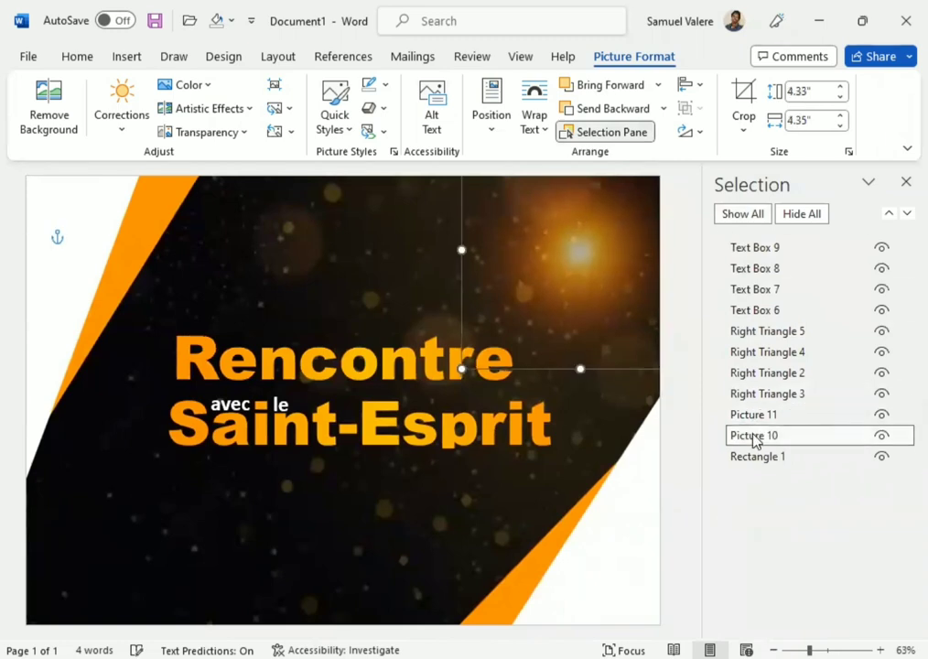
pyautogui.press('Right')
pyautogui.press('Up')
pyautogui.press('Right')
pyautogui.press('Up')
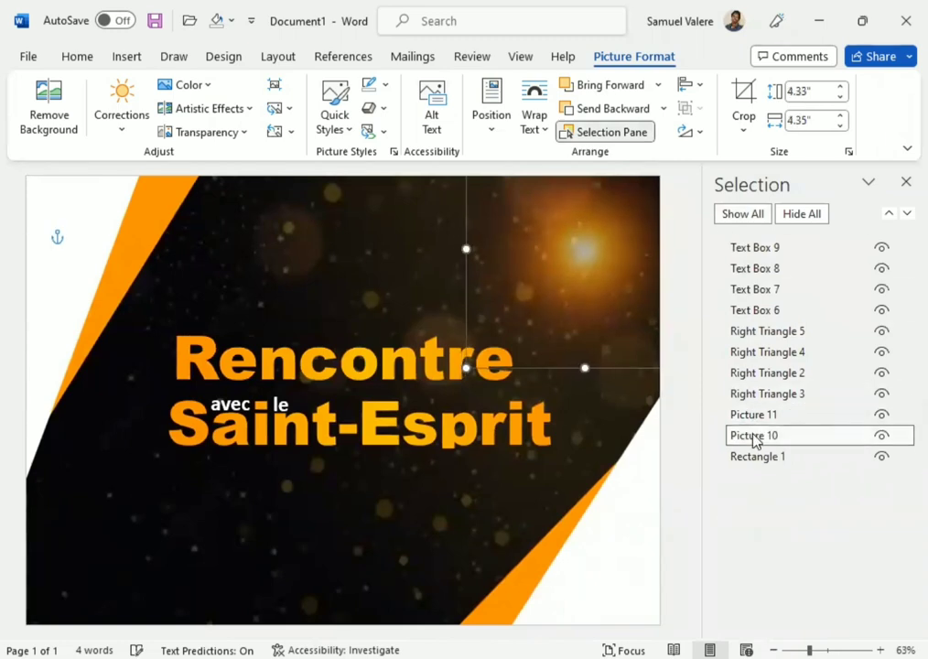
pyautogui.press('Down')
pyautogui.press('Right')
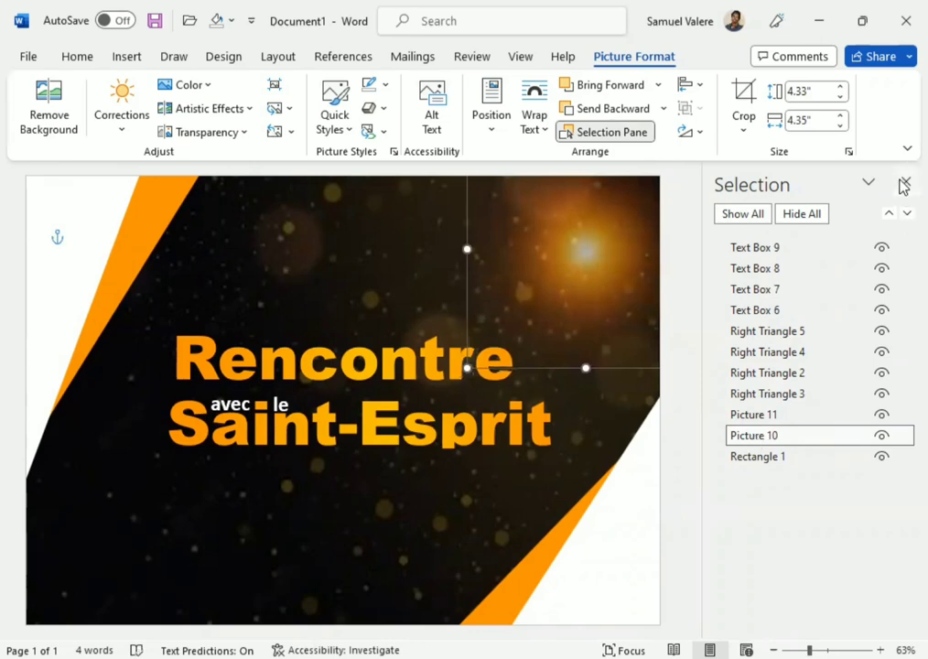
pyautogui.click(905, 182)
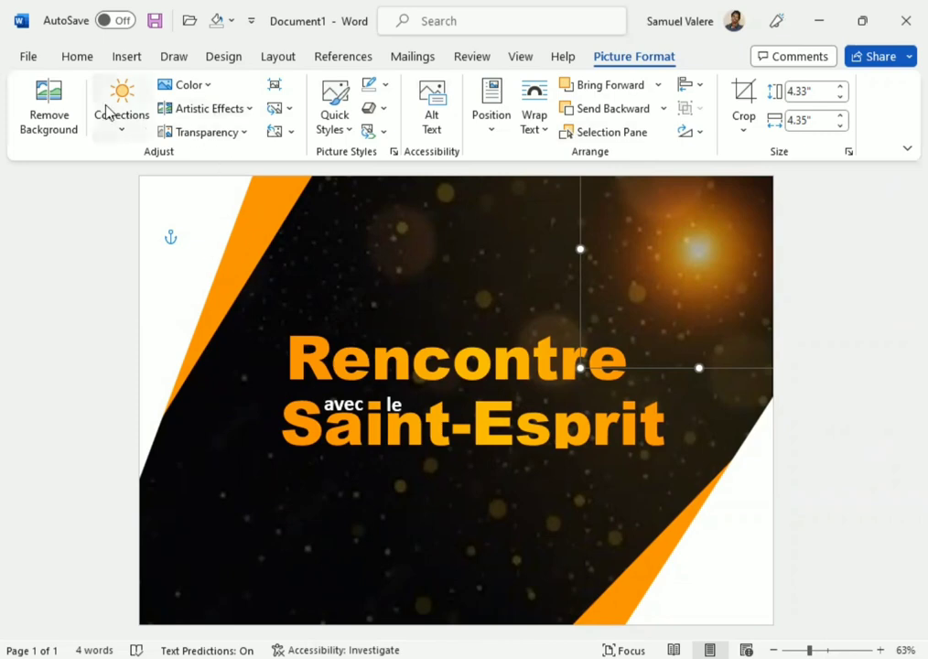
# Draw a text box above the title and type 'Jours de jeune et Prieres'.
pyautogui.click(120, 56)
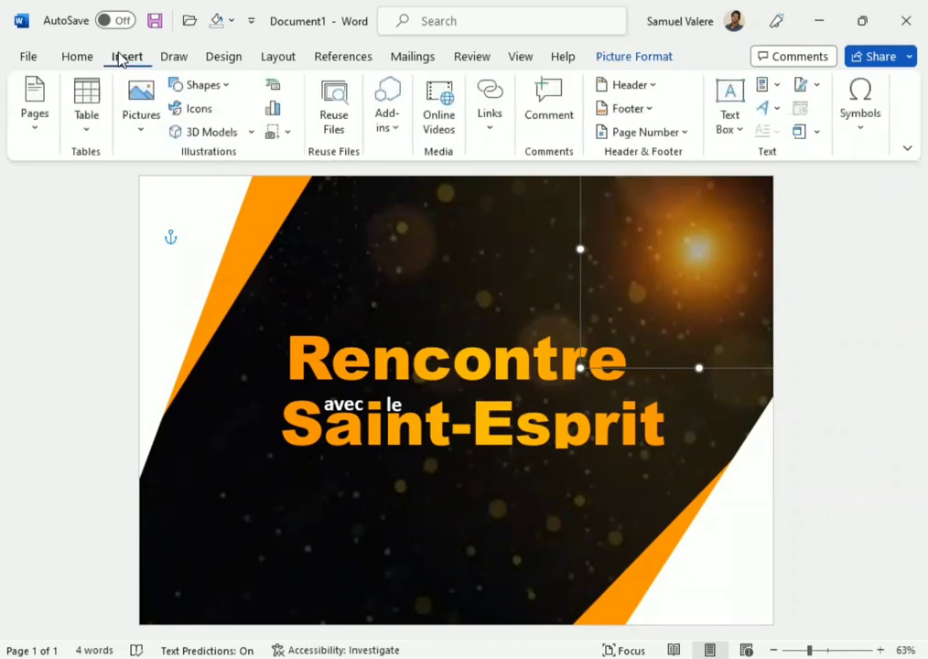
pyautogui.click(212, 87)
pyautogui.click(190, 136)
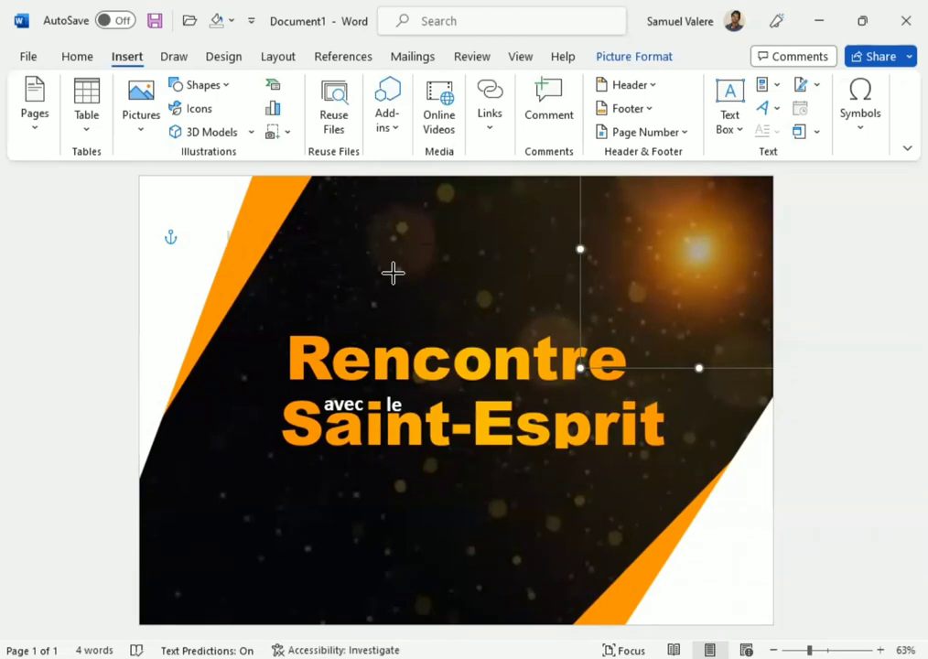
pyautogui.moveTo(316, 245); pyautogui.dragTo(475, 296)
pyautogui.write('Jours de j')
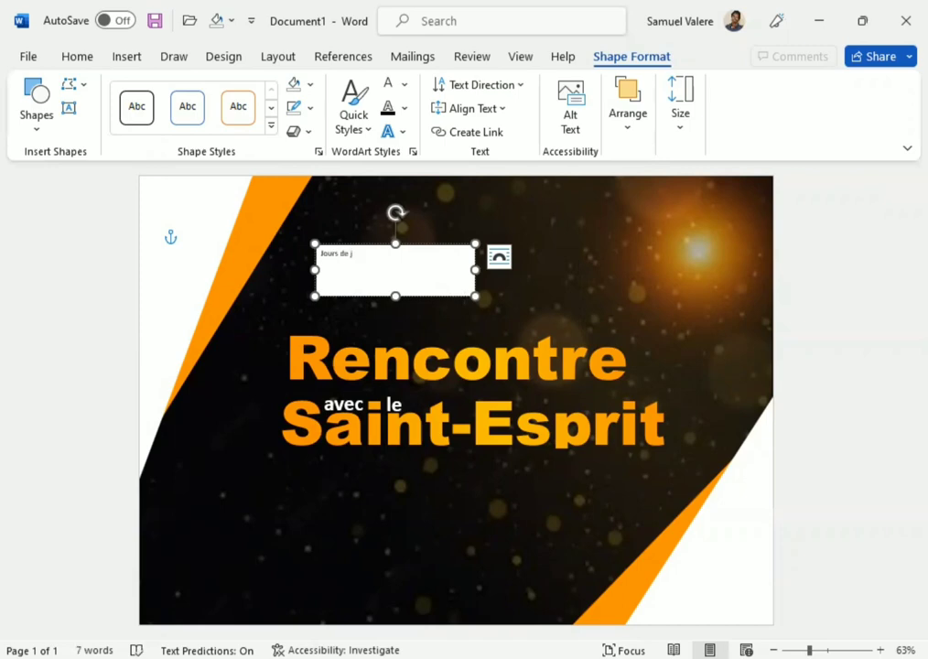
pyautogui.write('eune')
pyautogui.write(' et')
pyautogui.write(' Prieres')
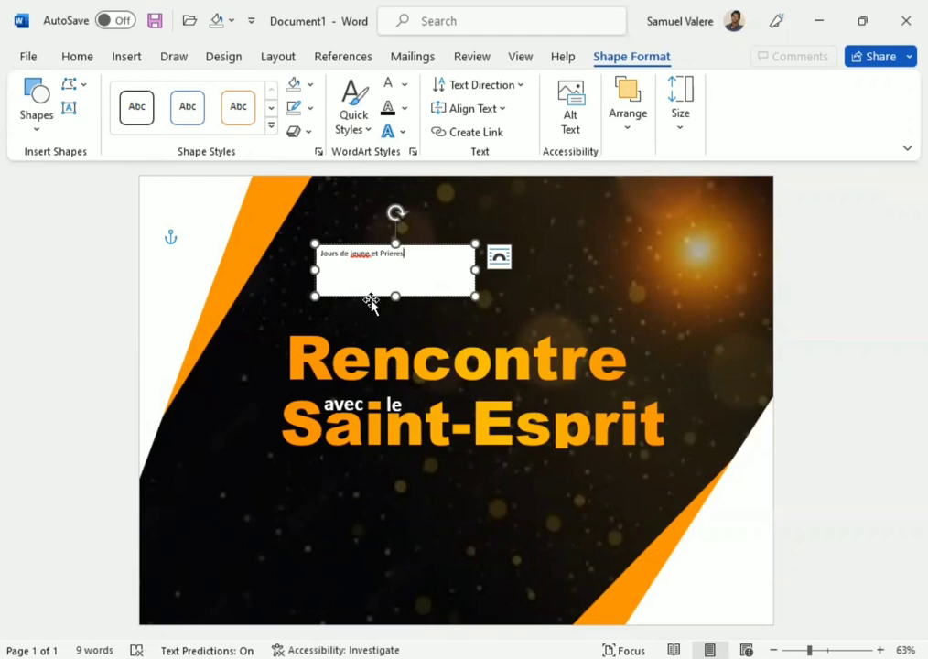
pyautogui.moveTo(475, 270); pyautogui.dragTo(466, 272)
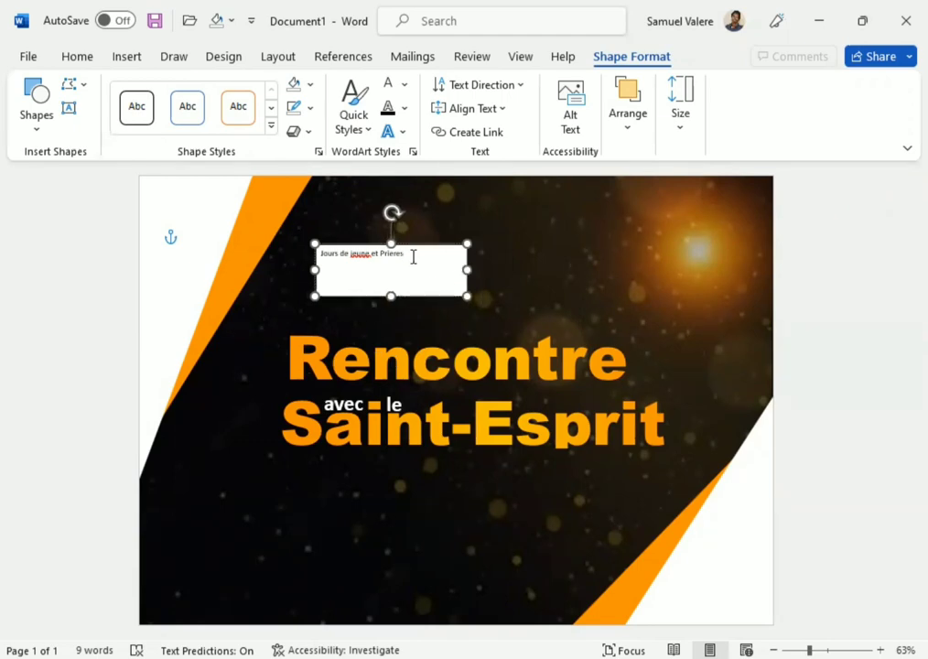
# Format the text as centred 24 pt Baskerville Old Face.
pyautogui.tripleClick(413, 258)
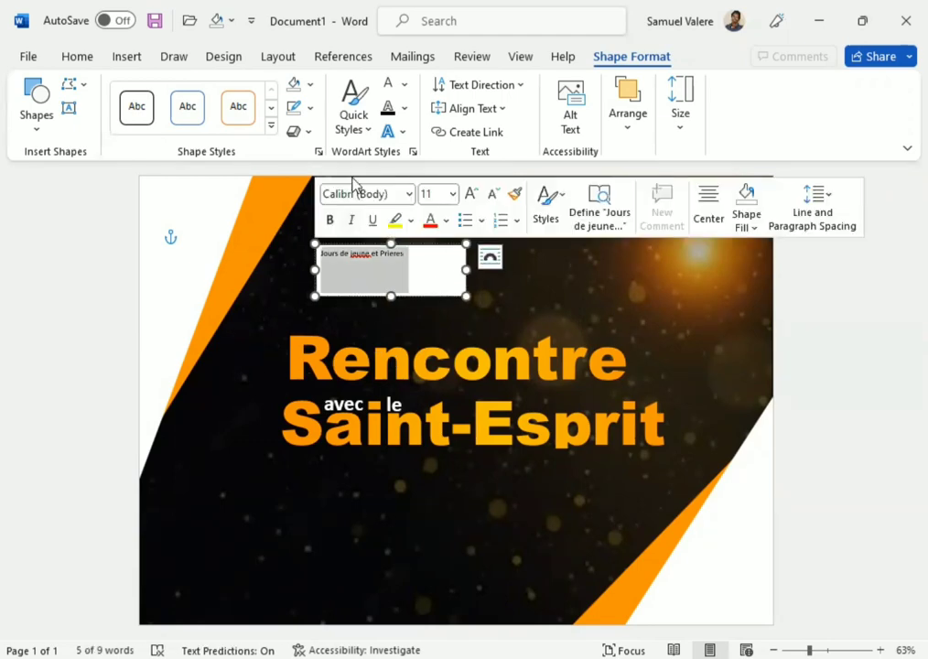
pyautogui.click(80, 58)
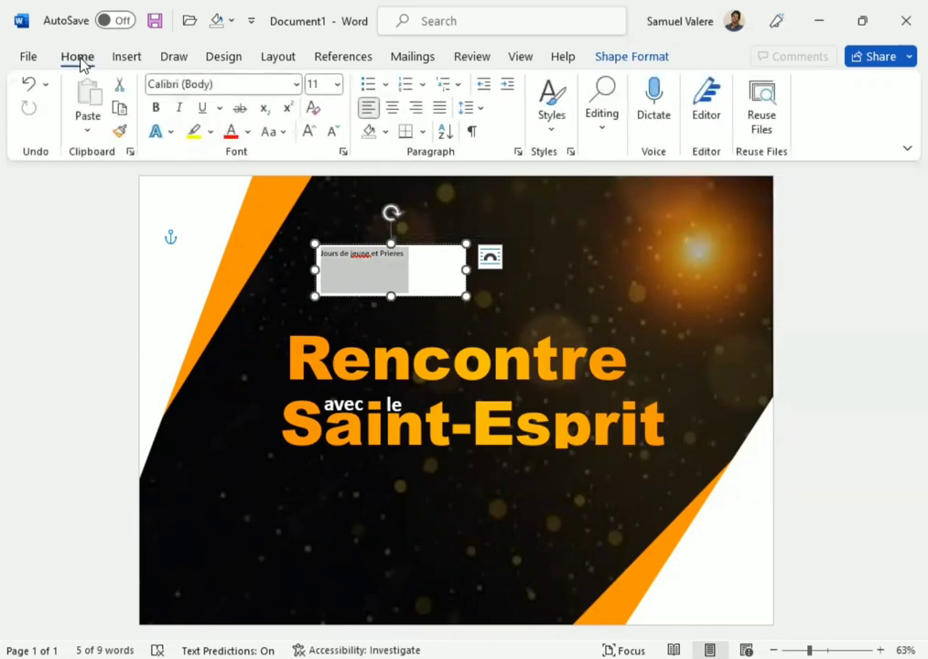
pyautogui.click(220, 83)
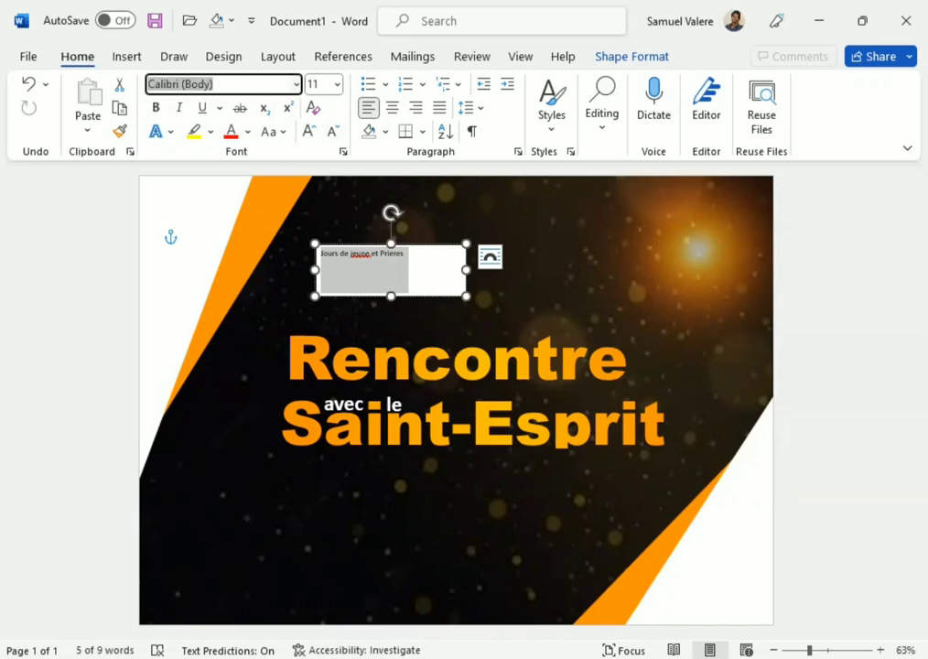
pyautogui.write('Baskerville Old Face')
pyautogui.press('Return')
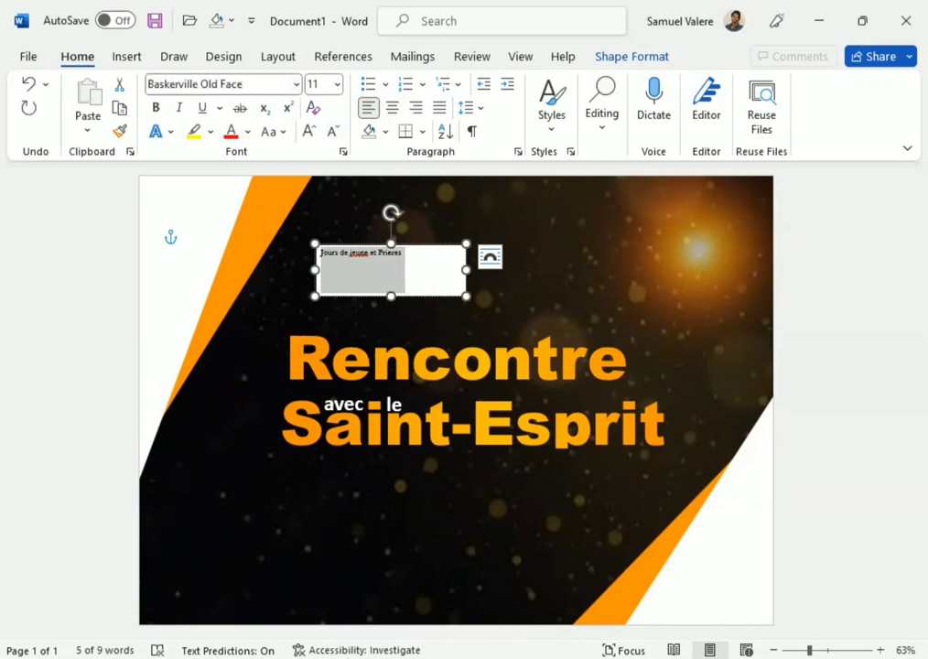
pyautogui.click(320, 83)
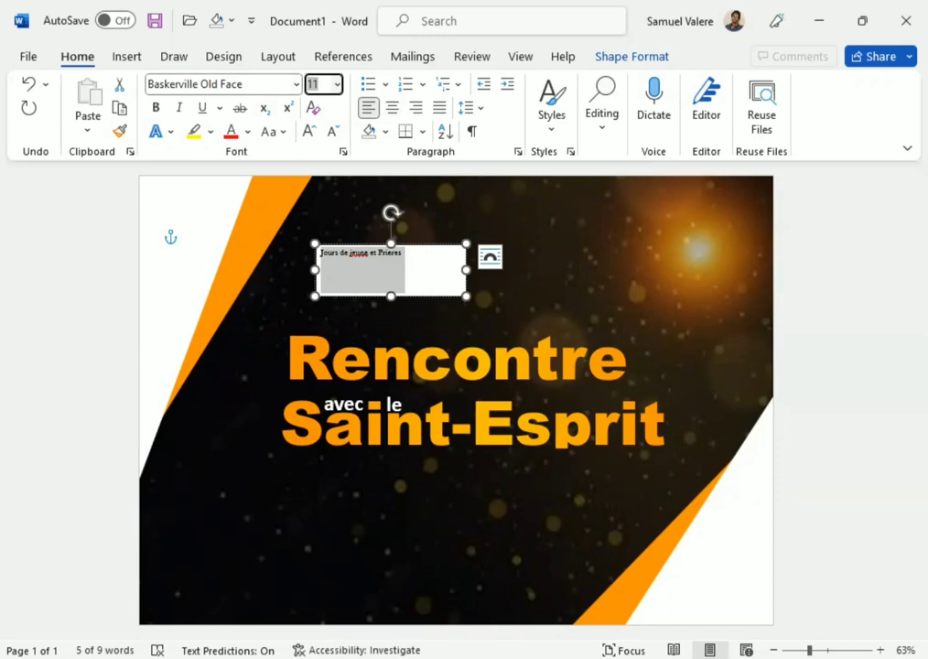
pyautogui.write('24')
pyautogui.press('Return')
pyautogui.hotkey('ctrl', 'e')
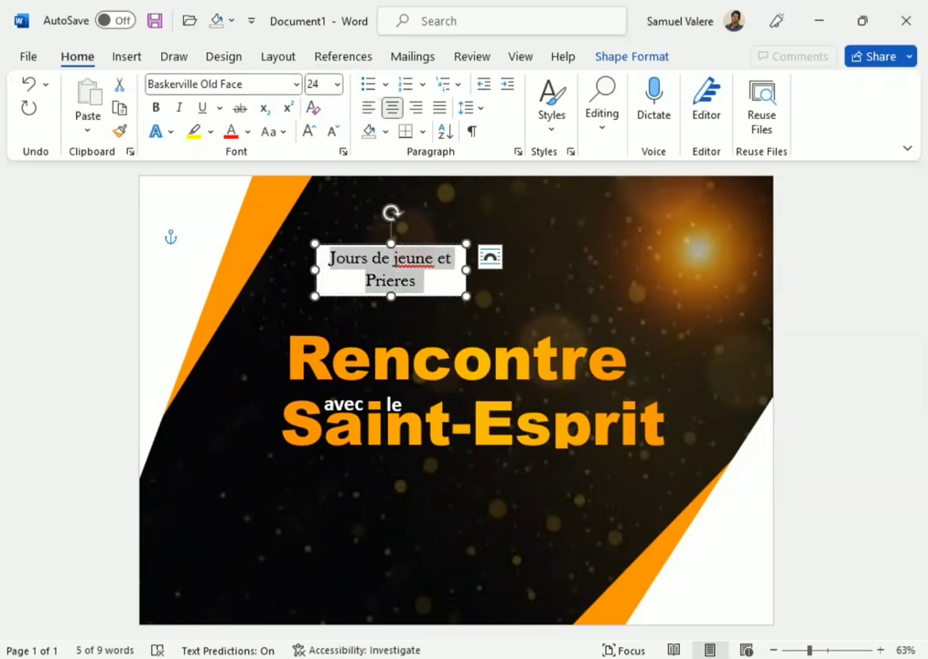
# Ignore the spelling flag on 'jeune' and centre the box near the flyer's top.
pyautogui.click(393, 258)
pyautogui.rightClick(412, 259)
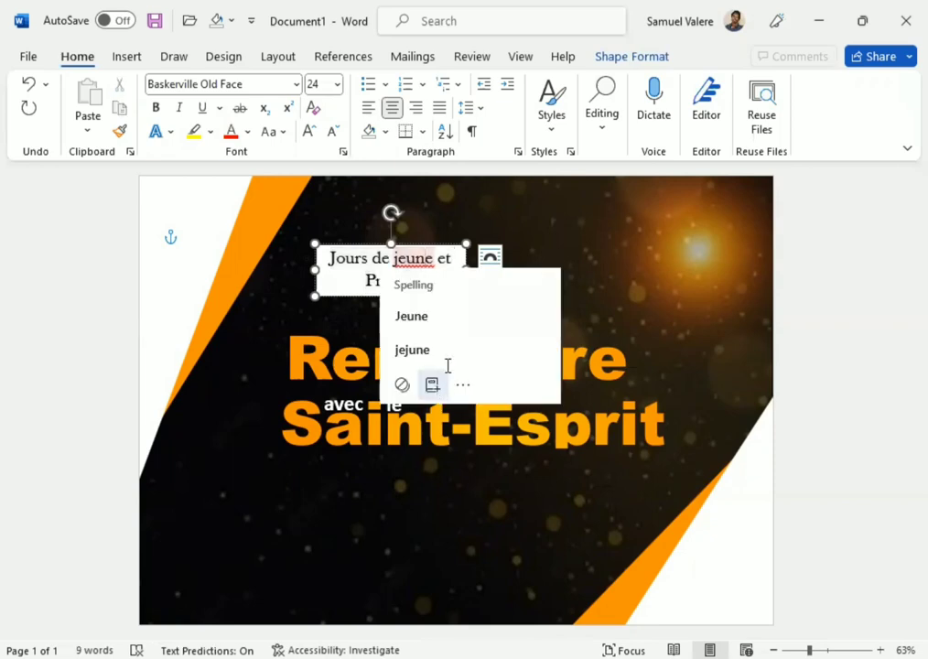
pyautogui.click(403, 297)
pyautogui.moveTo(403, 297); pyautogui.dragTo(469, 288)
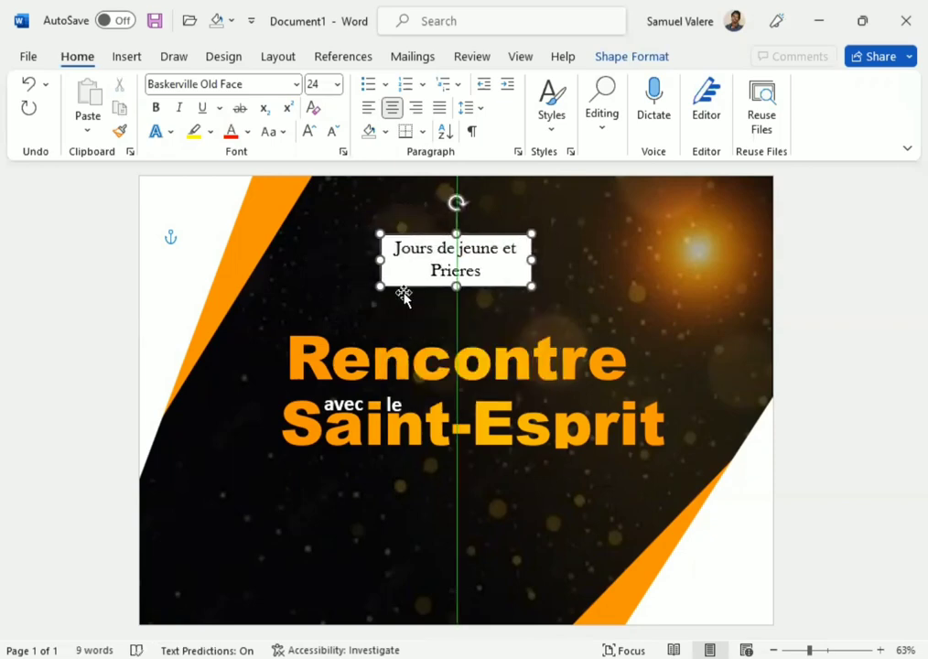
# Remove the outline from the title text box.
pyautogui.click(614, 56)
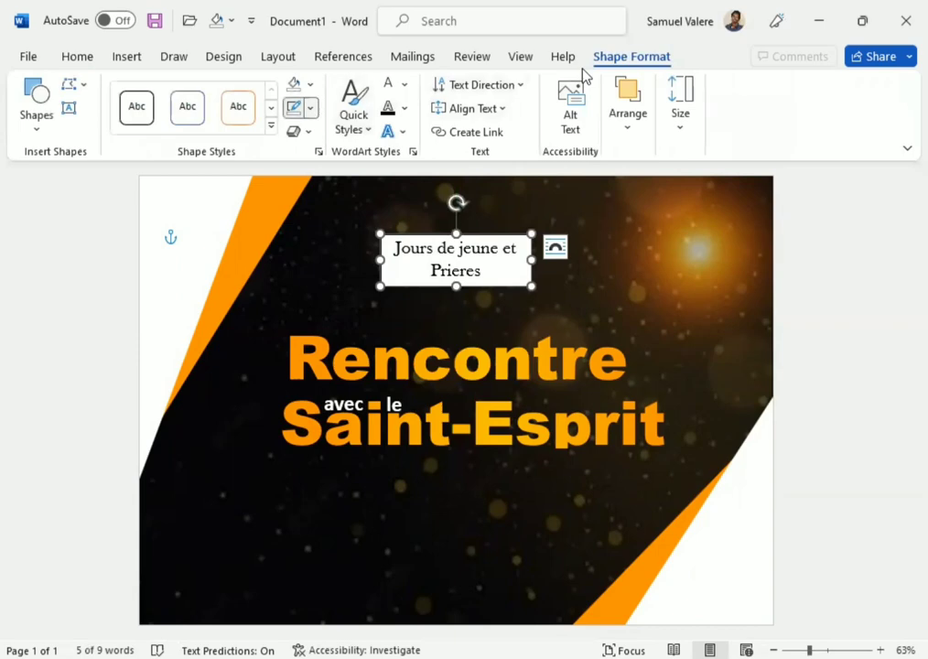
pyautogui.click(311, 108)
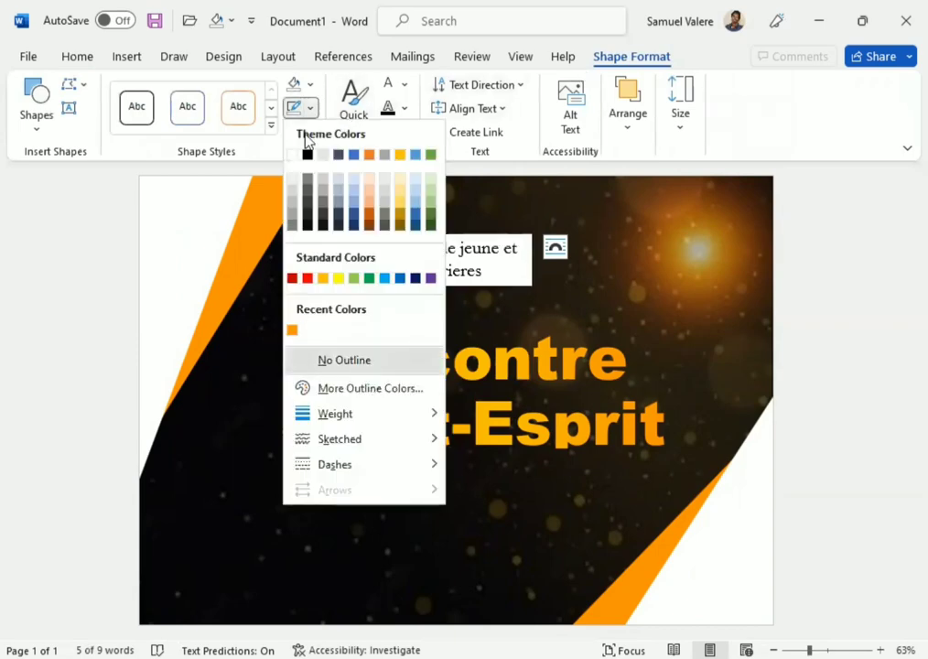
pyautogui.click(404, 85)
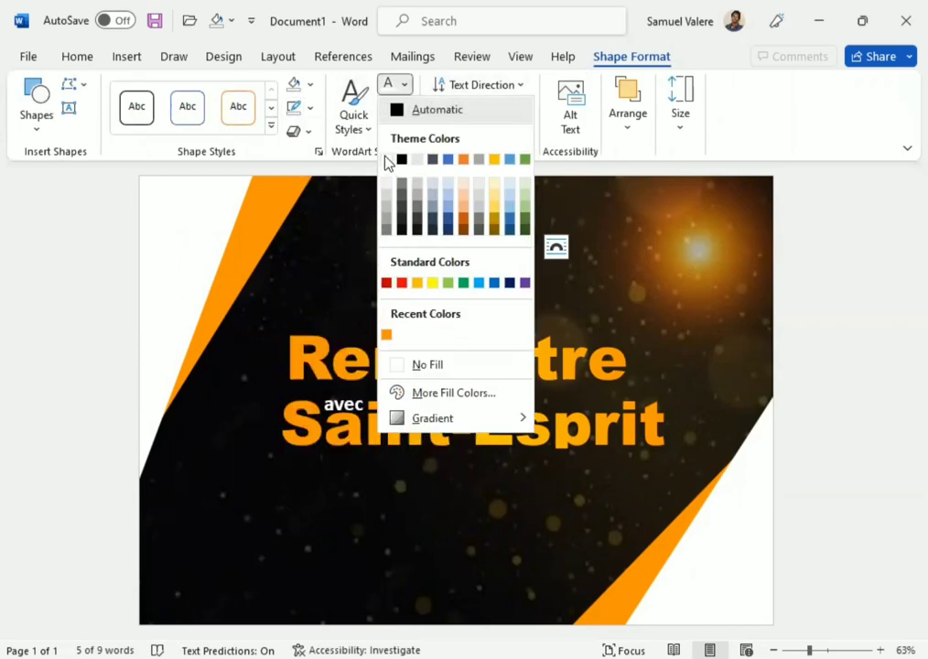
pyautogui.press('Escape')
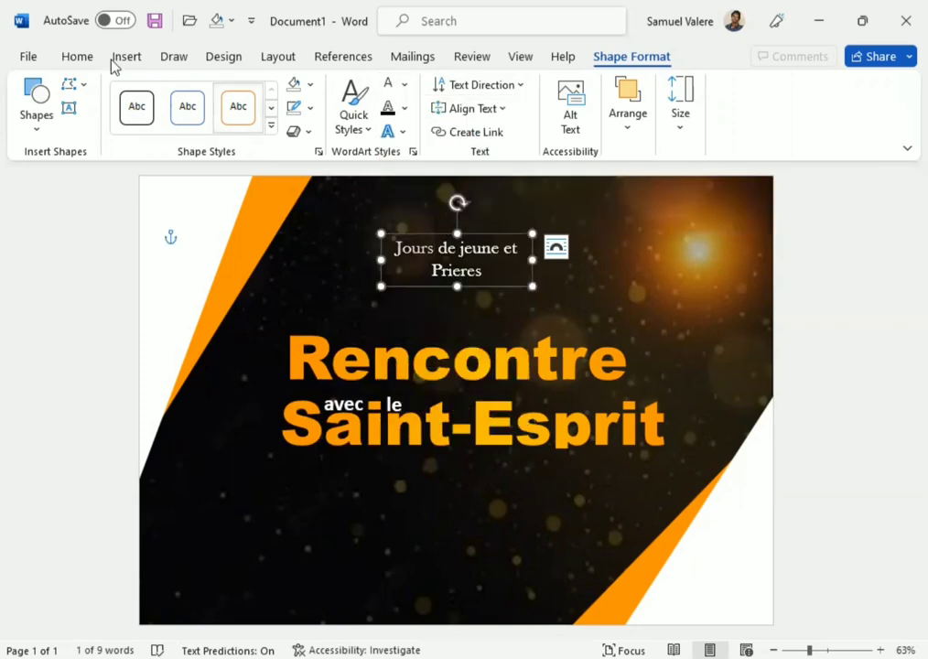
# Enlarge 'Jours' to 36 pt and make the title bold UPPERCASE.
pyautogui.click(77, 56)
pyautogui.hotkey('ctrl', 'shift', 'p')
pyautogui.write('36')
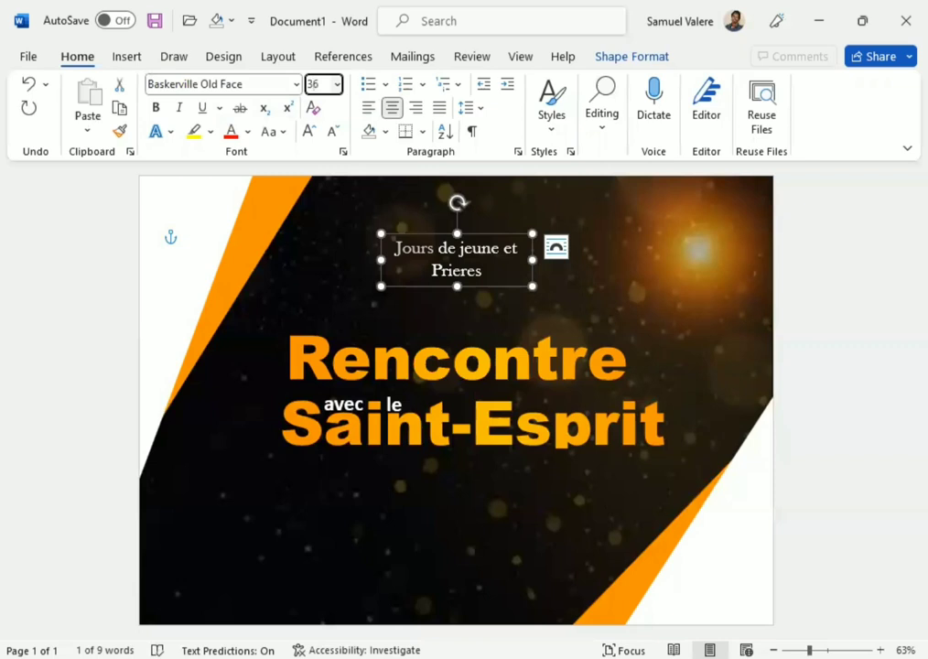
pyautogui.press('Return')
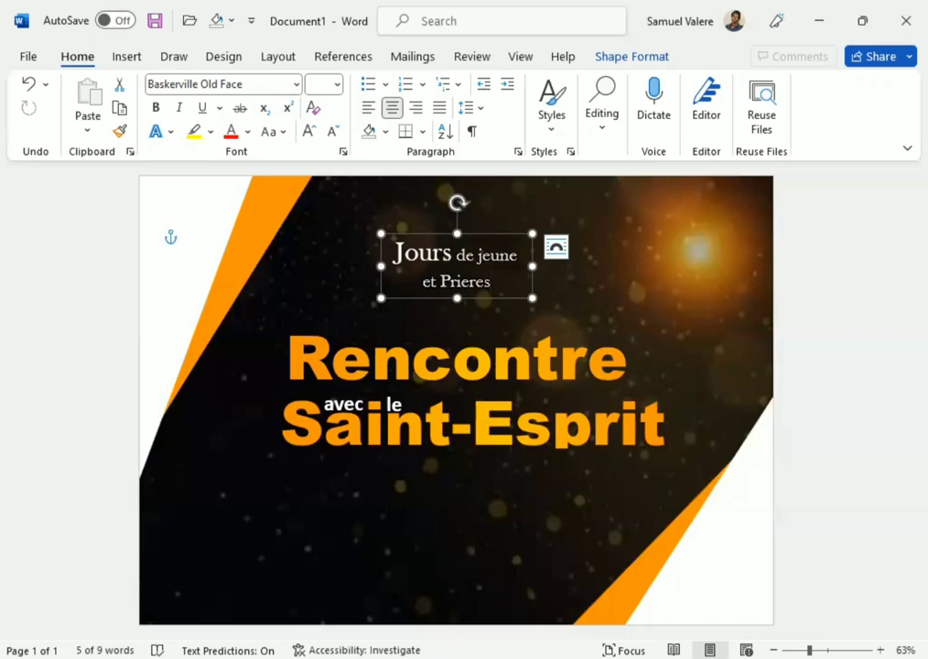
pyautogui.click(274, 131)
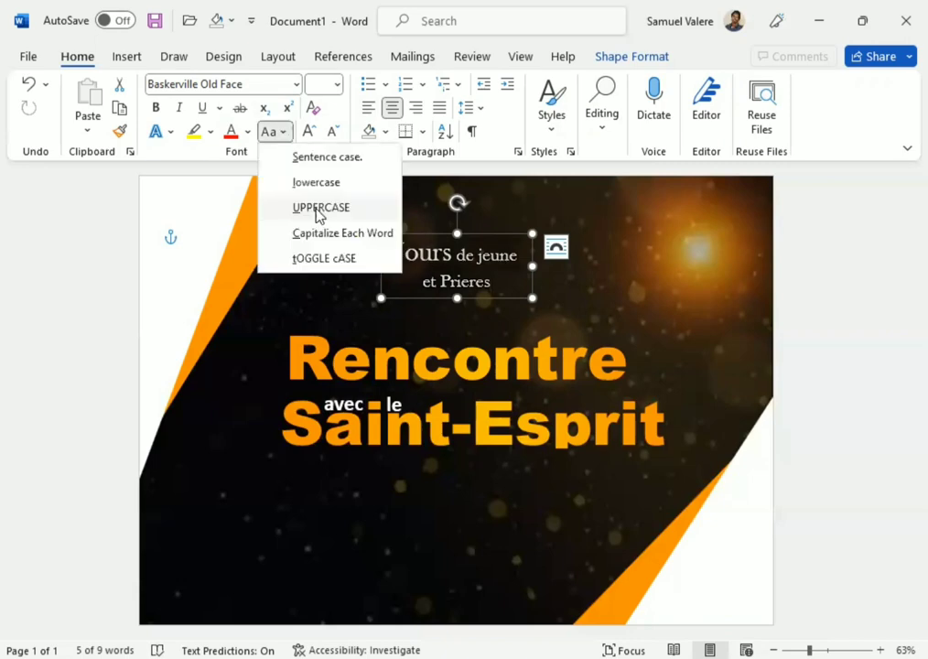
pyautogui.click(317, 213)
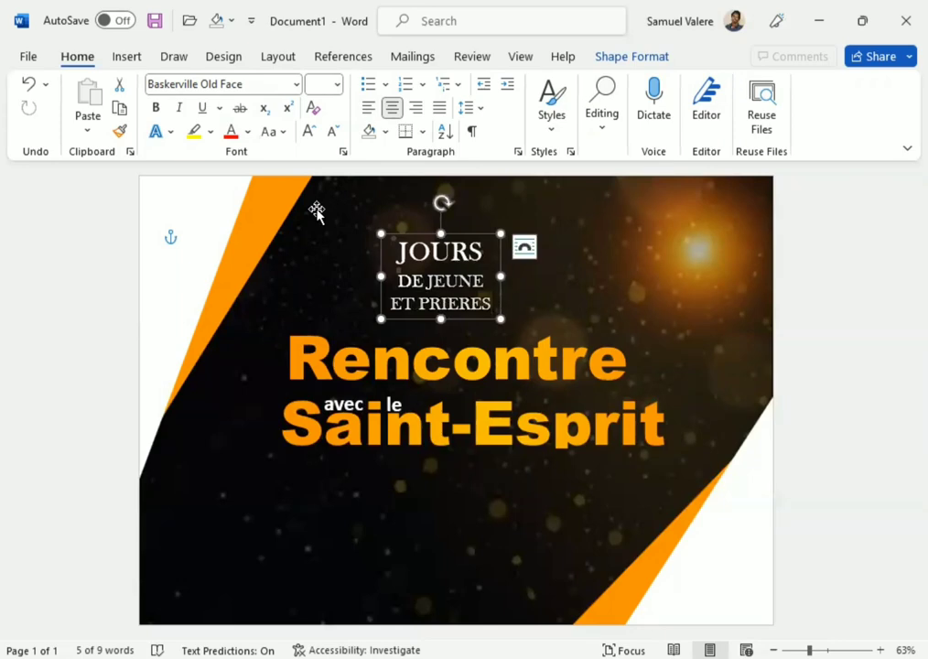
pyautogui.click(416, 215)
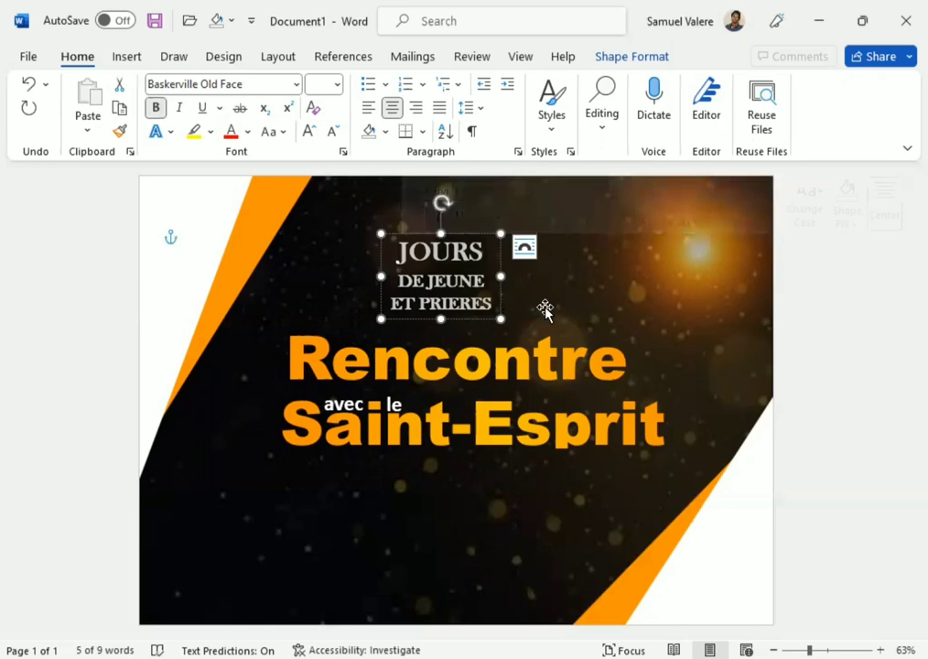
pyautogui.press('Escape')
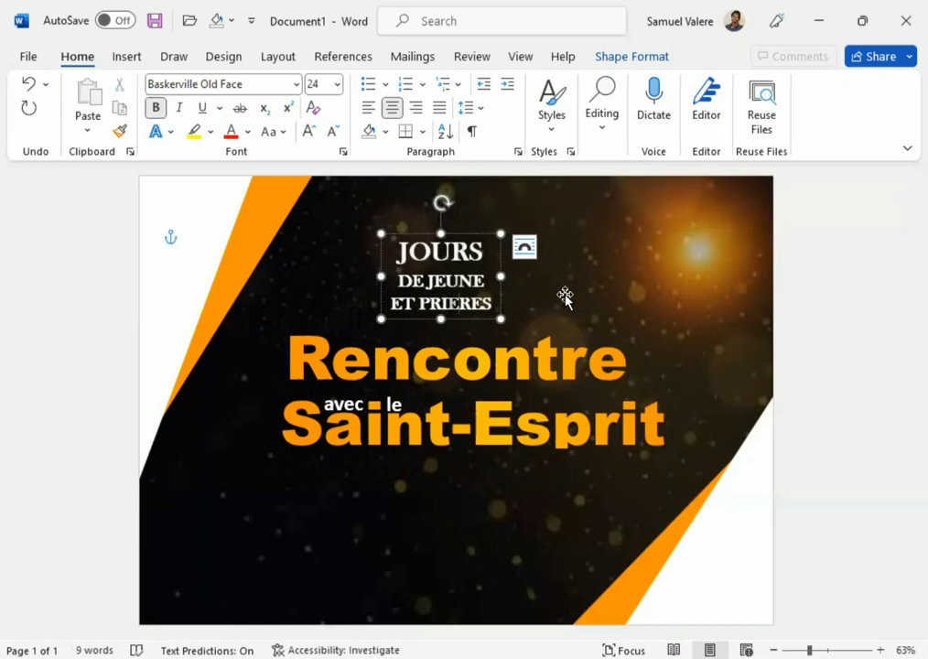
# Insert È so it reads PRIÈRES, then nudge the title box slightly right.
pyautogui.click(126, 56)
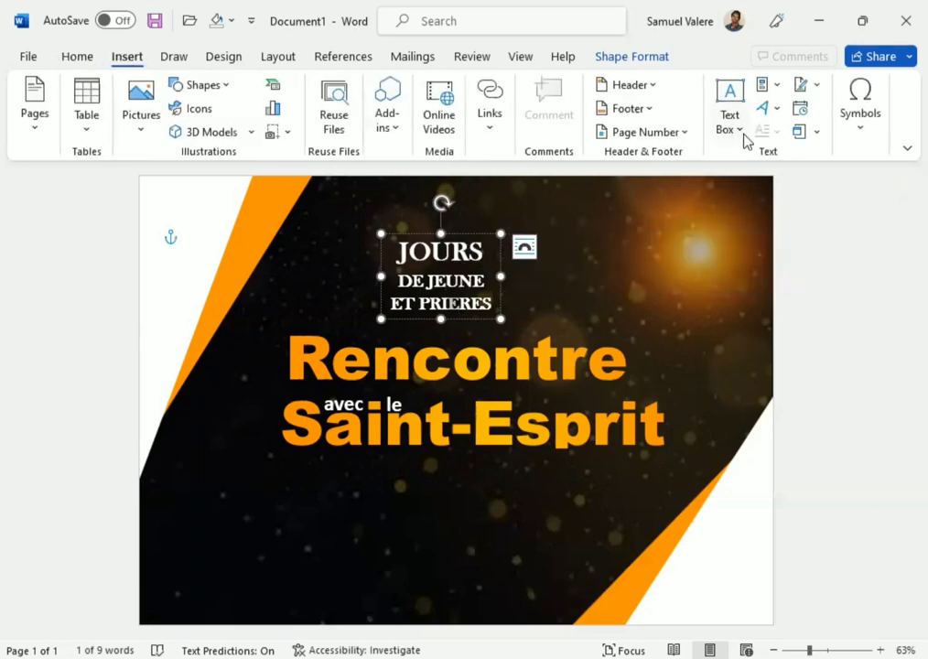
pyautogui.click(867, 131)
pyautogui.click(895, 197)
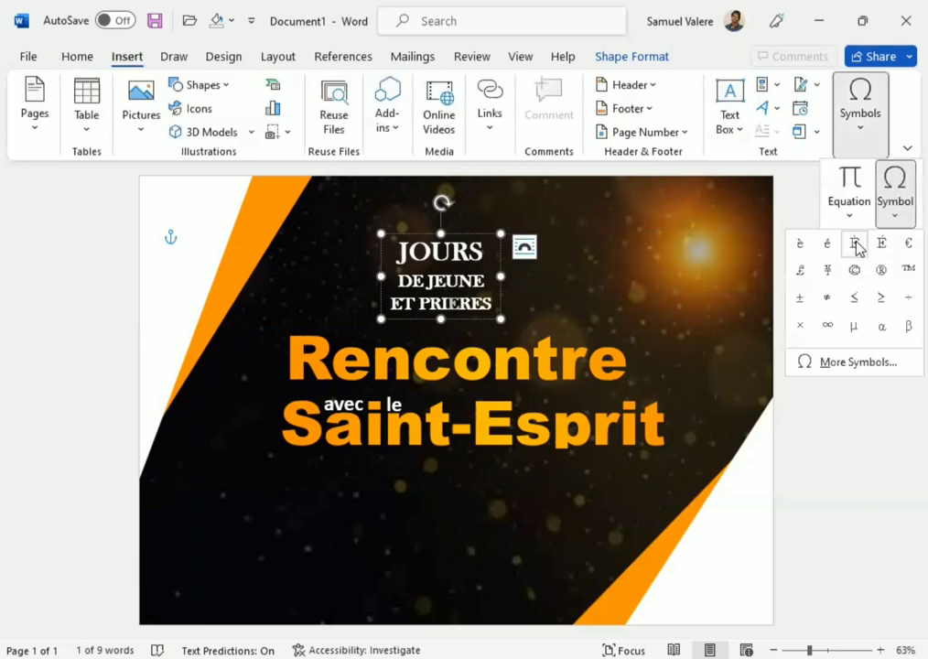
pyautogui.click(856, 244)
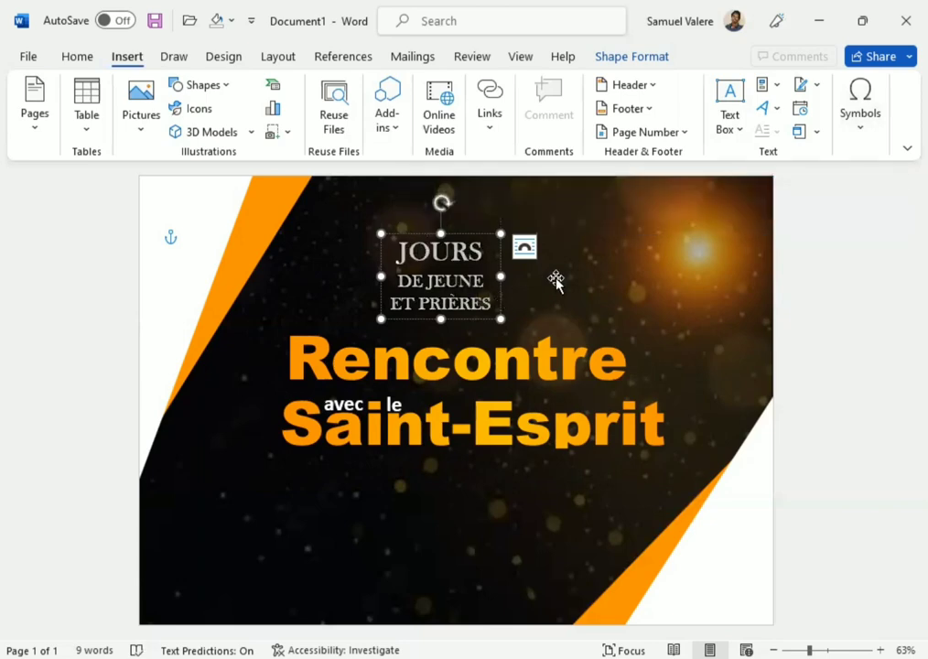
pyautogui.click(527, 309)
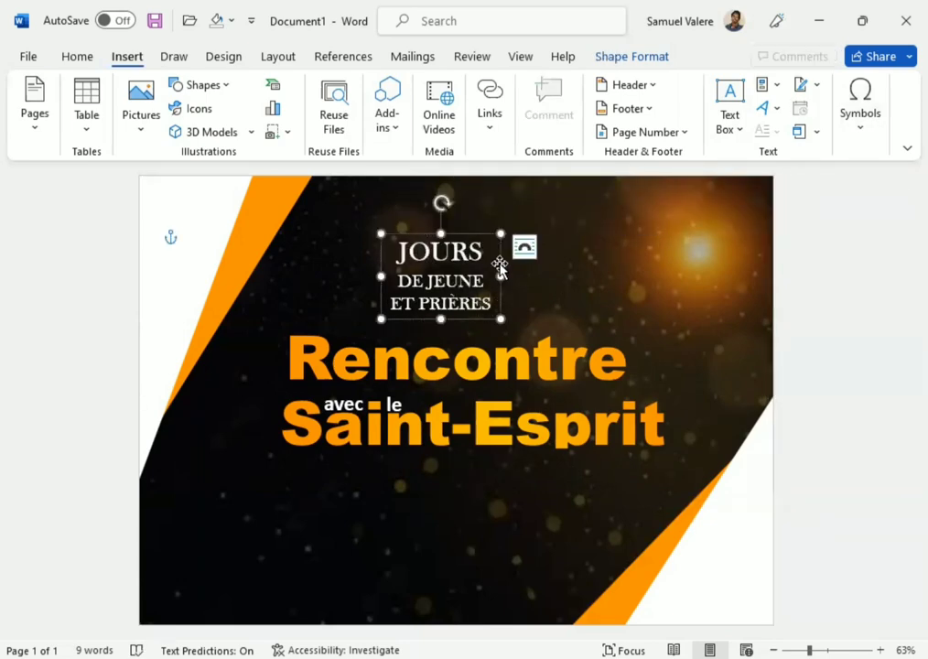
pyautogui.moveTo(500, 265); pyautogui.dragTo(521, 267)
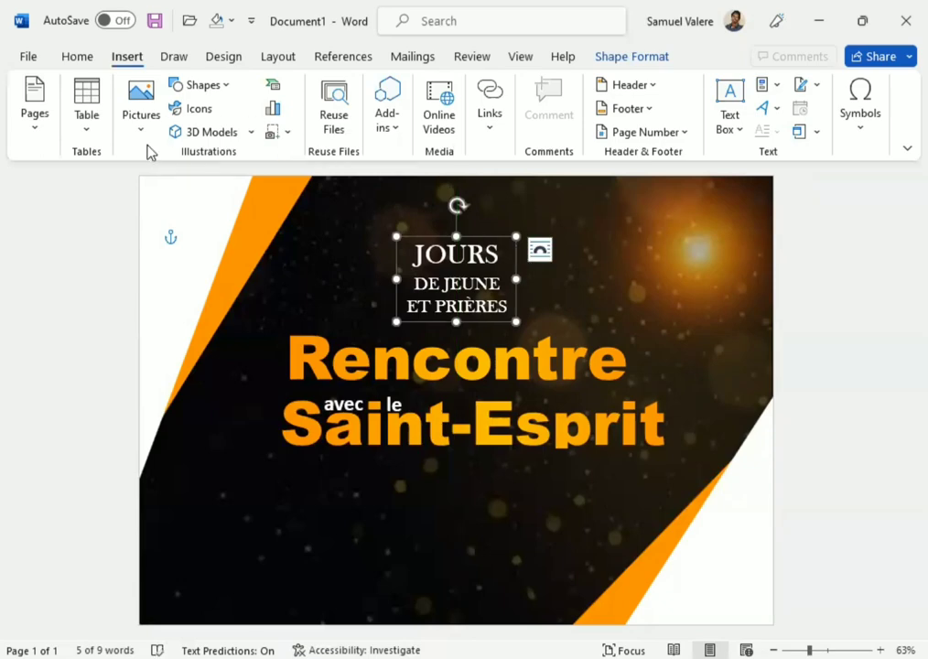
# Draw a small text box left of the title and type 'Theme'.
pyautogui.click(201, 86)
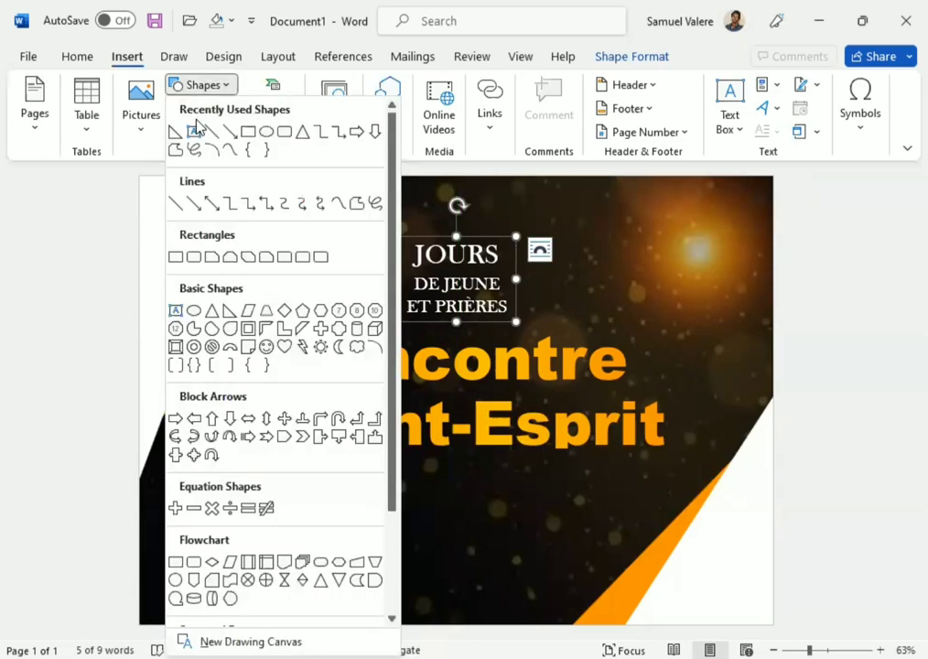
pyautogui.click(195, 135)
pyautogui.moveTo(308, 283)
pyautogui.mouseDown()
pyautogui.moveTo(365, 303)
pyautogui.moveTo(333, 308)
pyautogui.mouseUp()
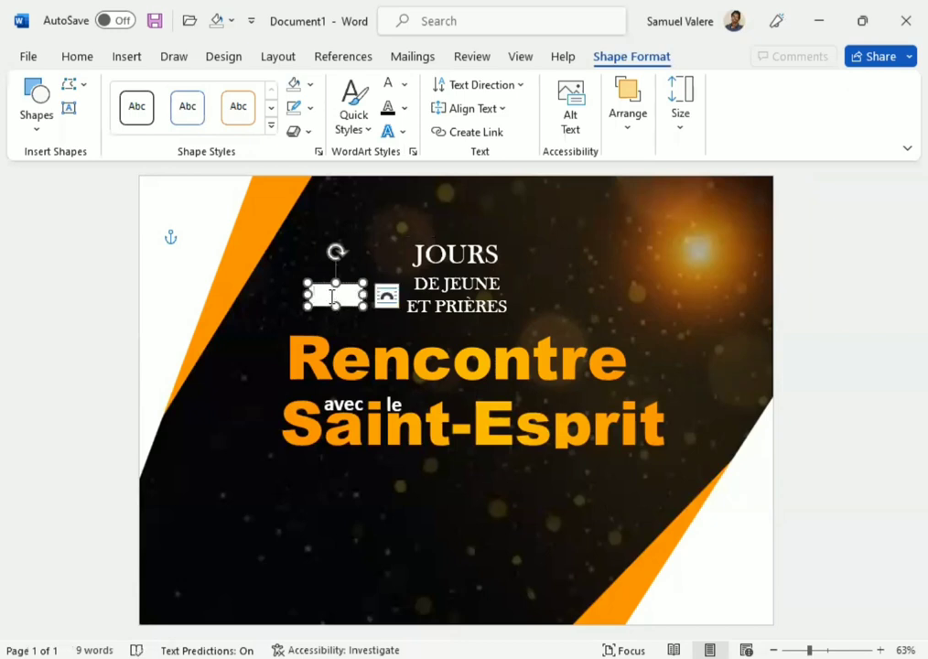
pyautogui.write('1')
pyautogui.write('Theme')
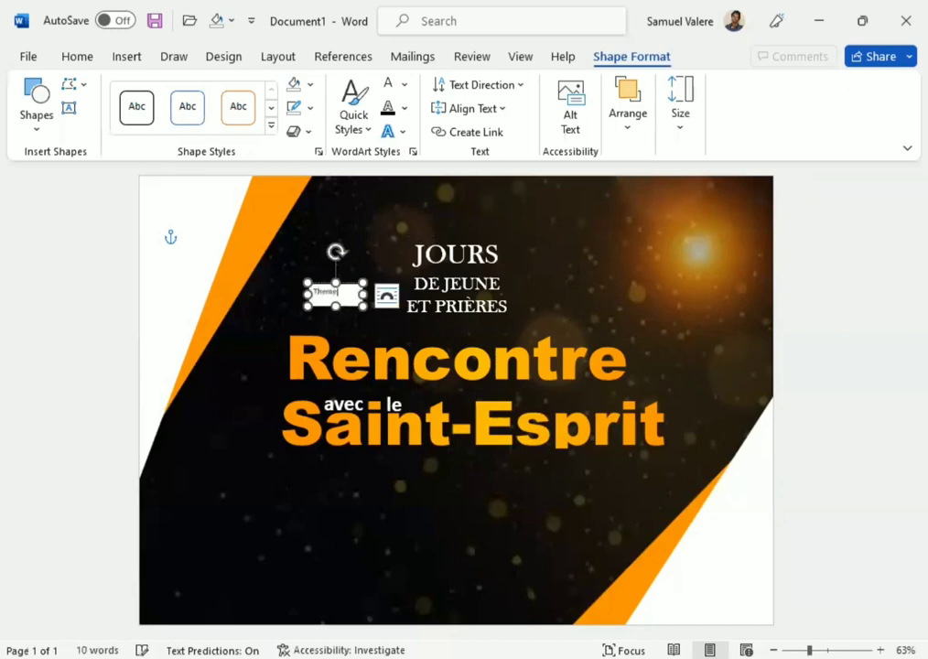
# Make the 'Theme' text bold 16 pt.
pyautogui.doubleClick(343, 293)
pyautogui.click(335, 293)
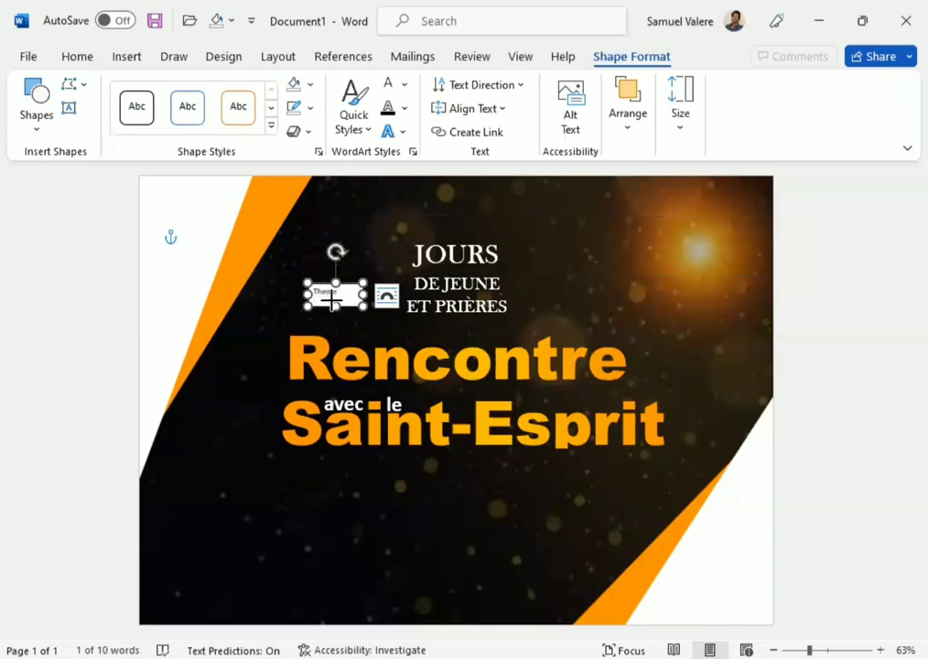
pyautogui.moveTo(335, 293); pyautogui.dragTo(312, 289)
pyautogui.click(73, 57)
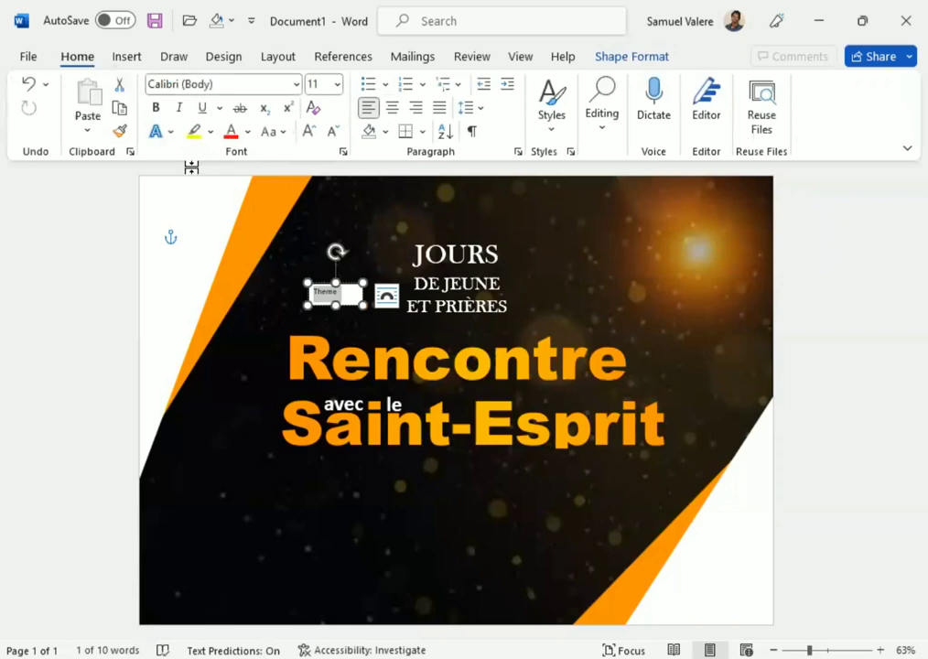
pyautogui.click(321, 83)
pyautogui.write('1')
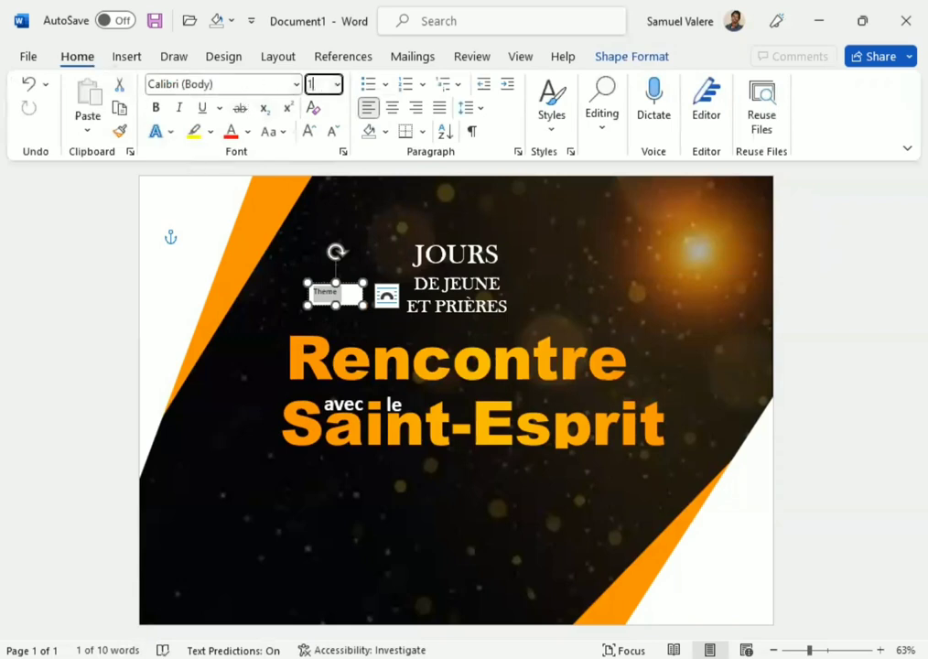
pyautogui.click(156, 107)
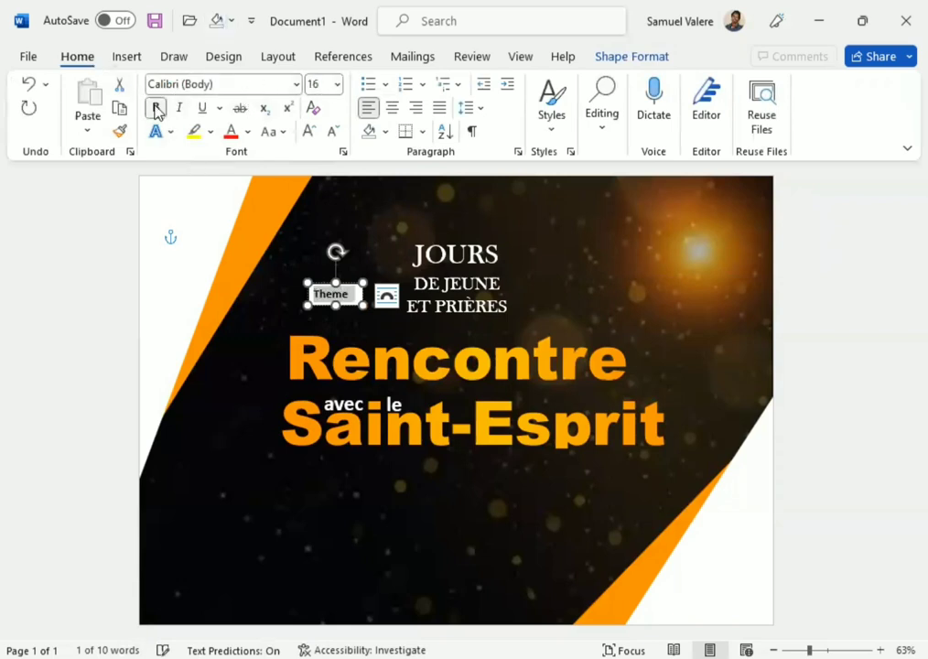
# Replace the e with the symbol è so the word reads 'Thème'.
pyautogui.click(325, 295)
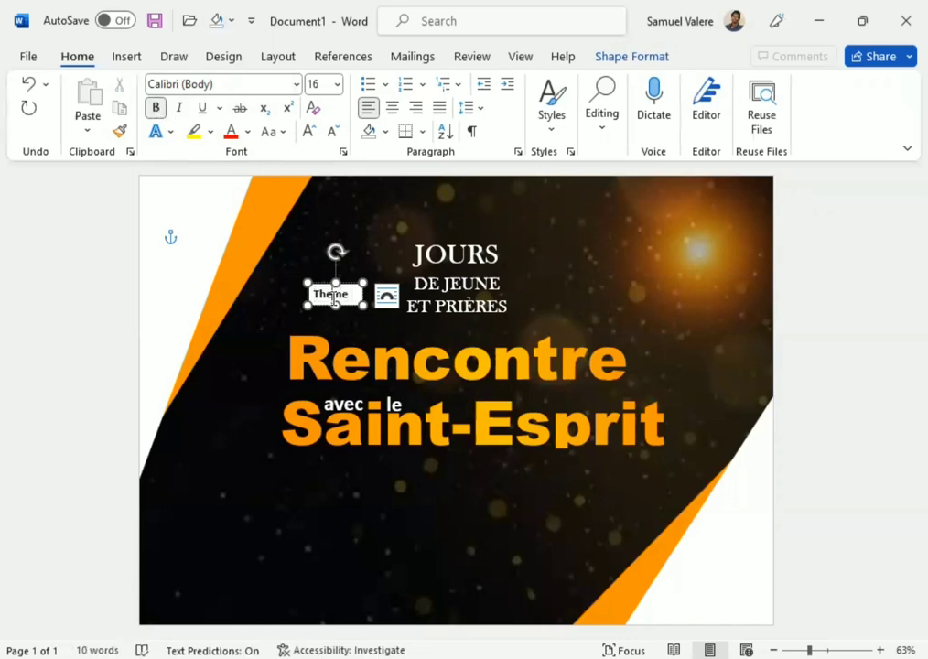
pyautogui.doubleClick(325, 295)
pyautogui.click(126, 56)
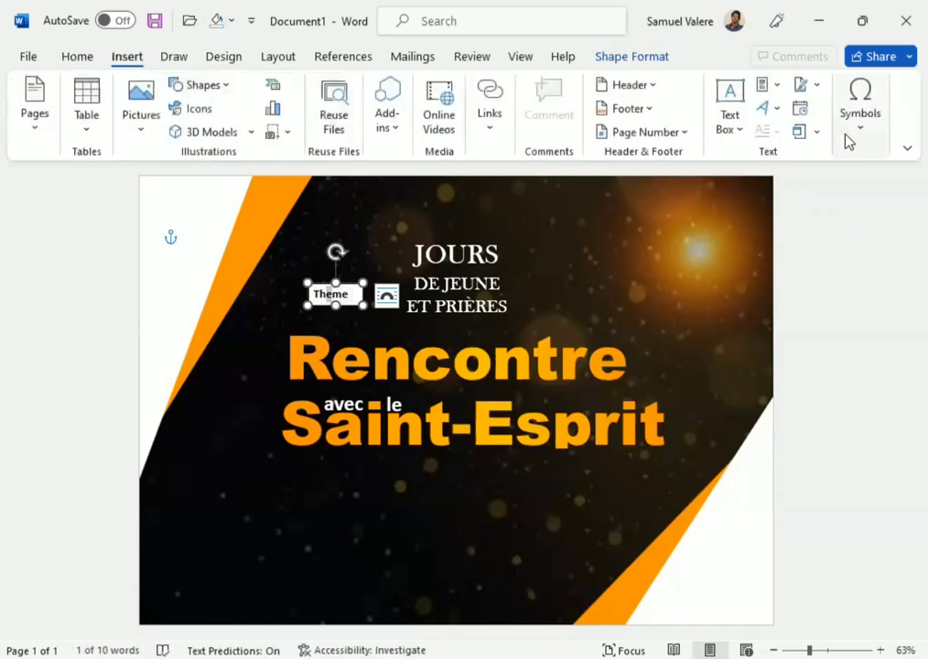
pyautogui.click(860, 115)
pyautogui.click(899, 218)
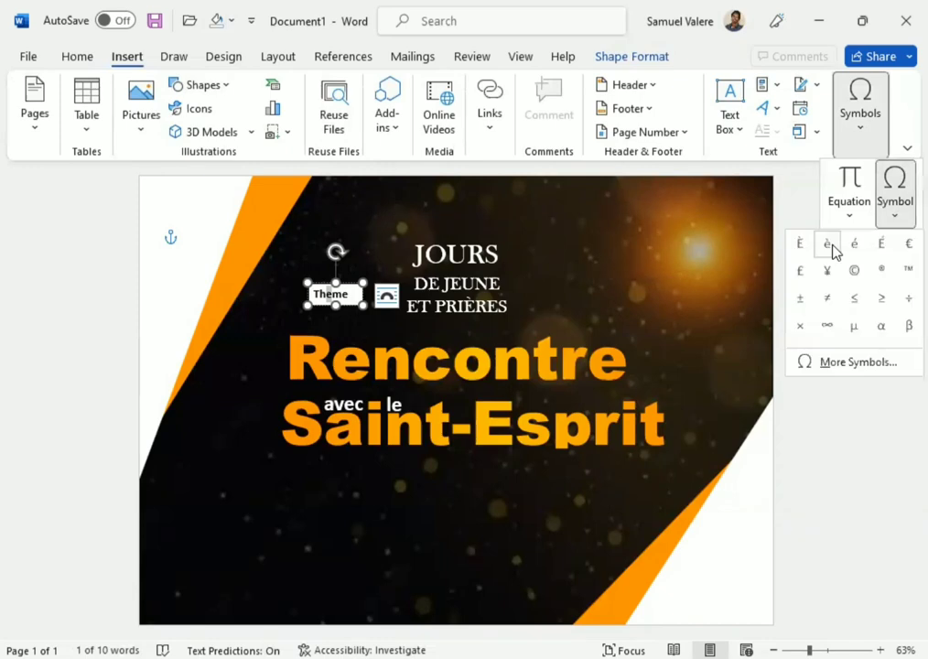
pyautogui.click(830, 249)
pyautogui.click(359, 310)
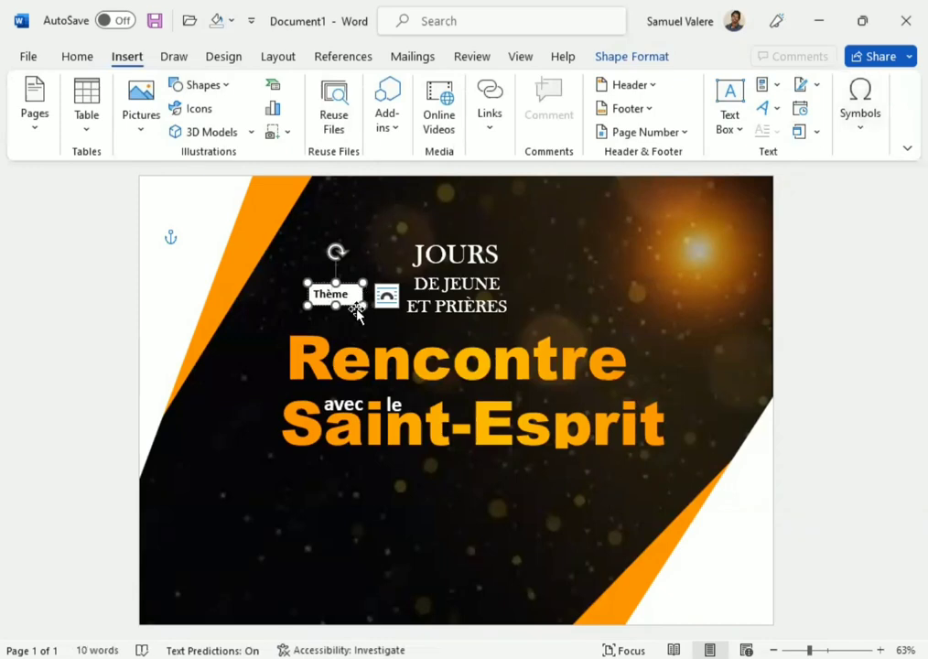
pyautogui.click(366, 308)
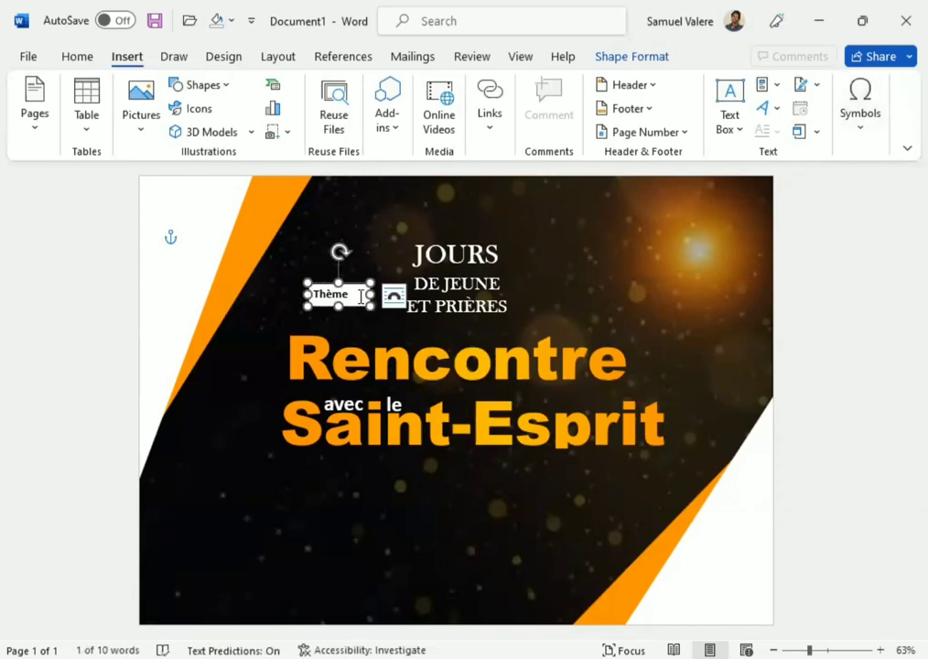
# Edit the Thème shape's points, pulling its right-end point inward to form a notch.
pyautogui.rightClick(355, 297)
pyautogui.click(408, 348)
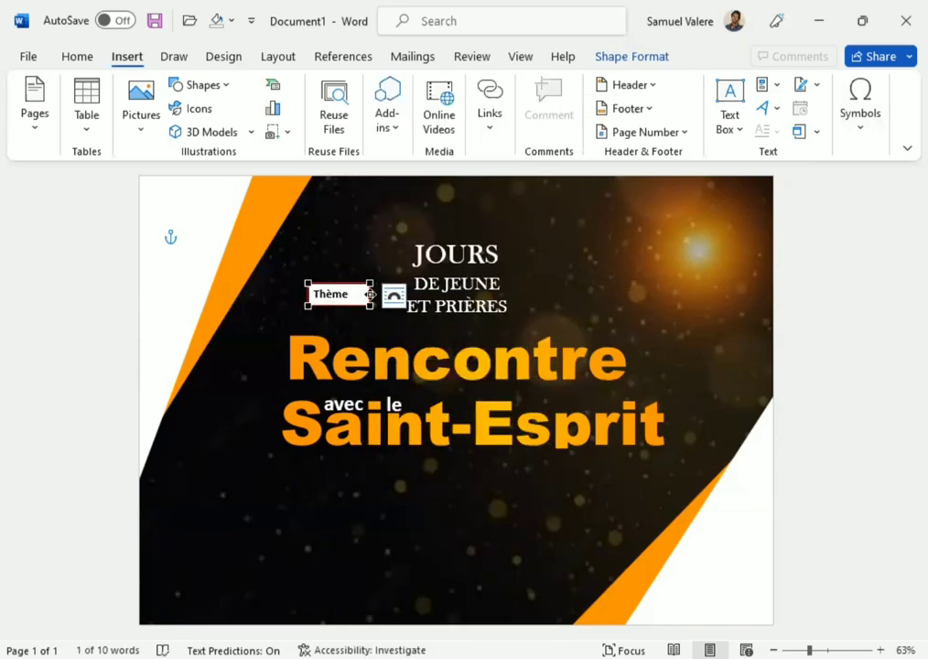
pyautogui.rightClick(371, 295)
pyautogui.click(415, 309)
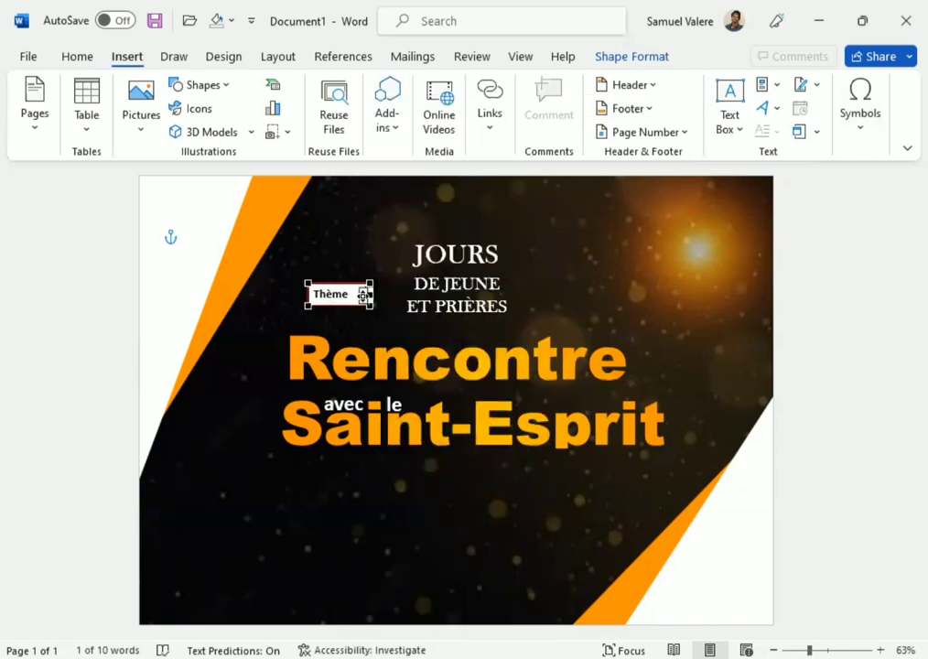
pyautogui.moveTo(370, 295); pyautogui.dragTo(359, 295)
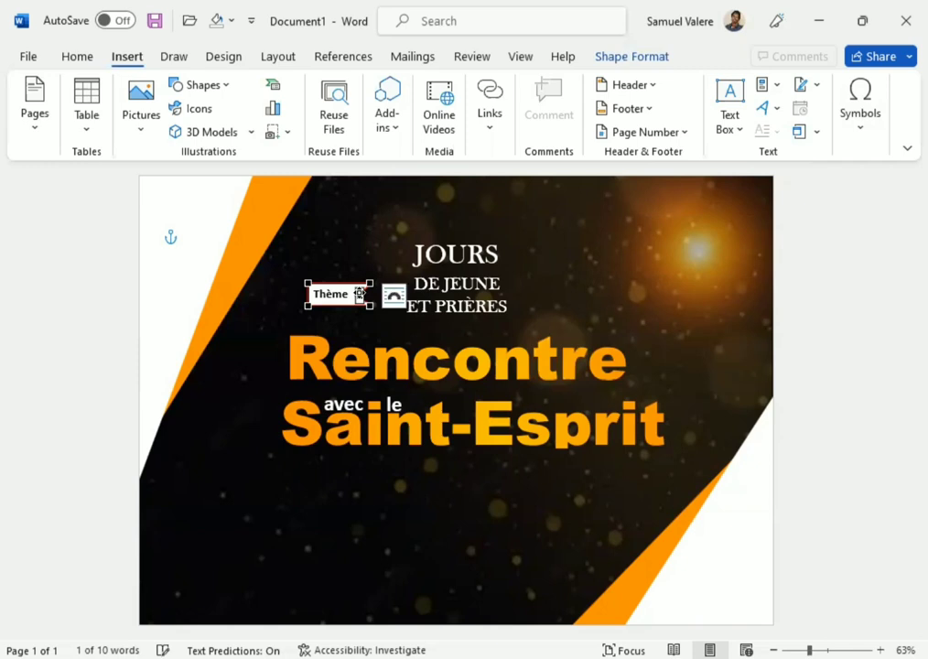
pyautogui.click(375, 322)
pyautogui.click(341, 300)
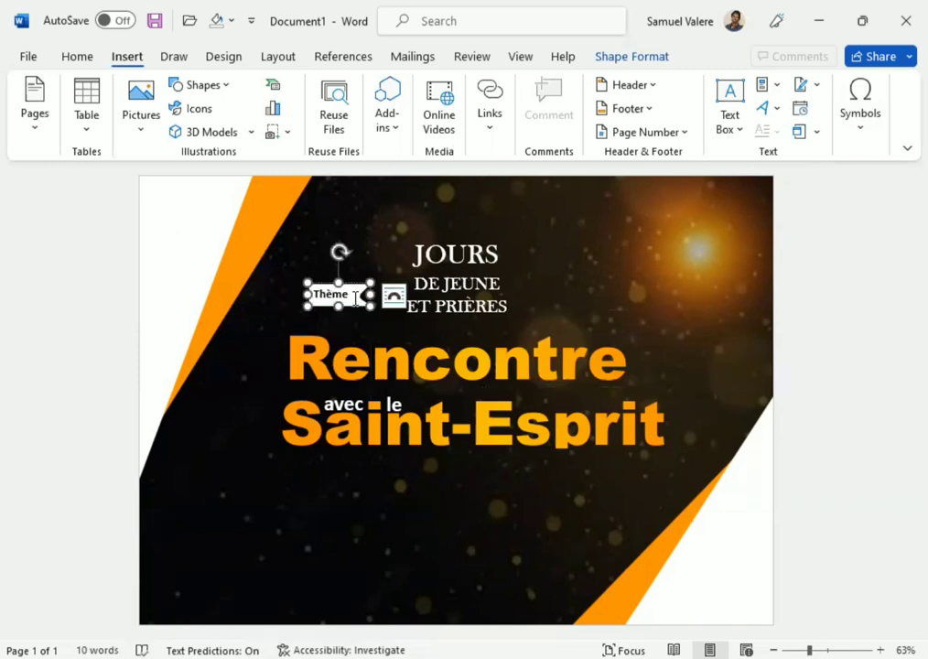
# Move the Thème label just below ET PRIÈRES, above Rencontre, and reselect it.
pyautogui.moveTo(348, 309)
pyautogui.mouseDown()
pyautogui.moveTo(436, 345)
pyautogui.moveTo(445, 336)
pyautogui.mouseUp()
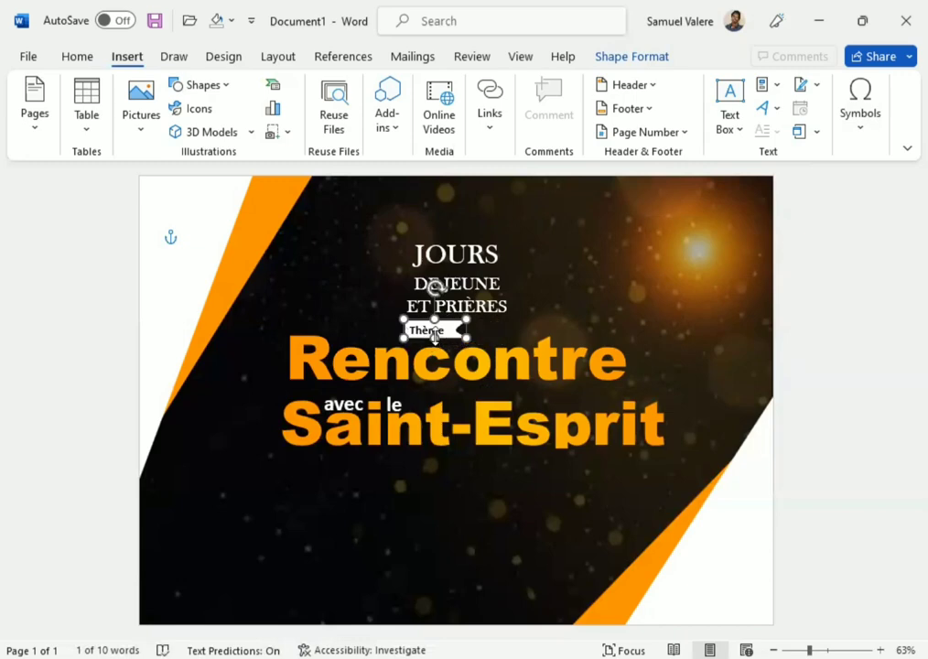
pyautogui.rightClick(455, 330)
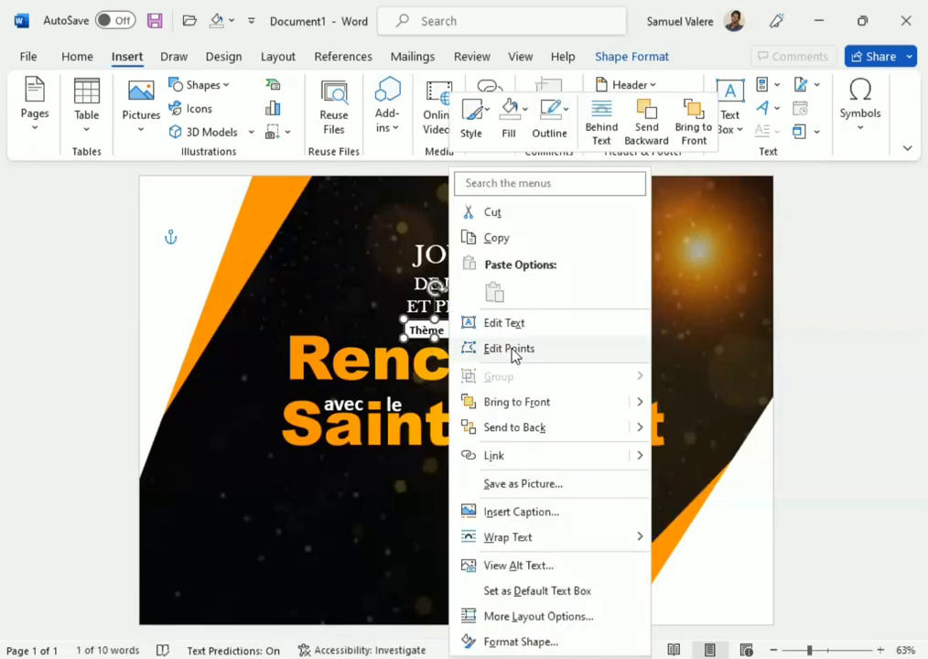
pyautogui.click(507, 347)
pyautogui.click(454, 326)
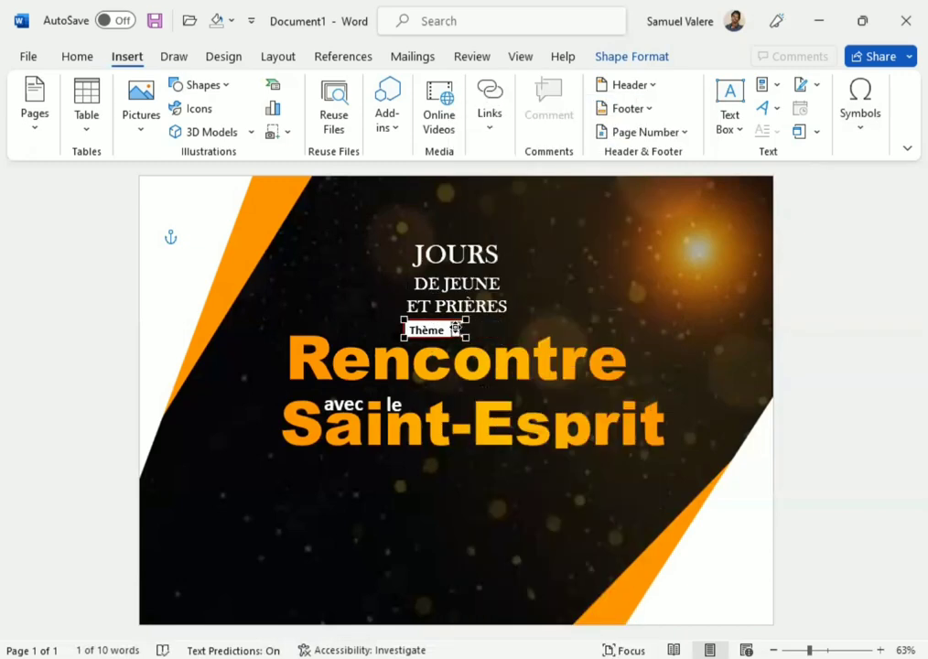
pyautogui.click(454, 327)
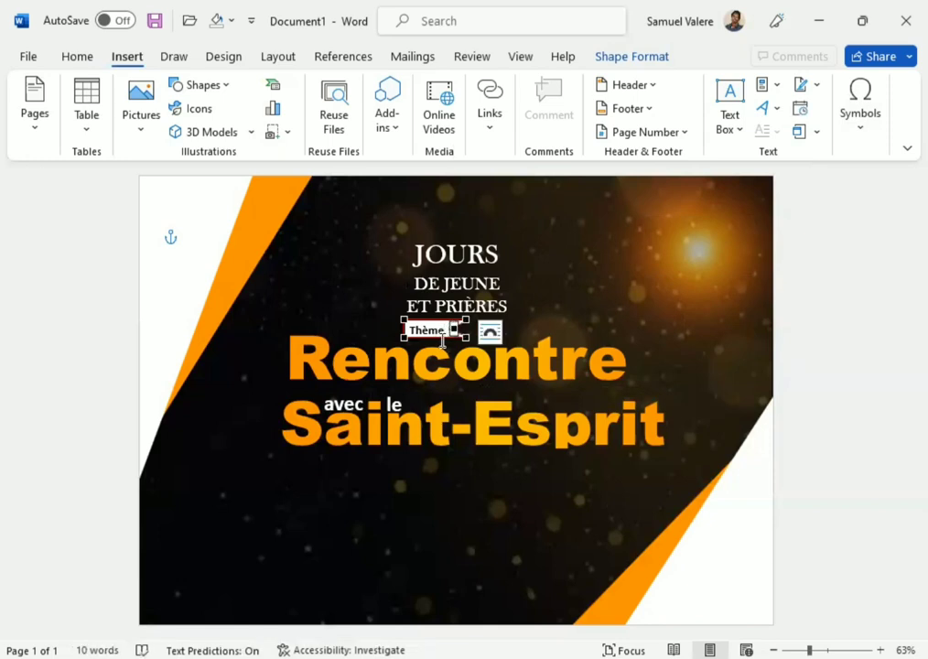
pyautogui.click(447, 331)
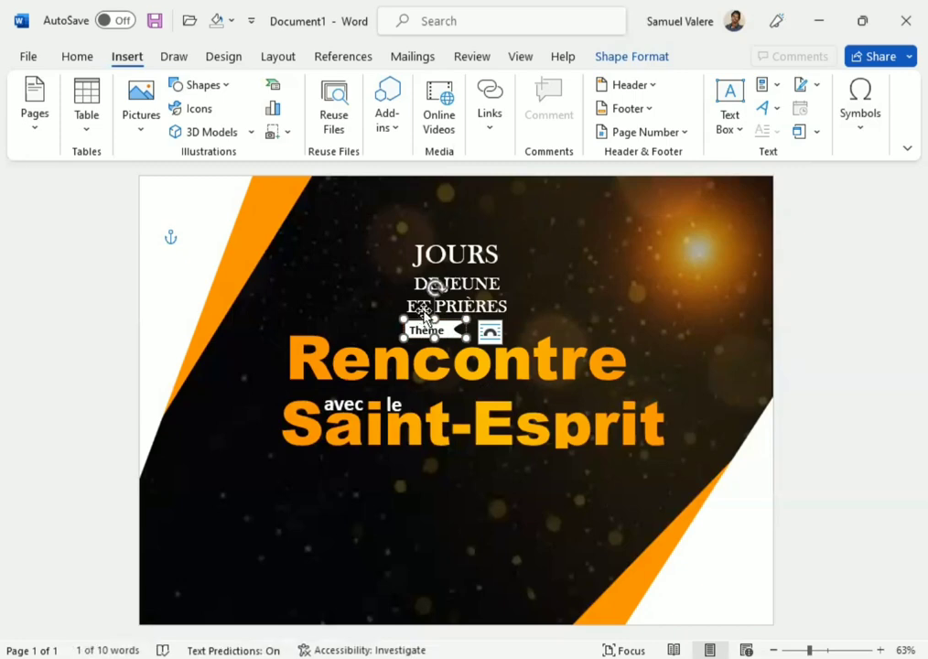
pyautogui.click(620, 57)
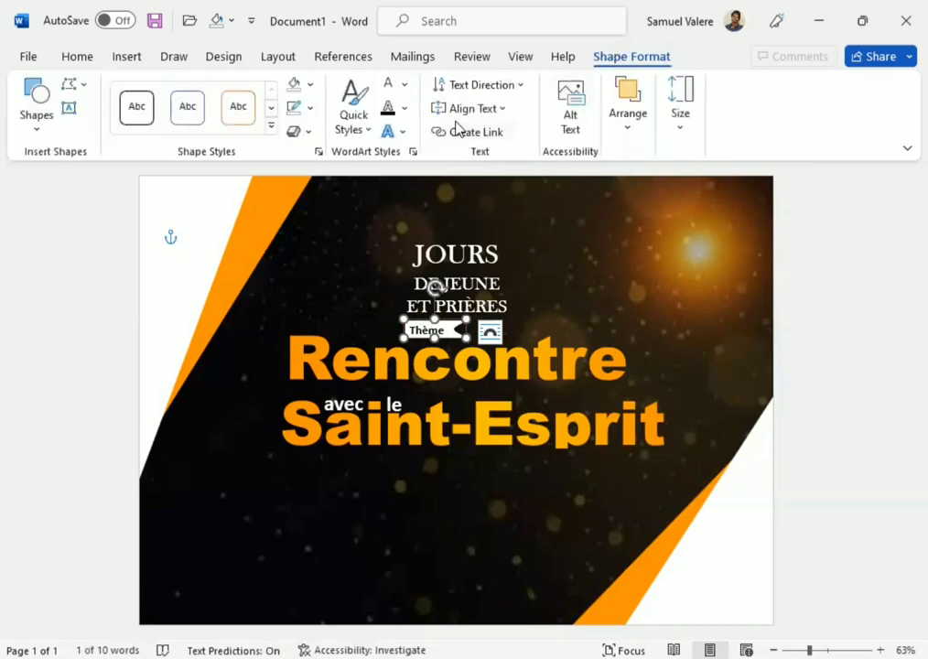
# Give the Thème label a red fill, no outline and white text.
pyautogui.click(308, 87)
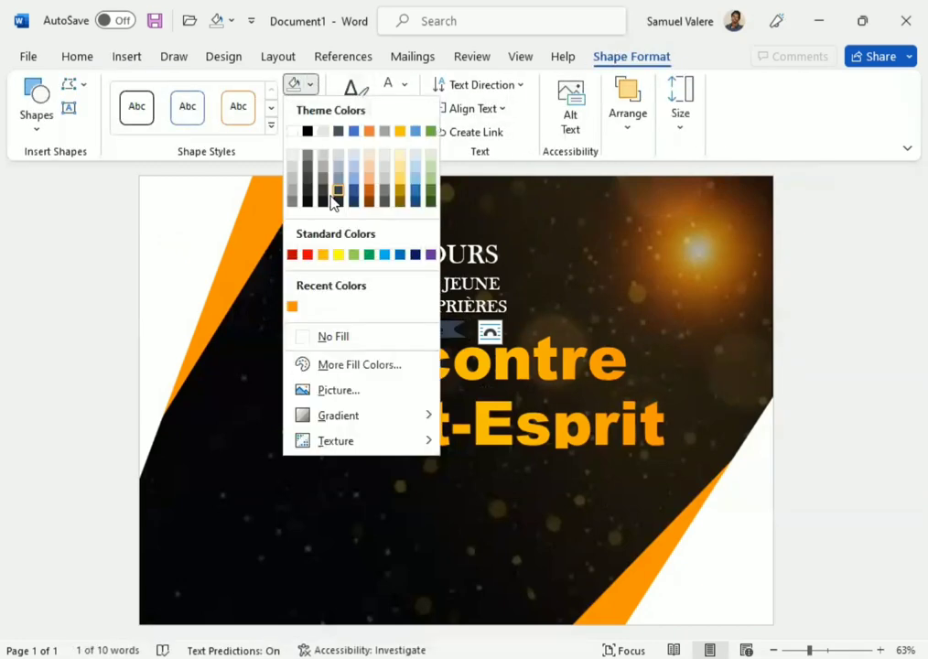
pyautogui.click(308, 256)
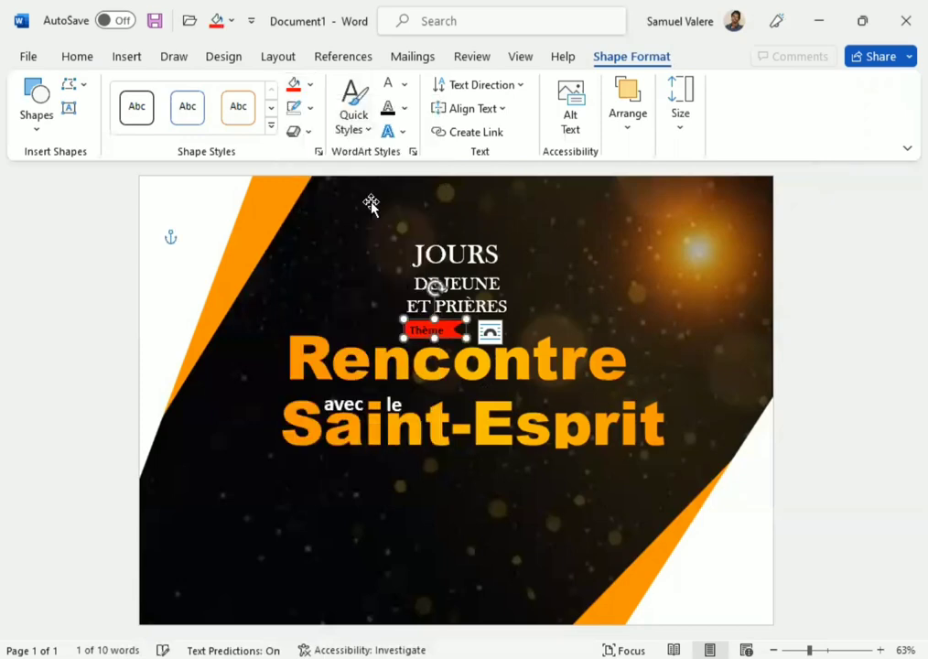
pyautogui.click(311, 109)
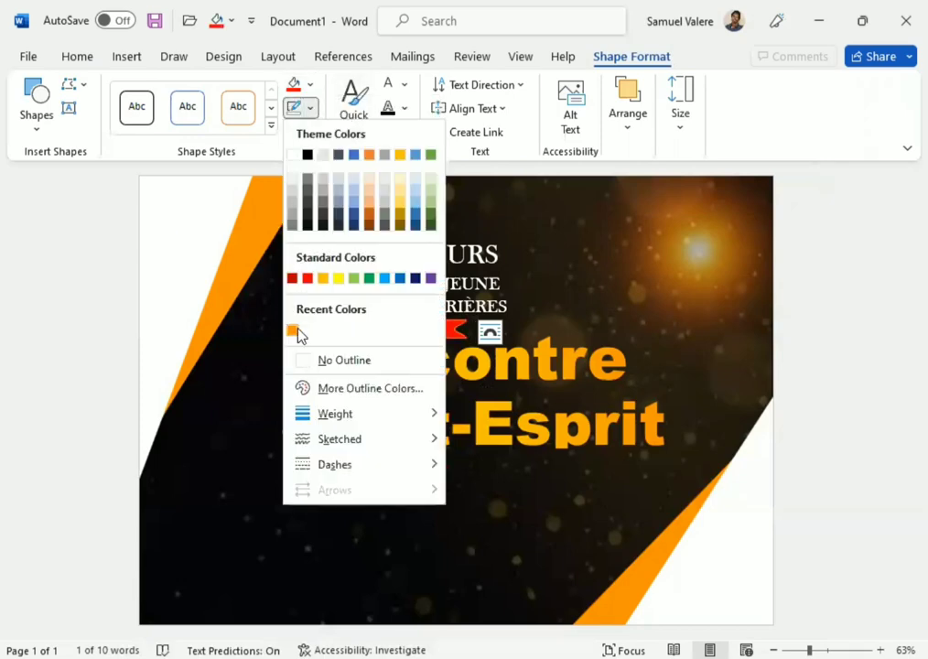
pyautogui.click(305, 362)
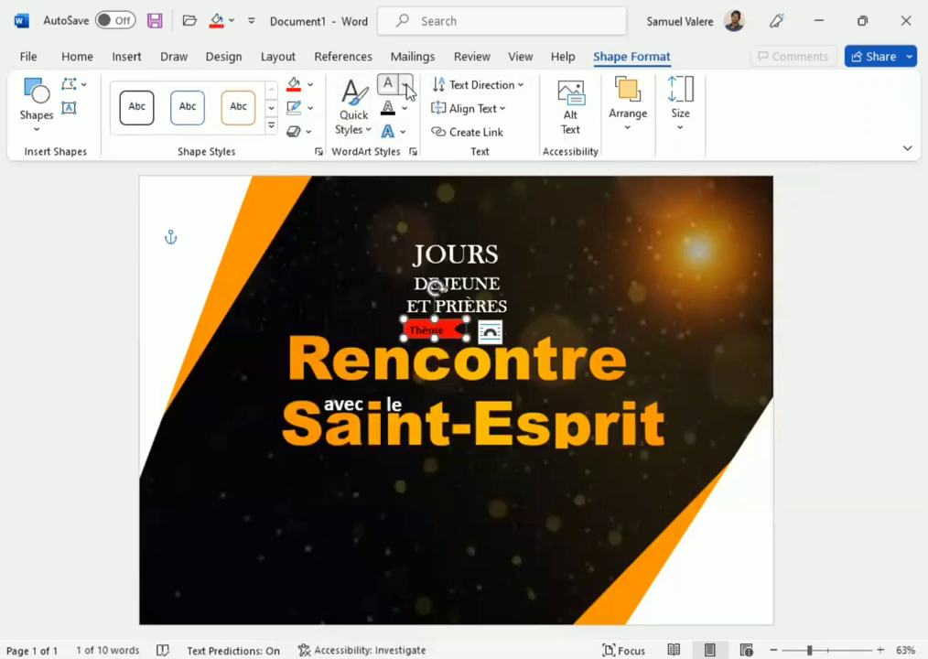
pyautogui.click(404, 85)
pyautogui.click(386, 160)
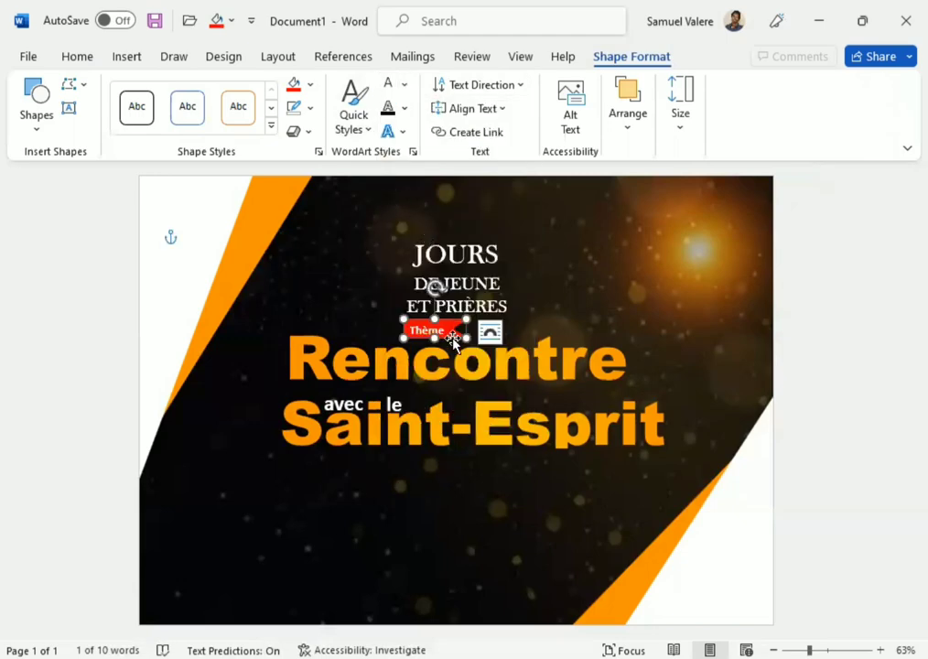
# Narrow the red Thème ribbon slightly from its right side and adjust its points.
pyautogui.moveTo(465, 338); pyautogui.dragTo(460, 337)
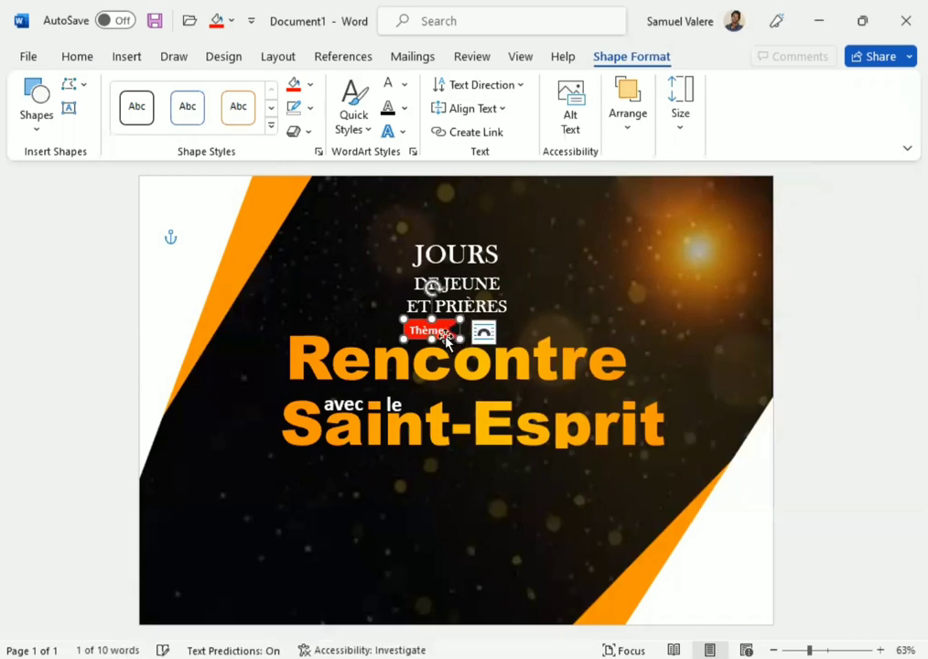
pyautogui.rightClick(446, 339)
pyautogui.click(479, 348)
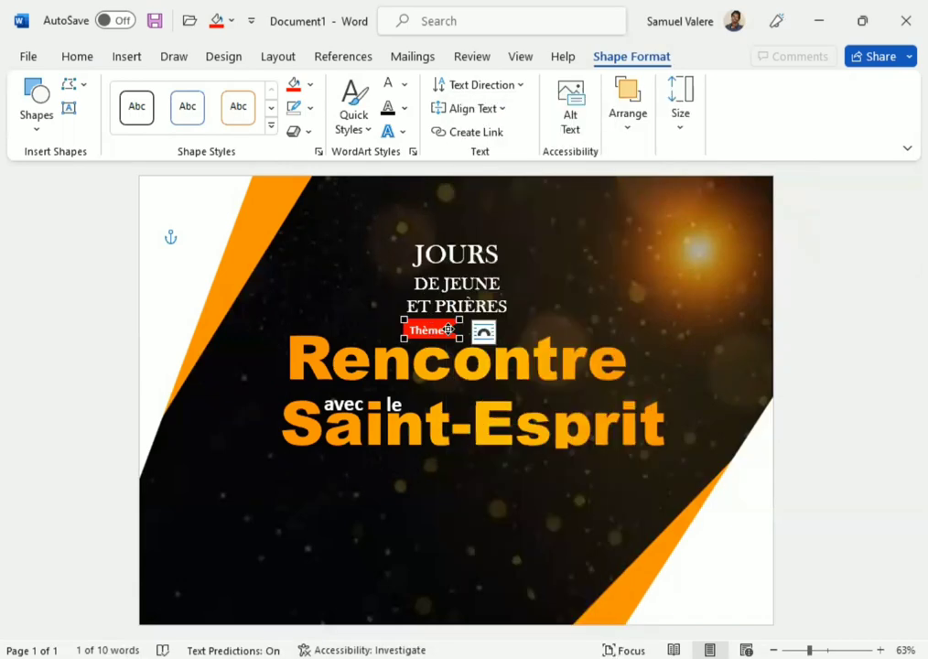
pyautogui.moveTo(448, 330); pyautogui.dragTo(449, 331)
# Nudge the Thème ribbon down-right and the JOURS title block slightly lower.
pyautogui.click(435, 337)
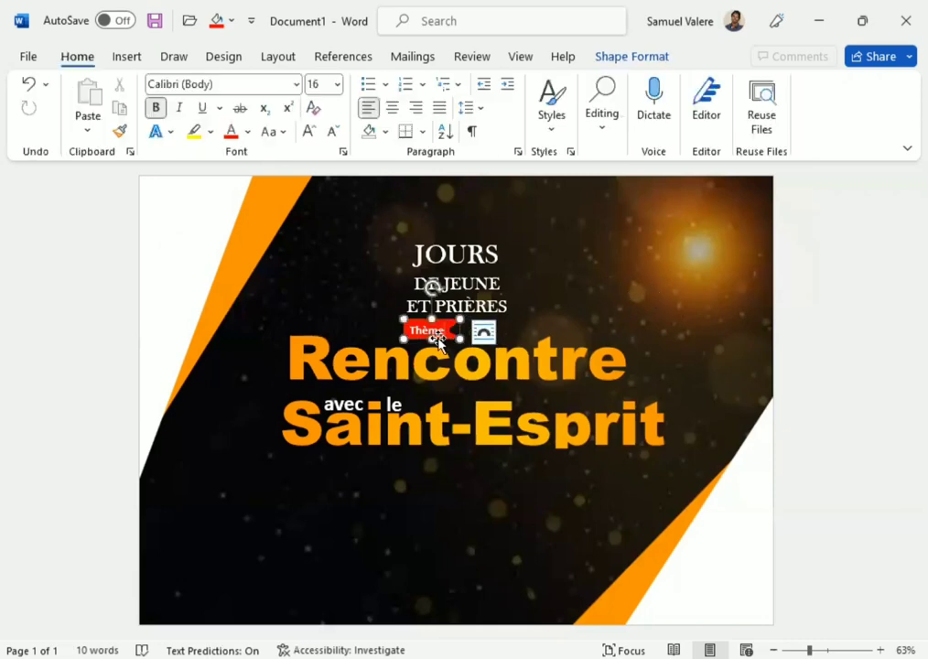
pyautogui.moveTo(435, 338); pyautogui.dragTo(458, 345)
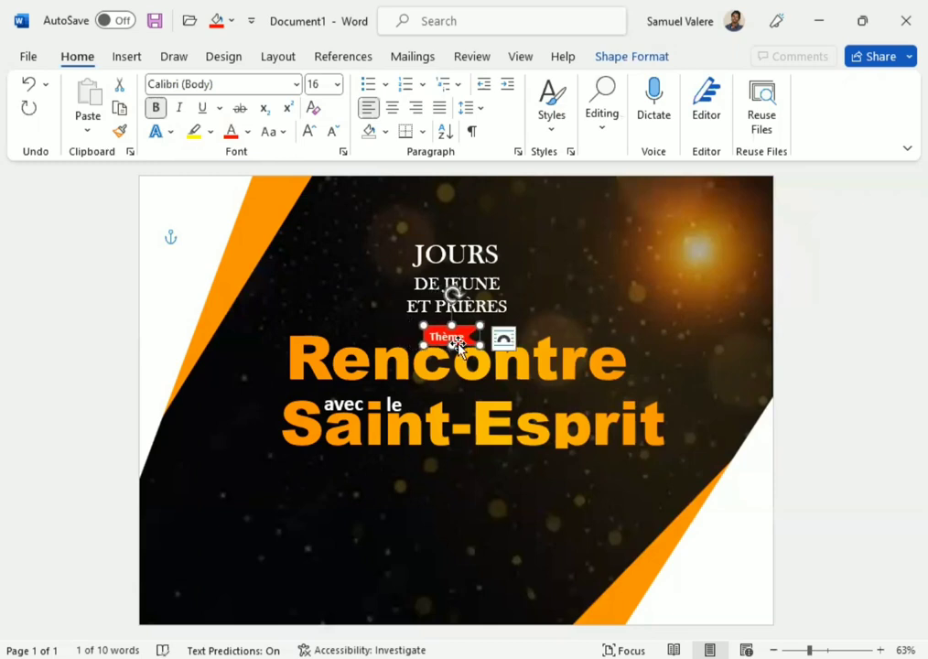
pyautogui.click(469, 240)
pyautogui.moveTo(472, 236); pyautogui.dragTo(473, 238)
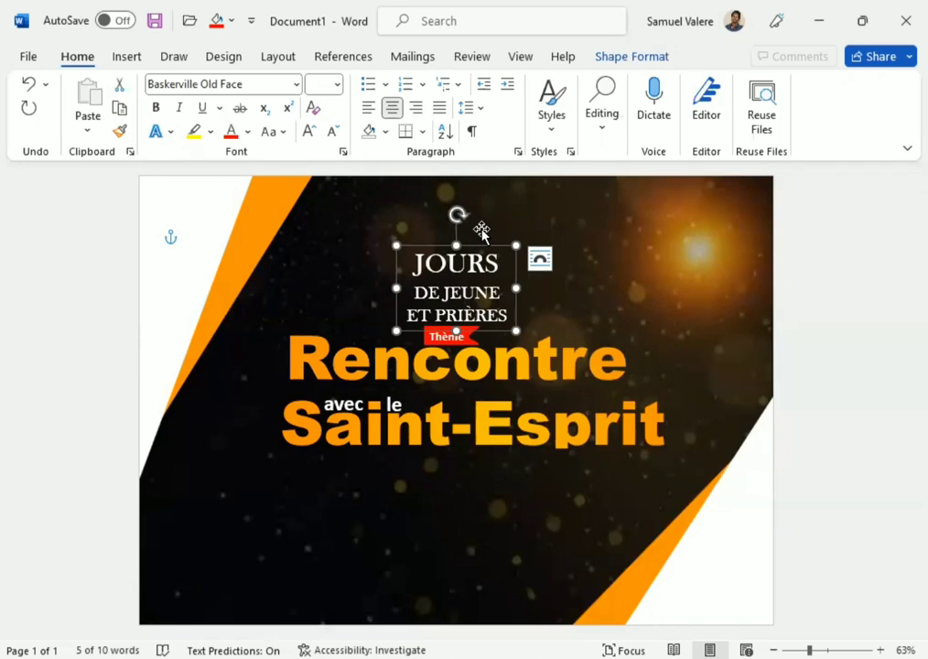
pyautogui.click(377, 245)
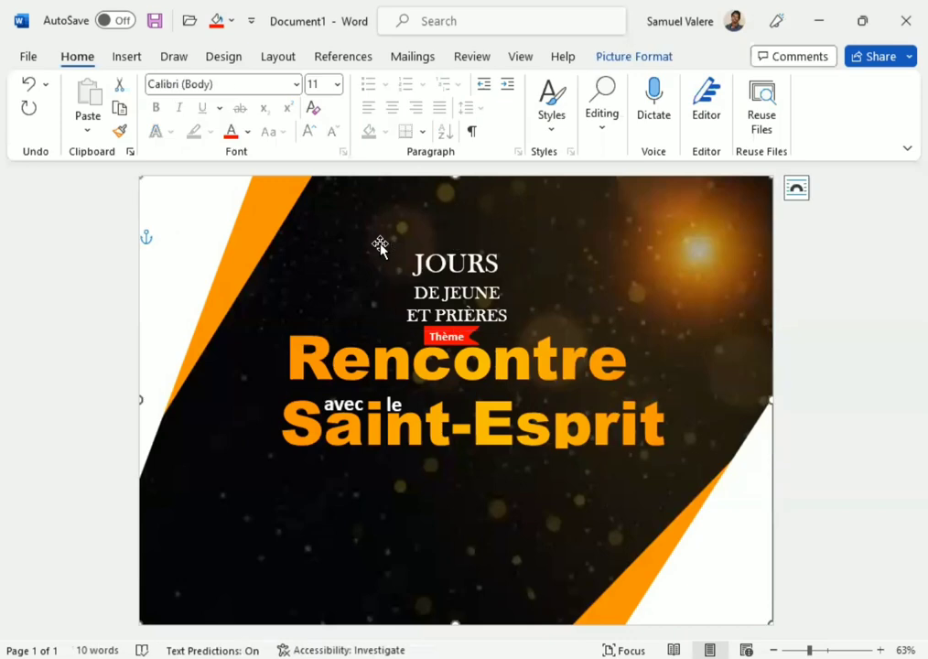
# Draw a new text box to the left of JOURS and select its text.
pyautogui.click(127, 56)
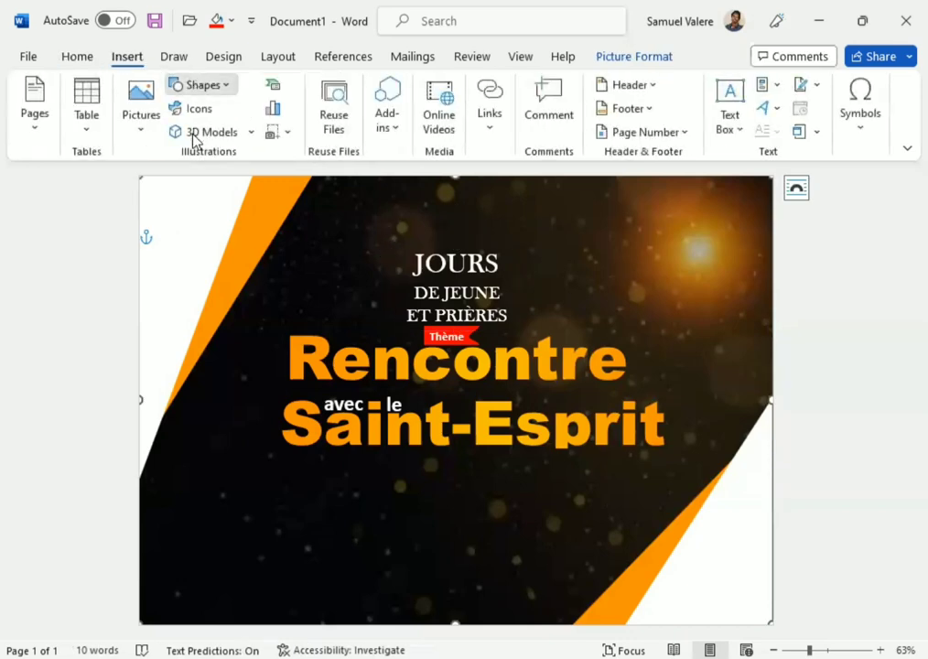
pyautogui.moveTo(308, 212); pyautogui.dragTo(395, 282)
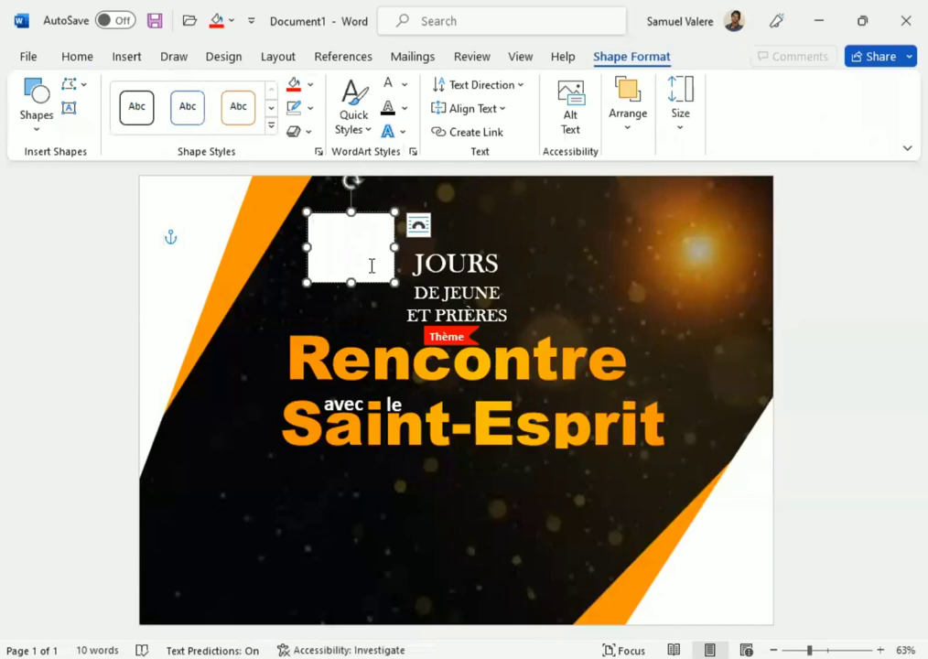
pyautogui.write('7')
pyautogui.doubleClick(318, 224)
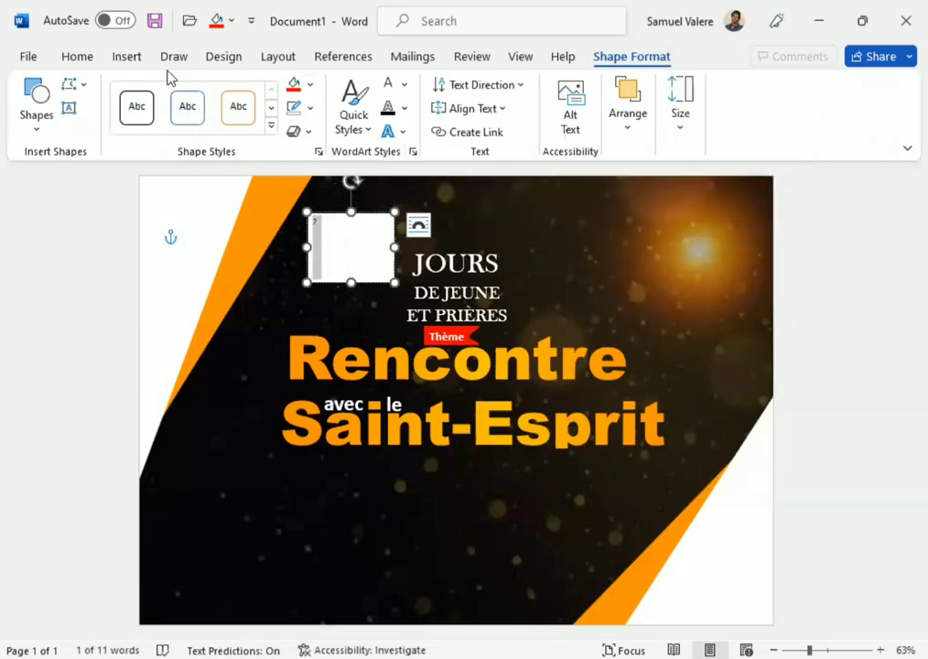
# Set the 7 to Vivaldi at size 190 and stretch the box down to show it.
pyautogui.click(78, 57)
pyautogui.click(228, 85)
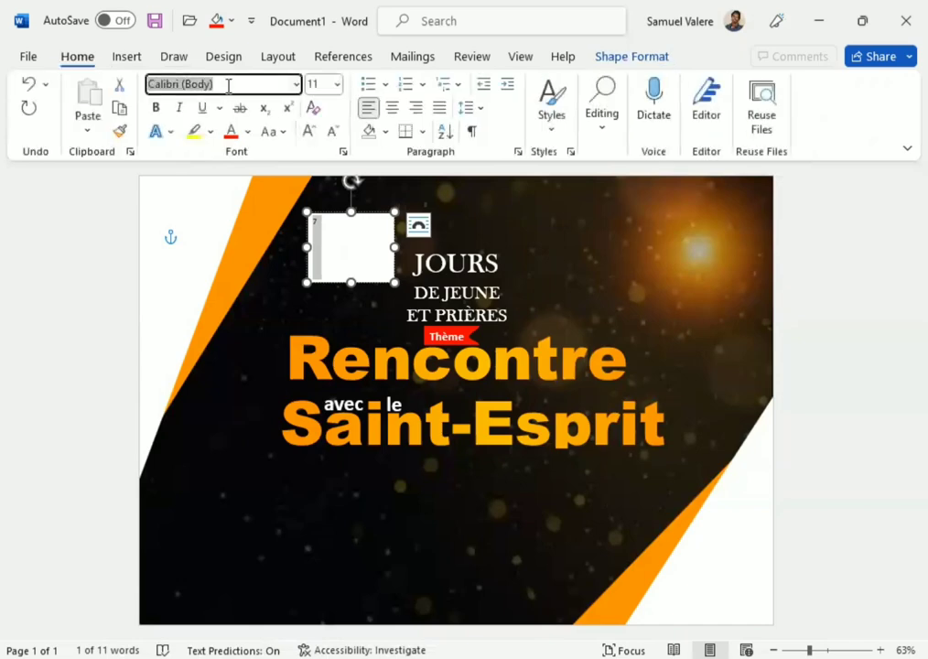
pyautogui.write('Vivaldi')
pyautogui.press('Return')
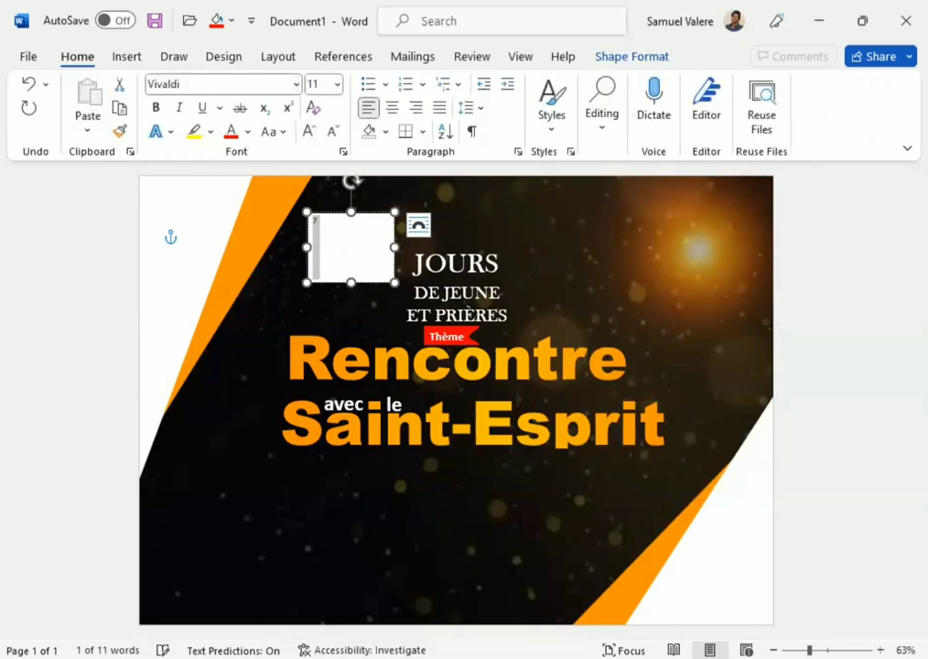
pyautogui.click(325, 82)
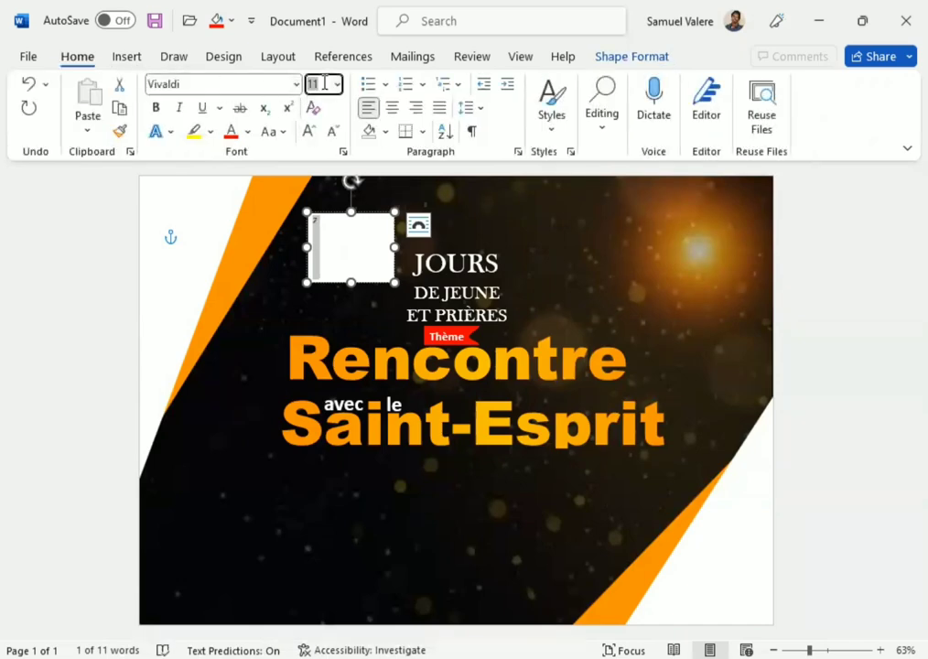
pyautogui.write('190')
pyautogui.press('Return')
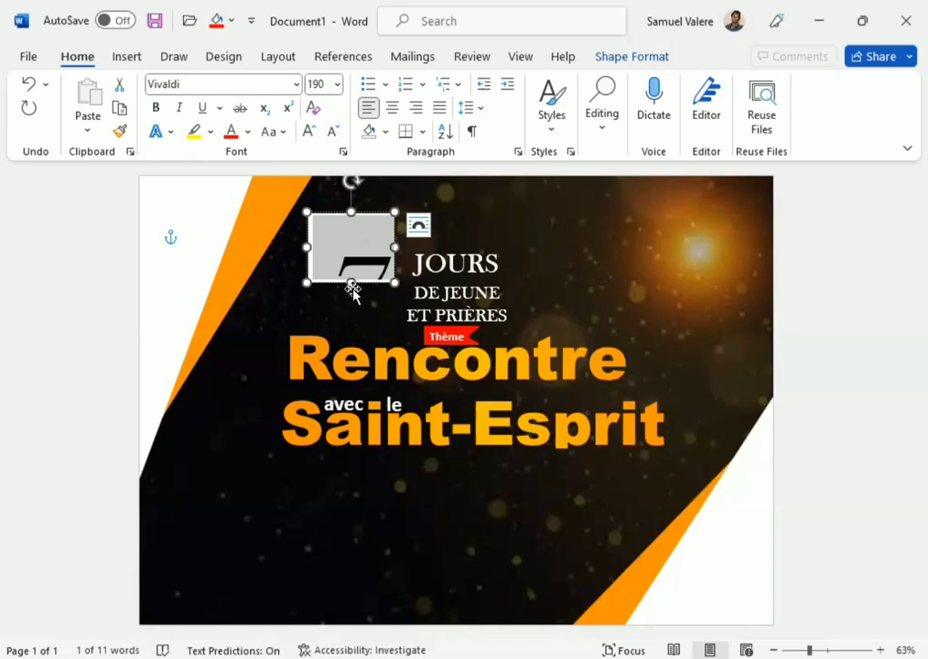
pyautogui.moveTo(352, 284); pyautogui.dragTo(351, 357)
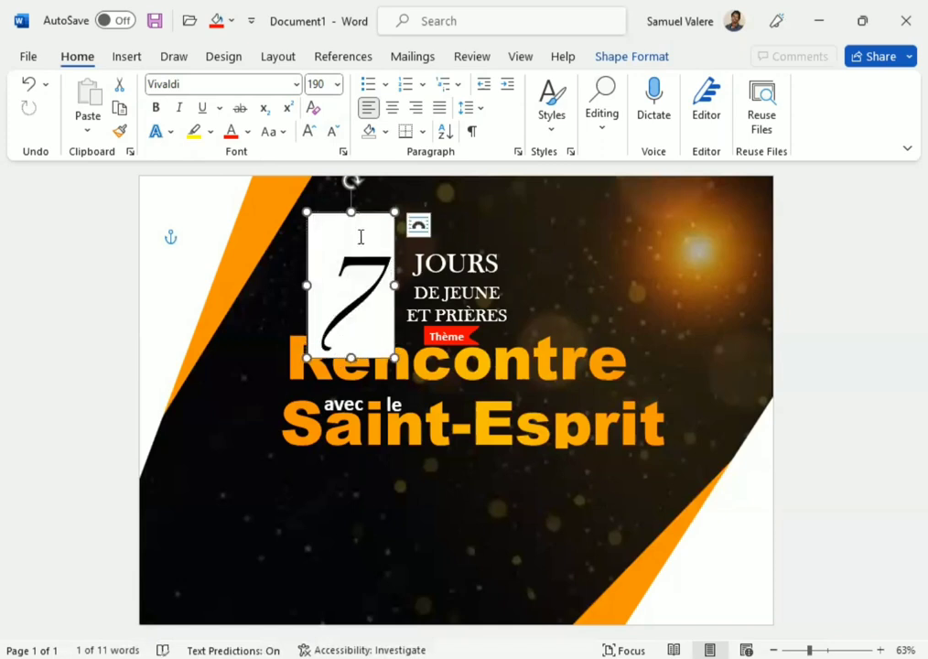
# Make the large 7 bold and orange.
pyautogui.click(346, 282)
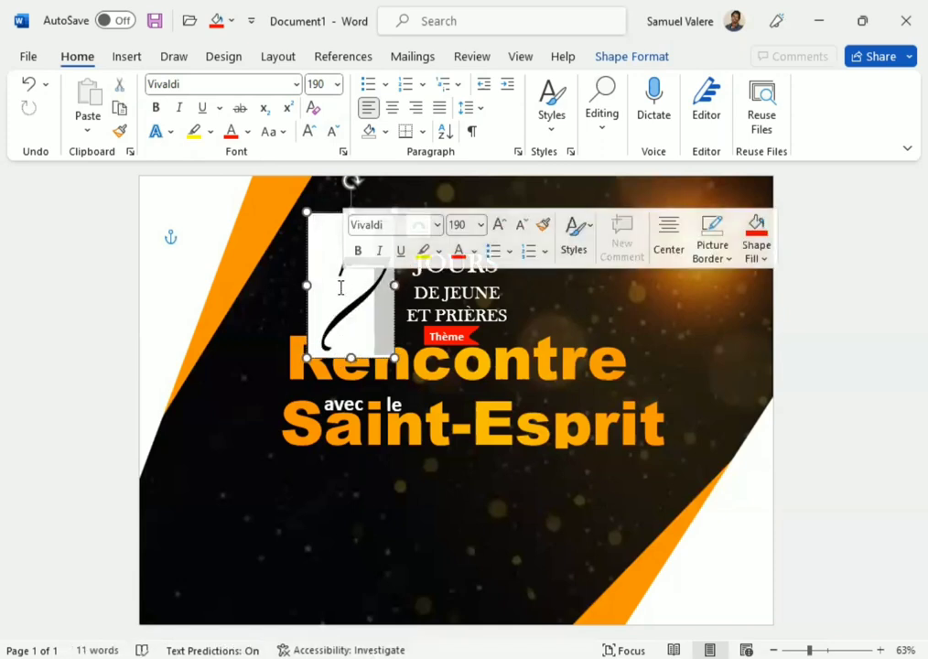
pyautogui.doubleClick(324, 275)
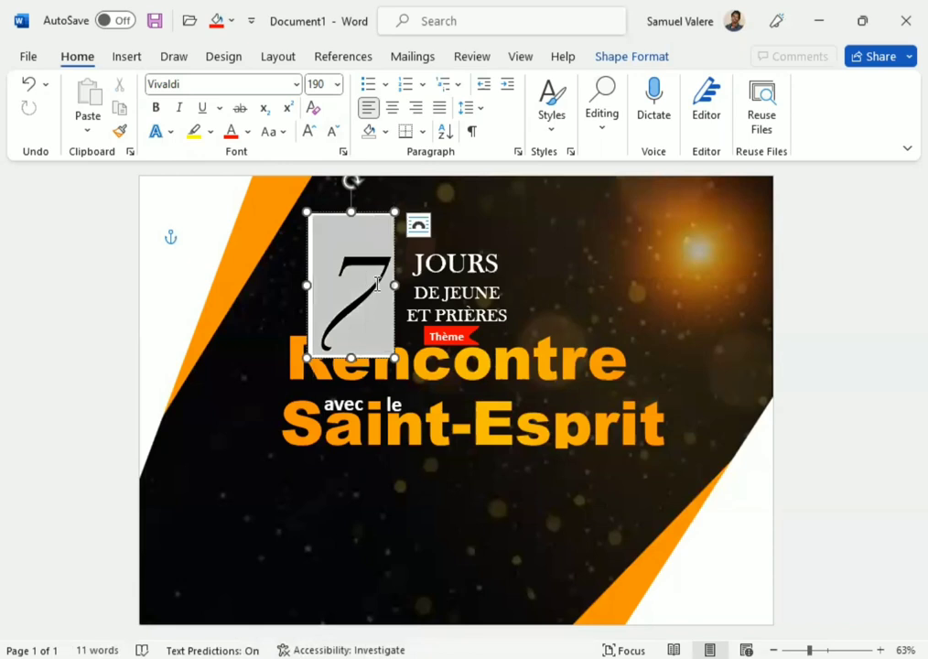
pyautogui.click(158, 108)
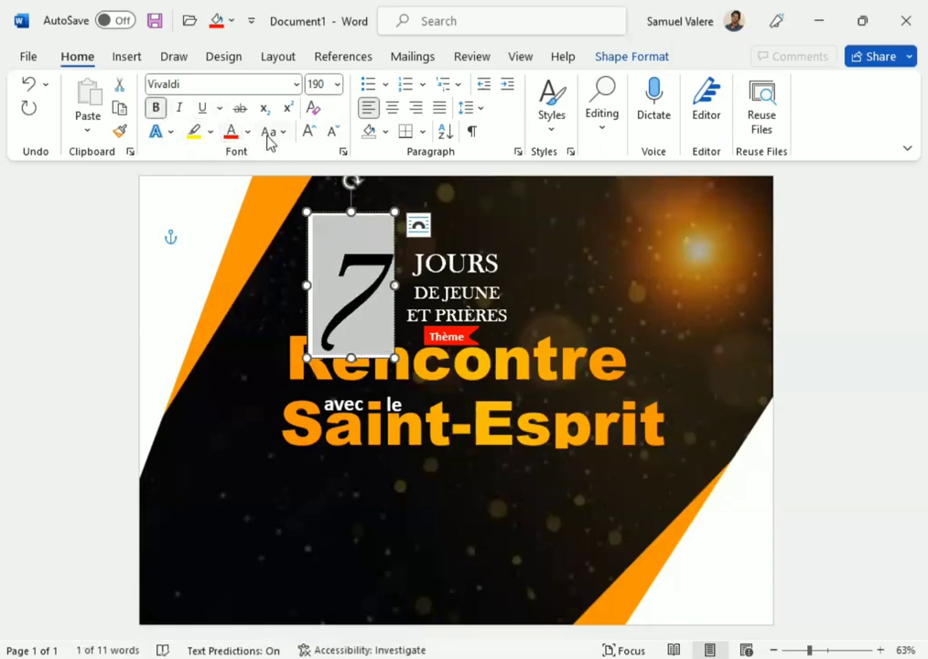
pyautogui.click(247, 131)
pyautogui.click(230, 378)
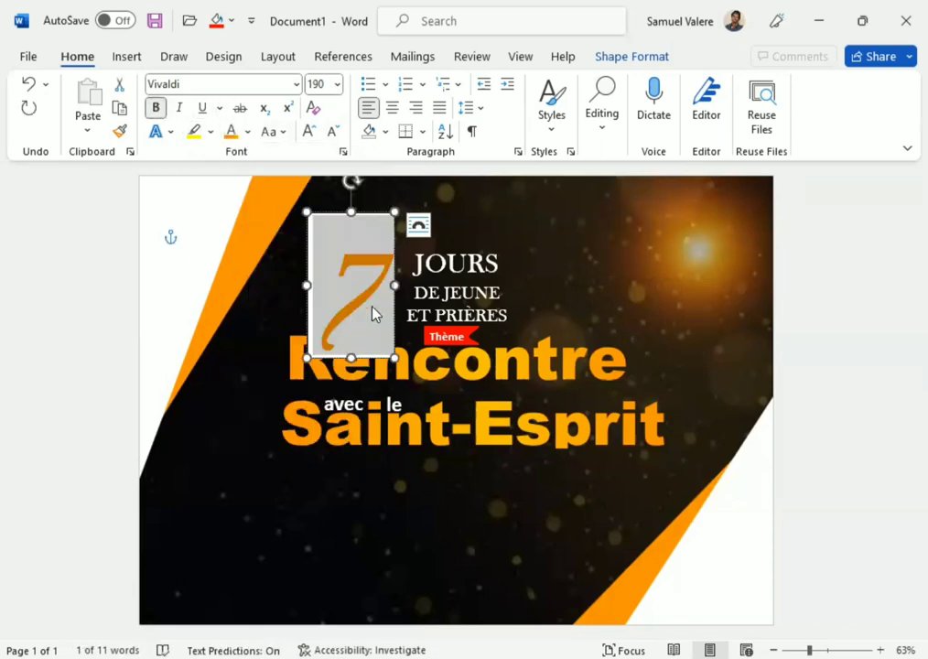
# Give the 7's text box no fill and no outline.
pyautogui.click(632, 56)
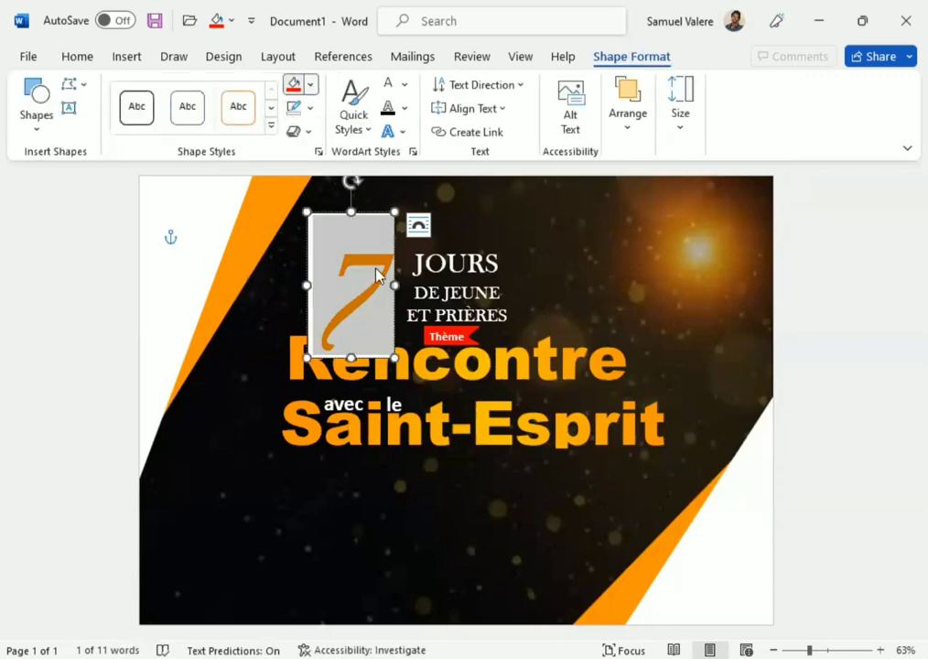
pyautogui.click(310, 84)
pyautogui.click(305, 337)
pyautogui.click(311, 108)
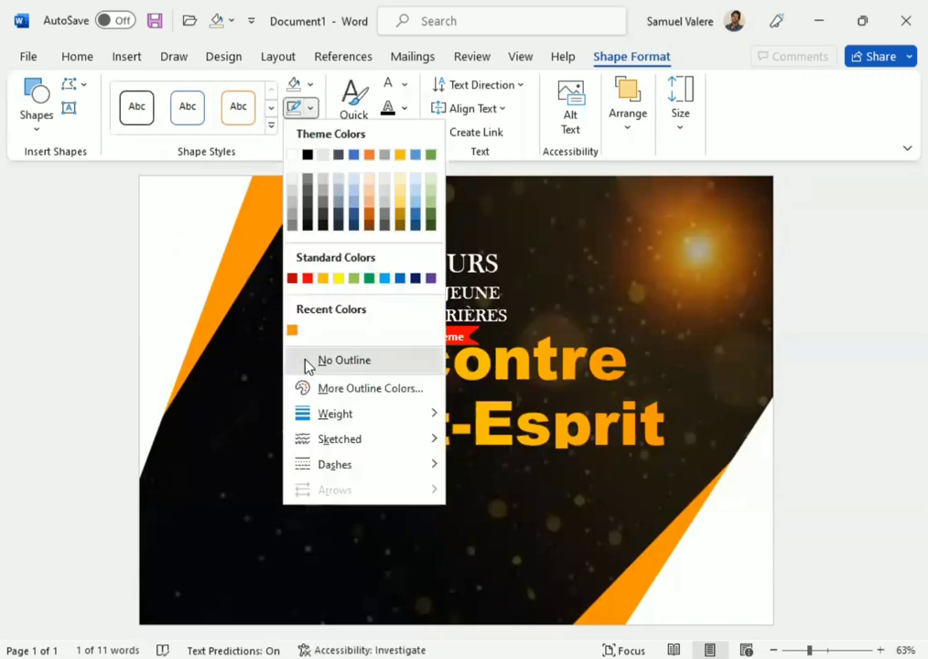
pyautogui.click(308, 363)
# Move the orange 7 up beside JOURS so it overlaps the J, and show the Arrange options.
pyautogui.moveTo(391, 312)
pyautogui.mouseDown()
pyautogui.moveTo(433, 306)
pyautogui.moveTo(432, 298)
pyautogui.mouseUp()
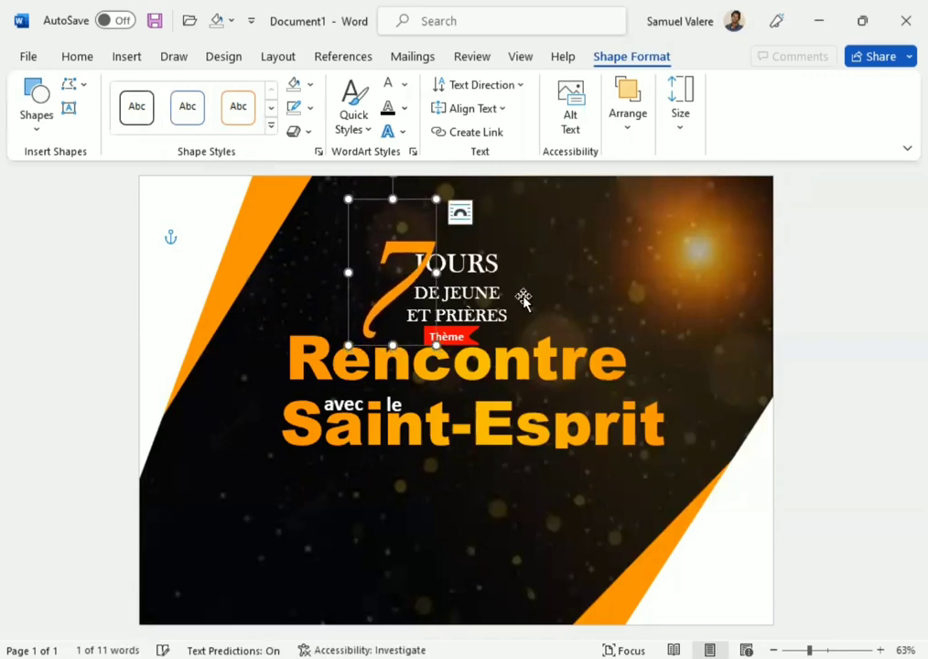
pyautogui.click(629, 128)
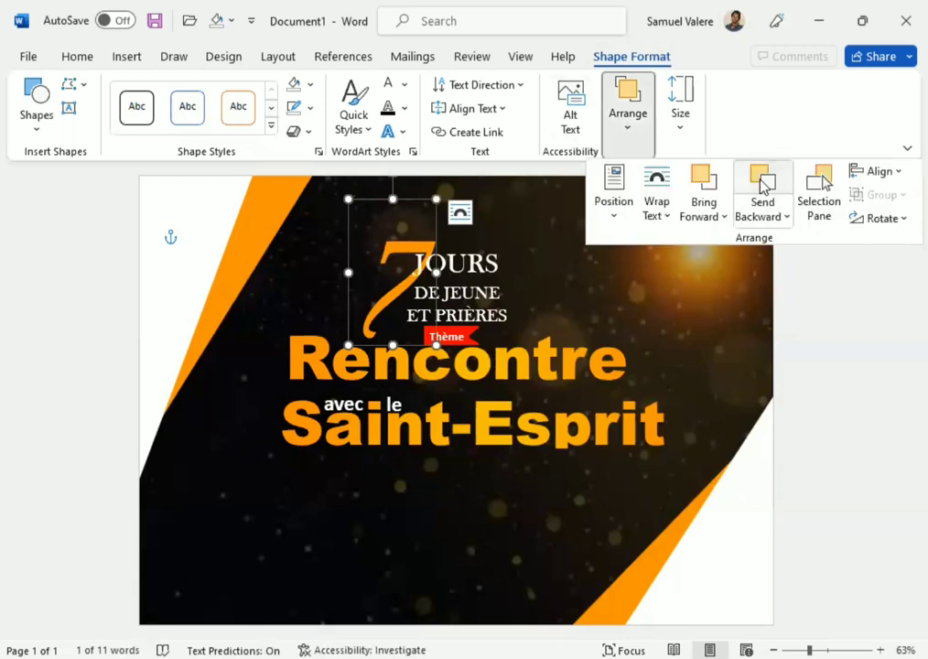
# Select the JOURS heading, Thème ribbon, Rencontre, avec, le and Saint-Esprit boxes together.
pyautogui.click(825, 294)
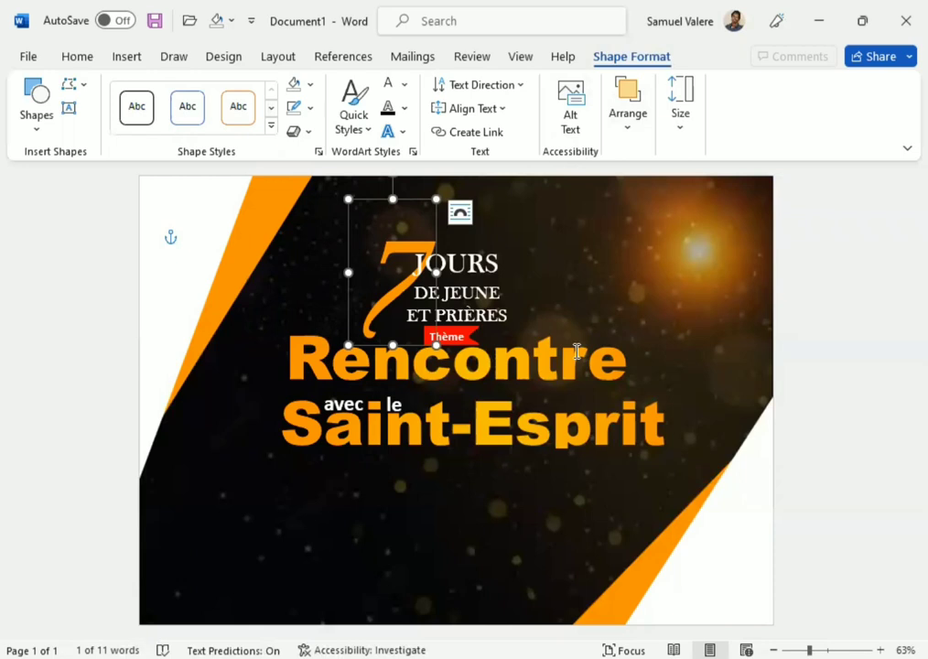
pyautogui.click(478, 260)
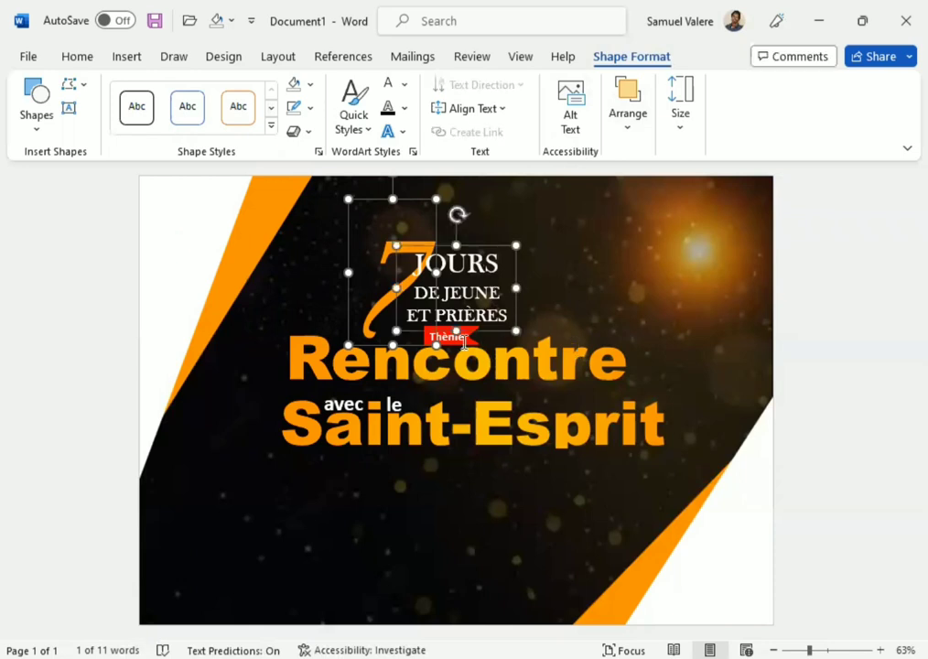
pyautogui.click(467, 337)
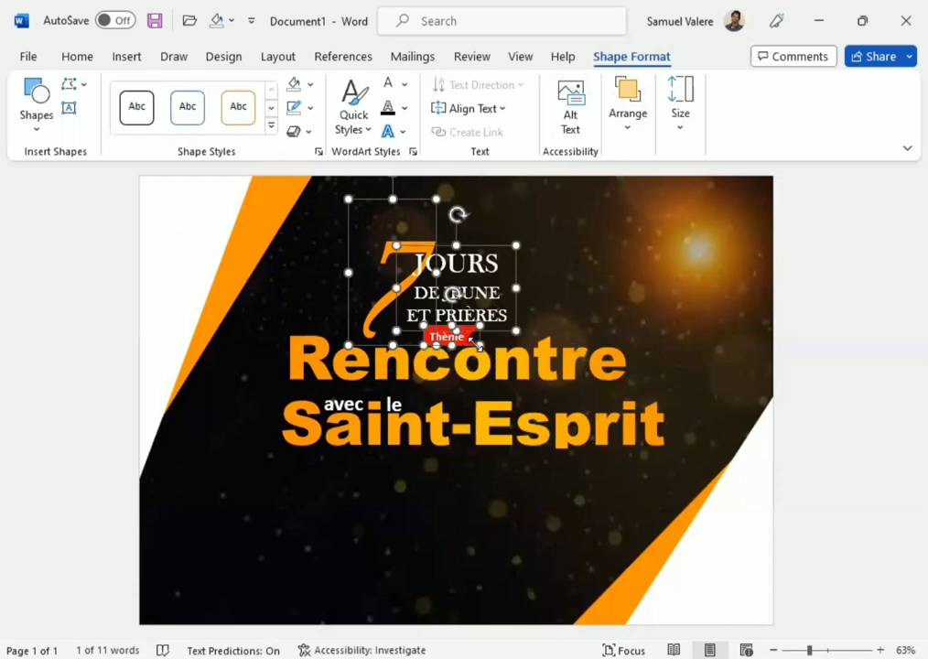
pyautogui.keyDown('shift'); pyautogui.click(362, 380); pyautogui.keyUp('shift')
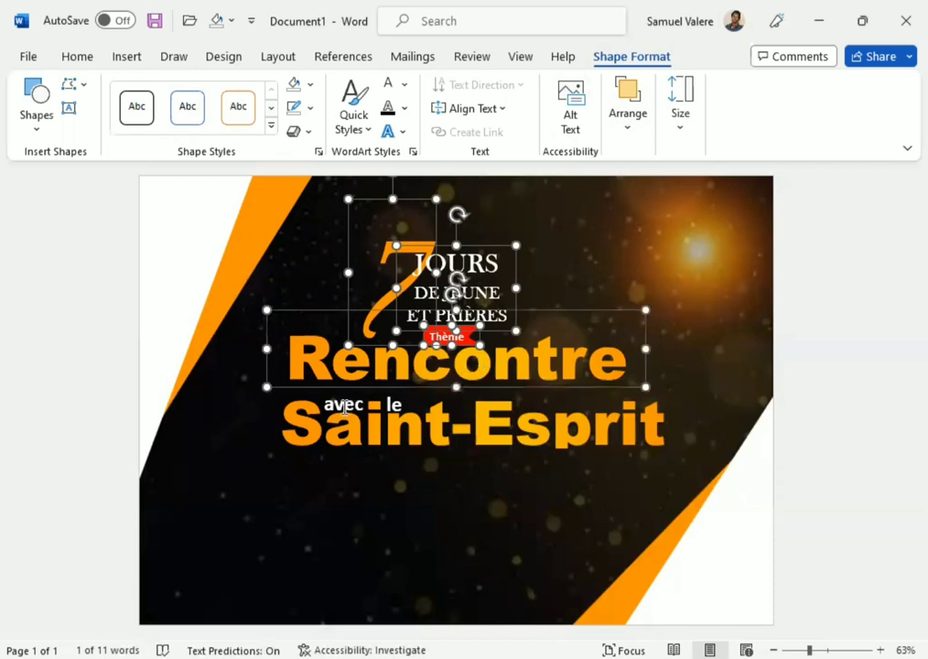
pyautogui.keyDown('shift'); pyautogui.click(366, 404); pyautogui.keyUp('shift')
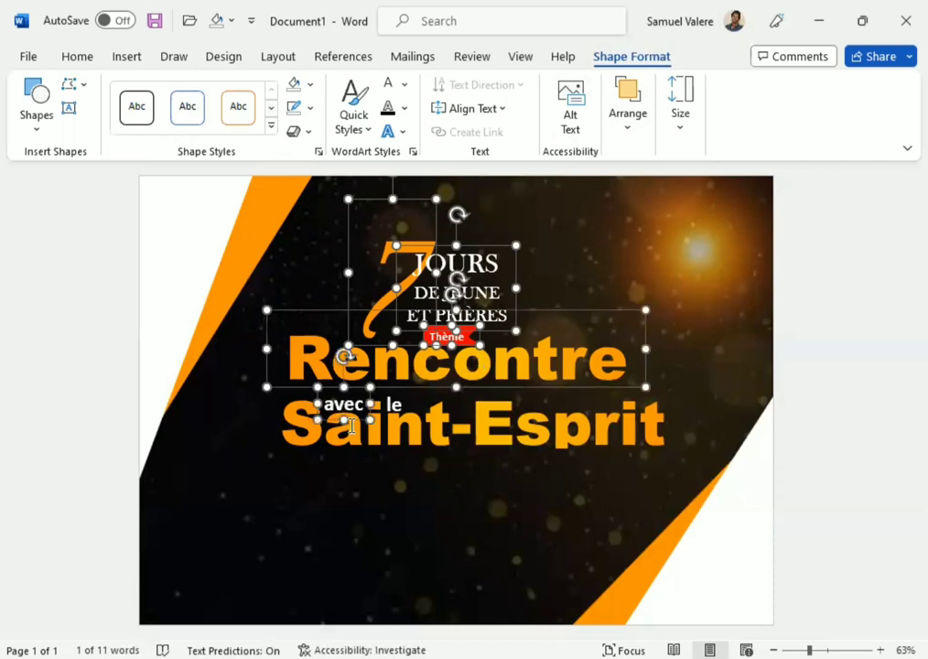
pyautogui.keyDown('shift'); pyautogui.click(394, 404); pyautogui.keyUp('shift')
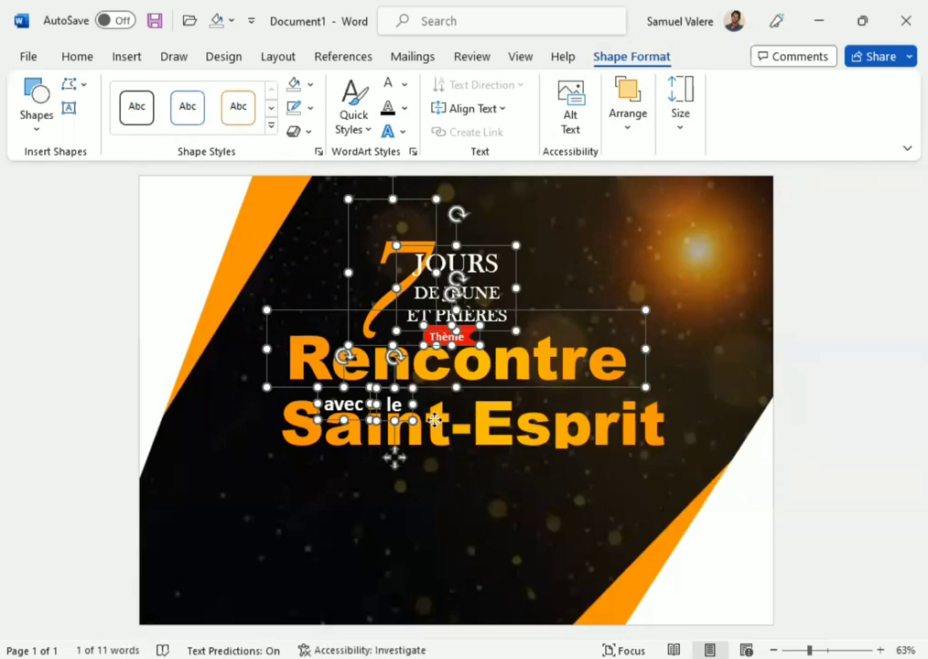
pyautogui.keyDown('shift'); pyautogui.click(435, 419); pyautogui.keyUp('shift')
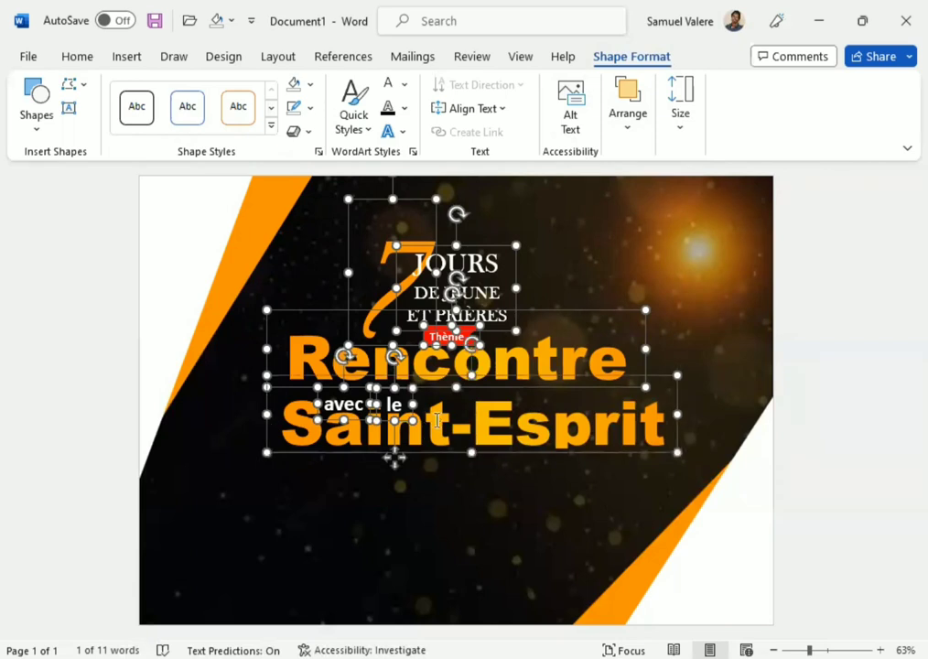
# Nudge the selected title block eight steps down with the Down arrow.
pyautogui.press('Down')
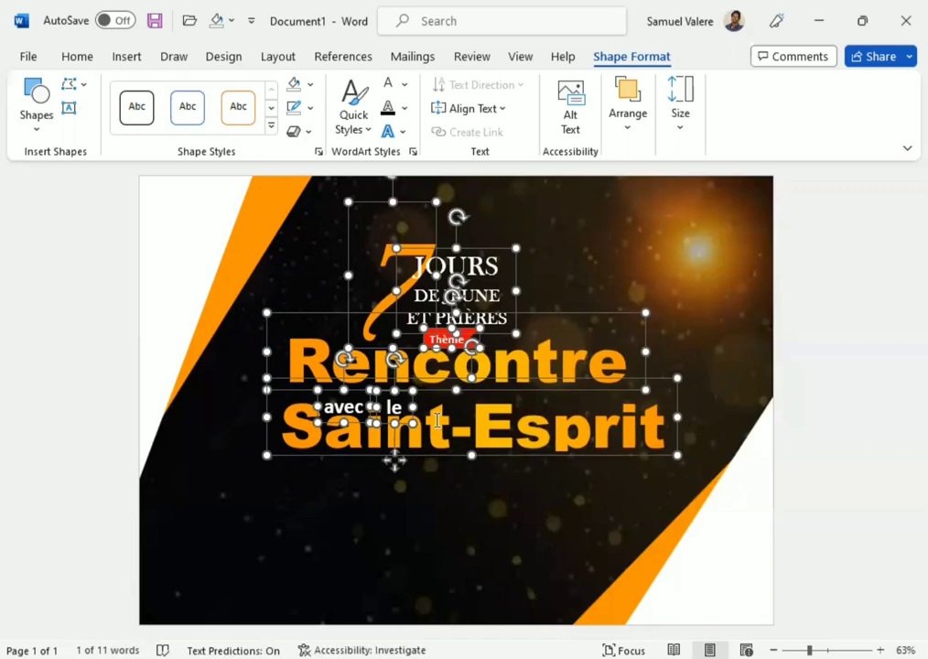
pyautogui.press('Down')
pyautogui.press('Down')
pyautogui.press('Down')
pyautogui.press('Down')
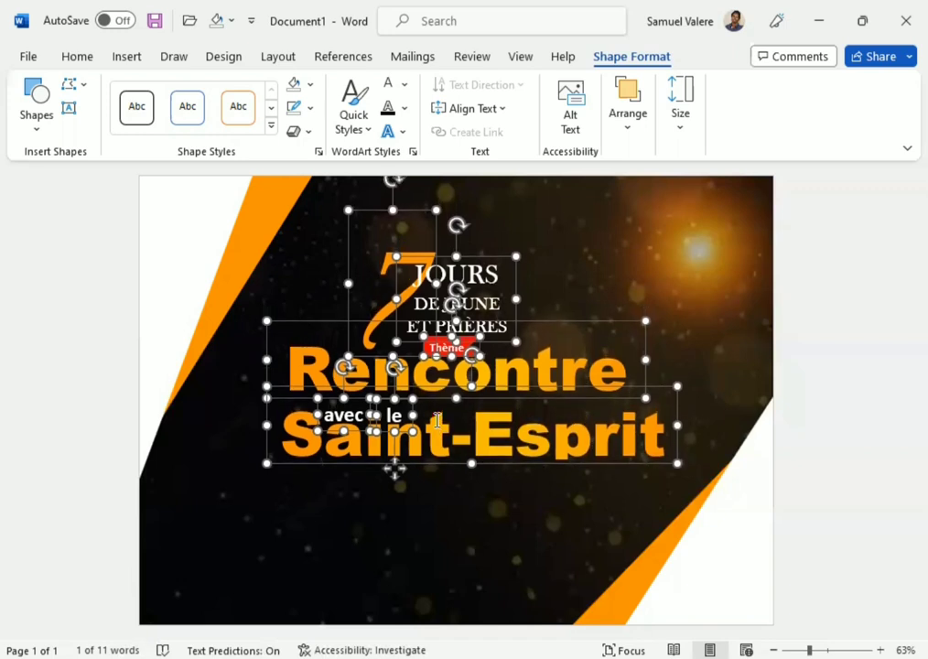
pyautogui.press('Down')
pyautogui.press('Down')
pyautogui.press('Down')
pyautogui.press('Down')
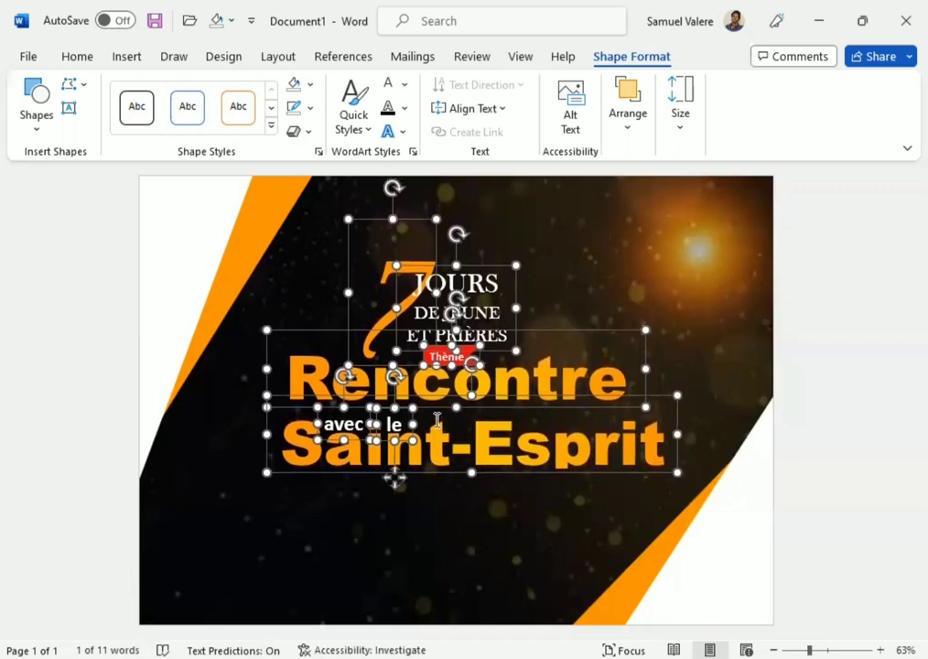
pyautogui.press('Down')
pyautogui.press('Down')
pyautogui.press('Down')
pyautogui.press('Down')
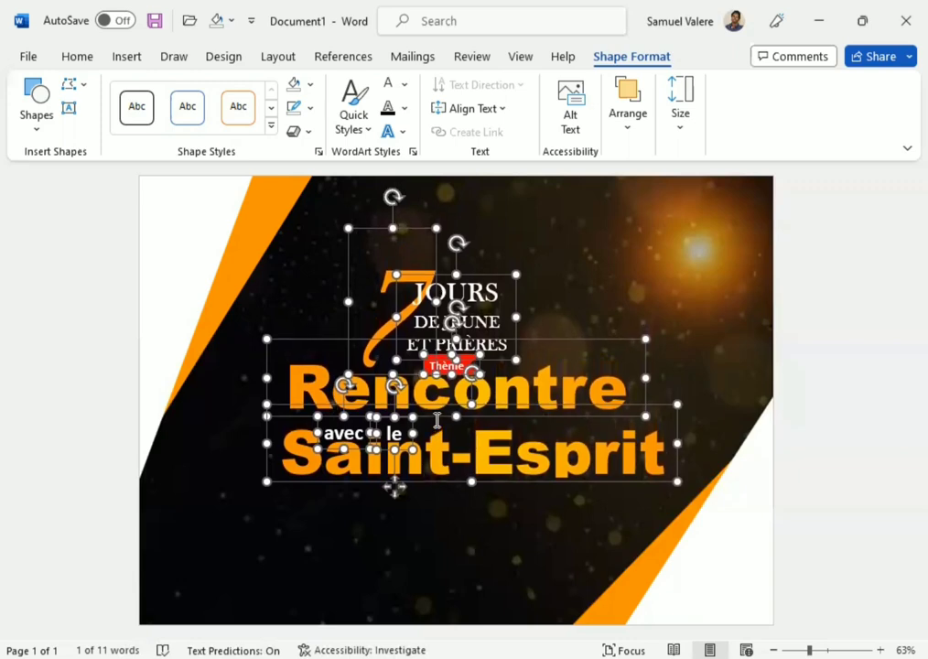
pyautogui.press('Down')
pyautogui.press('Down')
pyautogui.press('Down')
pyautogui.press('Down')
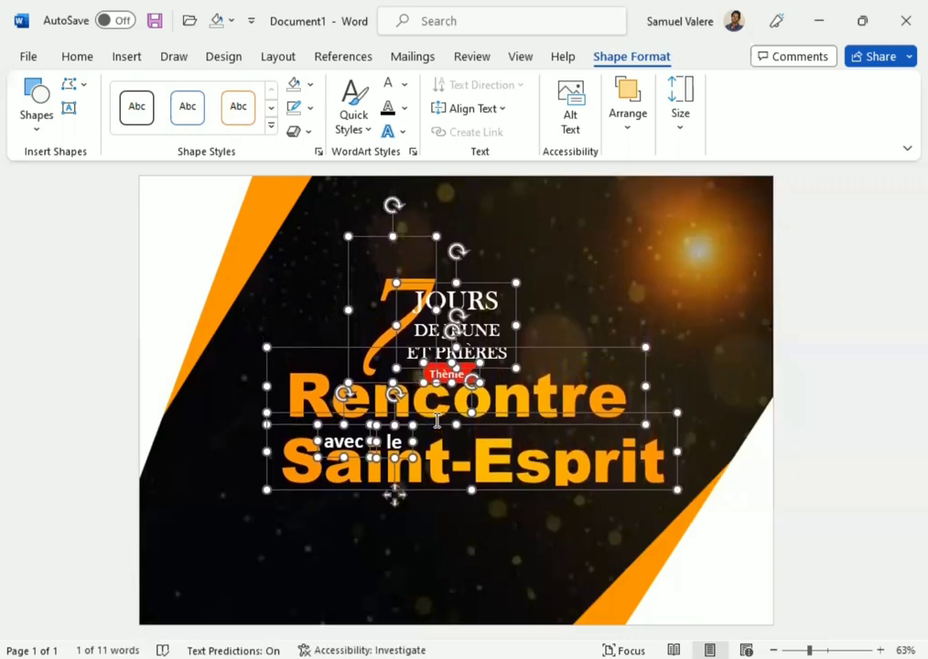
pyautogui.press('Down')
pyautogui.press('Down')
pyautogui.press('Down')
pyautogui.press('Down')
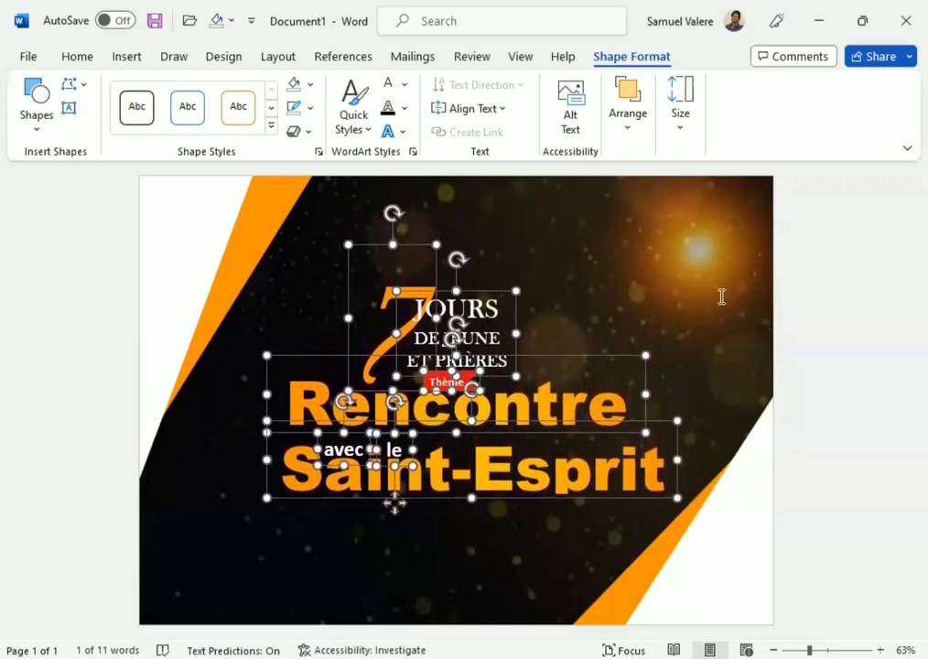
pyautogui.press('Down')
pyautogui.press('Down')
pyautogui.press('Down')
pyautogui.press('Down')
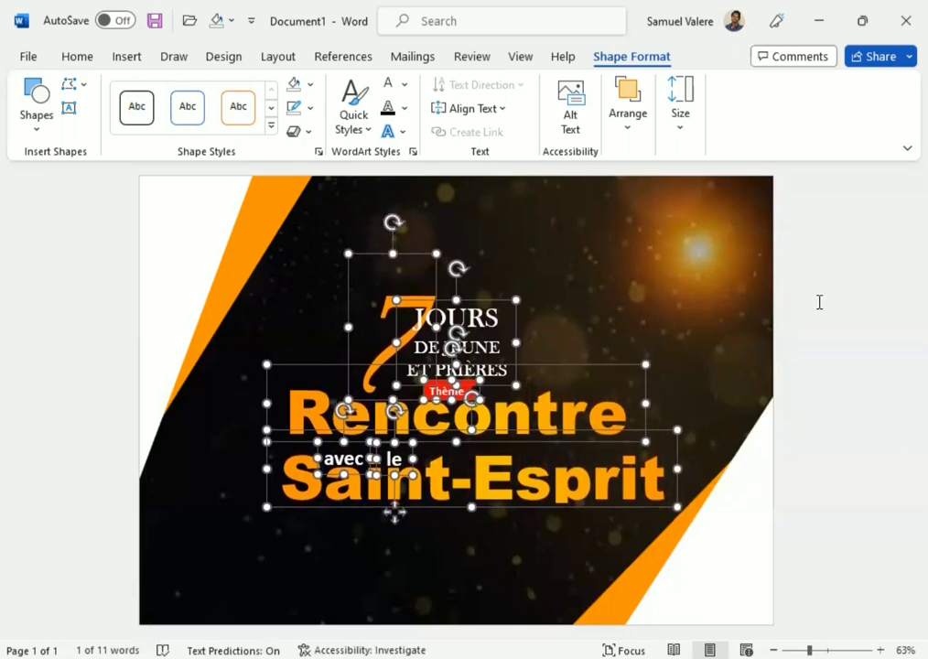
pyautogui.press('Down')
pyautogui.press('Down')
pyautogui.click(813, 306)
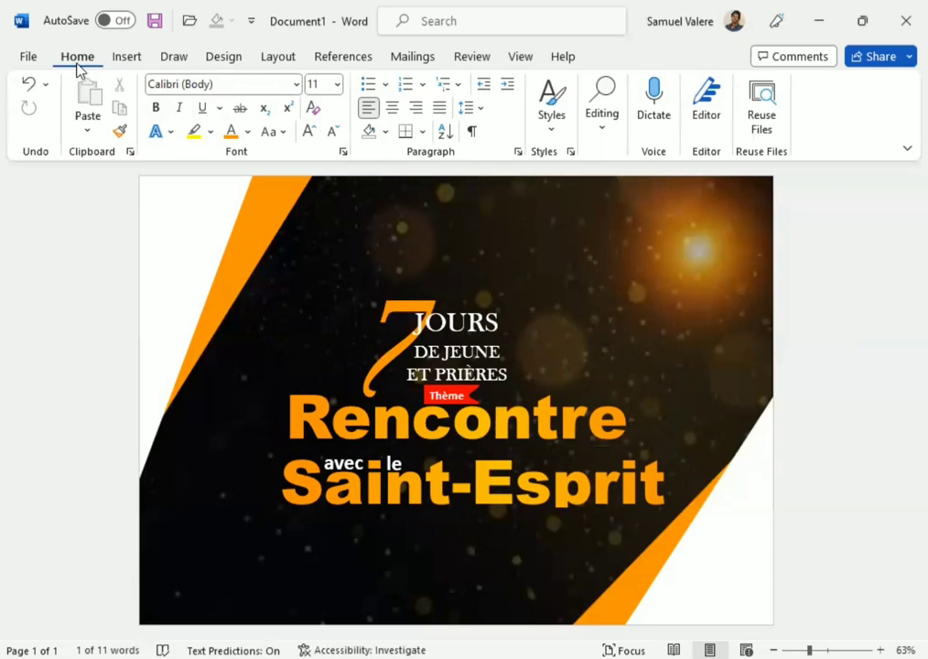
# Draw a text box near the flyer's top centre and type the church name 'Eglise De Dieu De Mont Nebo'.
pyautogui.click(127, 58)
pyautogui.click(203, 85)
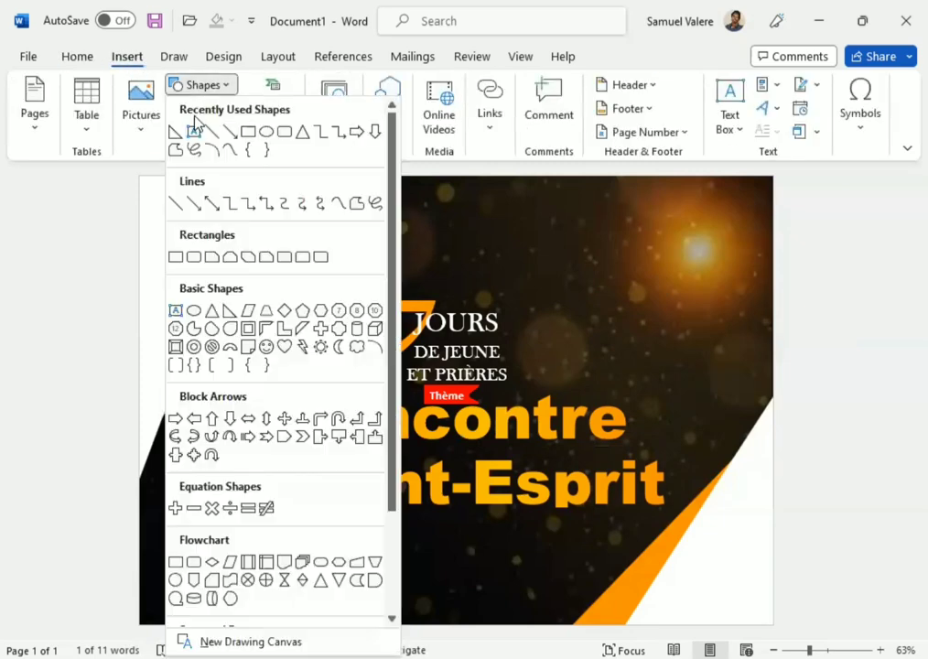
pyautogui.click(193, 131)
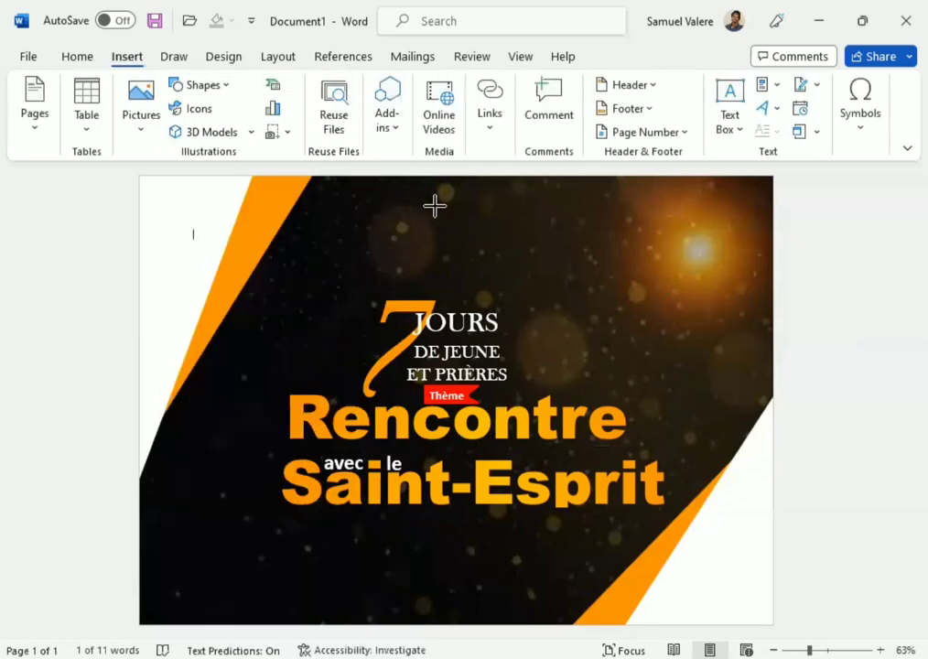
pyautogui.moveTo(395, 203); pyautogui.dragTo(502, 252)
pyautogui.write('Eglise De Dieu')
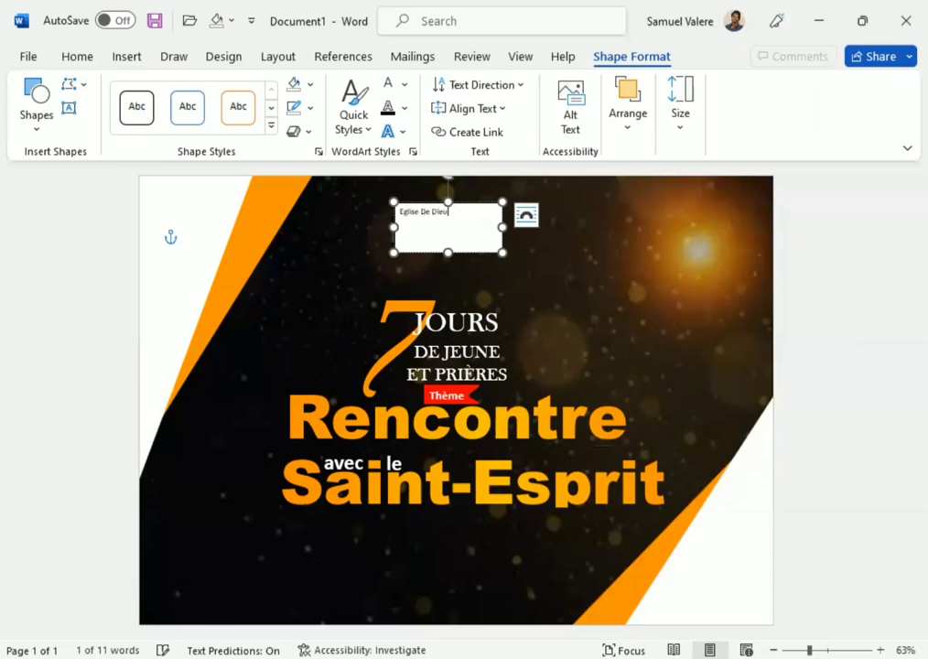
pyautogui.write('De MO')
pyautogui.write(' Nebo')
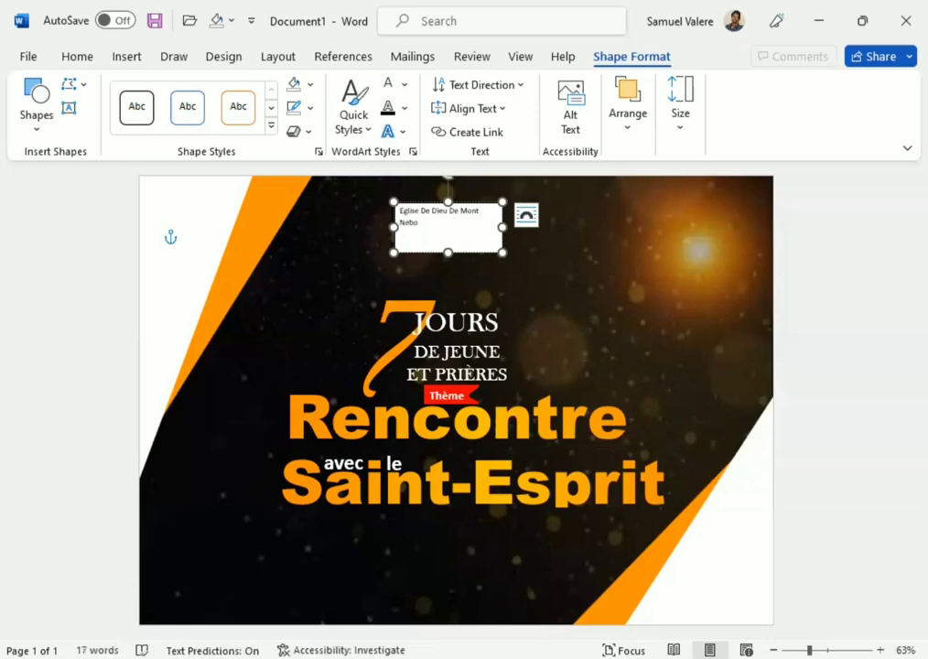
# Set the church name text to 14 pt.
pyautogui.moveTo(415, 222); pyautogui.dragTo(403, 216)
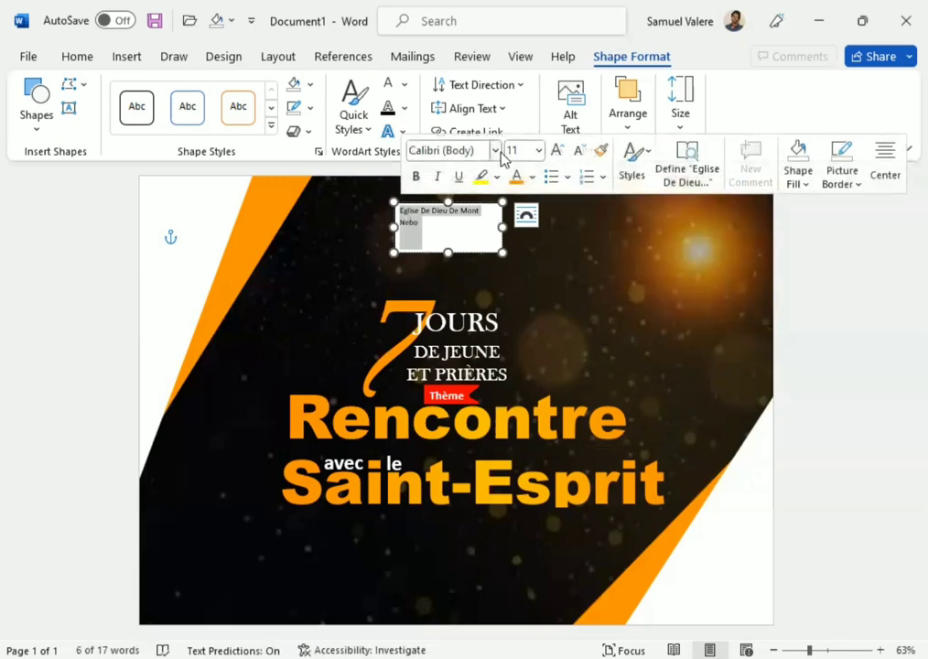
pyautogui.click(520, 157)
pyautogui.write('14')
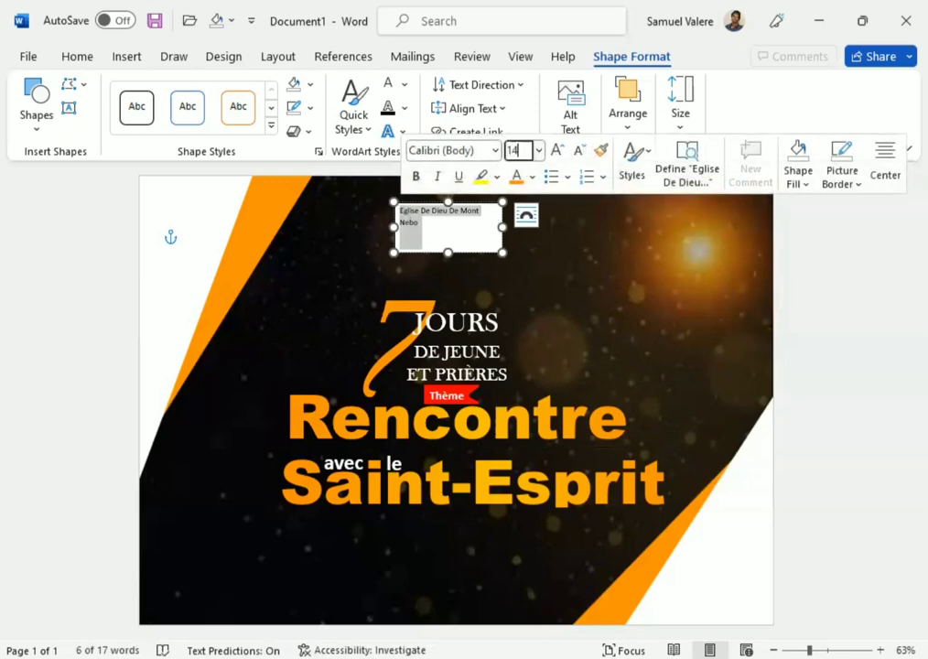
pyautogui.press('Return')
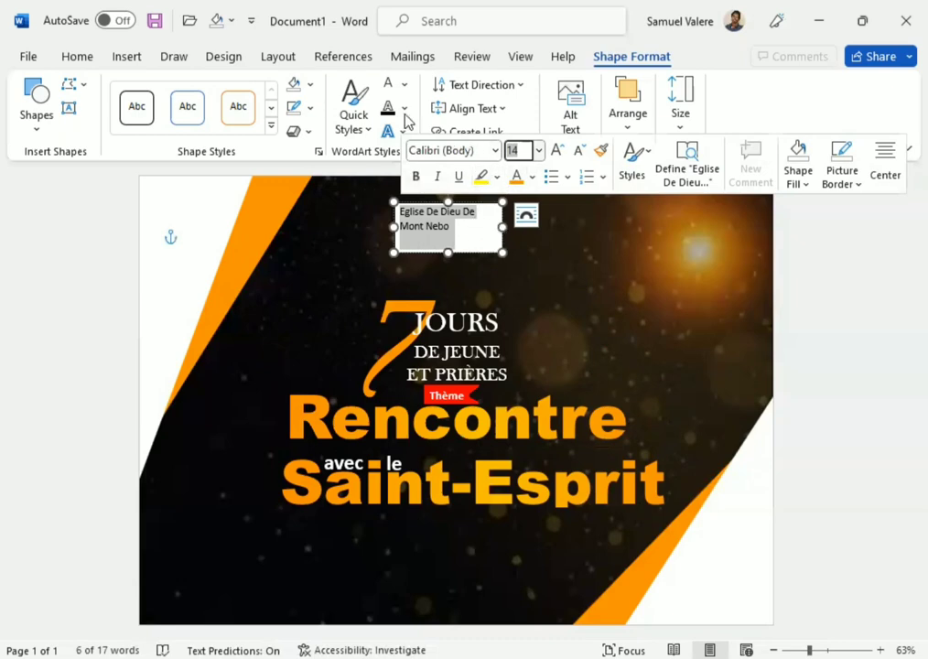
# Make the church name text white in a box with no fill and no border.
pyautogui.click(403, 84)
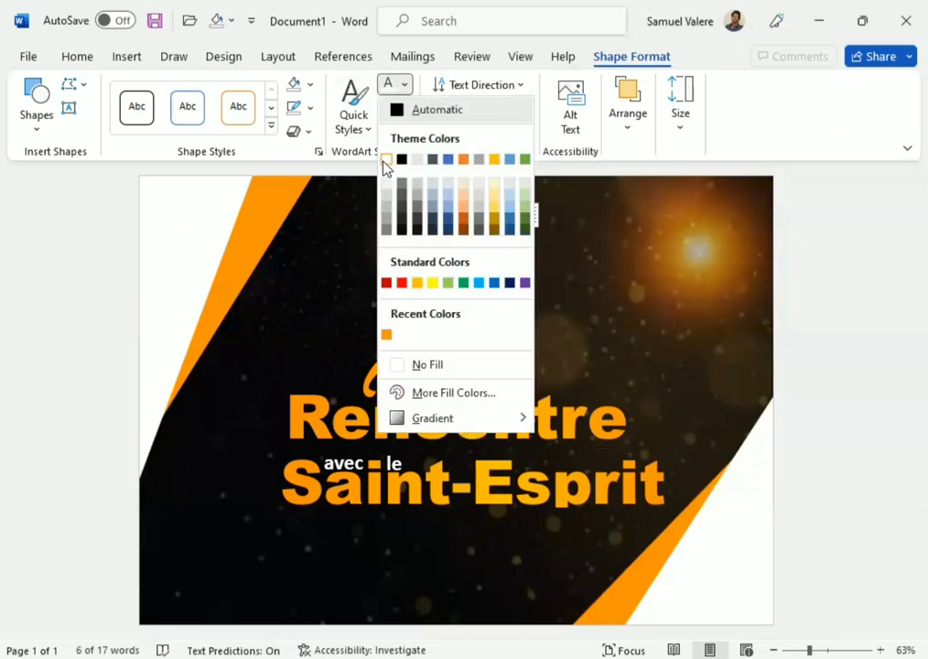
pyautogui.click(385, 160)
pyautogui.click(303, 84)
pyautogui.click(311, 338)
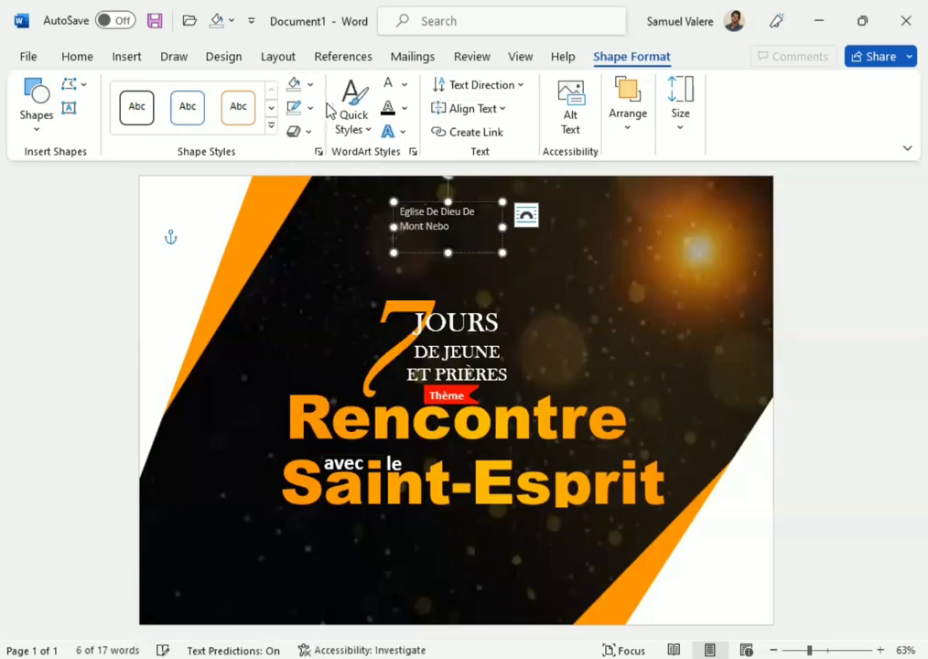
pyautogui.click(312, 109)
pyautogui.click(309, 360)
# Format the church name as bold Arial Black capitals, wrapped to three centred lines, and reposition it.
pyautogui.click(79, 56)
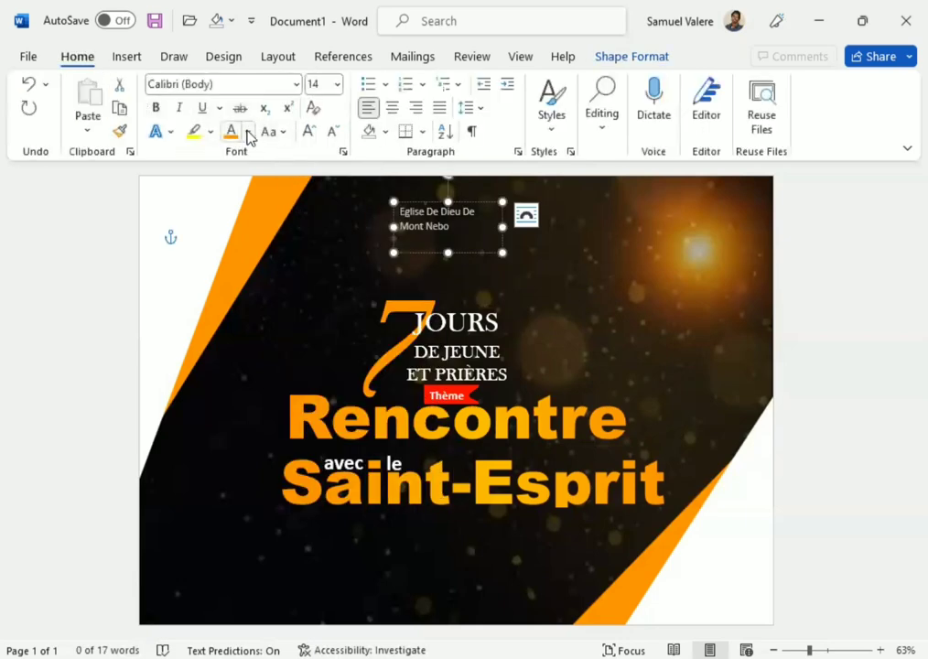
pyautogui.click(157, 108)
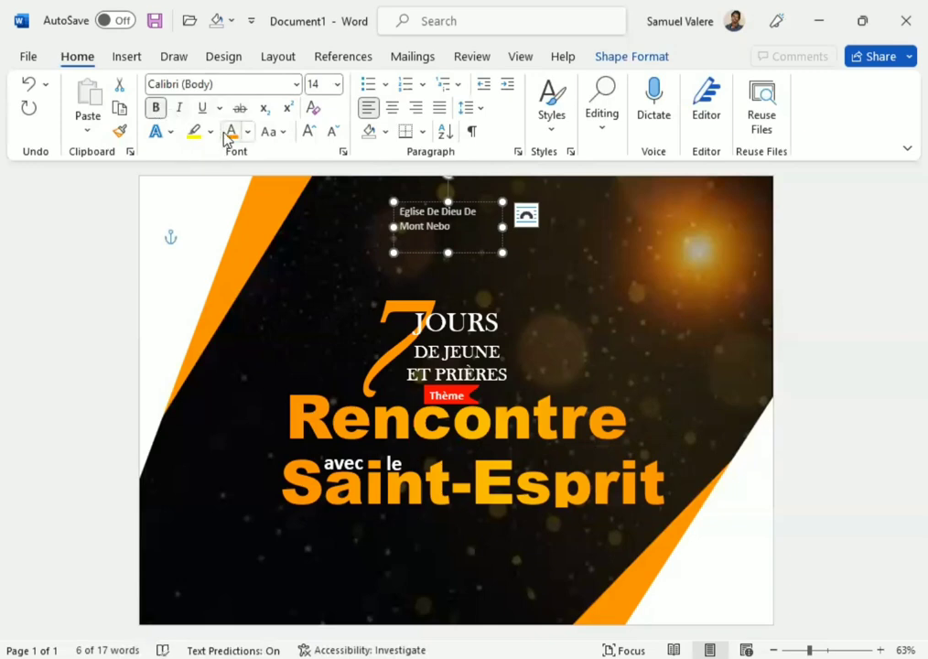
pyautogui.click(219, 84)
pyautogui.write('Arial Black')
pyautogui.press('Return')
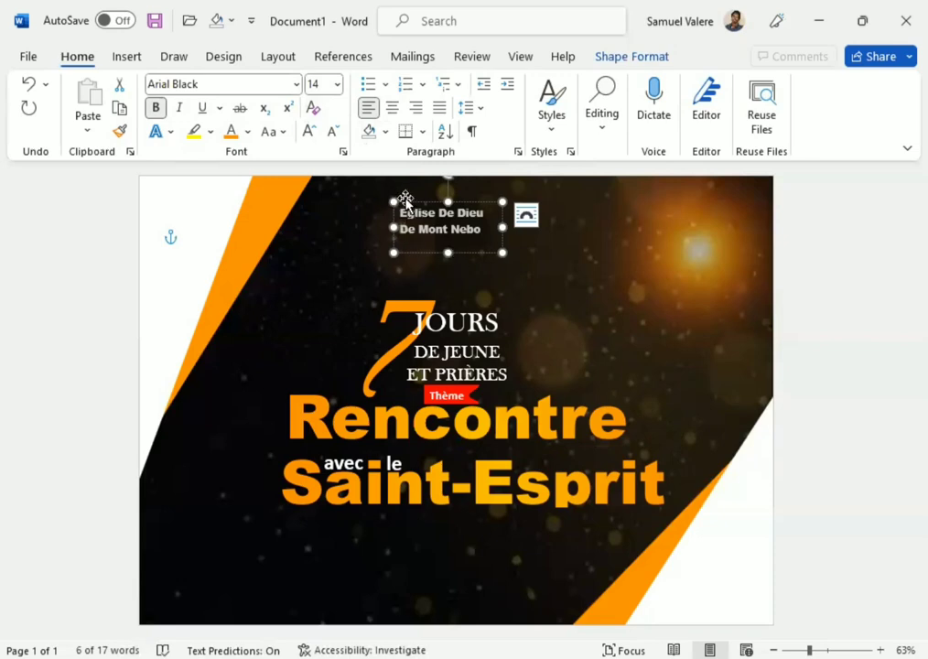
pyautogui.hotkey('ctrl', 'shift', 'a')
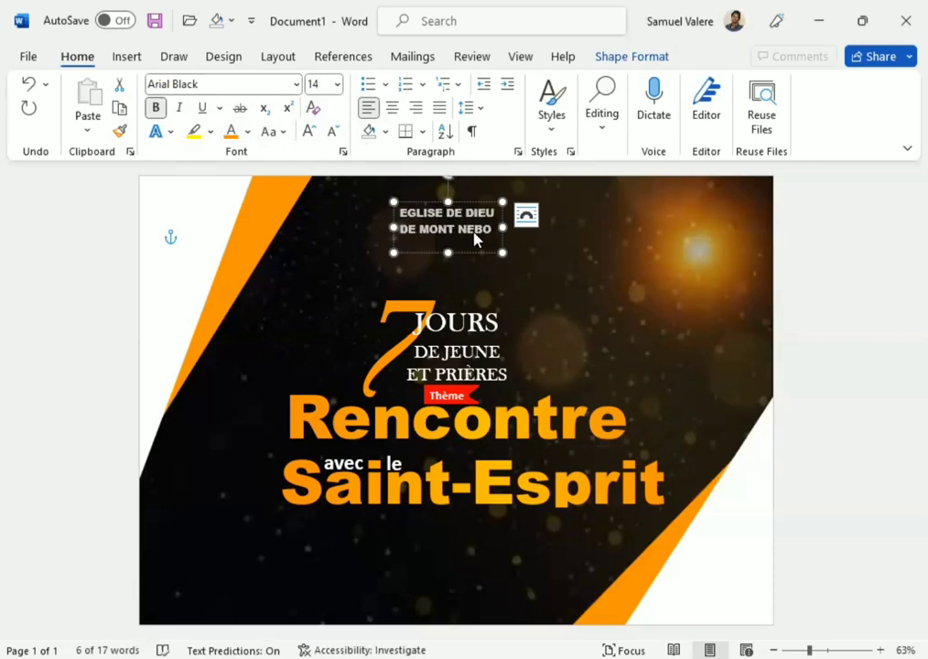
pyautogui.moveTo(501, 227); pyautogui.dragTo(490, 230)
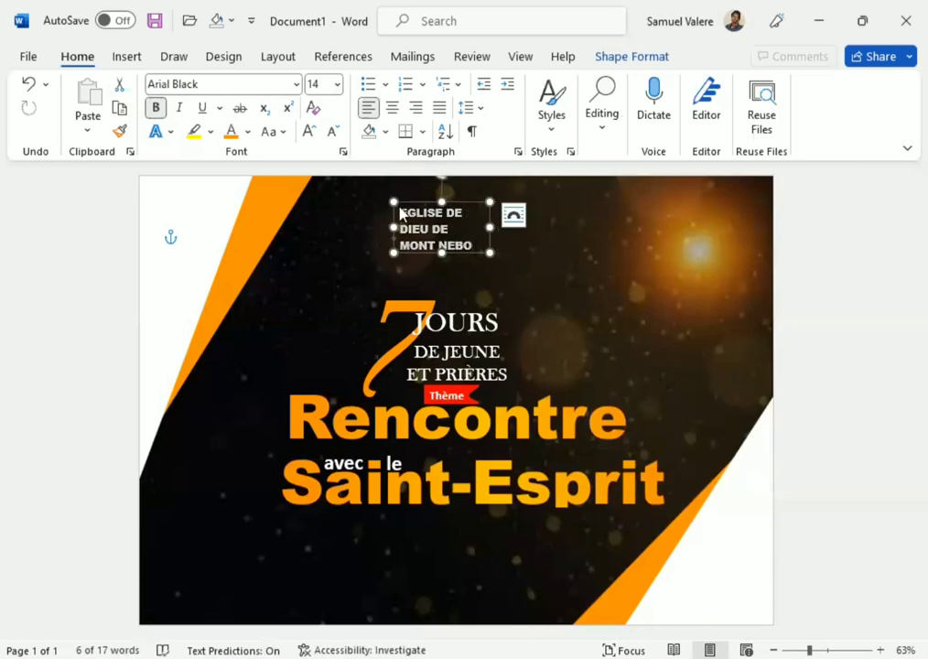
pyautogui.click(393, 108)
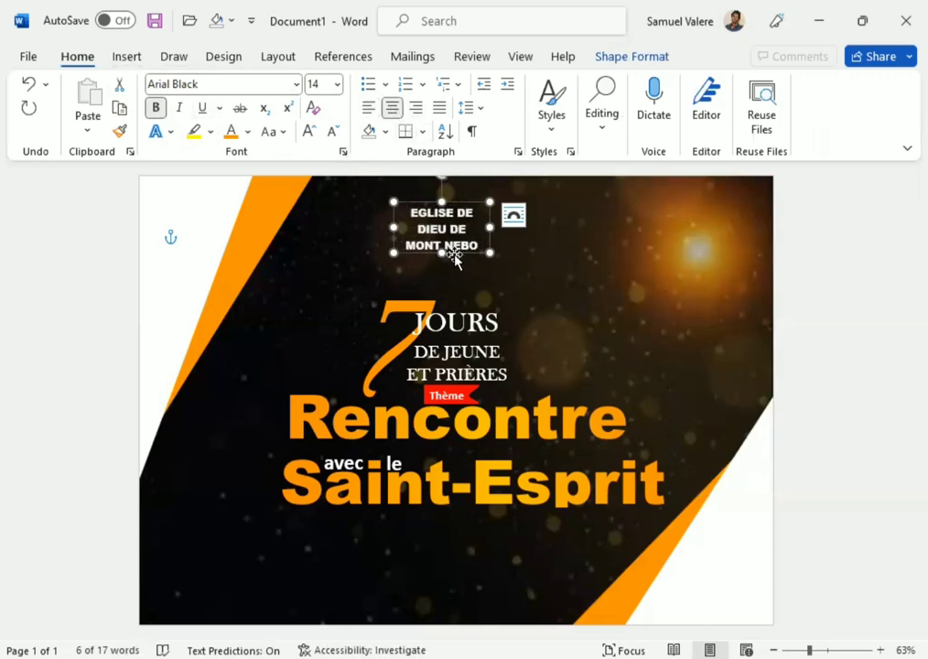
pyautogui.moveTo(455, 258)
pyautogui.mouseDown()
pyautogui.moveTo(467, 242)
pyautogui.moveTo(473, 252)
pyautogui.mouseUp()
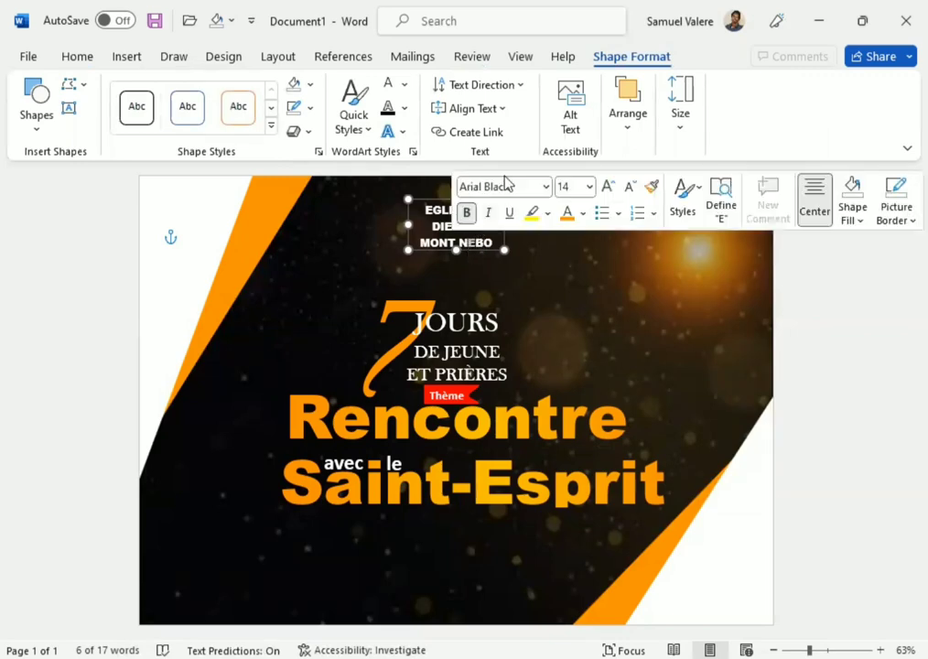
# Draw a small oval circle to the left of the church name.
pyautogui.click(128, 57)
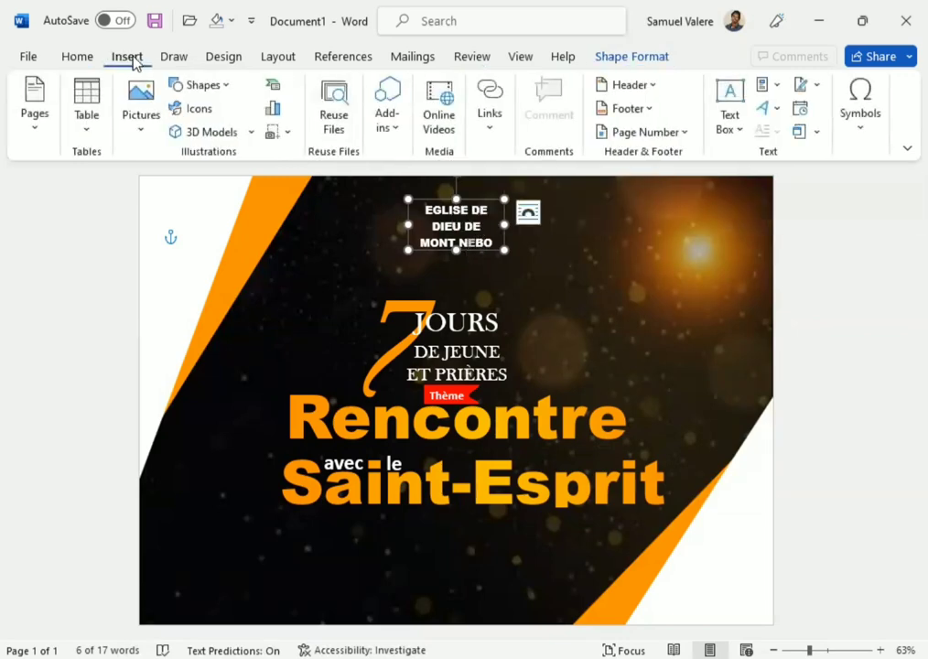
pyautogui.click(895, 195)
pyautogui.click(881, 197)
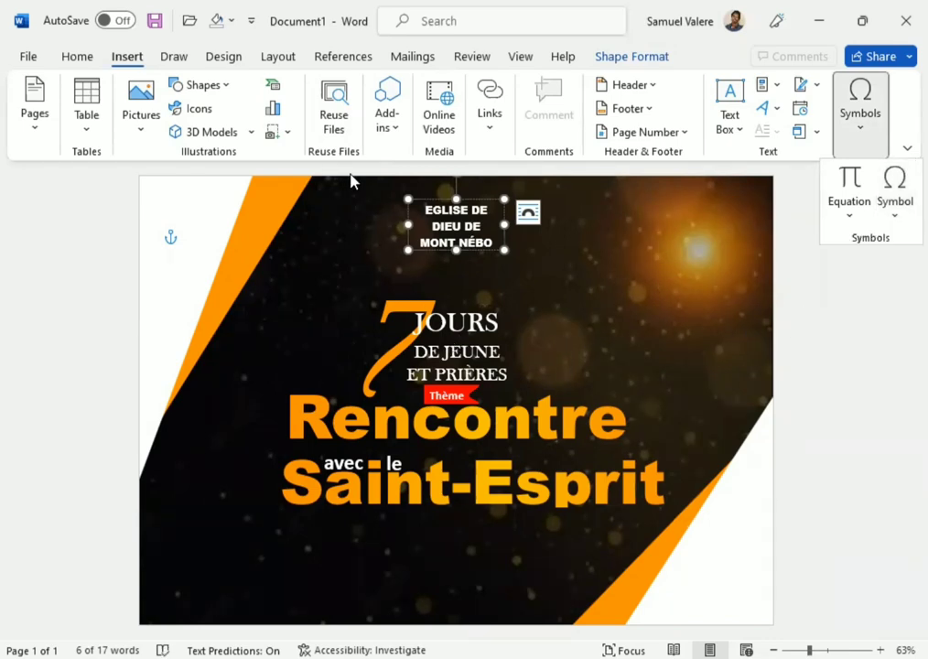
pyautogui.click(205, 87)
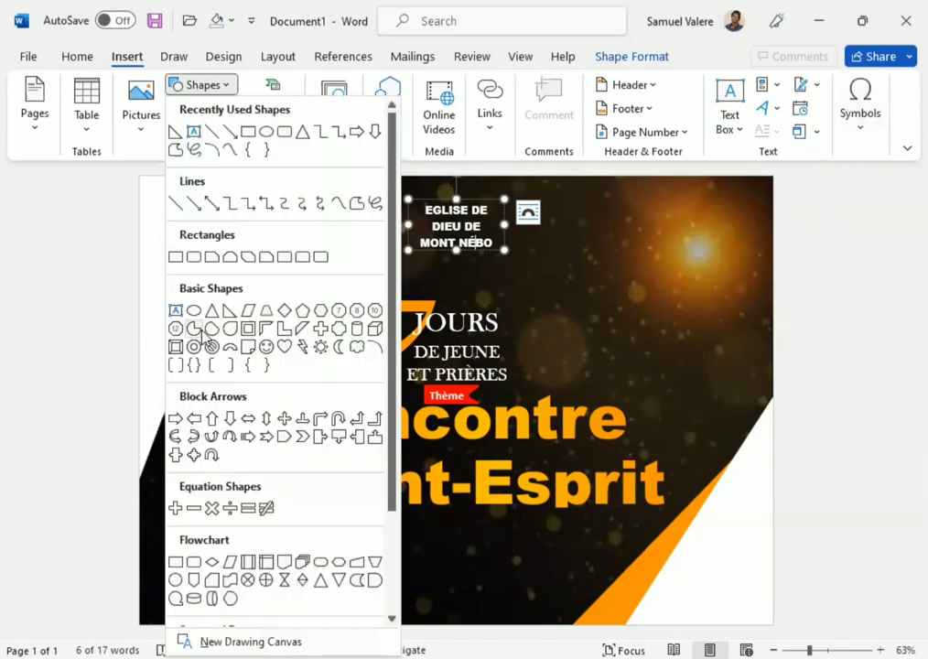
pyautogui.click(195, 329)
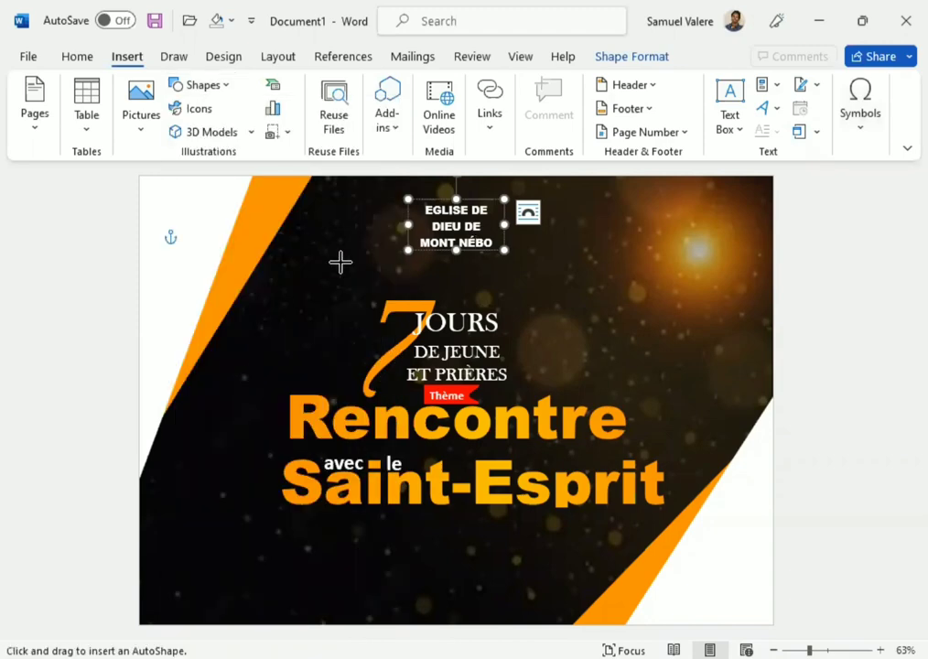
pyautogui.moveTo(330, 195)
pyautogui.mouseDown()
pyautogui.moveTo(392, 265)
pyautogui.moveTo(375, 222)
pyautogui.mouseUp()
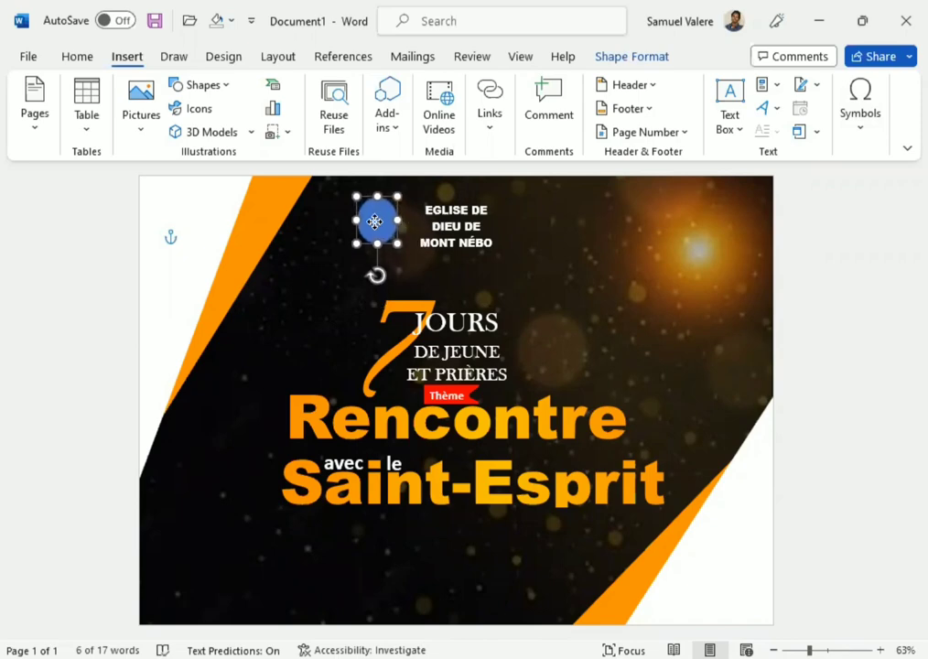
# Give the circle no fill and a 2¼ pt orange outline.
pyautogui.click(600, 57)
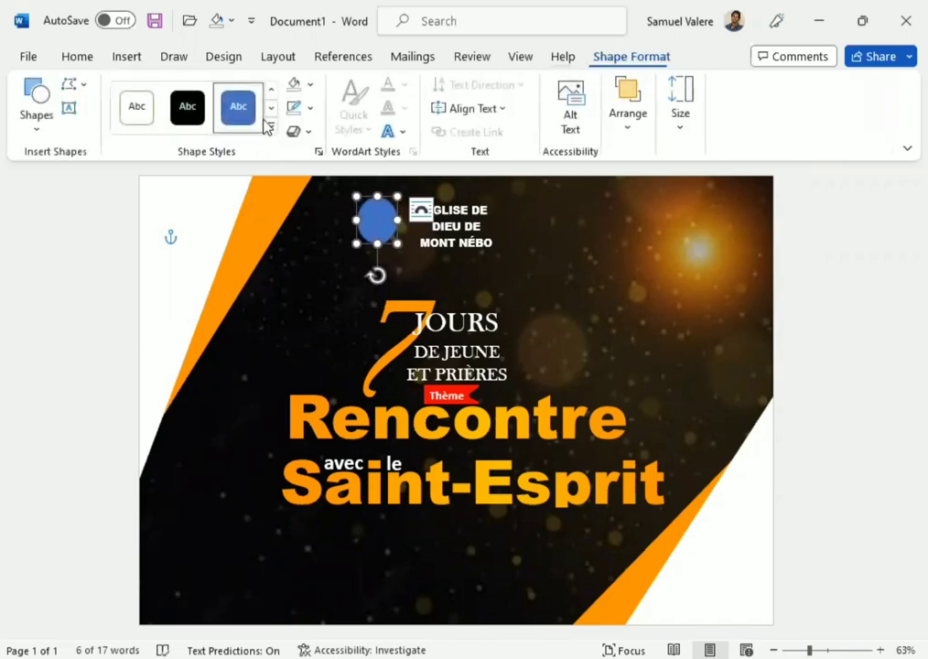
pyautogui.click(302, 84)
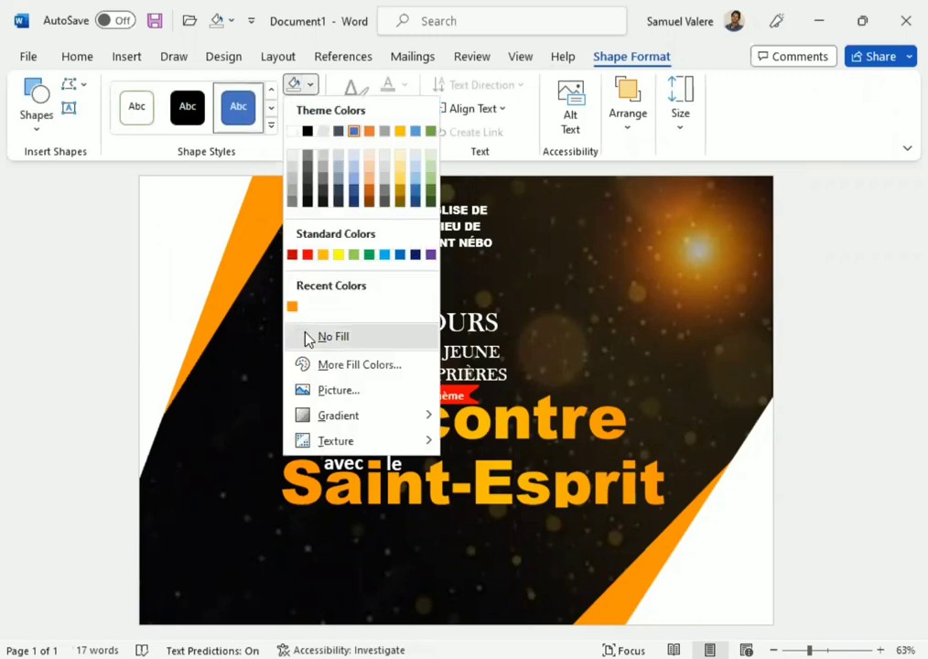
pyautogui.click(307, 338)
pyautogui.click(295, 108)
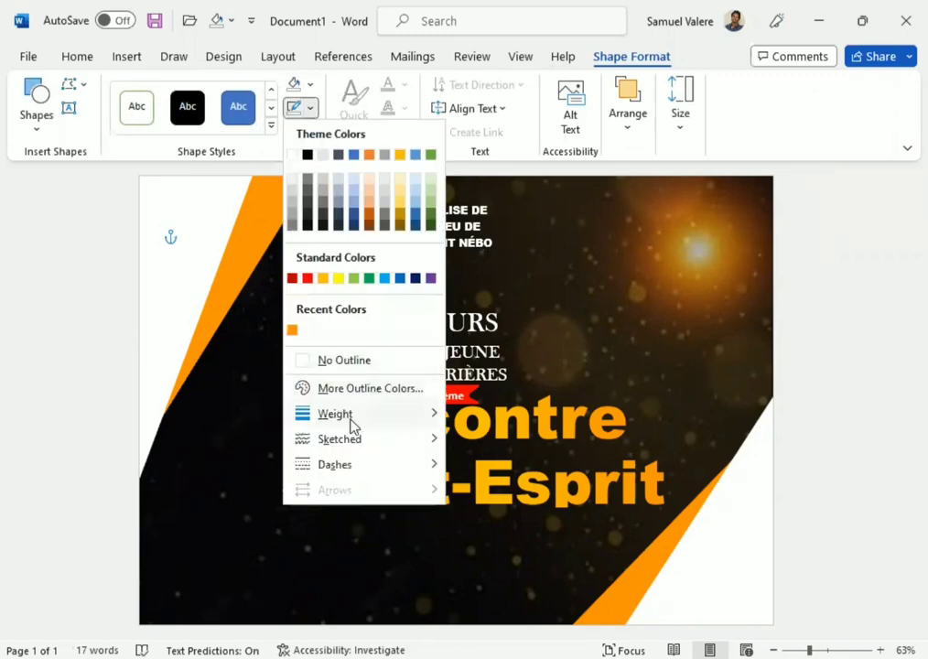
pyautogui.click(353, 421)
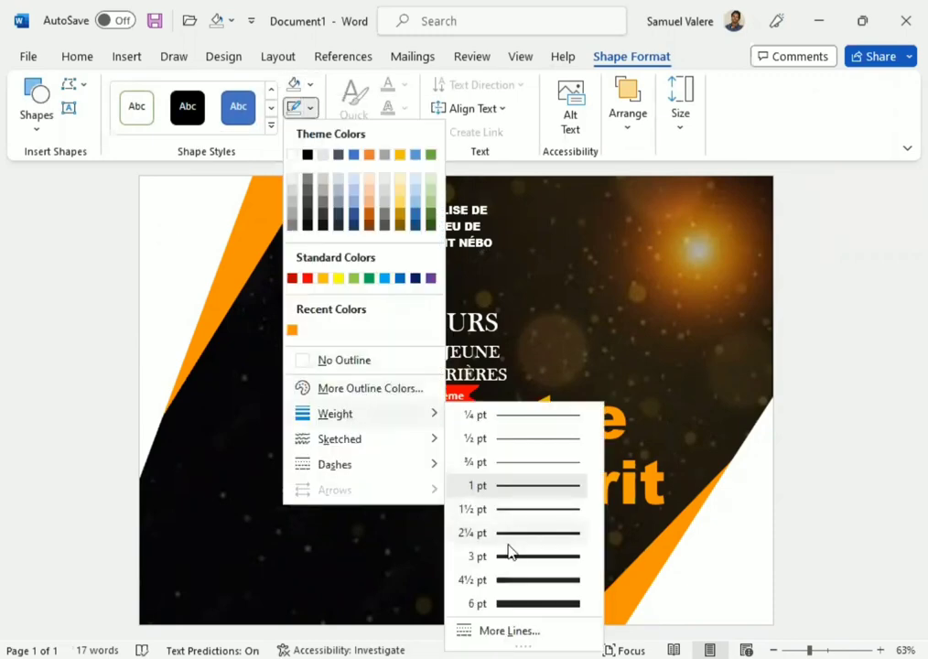
pyautogui.click(514, 536)
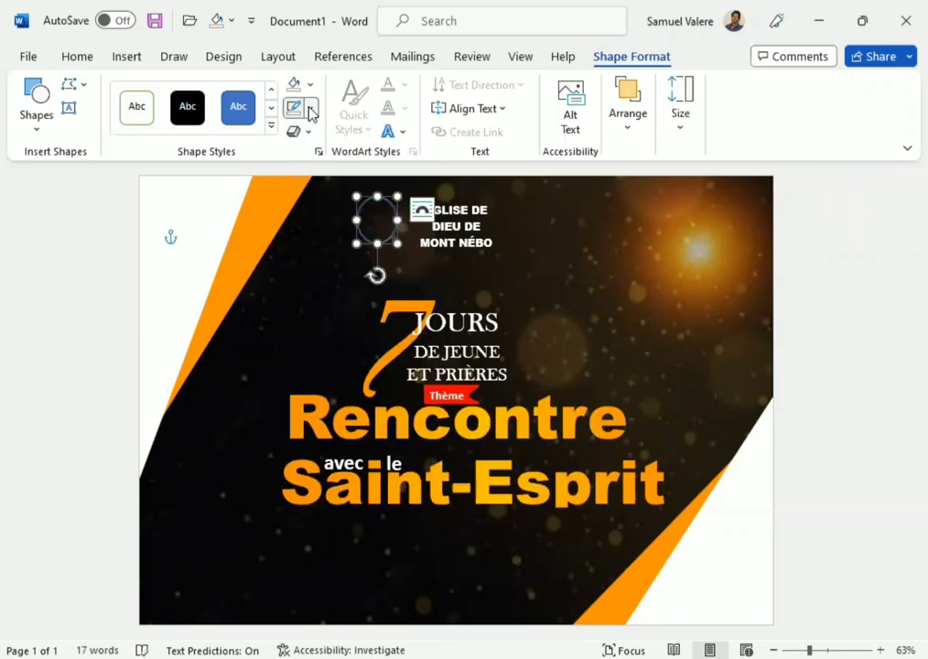
pyautogui.click(308, 108)
pyautogui.click(292, 330)
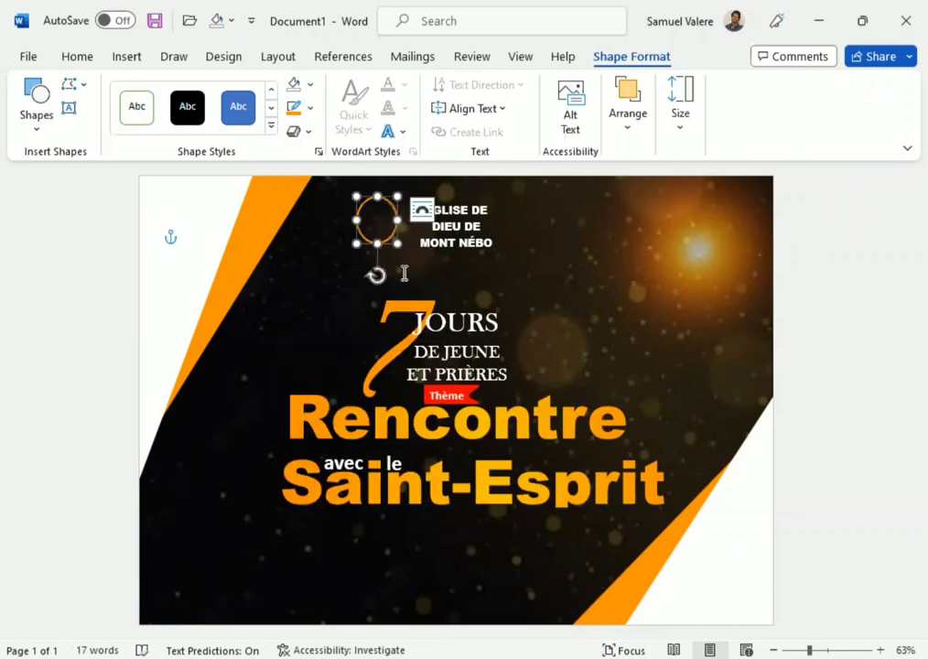
# Draw a small text box reading 'Logo' and make it bold 26 pt.
pyautogui.click(69, 107)
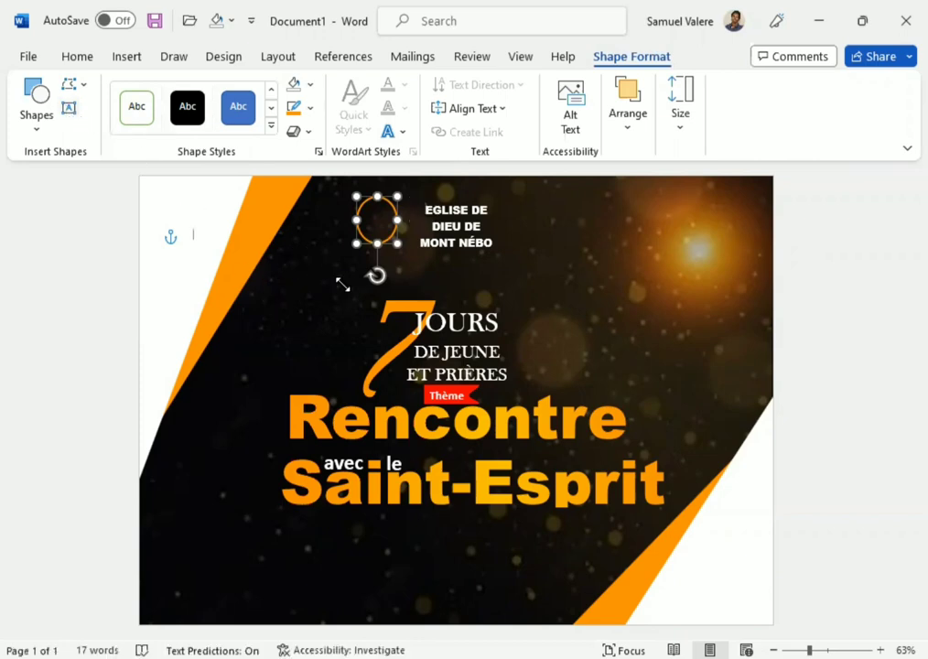
pyautogui.moveTo(343, 284); pyautogui.dragTo(291, 260)
pyautogui.write('Logo')
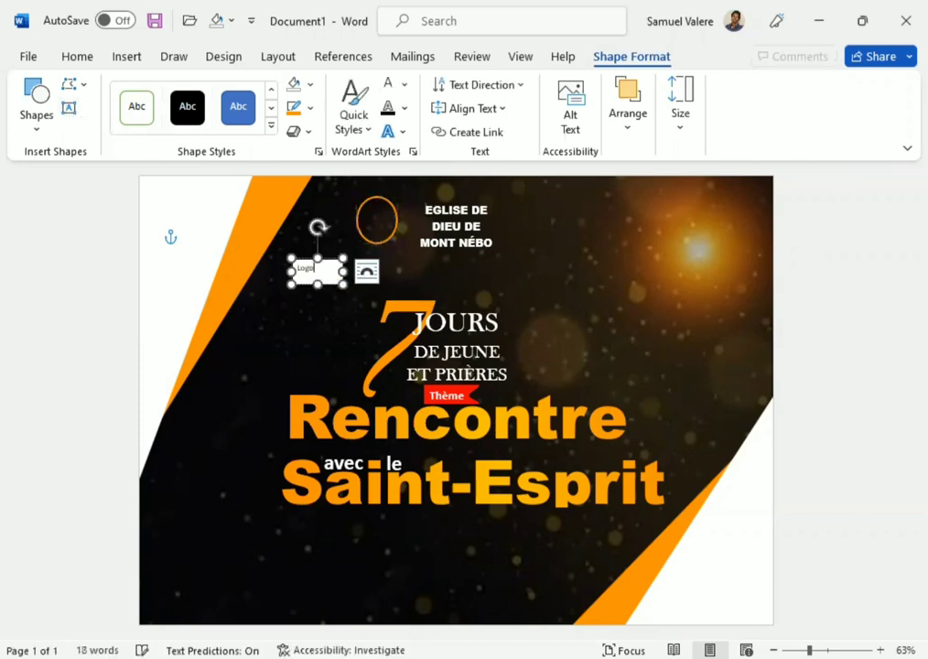
pyautogui.doubleClick(305, 269)
pyautogui.click(413, 211)
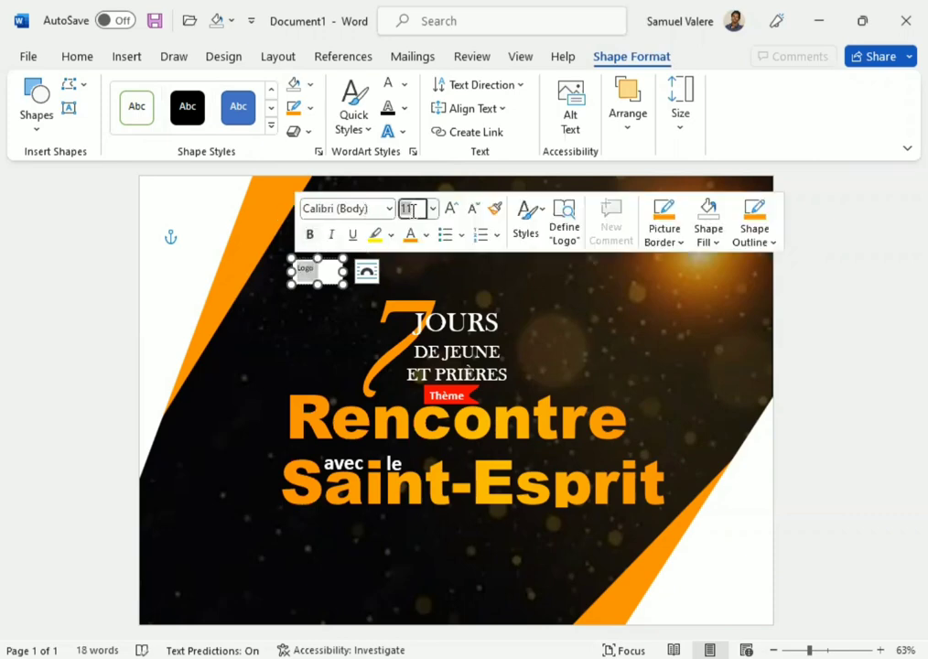
pyautogui.write('20')
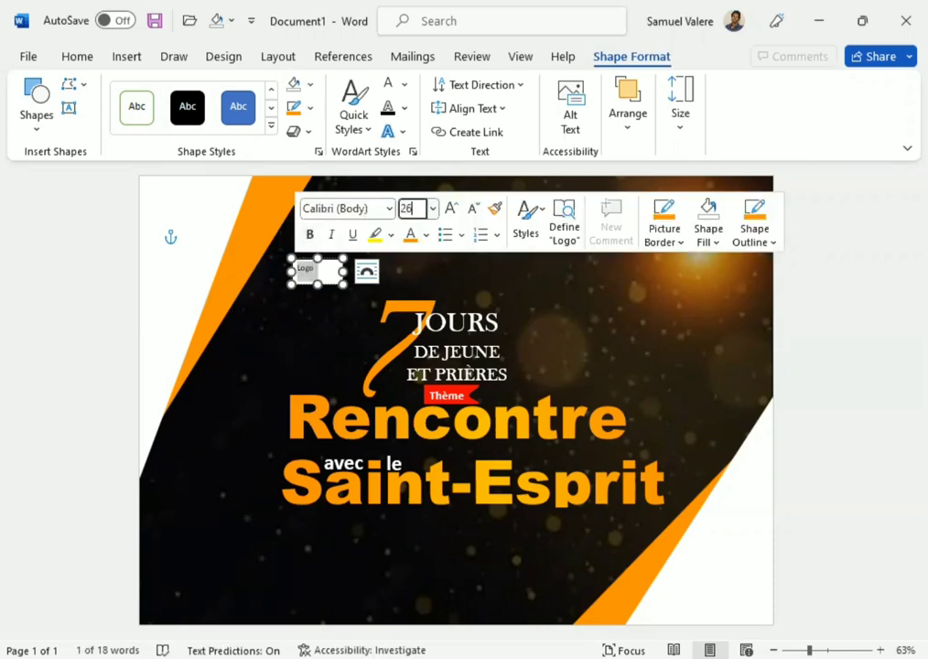
pyautogui.press('Return')
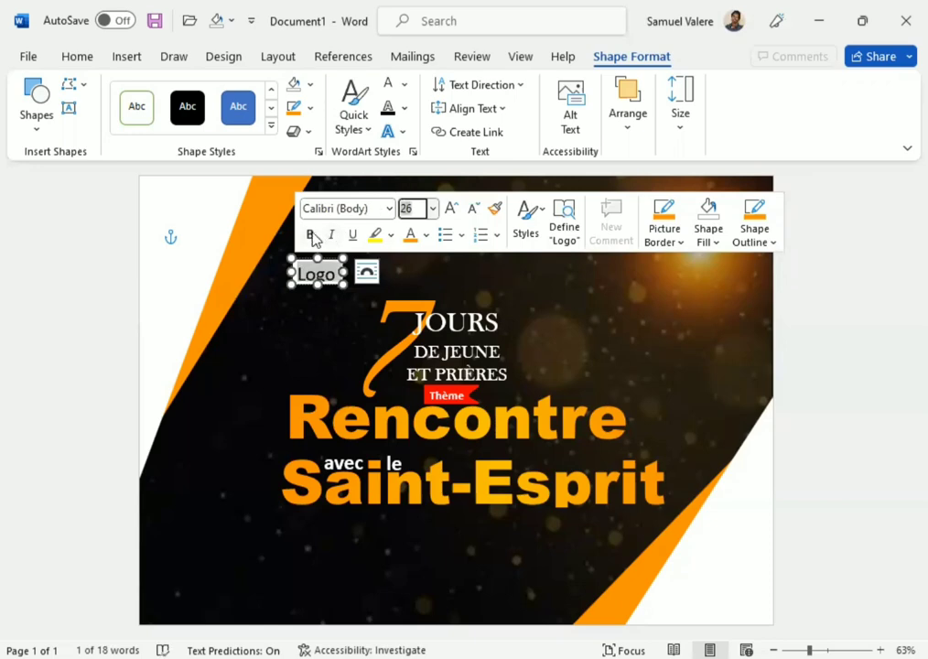
pyautogui.click(311, 237)
# Give the Logo box no fill and no outline, make the text white, and center it in the orange circle.
pyautogui.click(319, 291)
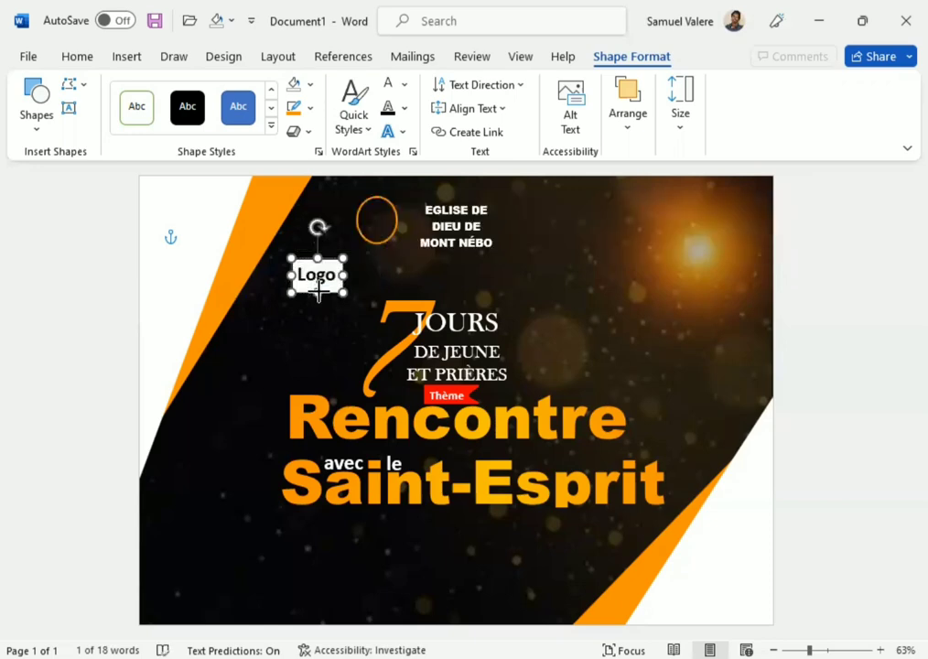
pyautogui.click(310, 84)
pyautogui.click(302, 344)
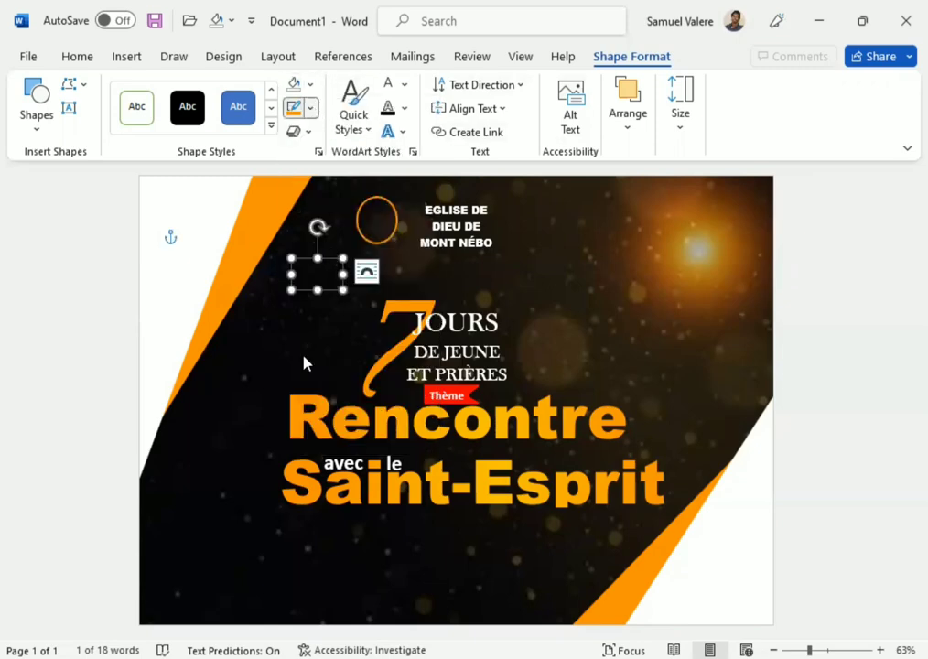
pyautogui.click(307, 364)
pyautogui.click(404, 84)
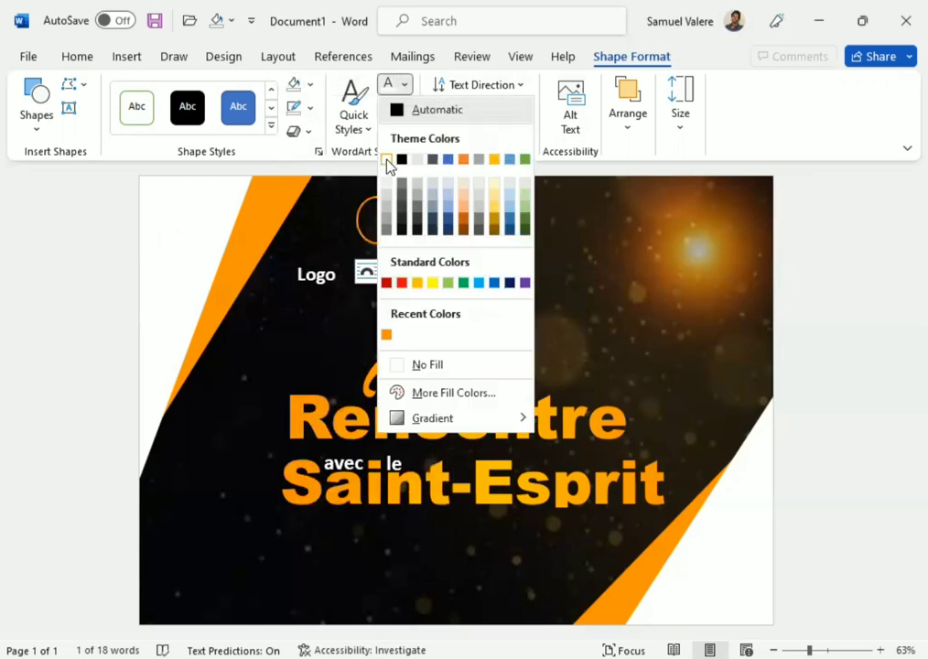
pyautogui.click(388, 161)
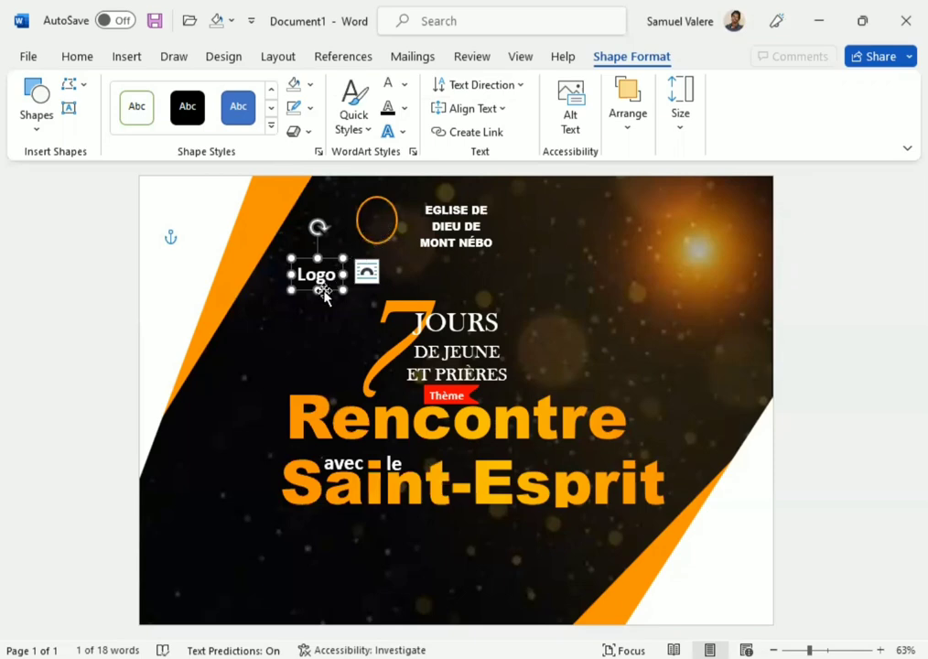
pyautogui.moveTo(323, 291); pyautogui.dragTo(382, 232)
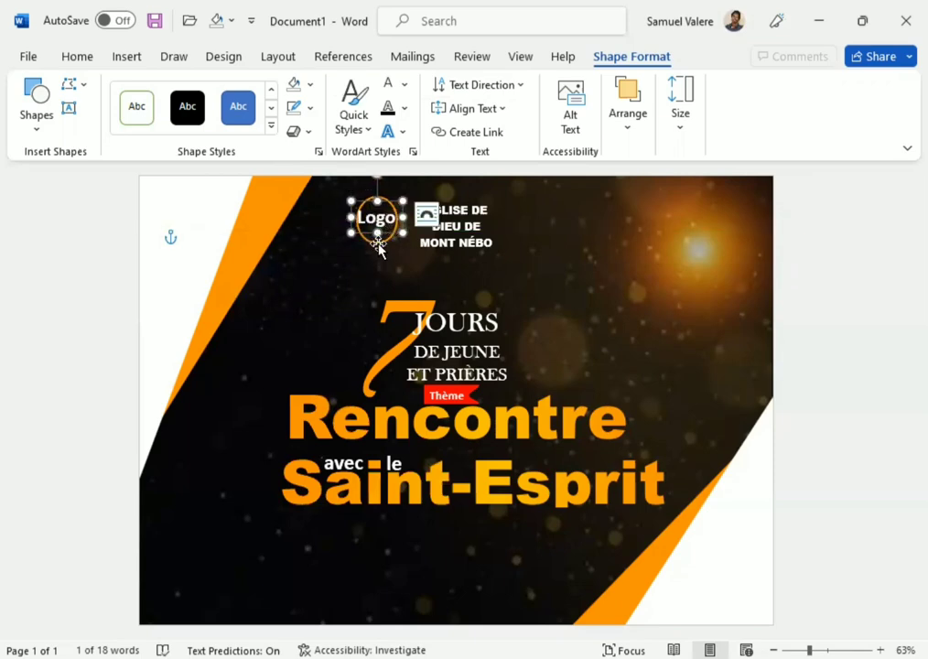
# Enlarge the orange circle around the Logo slightly.
pyautogui.click(379, 245)
pyautogui.moveTo(398, 247); pyautogui.dragTo(396, 246)
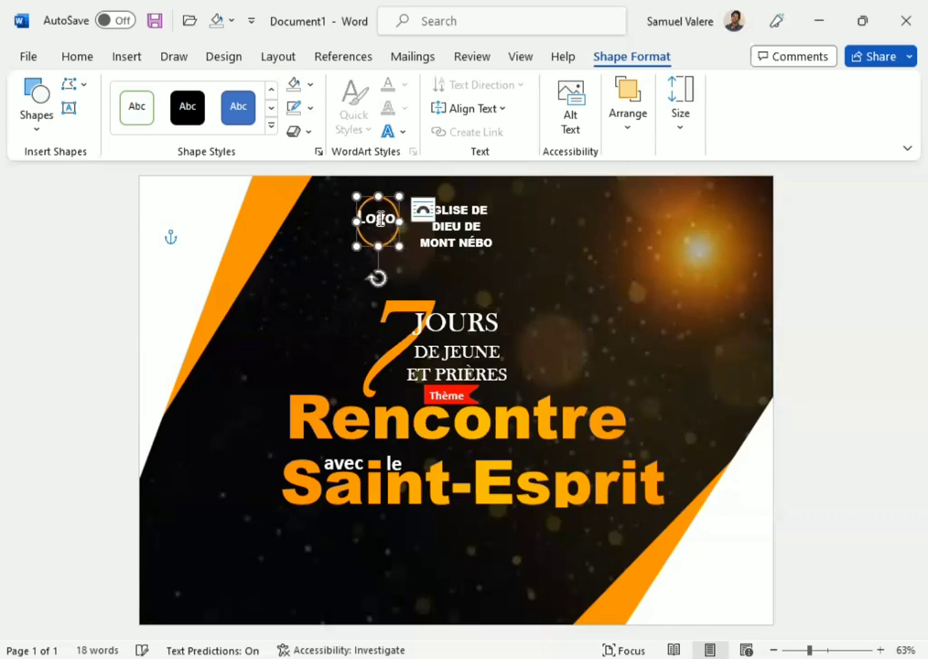
pyautogui.click(384, 227)
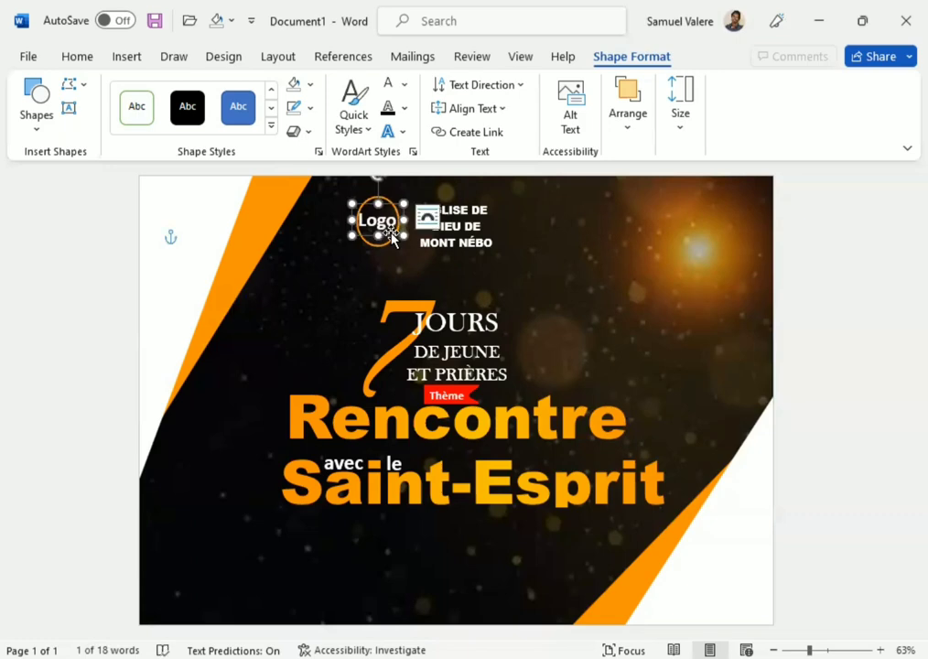
# Nudge the EGLISE DE DIEU DE MONT NÉBO text left toward the Logo and shift the red Thème label slightly down.
pyautogui.click(468, 244)
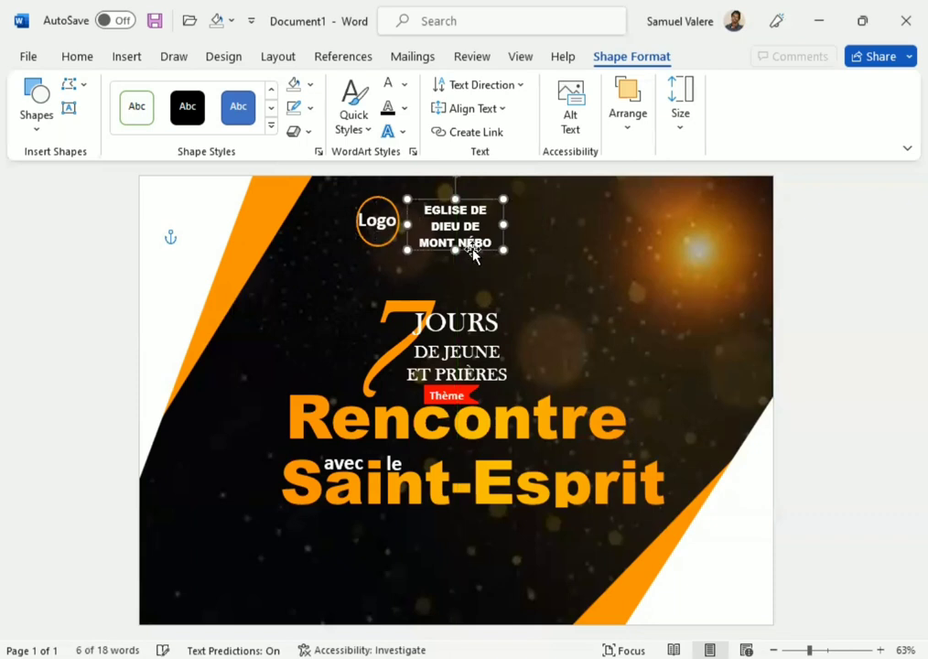
pyautogui.press('Left')
pyautogui.press('Left')
pyautogui.press('Left')
pyautogui.press('Left')
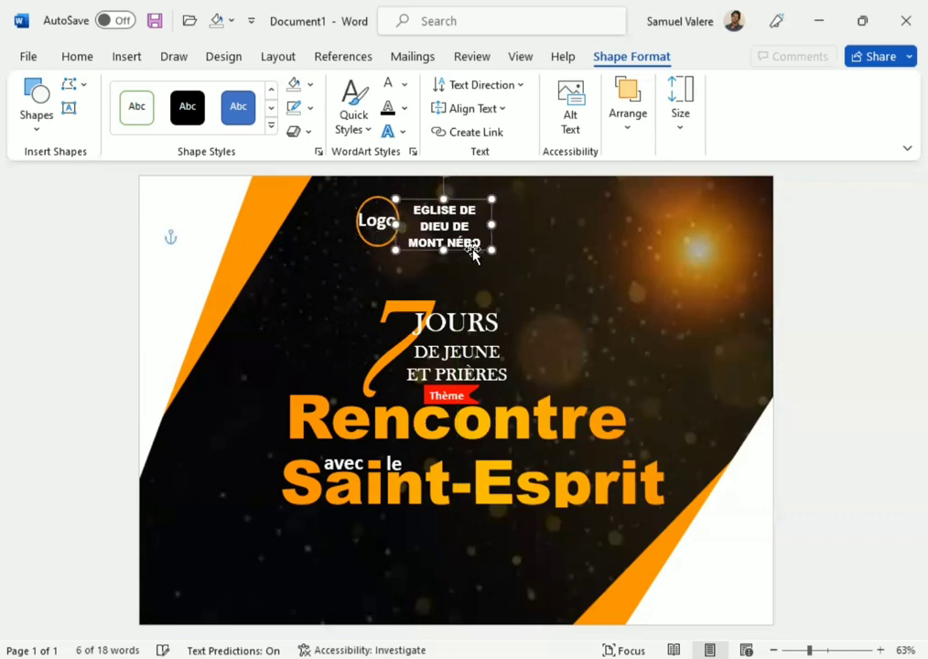
pyautogui.press('Left')
pyautogui.press('Left')
pyautogui.press('Left')
pyautogui.press('Left')
pyautogui.press('Left')
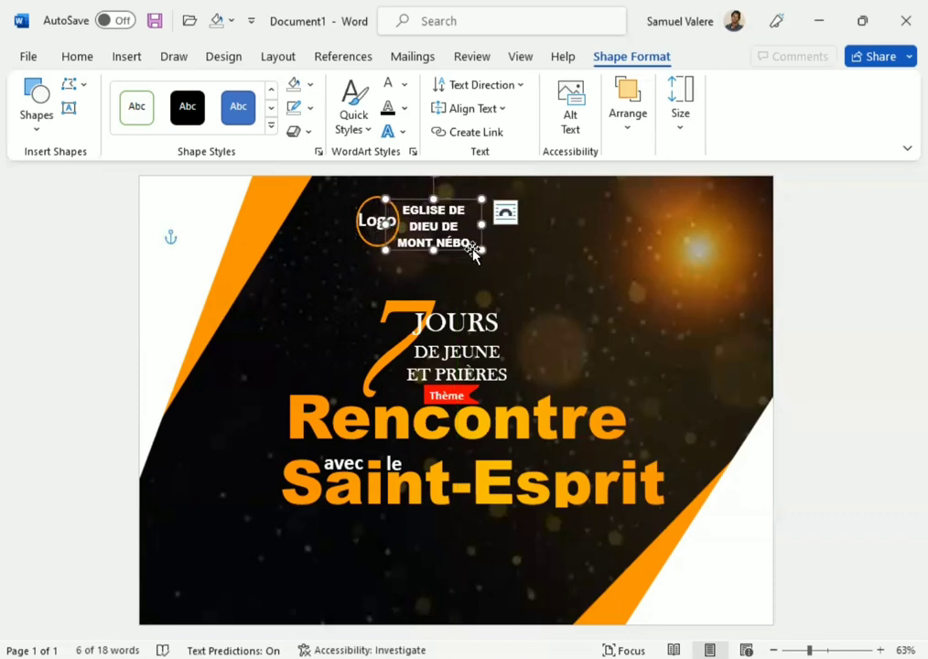
pyautogui.press('Left')
pyautogui.press('Left')
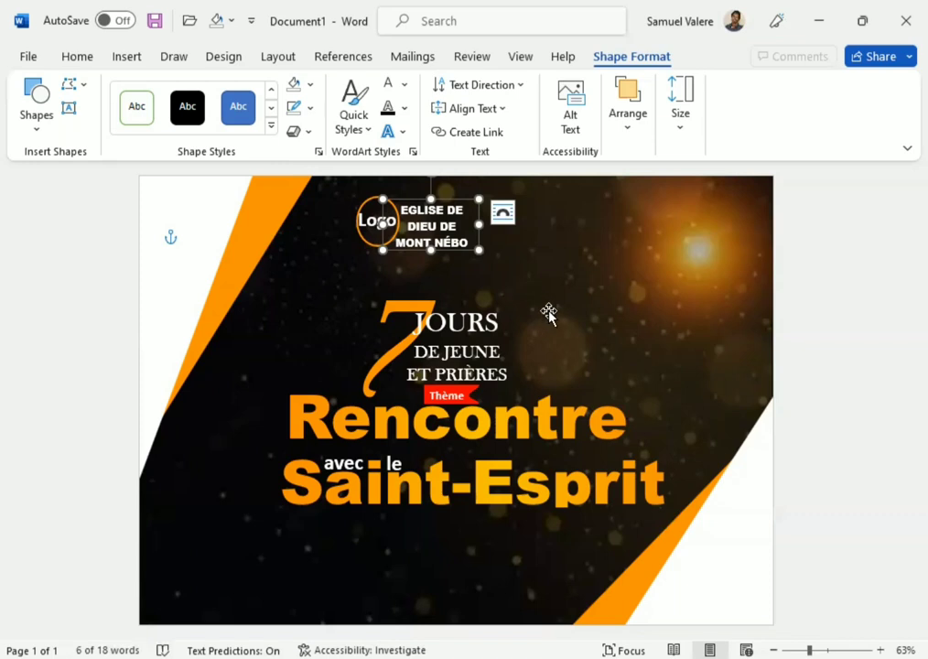
pyautogui.click(463, 392)
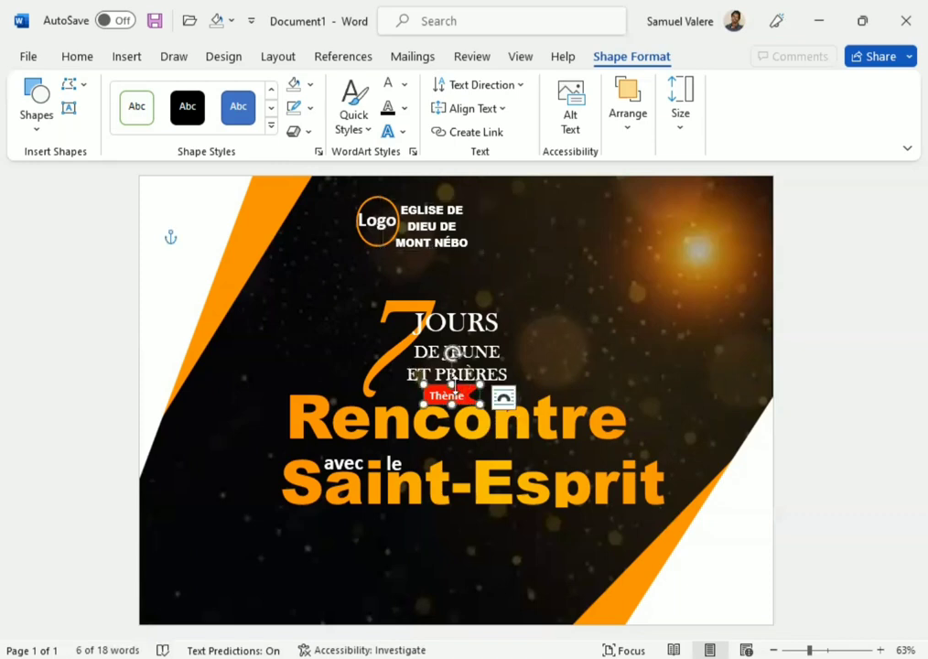
pyautogui.moveTo(451, 383); pyautogui.dragTo(452, 390)
# Insert the images37 picture from this device and set its text wrapping.
pyautogui.click(126, 57)
pyautogui.click(141, 124)
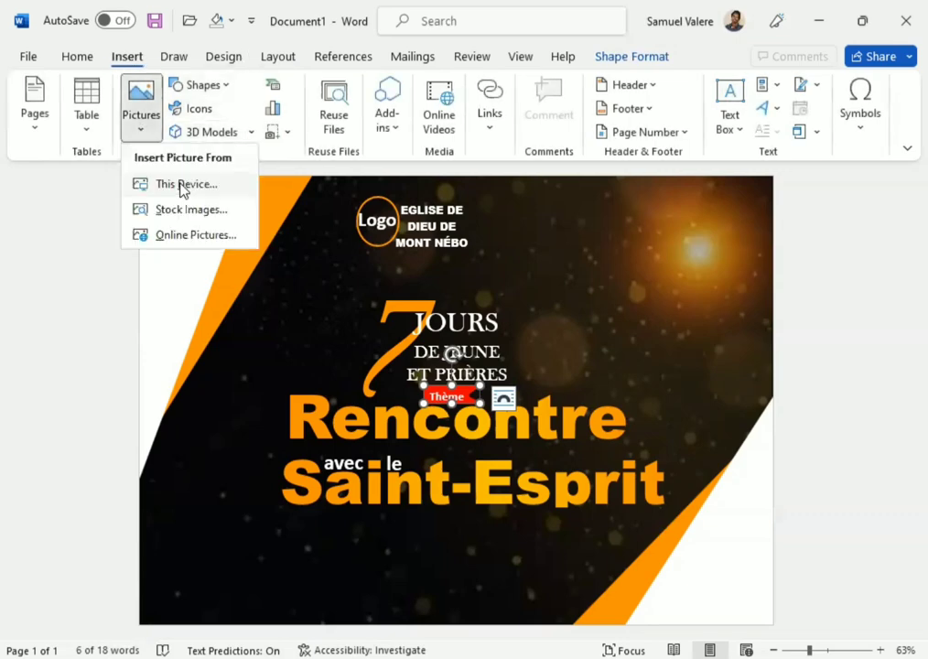
pyautogui.click(182, 186)
pyautogui.scroll(-2, 384, 207)
pyautogui.scroll(-3, 386, 201)
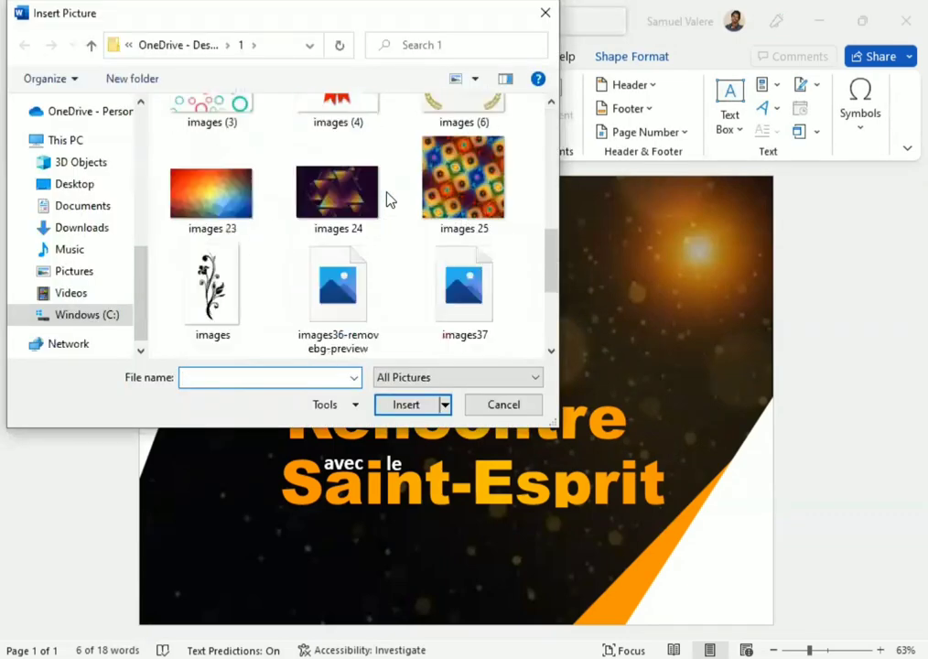
pyautogui.doubleClick(472, 289)
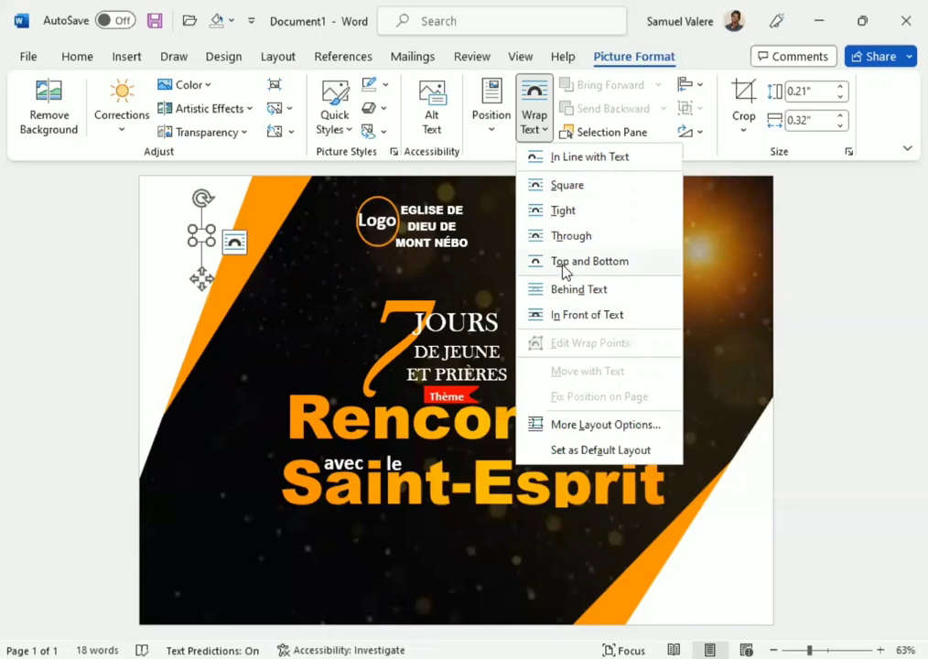
pyautogui.click(571, 316)
pyautogui.click(282, 234)
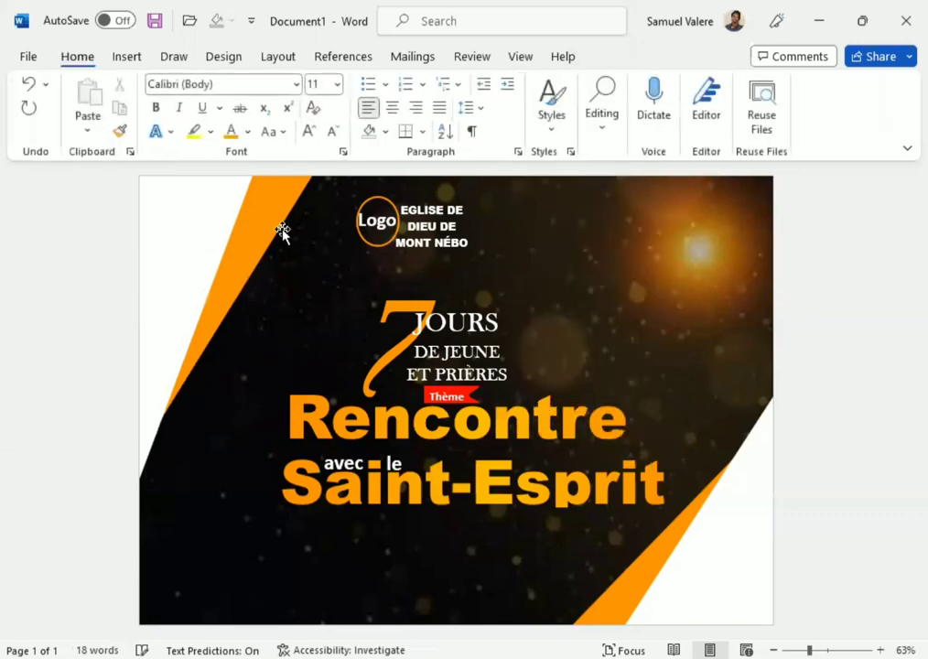
# Insert the images36-removebg-preview sparkle picture and set it to In Front of Text.
pyautogui.click(124, 60)
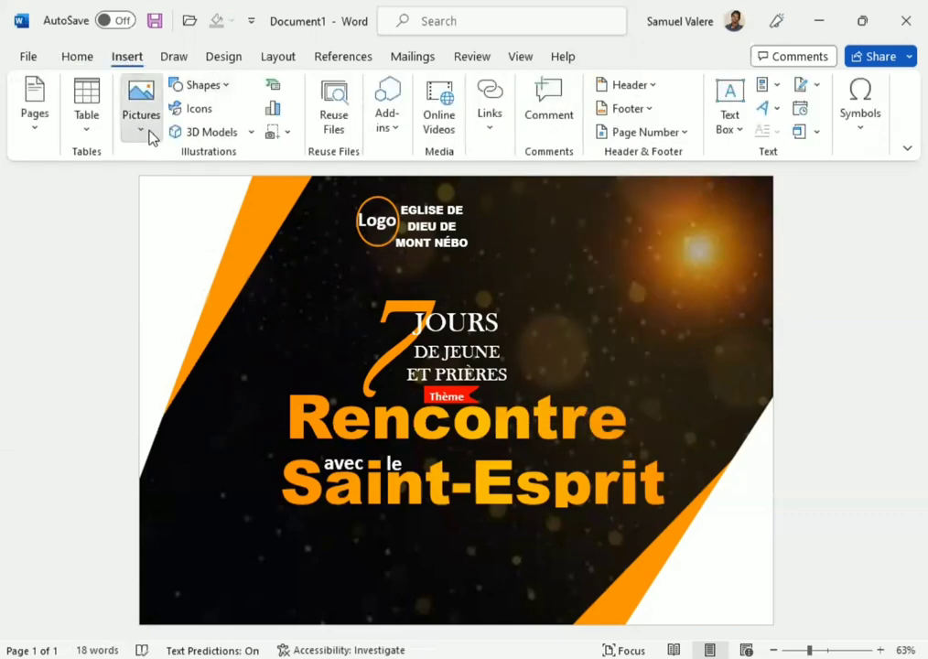
pyautogui.click(152, 137)
pyautogui.click(178, 188)
pyautogui.scroll(-5, 356, 197)
pyautogui.scroll(-3, 339, 206)
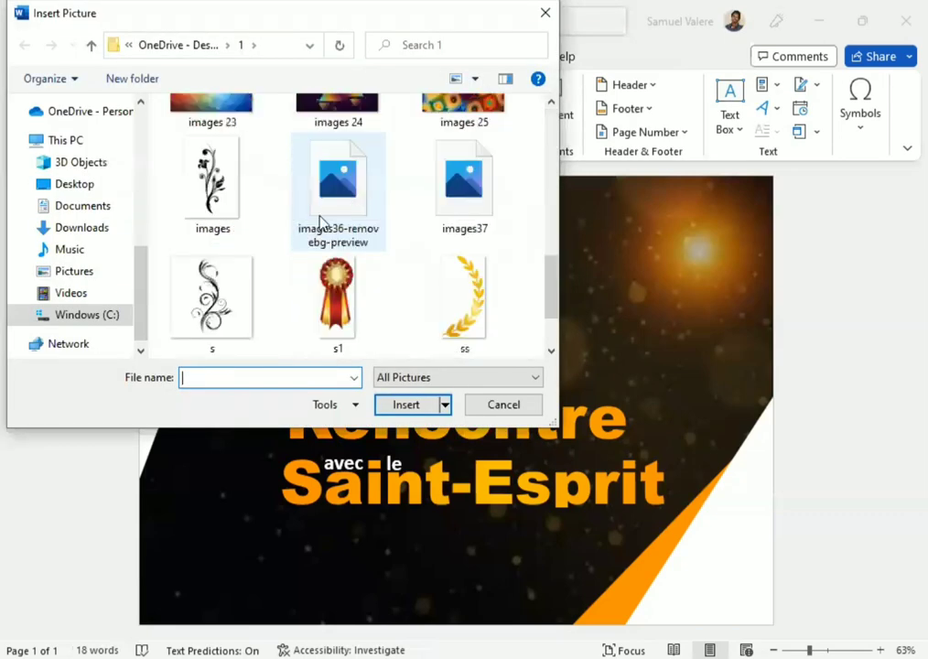
pyautogui.click(332, 190)
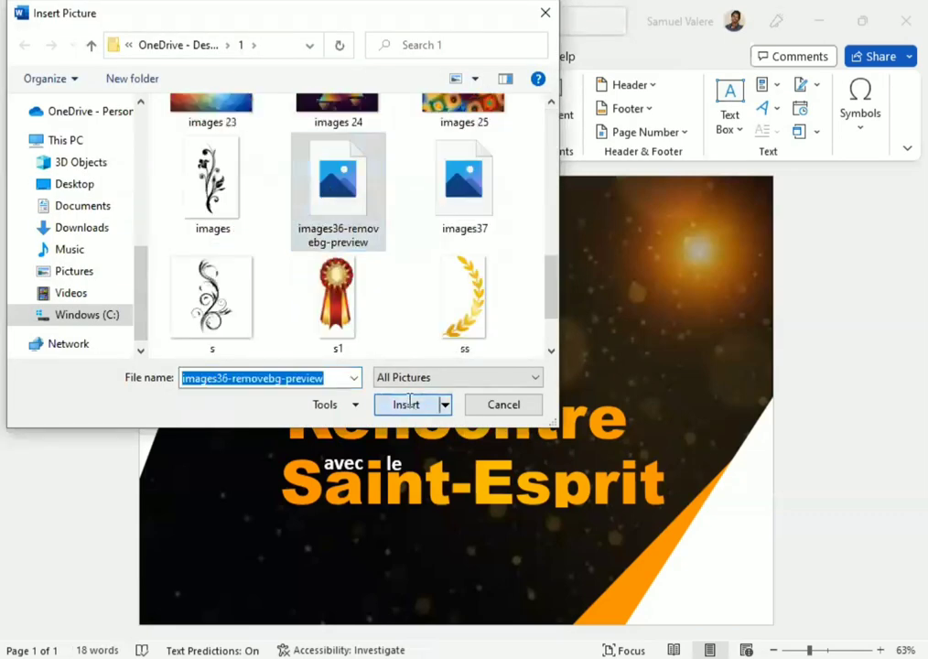
pyautogui.click(408, 403)
pyautogui.click(535, 115)
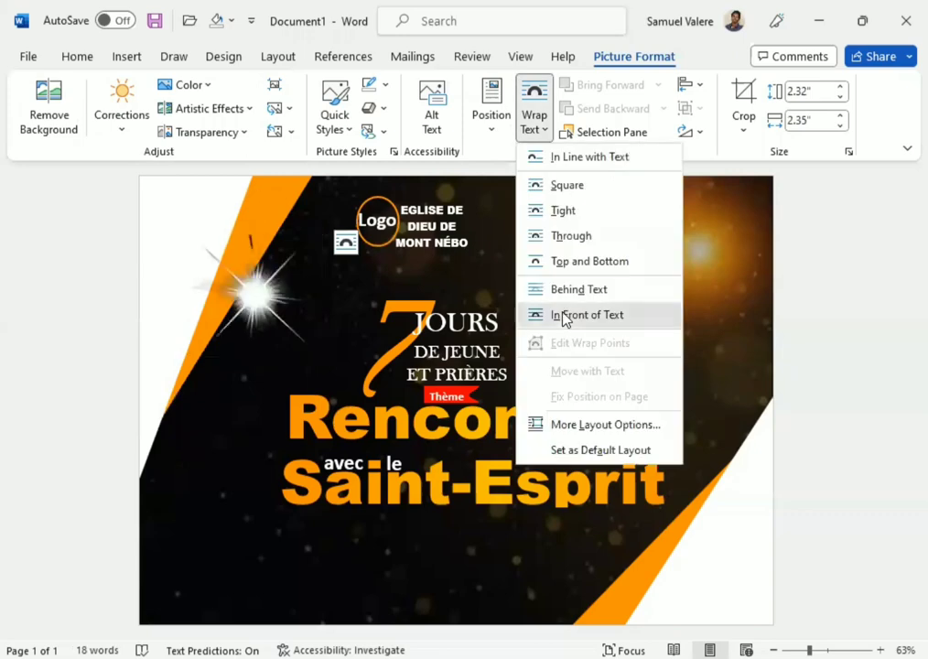
pyautogui.click(564, 315)
# Drag the sparkle picture's corner to enlarge it and move it up near the Logo, just left of the orange 7.
pyautogui.moveTo(322, 357); pyautogui.dragTo(337, 373)
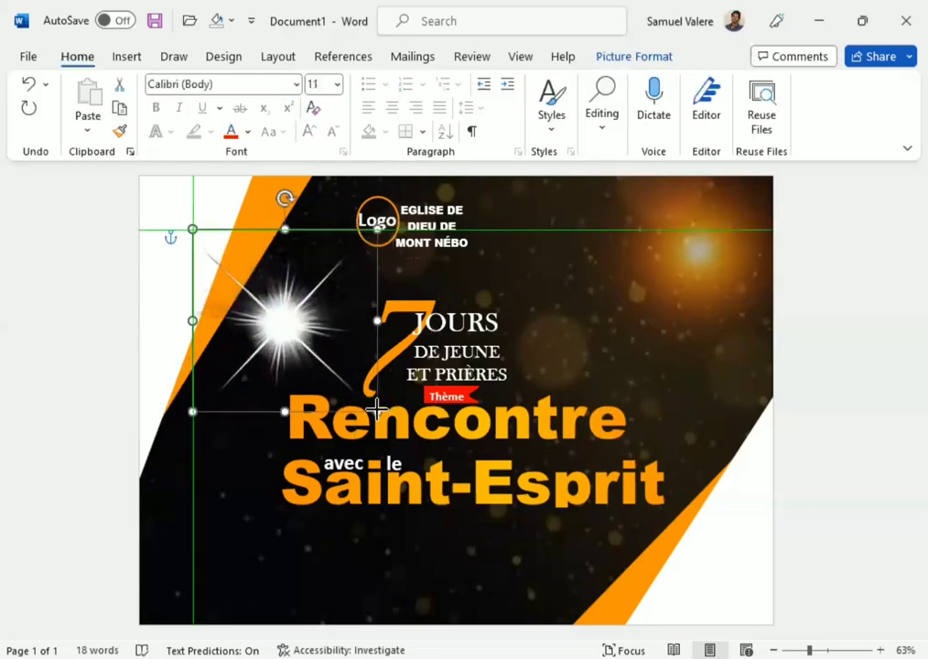
pyautogui.moveTo(337, 373); pyautogui.dragTo(385, 419)
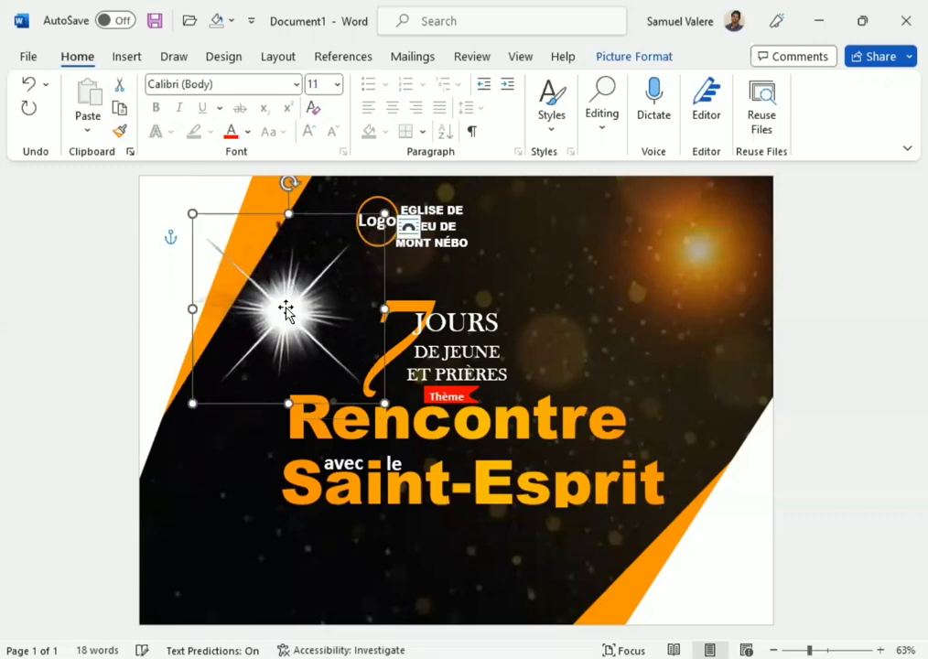
pyautogui.moveTo(295, 308)
pyautogui.mouseDown()
pyautogui.moveTo(322, 306)
pyautogui.moveTo(314, 301)
pyautogui.mouseUp()
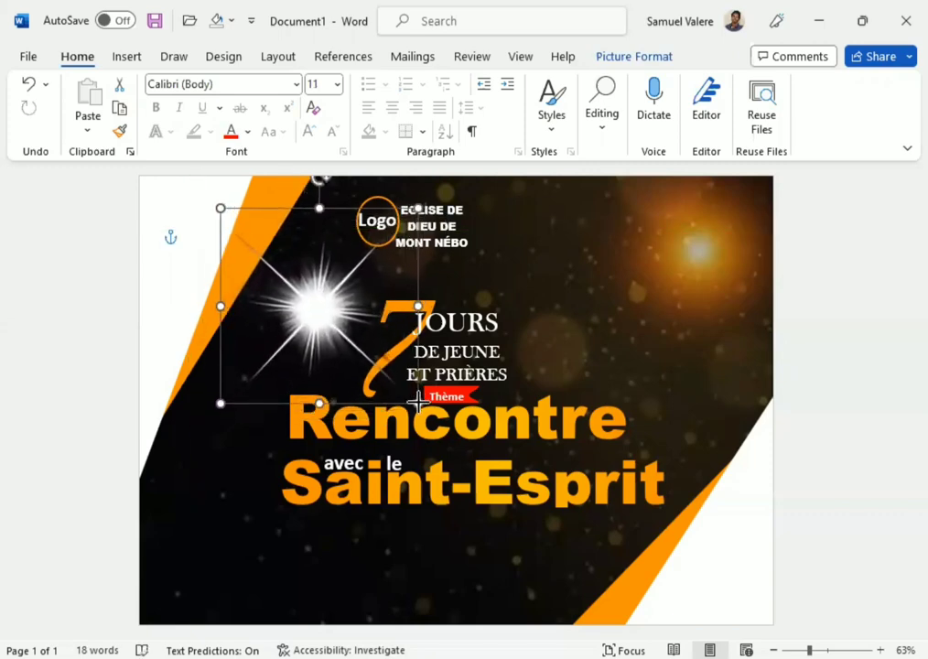
pyautogui.moveTo(338, 337); pyautogui.dragTo(309, 300)
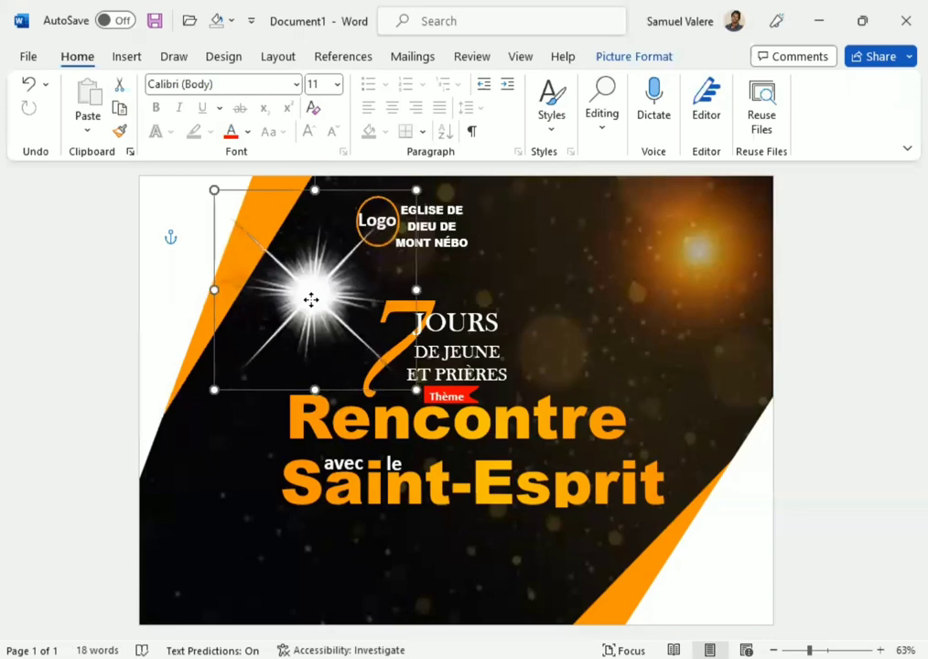
# Set the sparkle picture's transparency to 37% in Picture Transparency Options.
pyautogui.click(634, 59)
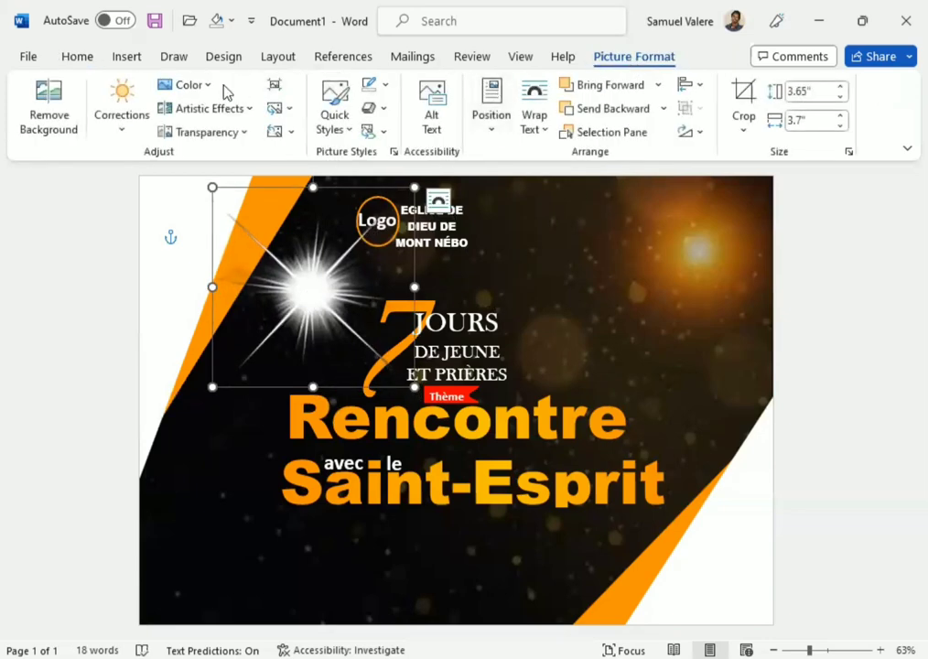
pyautogui.click(243, 134)
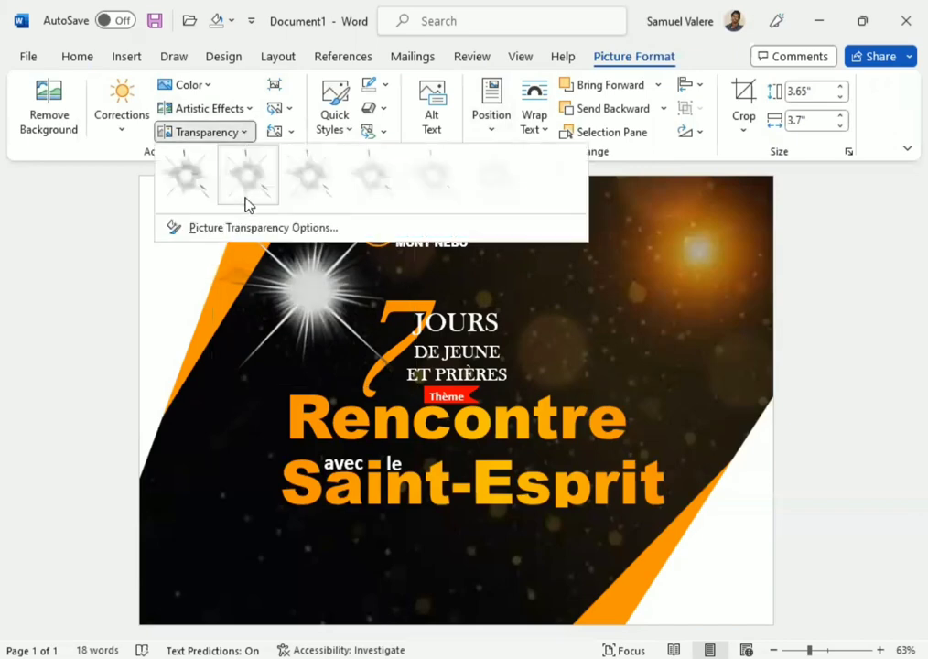
pyautogui.click(282, 228)
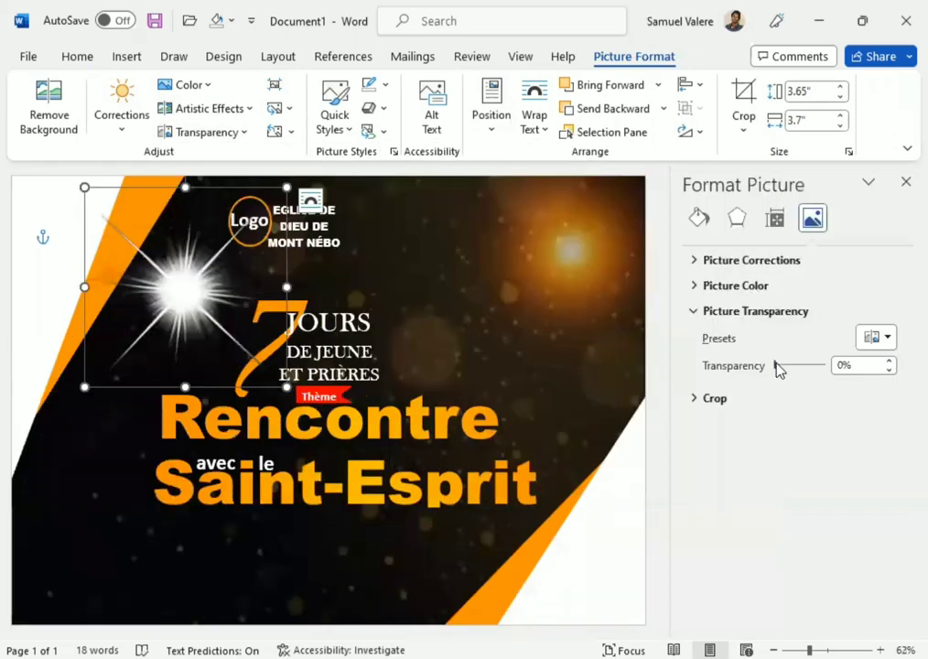
pyautogui.moveTo(777, 365); pyautogui.dragTo(796, 366)
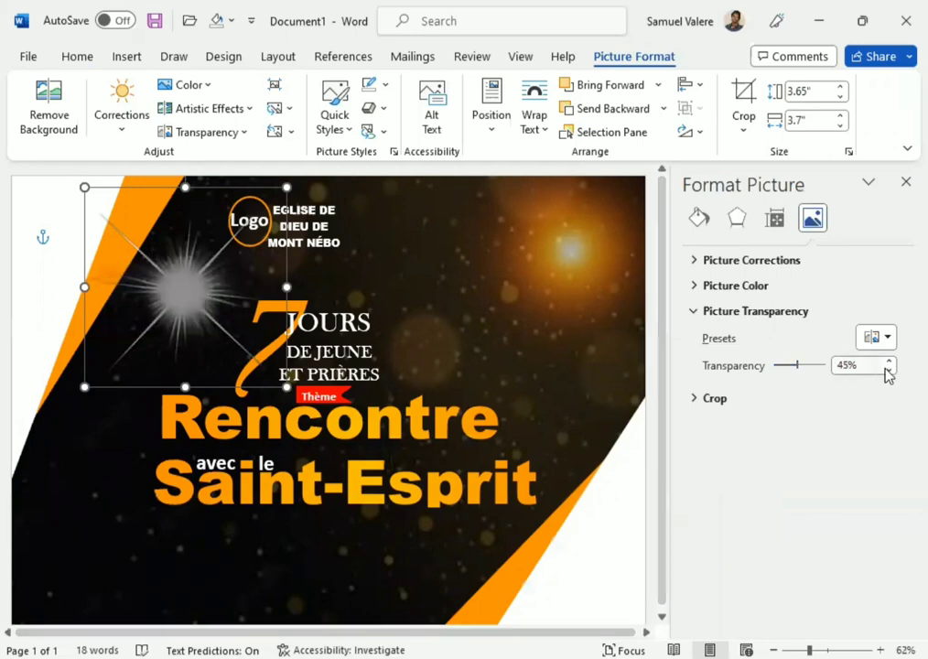
pyautogui.click(889, 361)
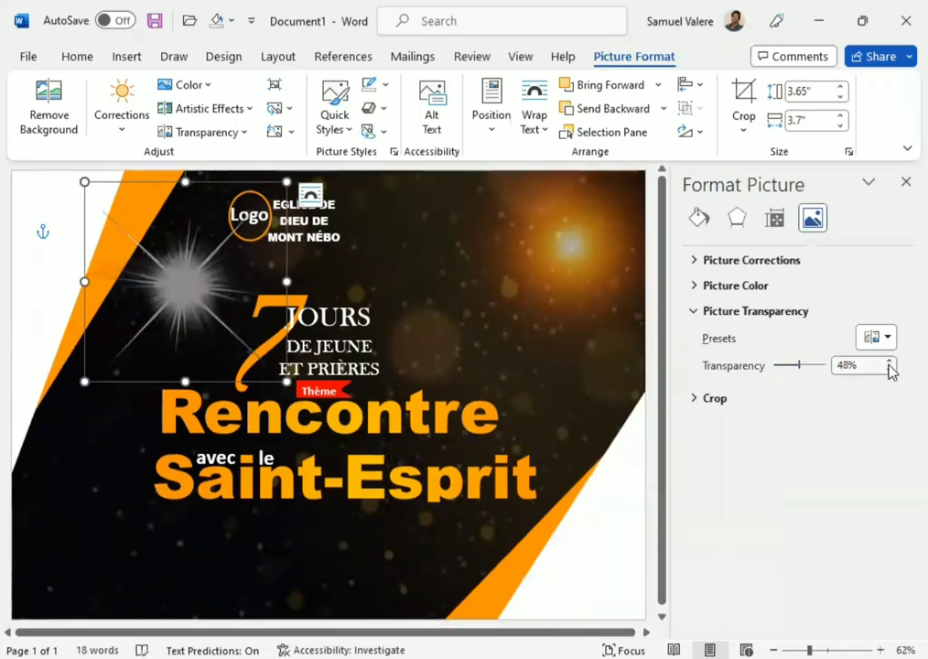
pyautogui.click(618, 111)
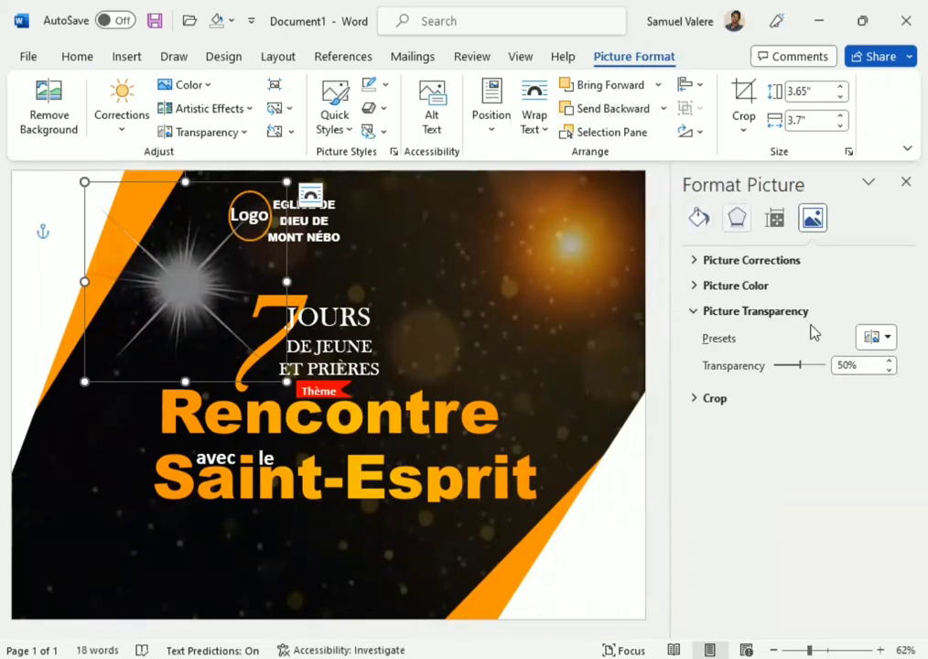
pyautogui.click(888, 370)
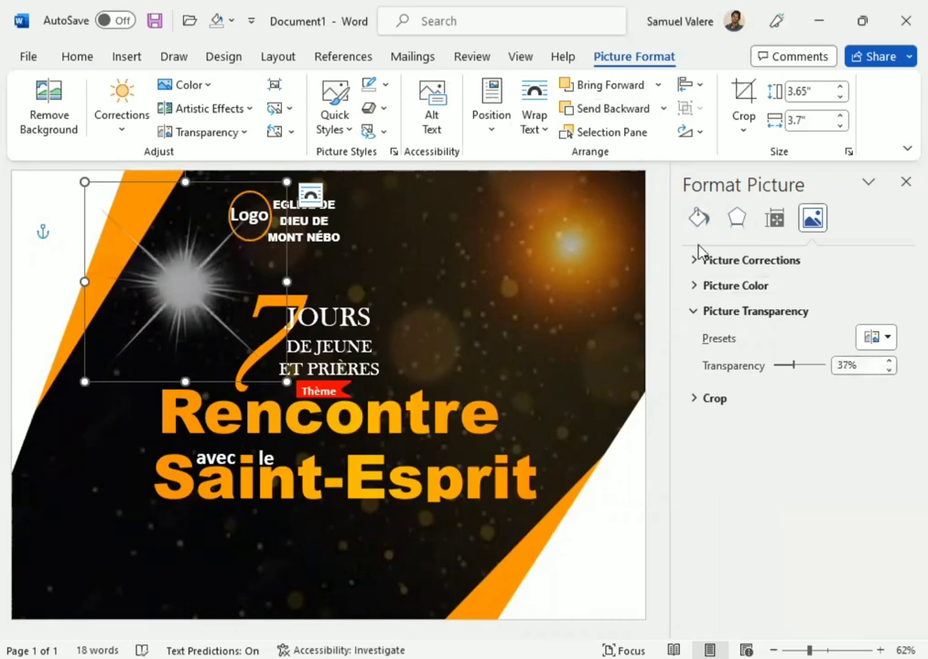
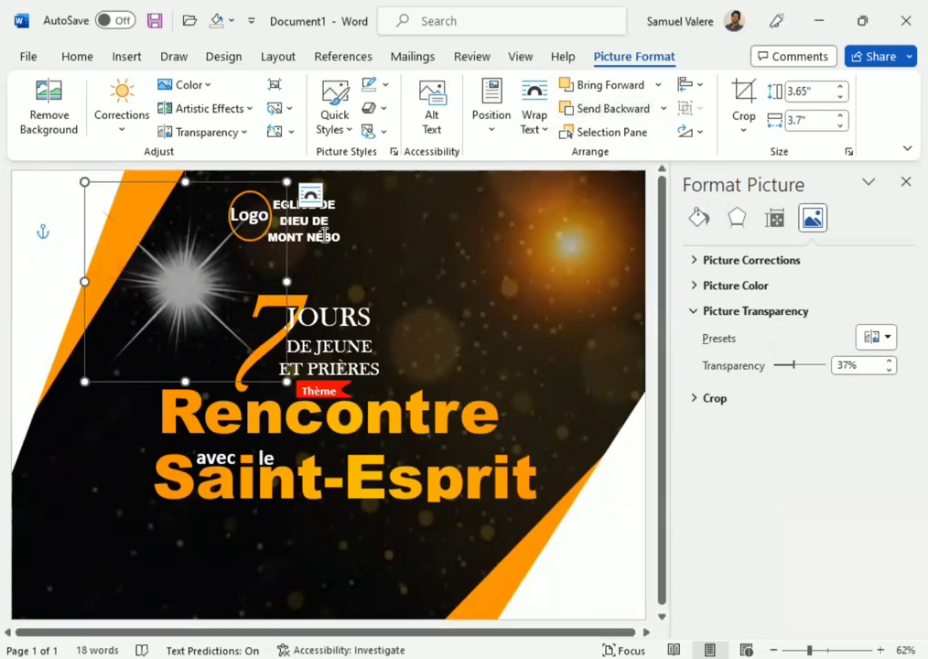
# Nudge the large starburst picture slightly right and down.
pyautogui.click(906, 181)
pyautogui.press('Down')
pyautogui.press('Down')
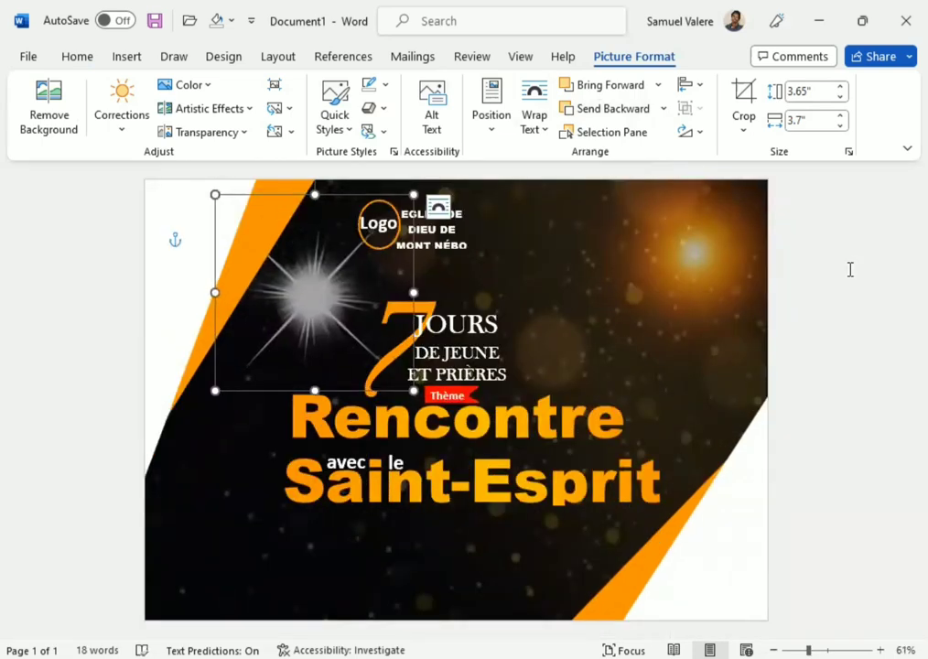
pyautogui.press('Left')
pyautogui.press('Left')
pyautogui.press('Left')
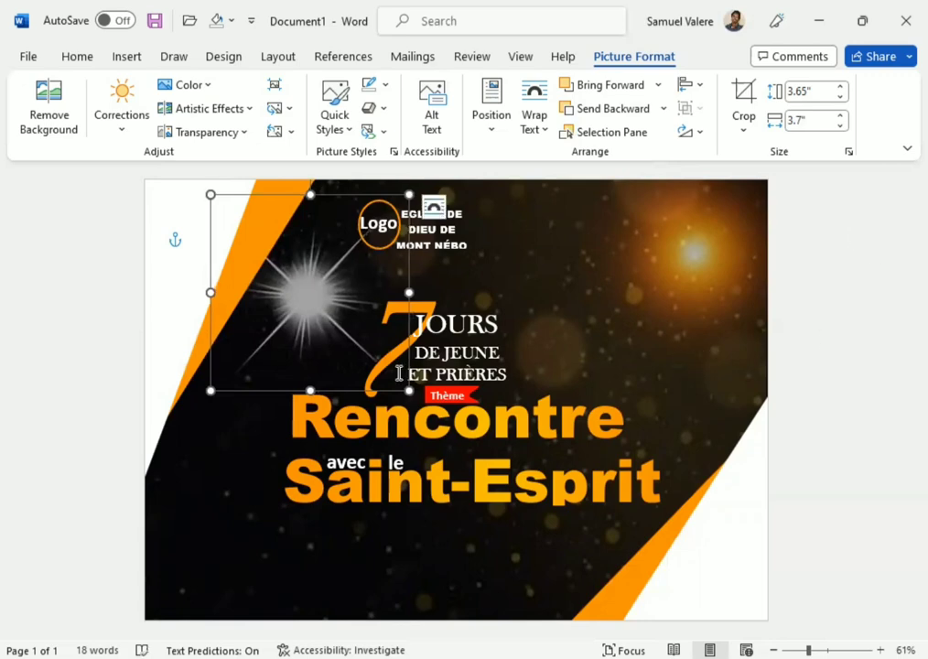
pyautogui.moveTo(312, 305); pyautogui.dragTo(321, 313)
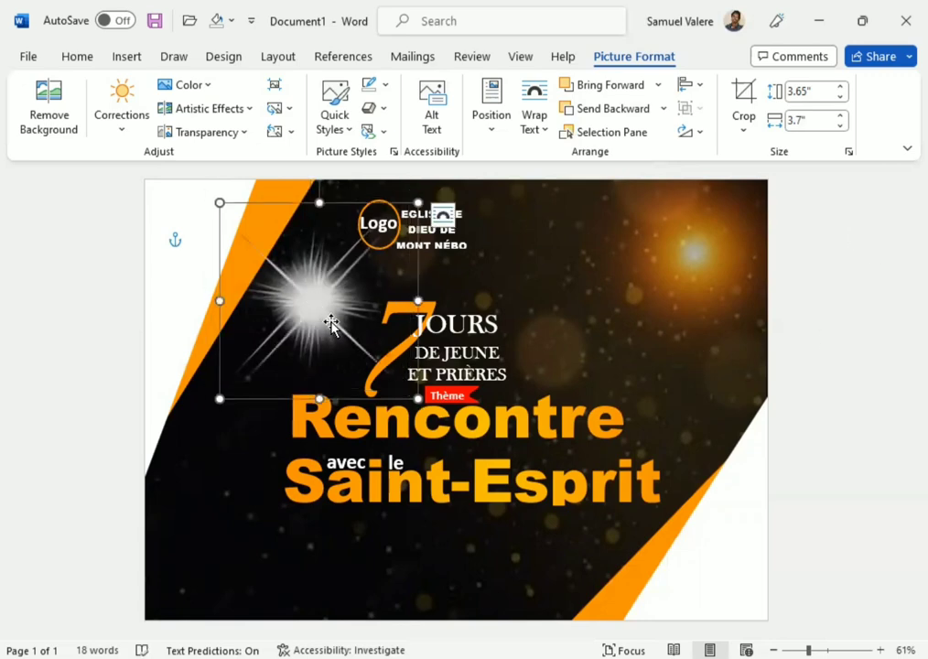
# Duplicate the starburst and move a shrunken copy up toward the page top.
pyautogui.moveTo(340, 310); pyautogui.dragTo(579, 296)
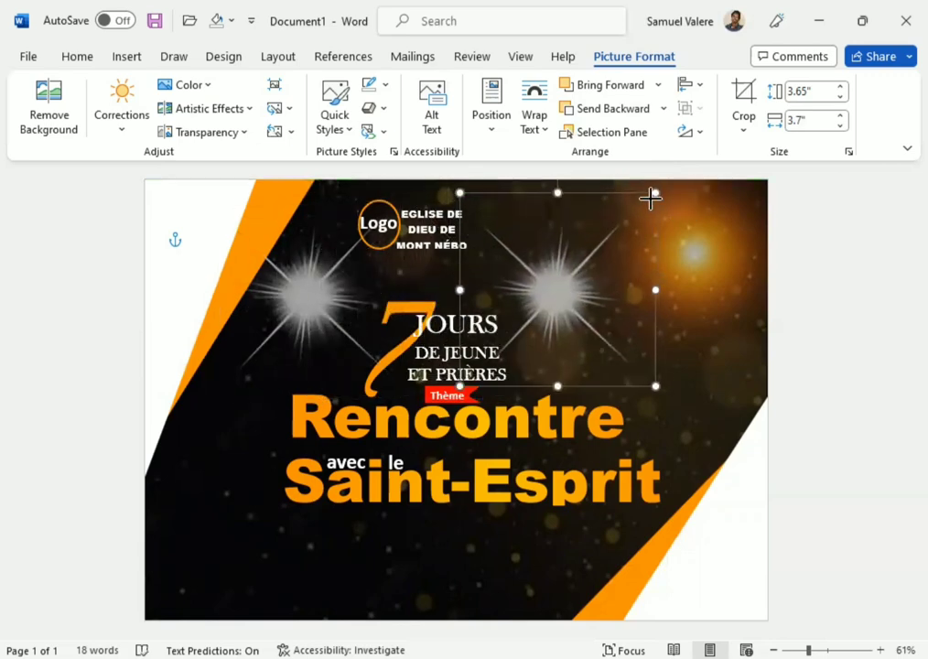
pyautogui.moveTo(657, 192); pyautogui.dragTo(546, 303)
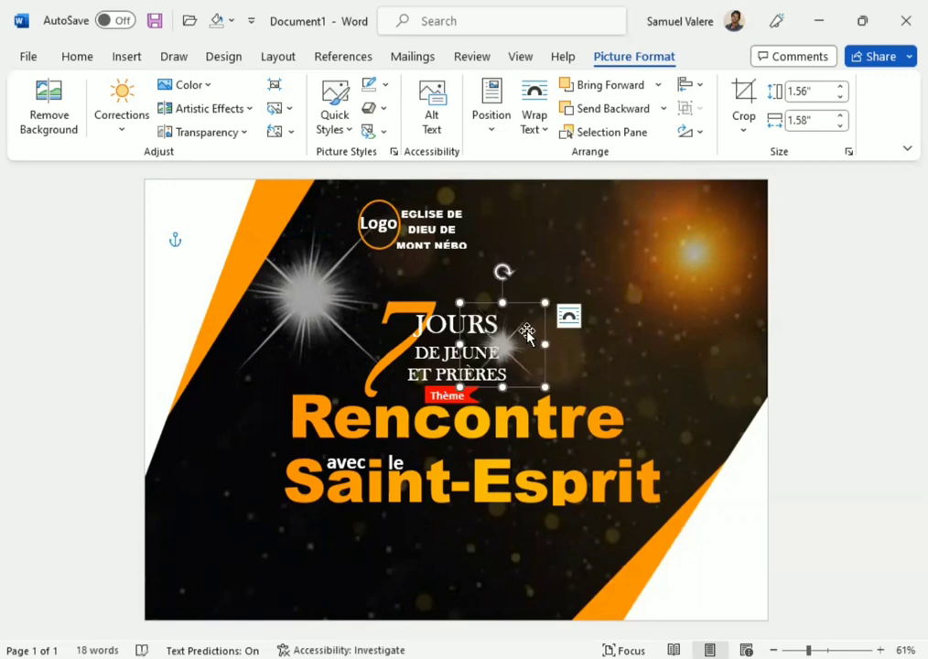
pyautogui.press('Right')
pyautogui.press('Right')
pyautogui.press('Right')
pyautogui.press('Right')
pyautogui.press('Up')
pyautogui.press('Up')
pyautogui.press('Up')
pyautogui.press('Up')
pyautogui.press('Up')
pyautogui.press('Up')
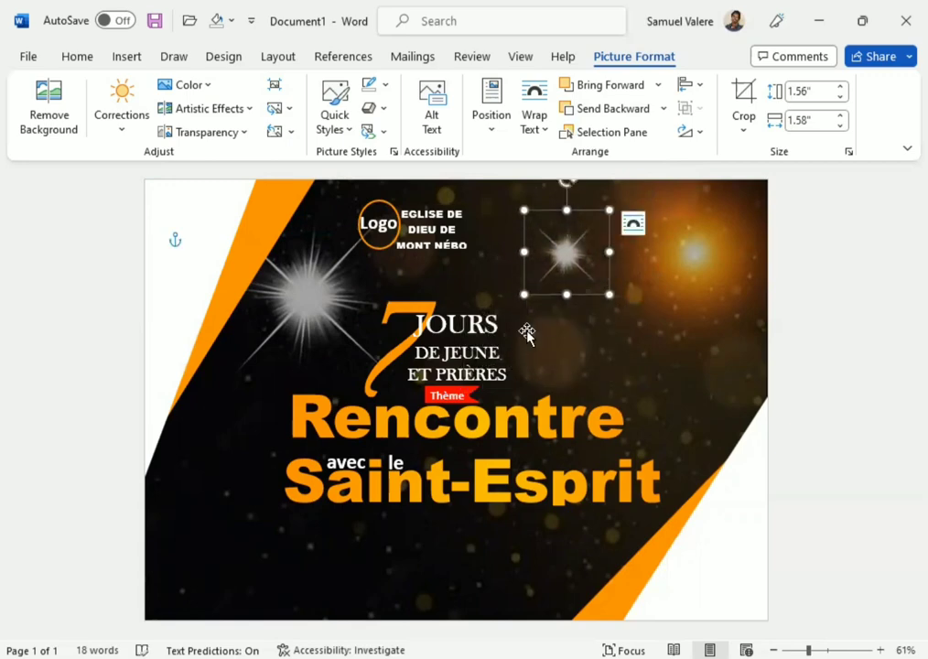
pyautogui.moveTo(566, 263); pyautogui.dragTo(534, 225)
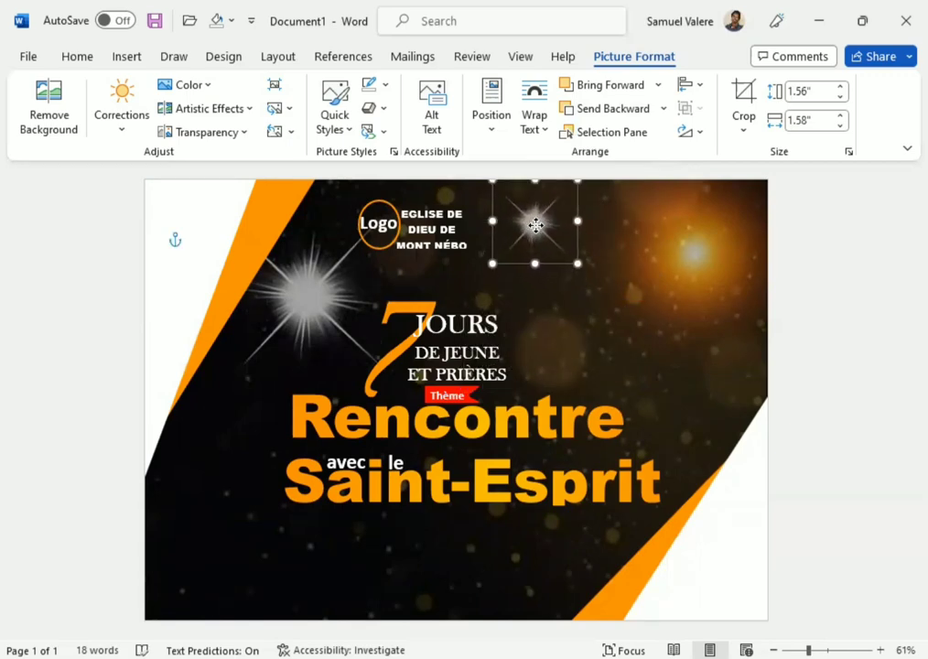
# Size the copy to about 1.2" beside the church name with 51% transparency.
pyautogui.moveTo(576, 263); pyautogui.dragTo(559, 245)
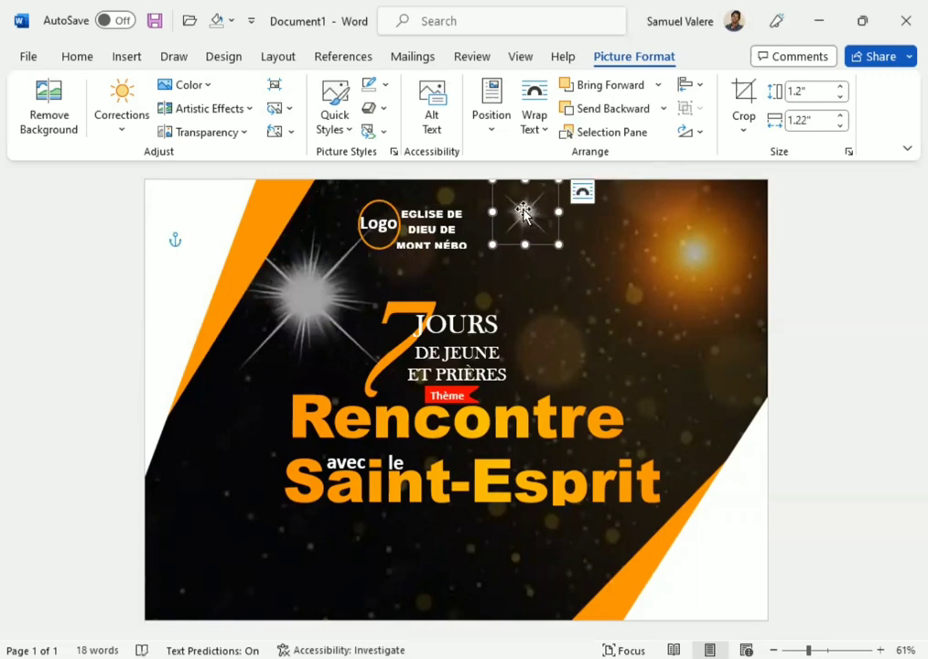
pyautogui.moveTo(521, 213)
pyautogui.mouseDown()
pyautogui.moveTo(534, 226)
pyautogui.moveTo(531, 212)
pyautogui.mouseUp()
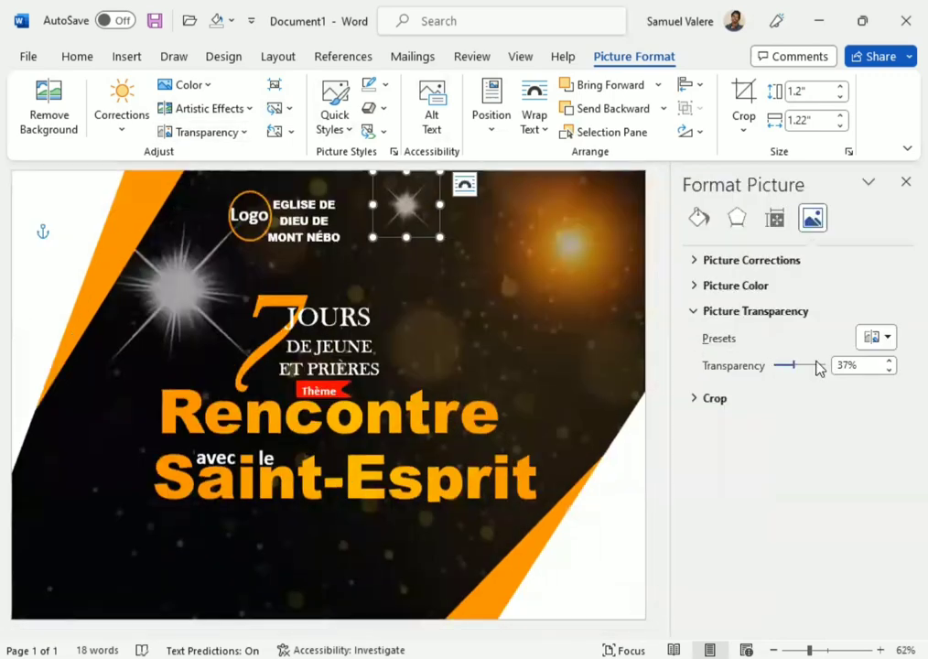
pyautogui.moveTo(793, 367); pyautogui.dragTo(800, 367)
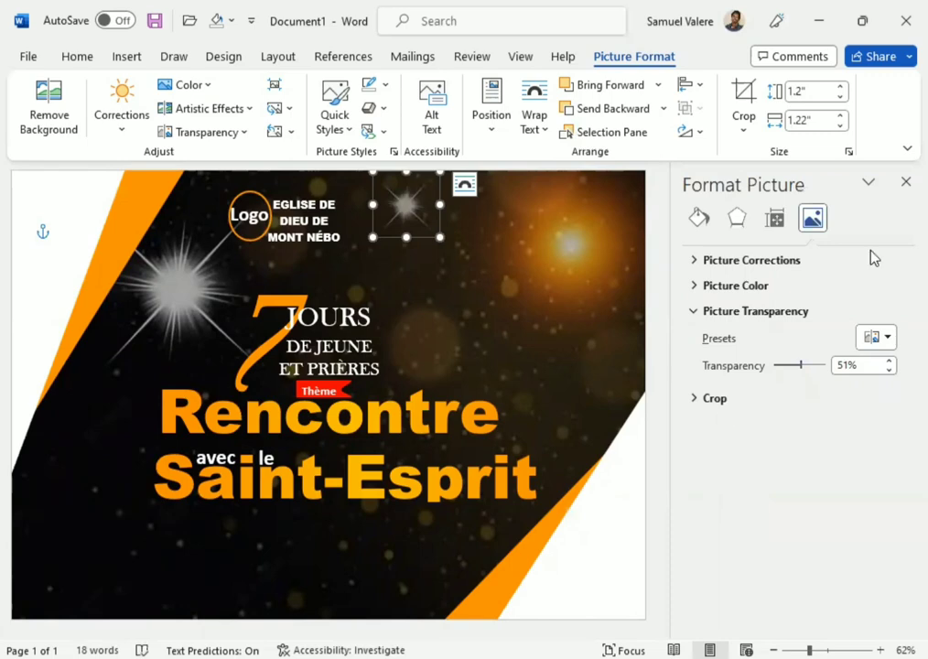
pyautogui.click(901, 180)
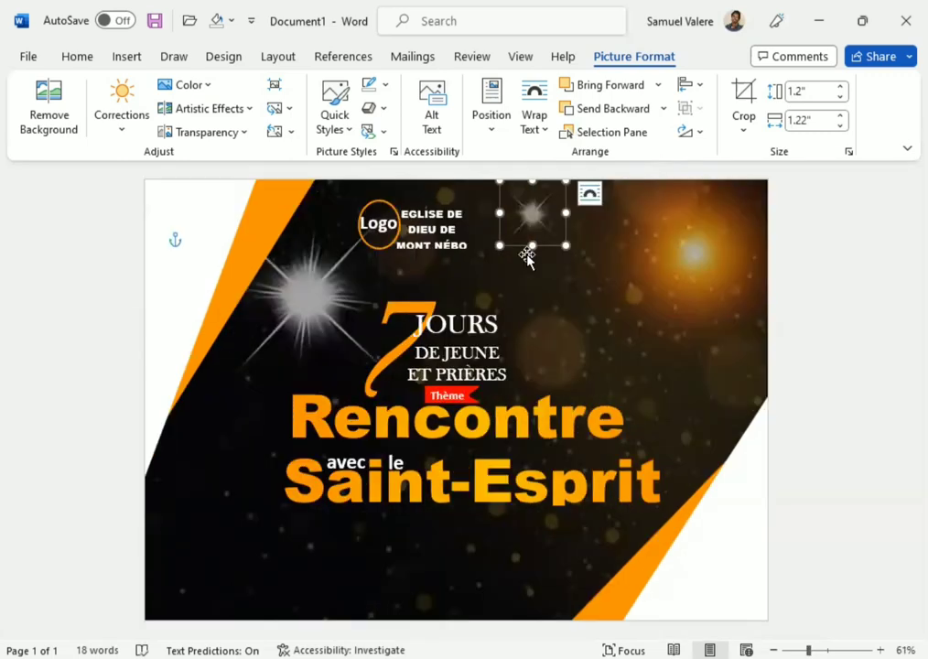
# Copy the small starburst to the lower left, shrink it to about 0.92" and tint it golden.
pyautogui.moveTo(530, 259); pyautogui.dragTo(522, 266)
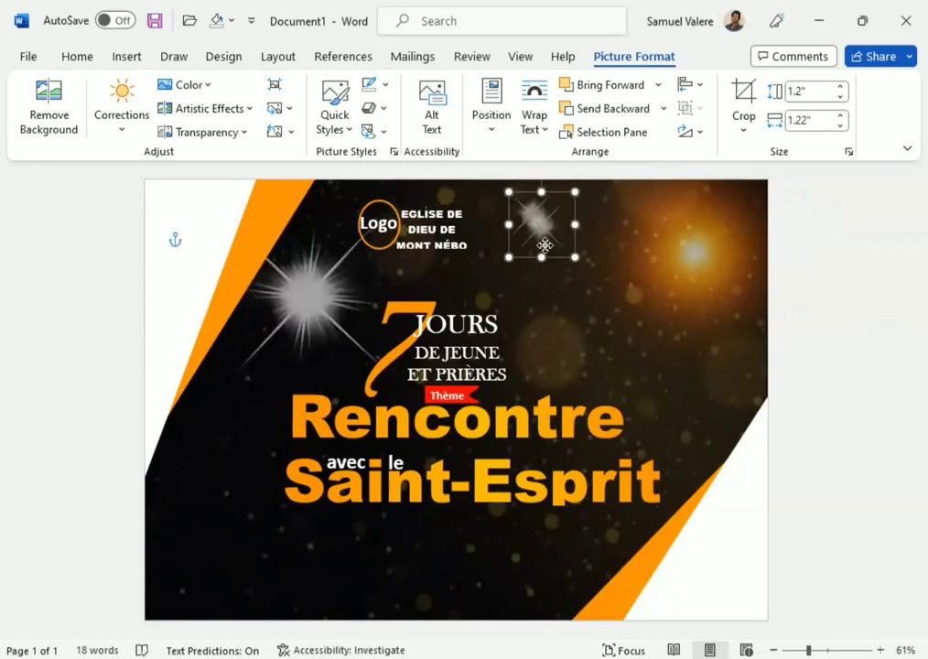
pyautogui.keyDown('ctrl'); pyautogui.moveTo(545, 243); pyautogui.dragTo(350, 592); pyautogui.keyUp('ctrl')
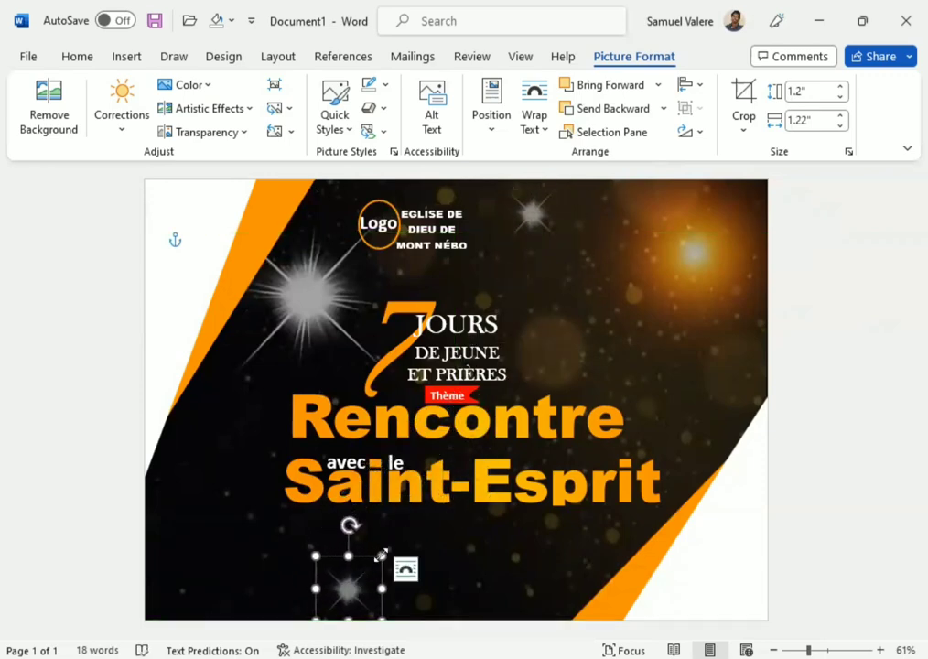
pyautogui.moveTo(382, 556); pyautogui.dragTo(371, 566)
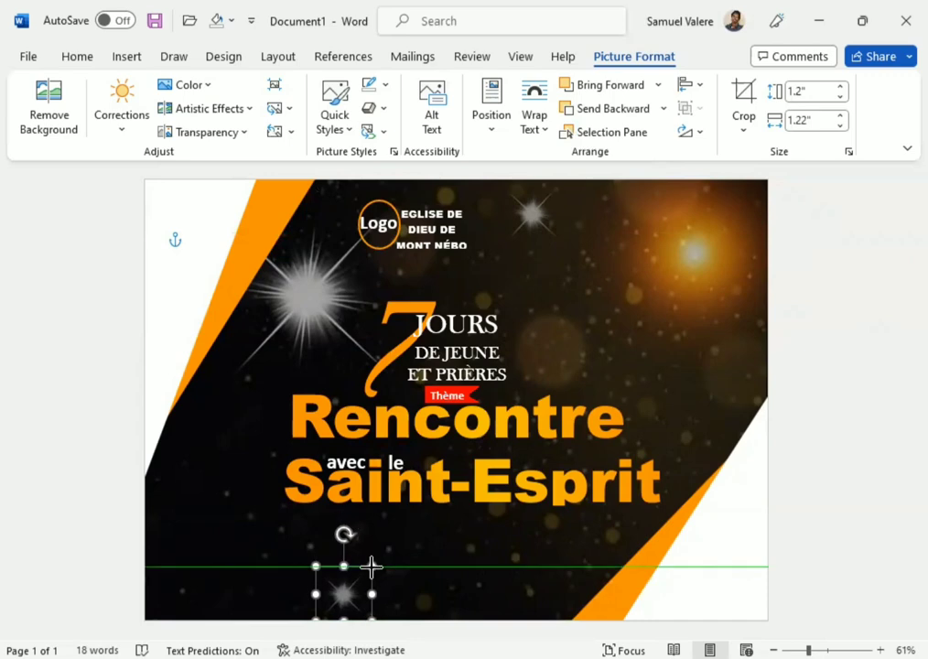
pyautogui.click(189, 84)
pyautogui.click(464, 408)
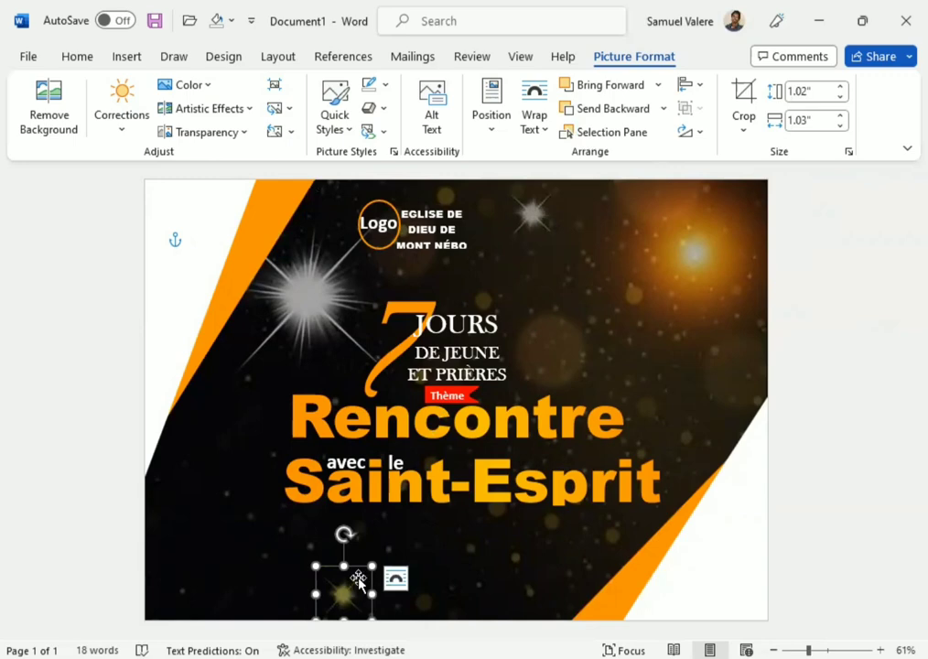
pyautogui.moveTo(371, 570); pyautogui.dragTo(364, 575)
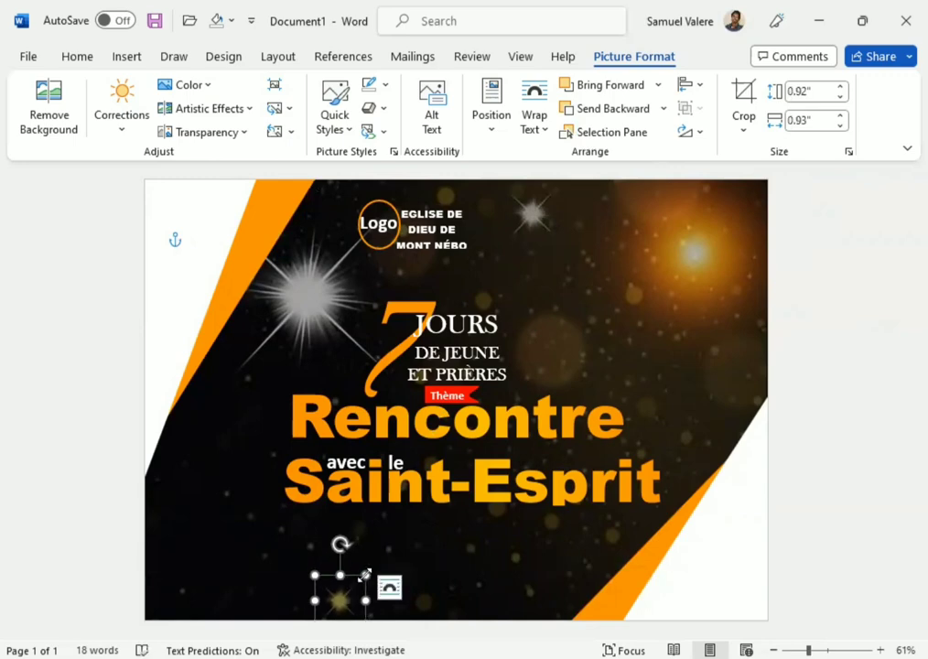
# Duplicate the golden starburst and nudge the copy to the lower right.
pyautogui.press('Down')
pyautogui.press('Right')
pyautogui.press('Right')
pyautogui.press('Right')
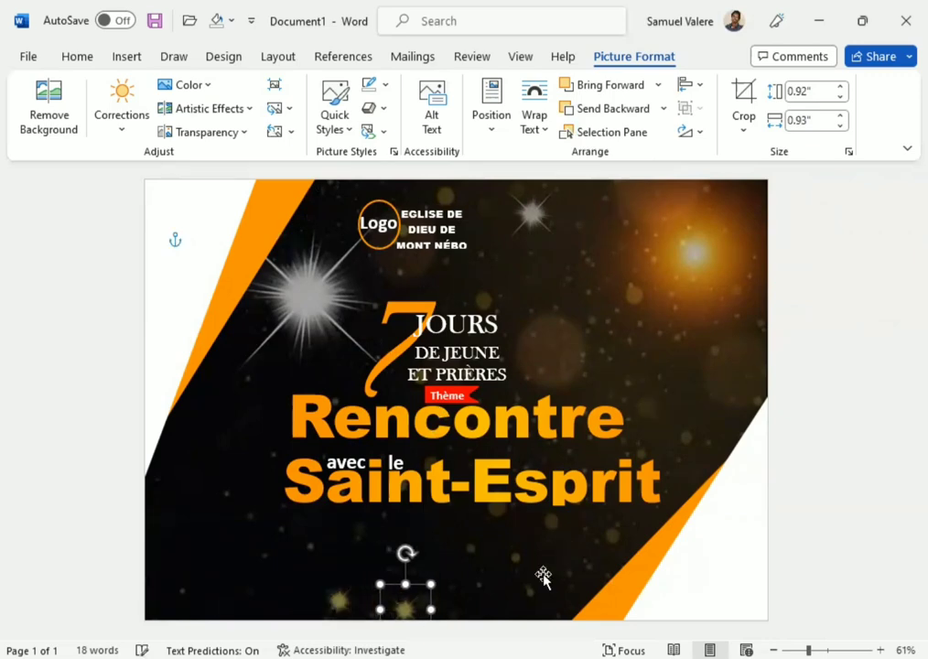
pyautogui.press('Right')
pyautogui.press('Right')
pyautogui.press('Right')
pyautogui.press('Up')
pyautogui.press('Up')
pyautogui.press('Up')
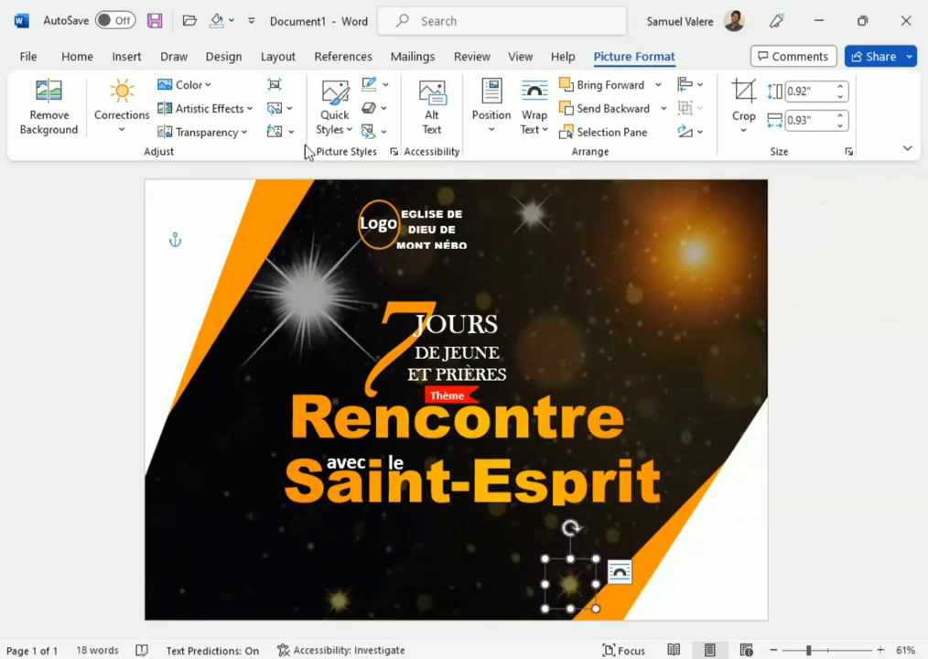
# Recolor the lower-right starburst Orange Accent 2 Dark, then switch it to a grey recolor.
pyautogui.click(204, 87)
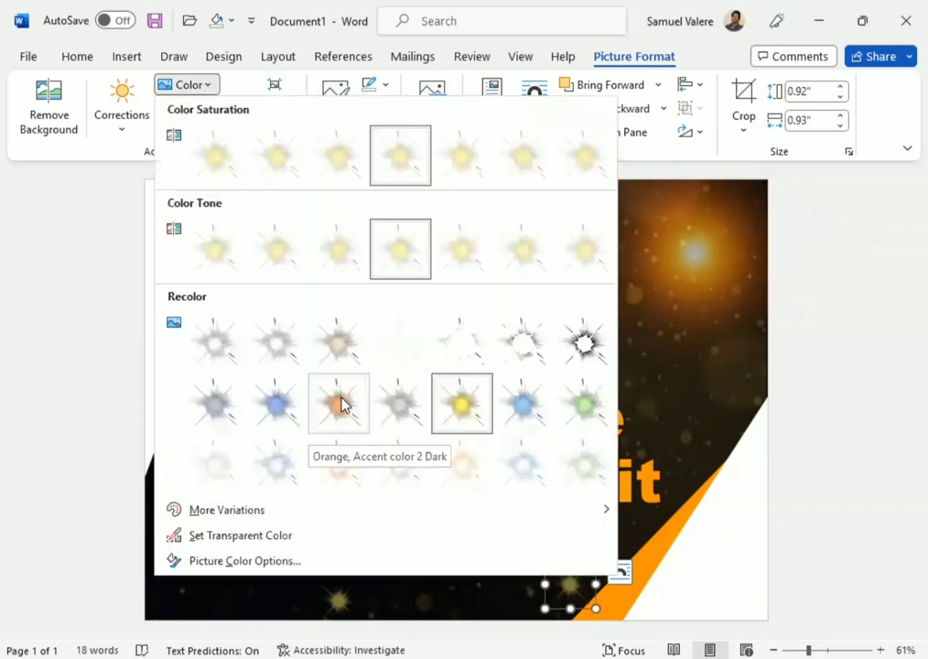
pyautogui.click(339, 402)
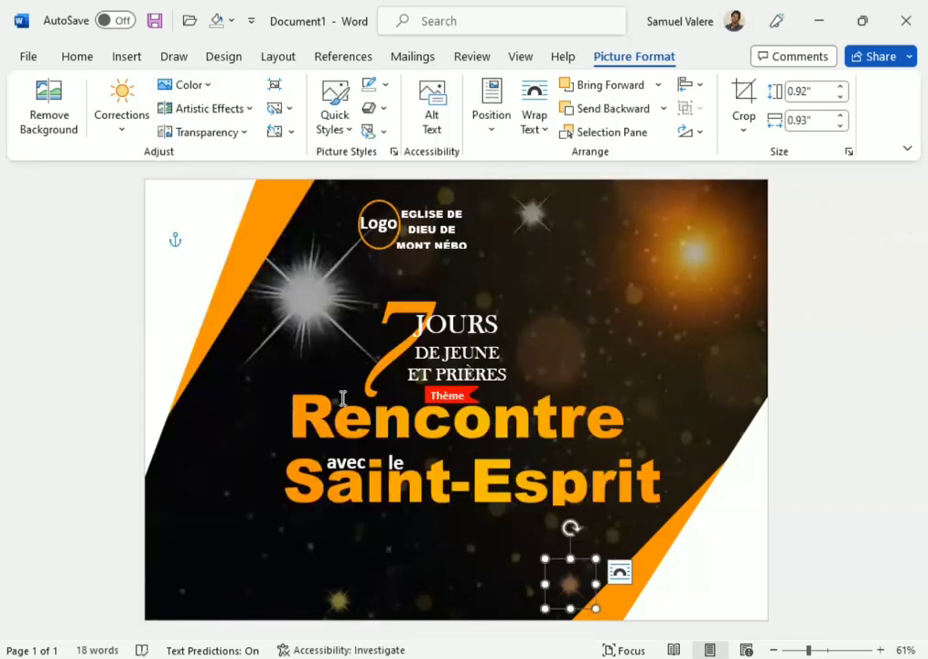
pyautogui.click(207, 85)
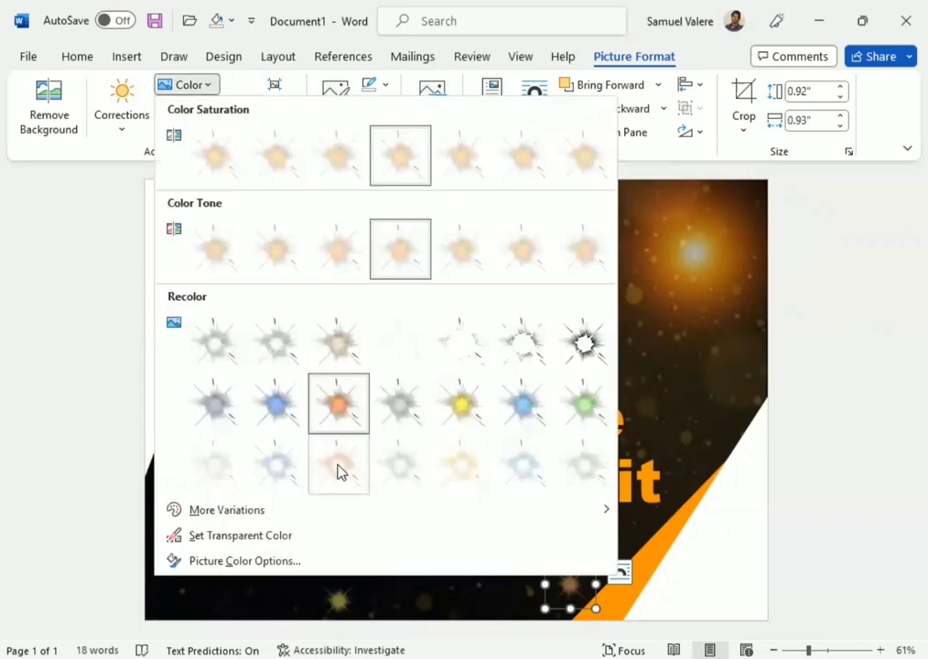
pyautogui.click(268, 362)
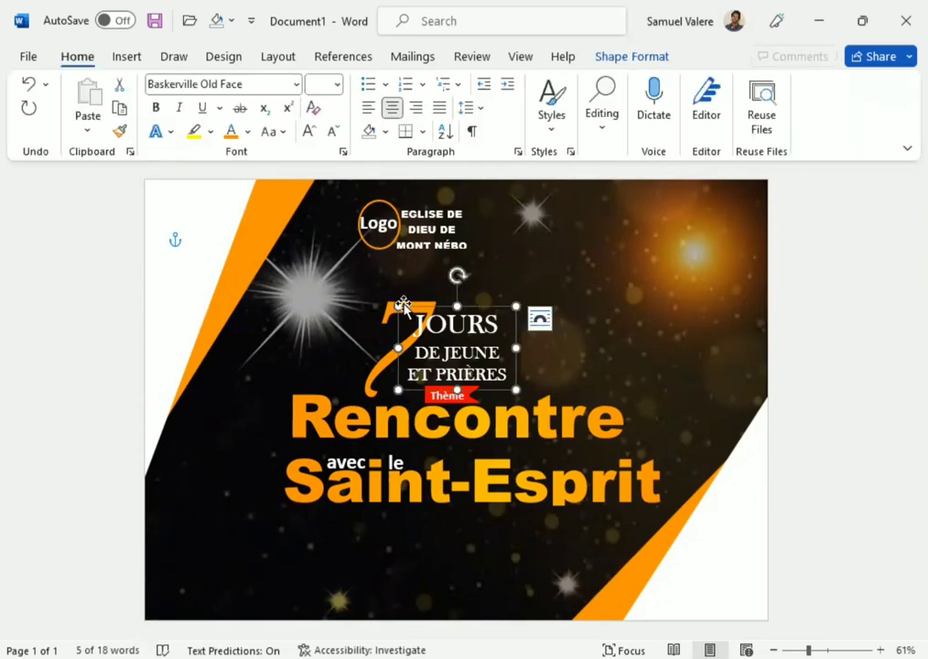
# Shift the 7 JOURS, Rencontre, avec, le and Saint-Esprit shapes left together.
pyautogui.keyDown('shift'); pyautogui.click(403, 306); pyautogui.keyUp('shift')
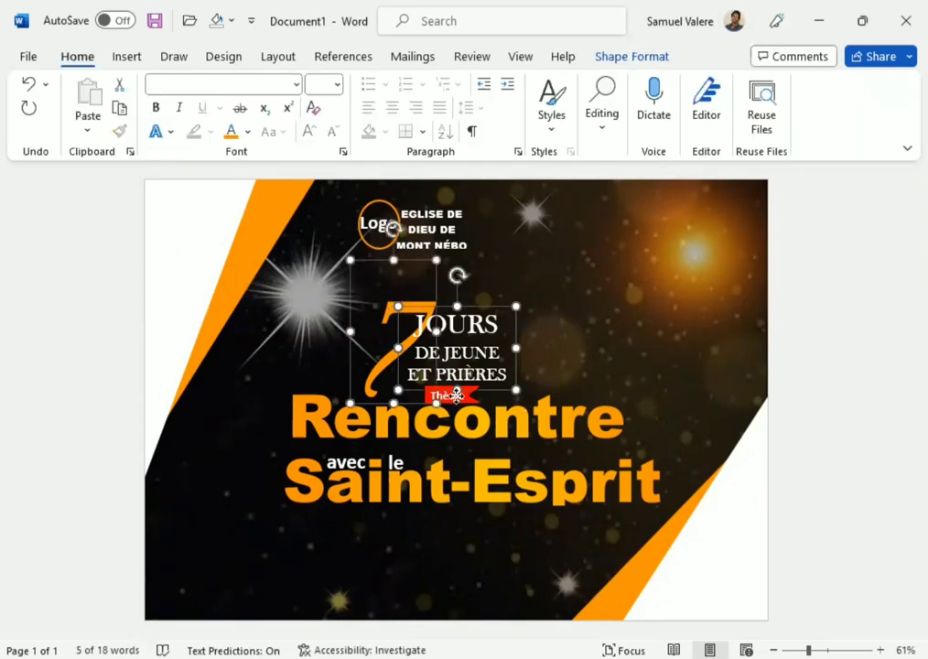
pyautogui.keyDown('shift'); pyautogui.click(365, 448); pyautogui.keyUp('shift')
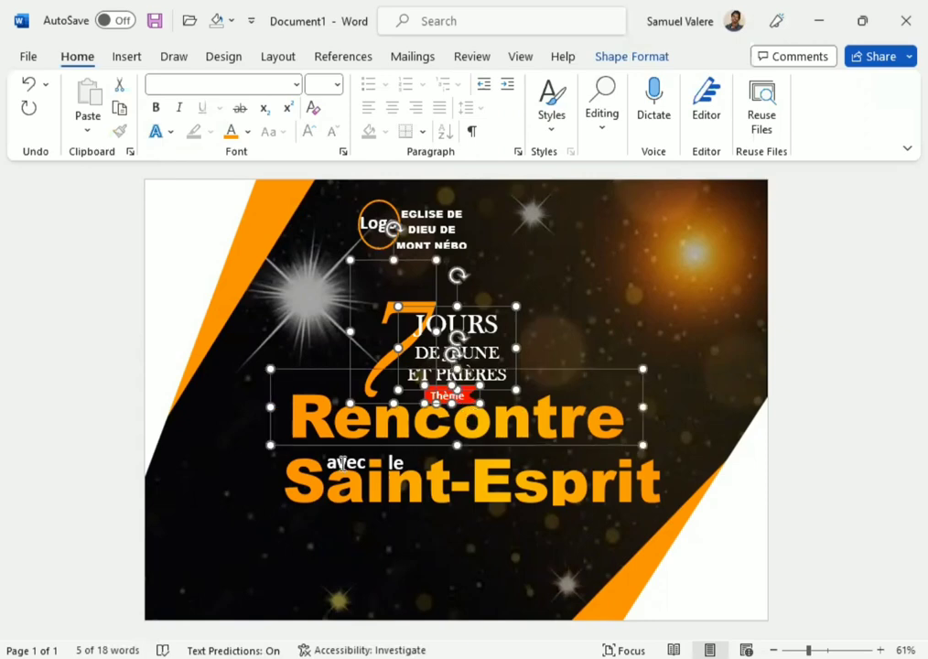
pyautogui.keyDown('shift'); pyautogui.click(341, 465); pyautogui.keyUp('shift')
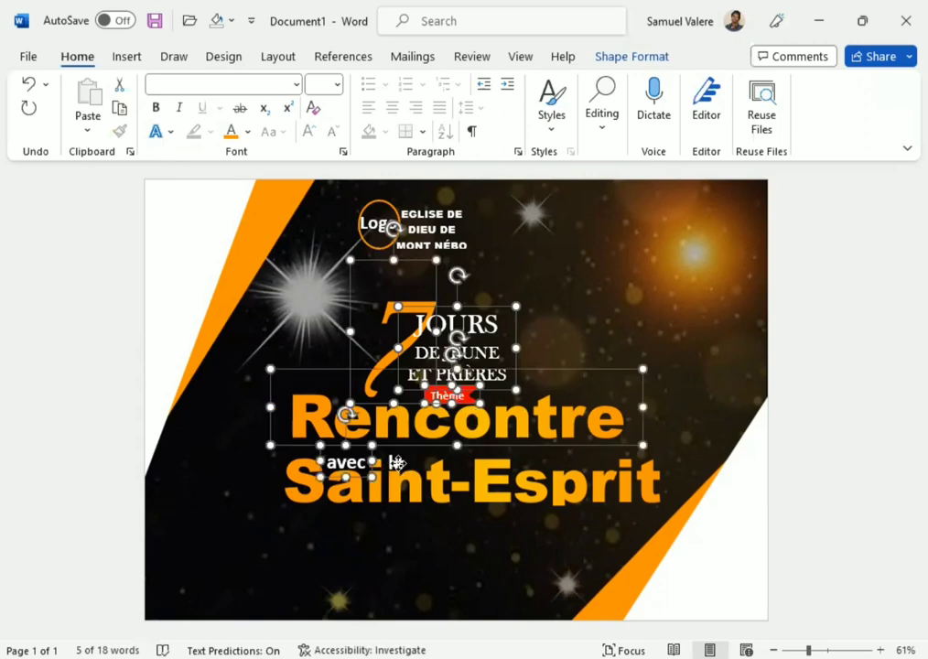
pyautogui.keyDown('shift'); pyautogui.click(396, 462); pyautogui.keyUp('shift')
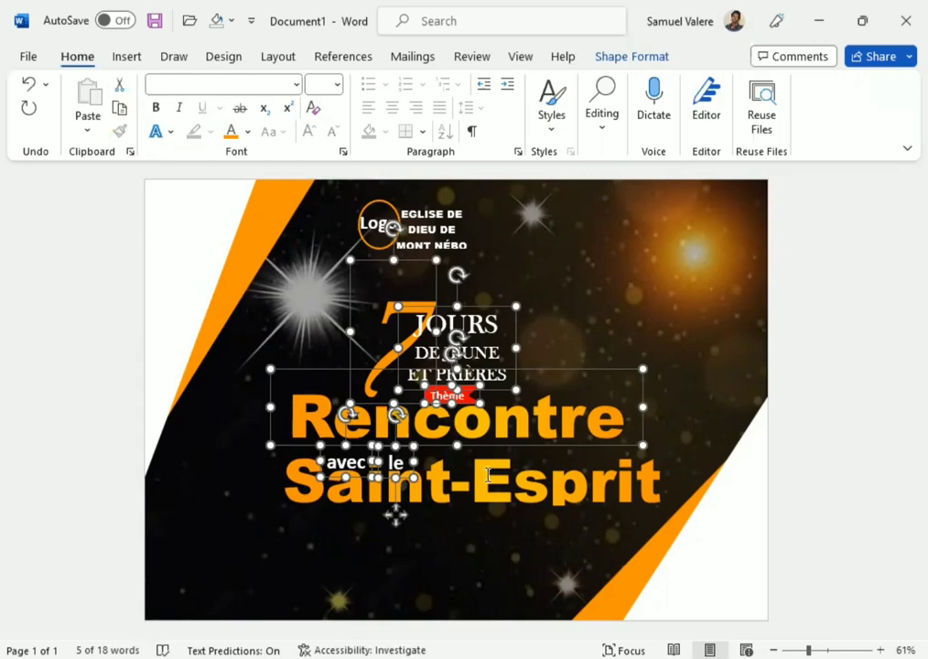
pyautogui.keyDown('shift'); pyautogui.click(488, 474); pyautogui.keyUp('shift')
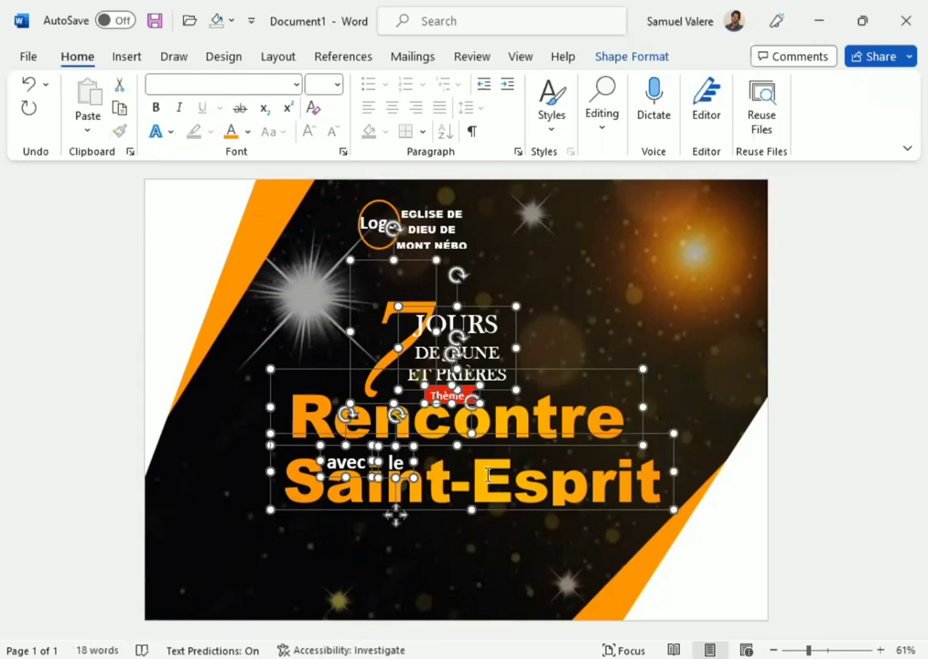
pyautogui.press('Left')
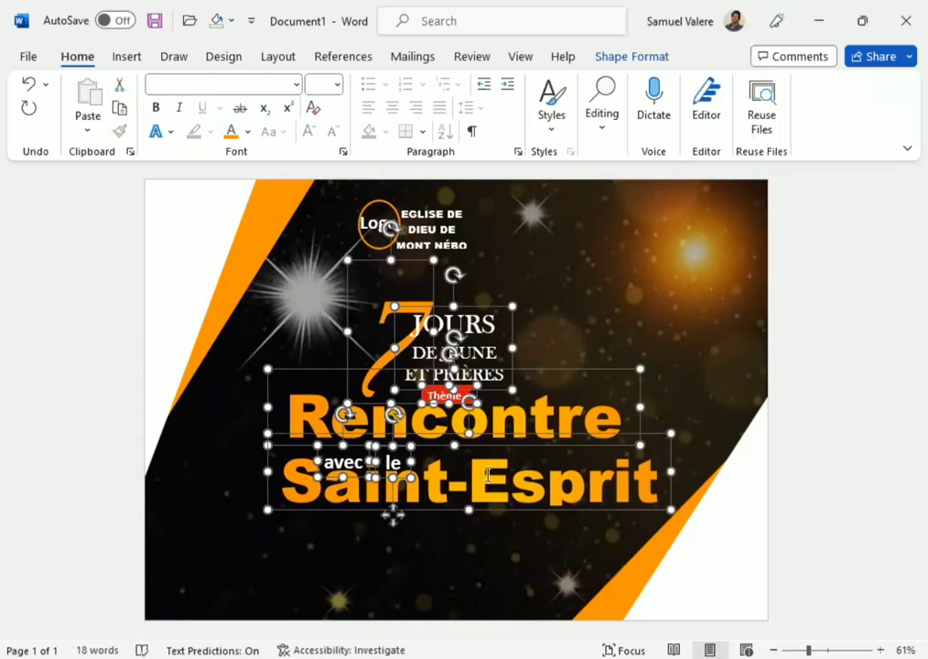
pyautogui.press('Left')
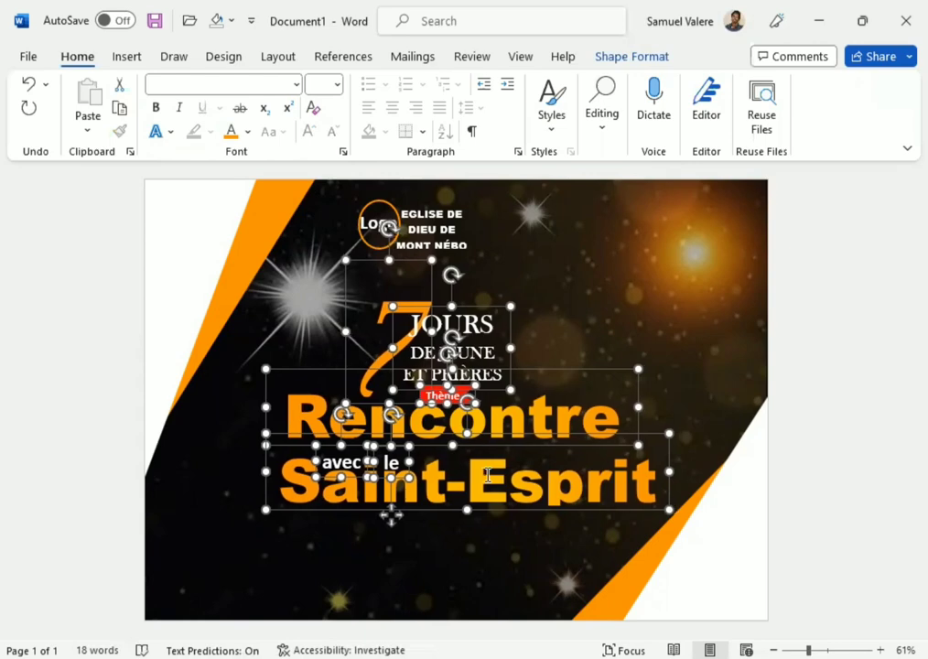
pyautogui.press('Left')
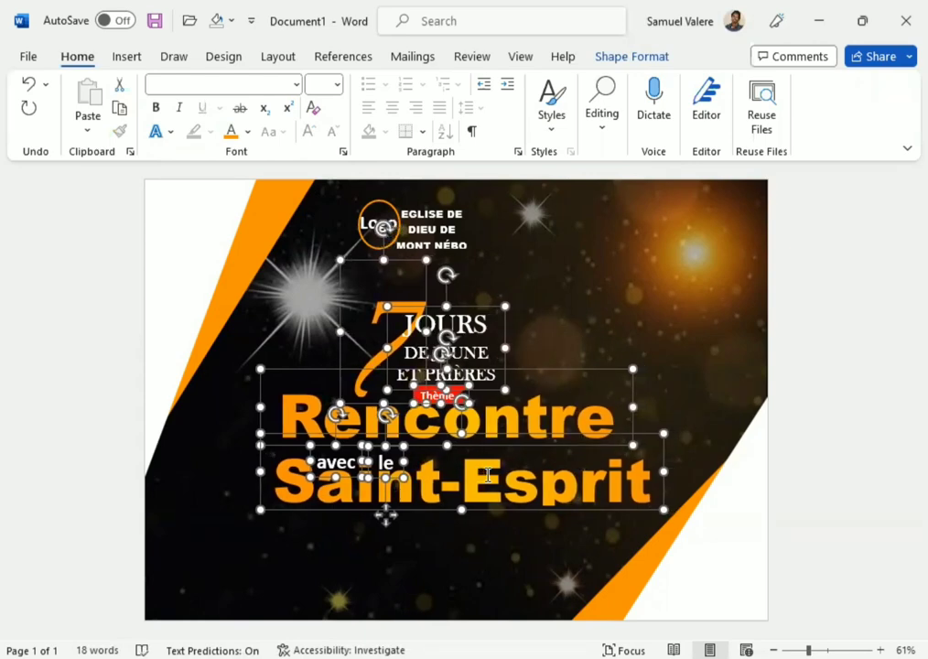
pyautogui.press('Left')
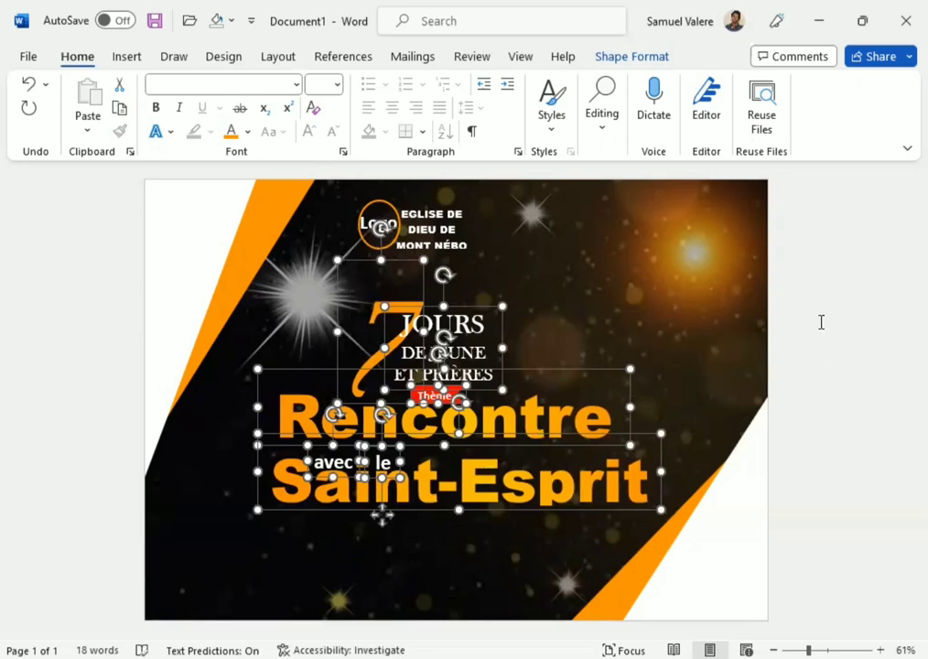
pyautogui.click(821, 323)
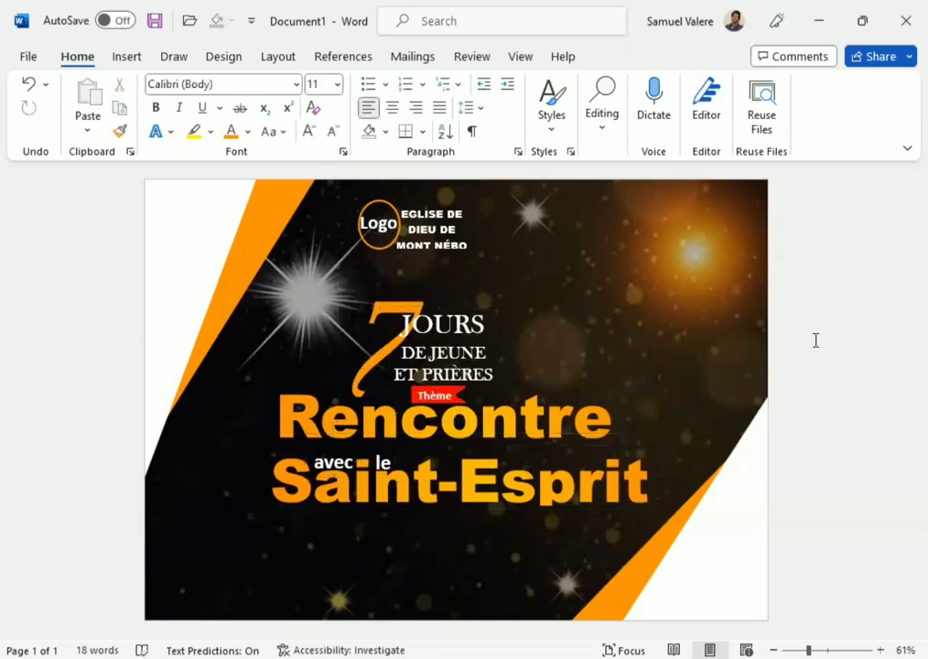
# Draw a text box under Saint-Esprit, nudge it up-left and make it slightly taller.
pyautogui.click(127, 56)
pyautogui.click(216, 85)
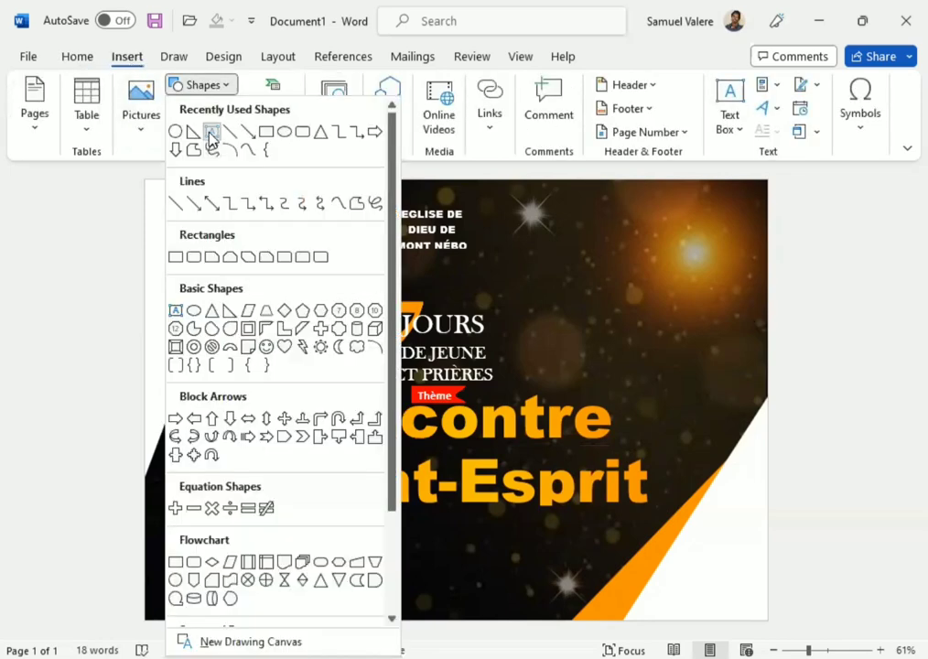
pyautogui.click(211, 132)
pyautogui.moveTo(323, 513)
pyautogui.mouseDown()
pyautogui.moveTo(341, 568)
pyautogui.moveTo(576, 538)
pyautogui.mouseUp()
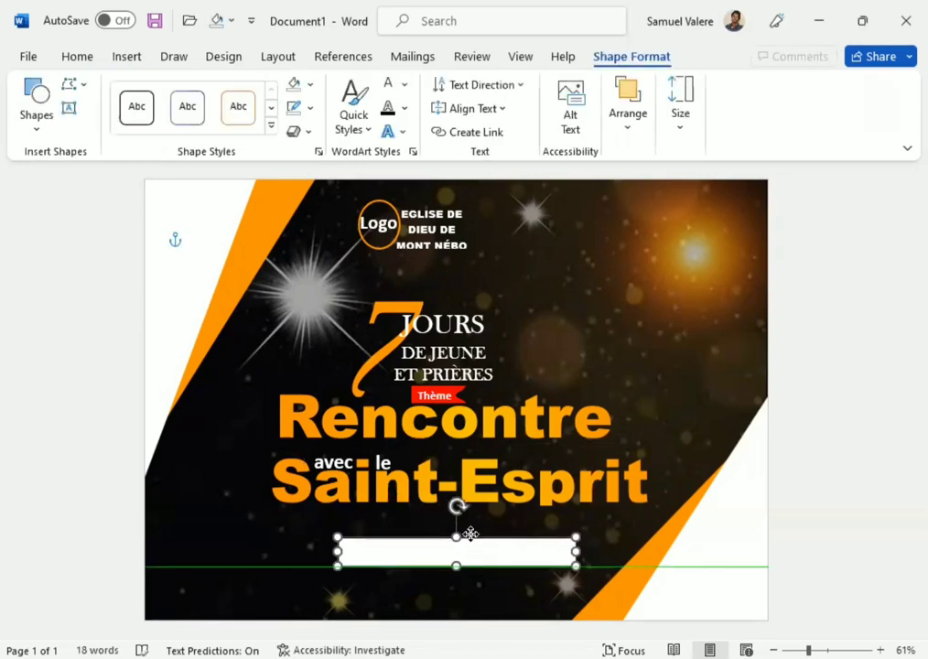
pyautogui.moveTo(470, 533); pyautogui.dragTo(470, 531)
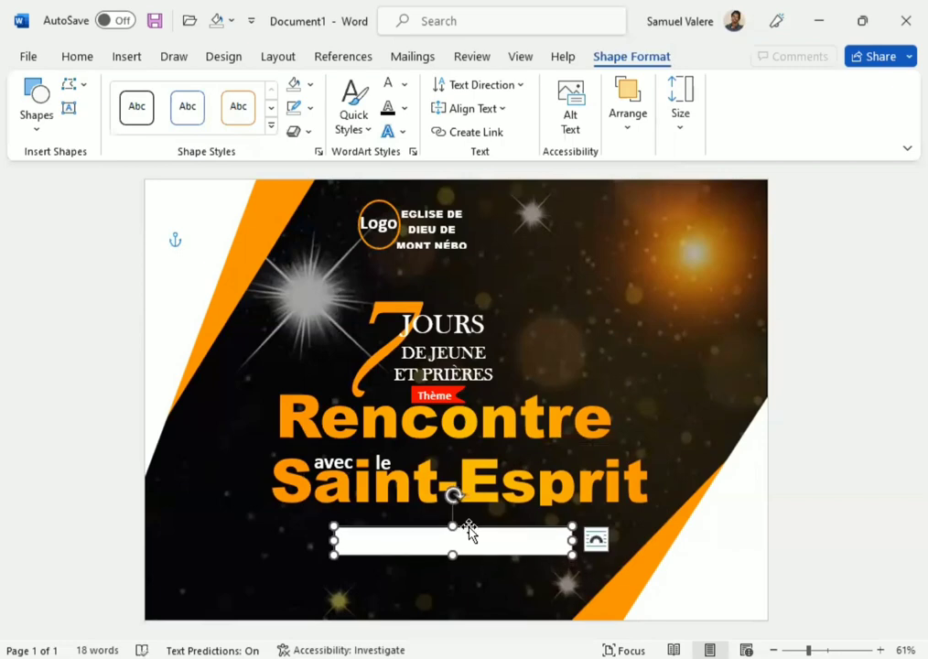
pyautogui.press('Left')
pyautogui.press('Up')
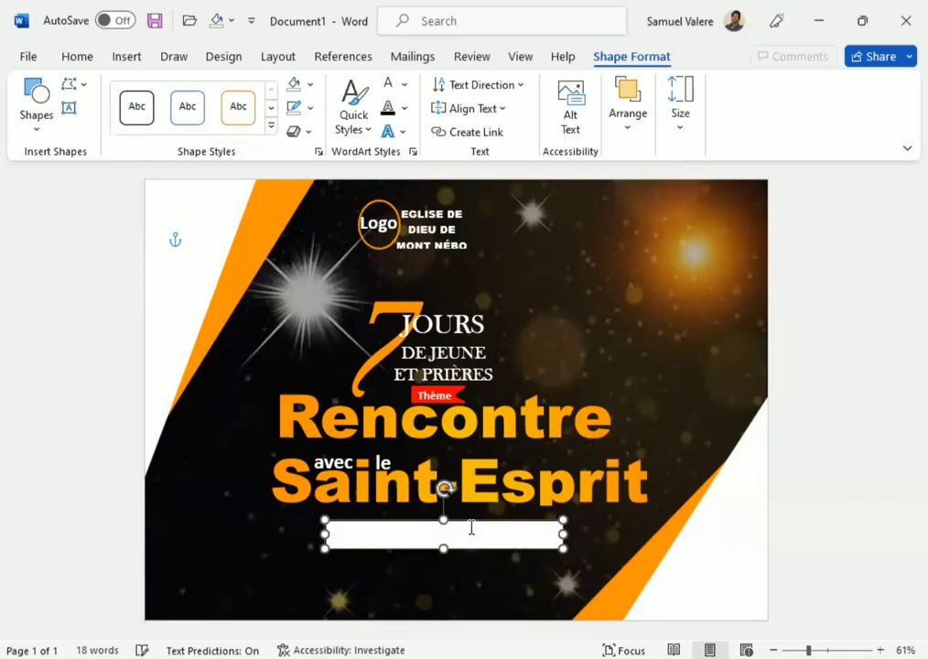
pyautogui.press('Left')
pyautogui.press('Up')
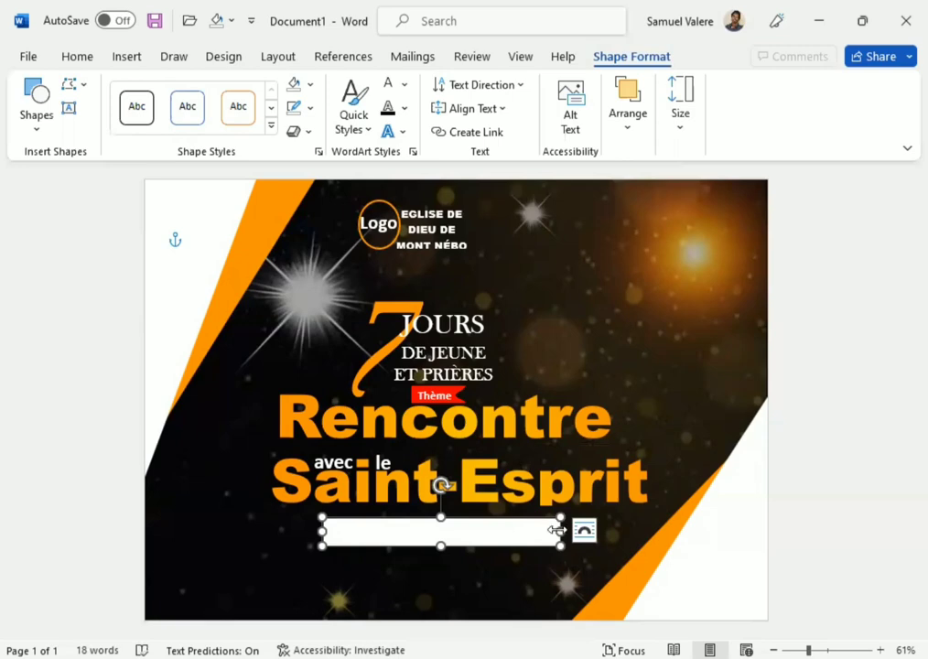
pyautogui.moveTo(441, 547); pyautogui.dragTo(441, 550)
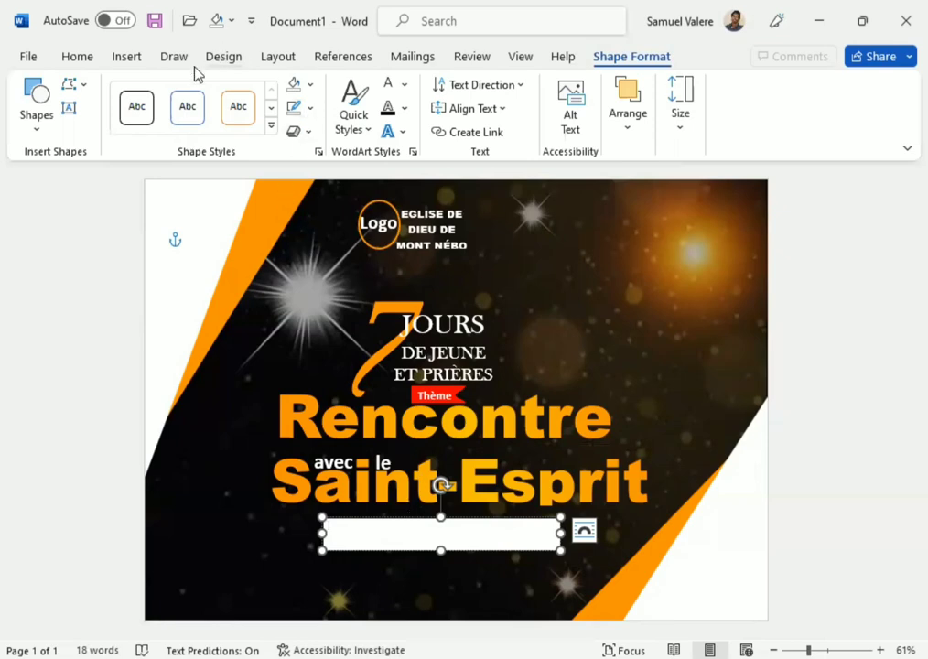
# Set the box's text to centred alignment.
pyautogui.click(77, 57)
pyautogui.click(392, 108)
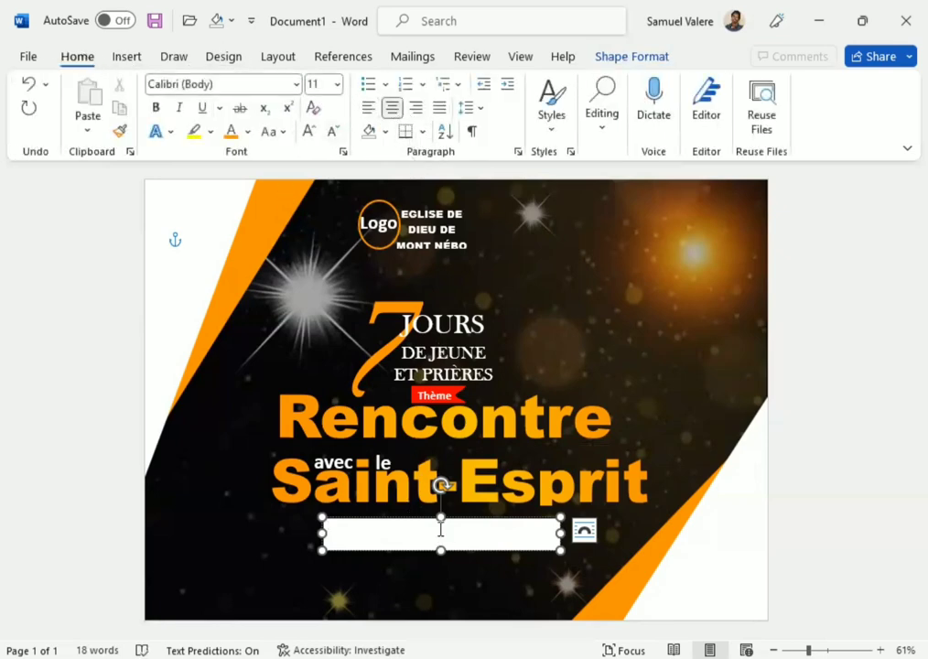
pyautogui.rightClick(458, 536)
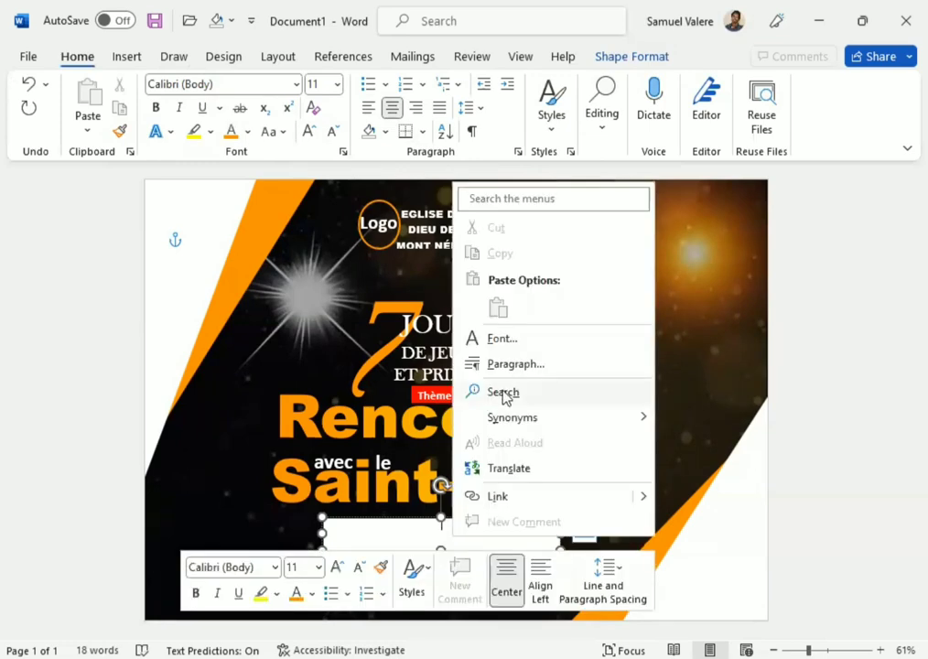
# Edit the box's points, adding a right-edge point pulled inward to notch the right end.
pyautogui.click(371, 525)
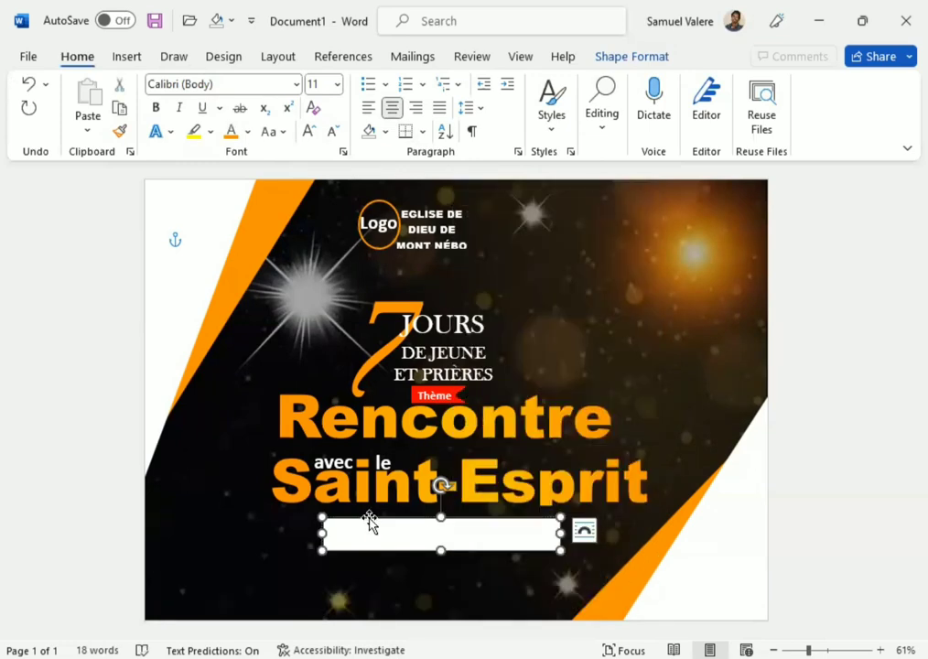
pyautogui.rightClick(371, 527)
pyautogui.click(439, 222)
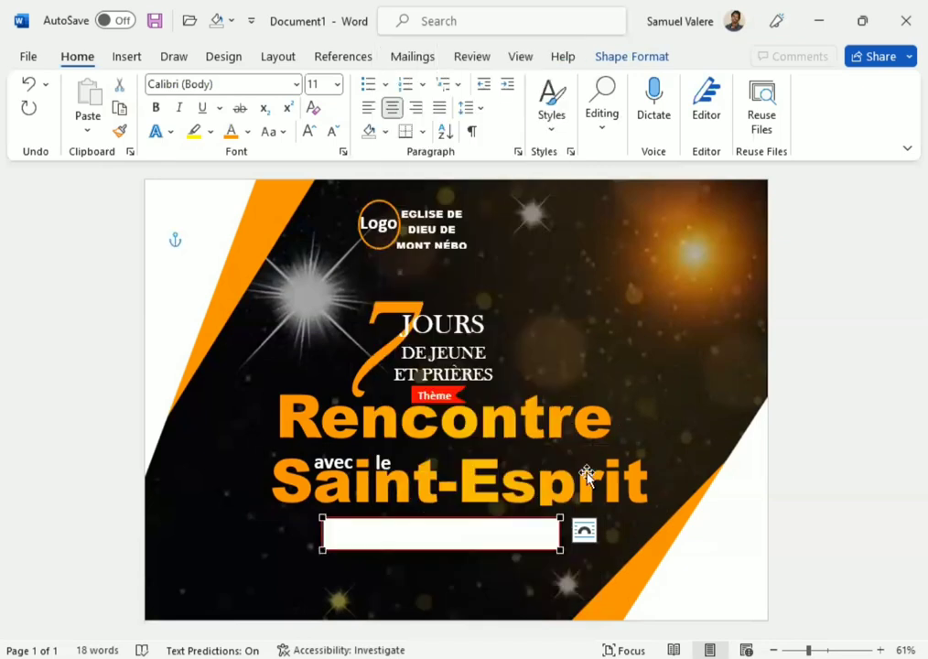
pyautogui.rightClick(558, 534)
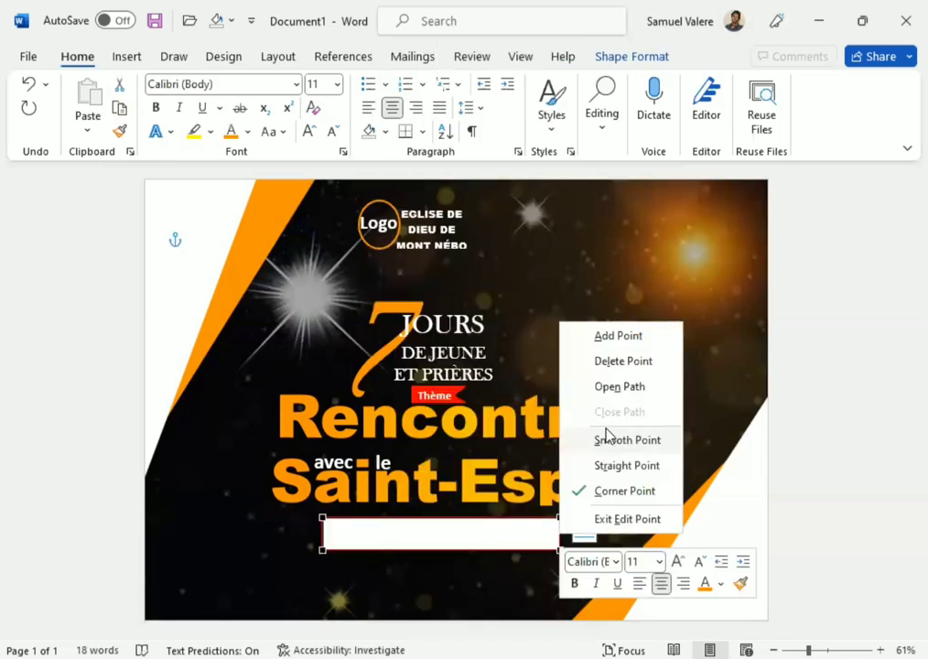
pyautogui.click(620, 363)
pyautogui.click(29, 84)
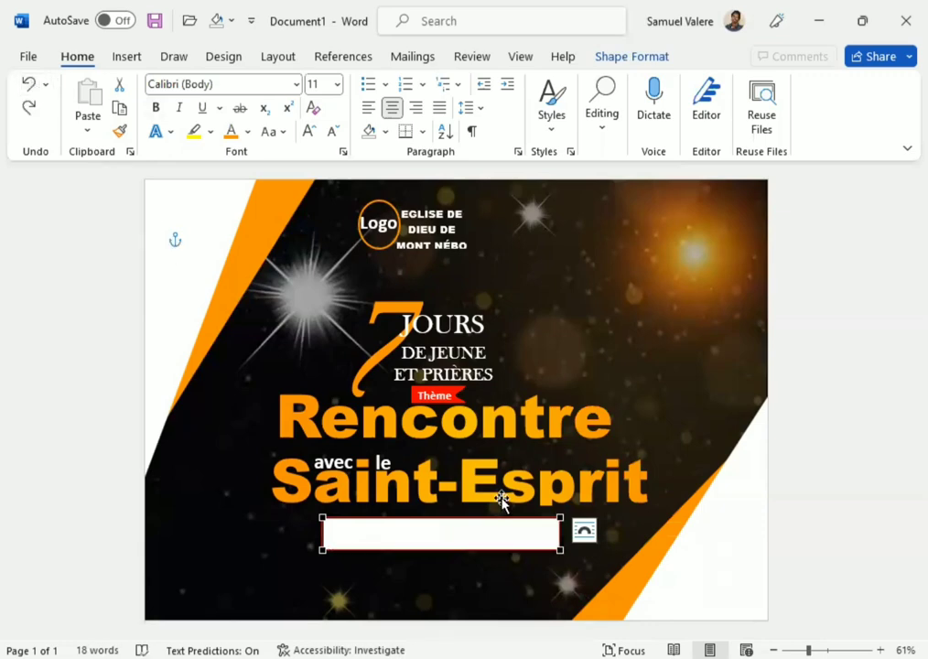
pyautogui.rightClick(560, 535)
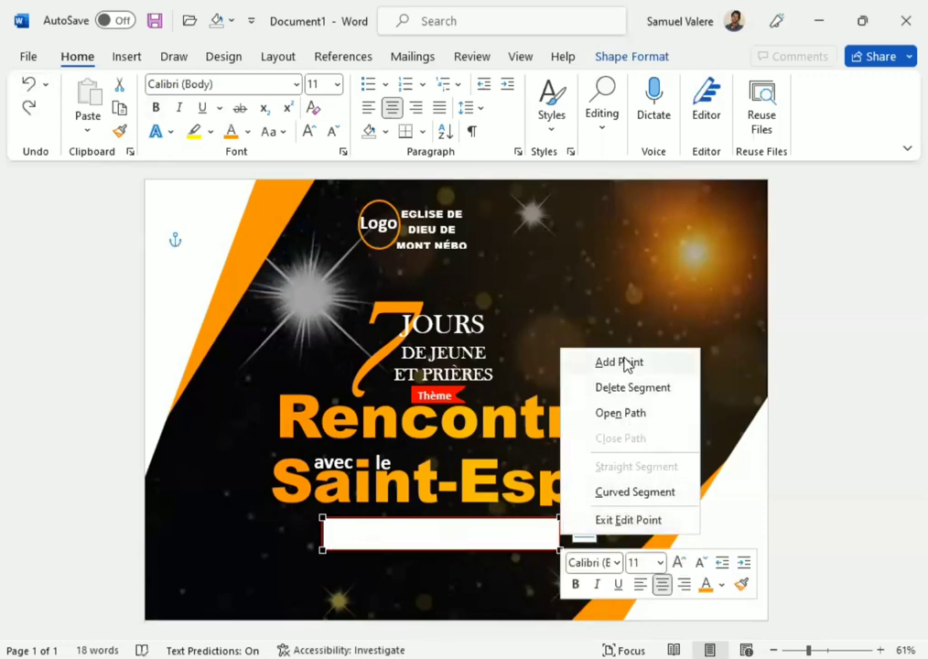
pyautogui.click(630, 363)
pyautogui.moveTo(558, 532); pyautogui.dragTo(548, 533)
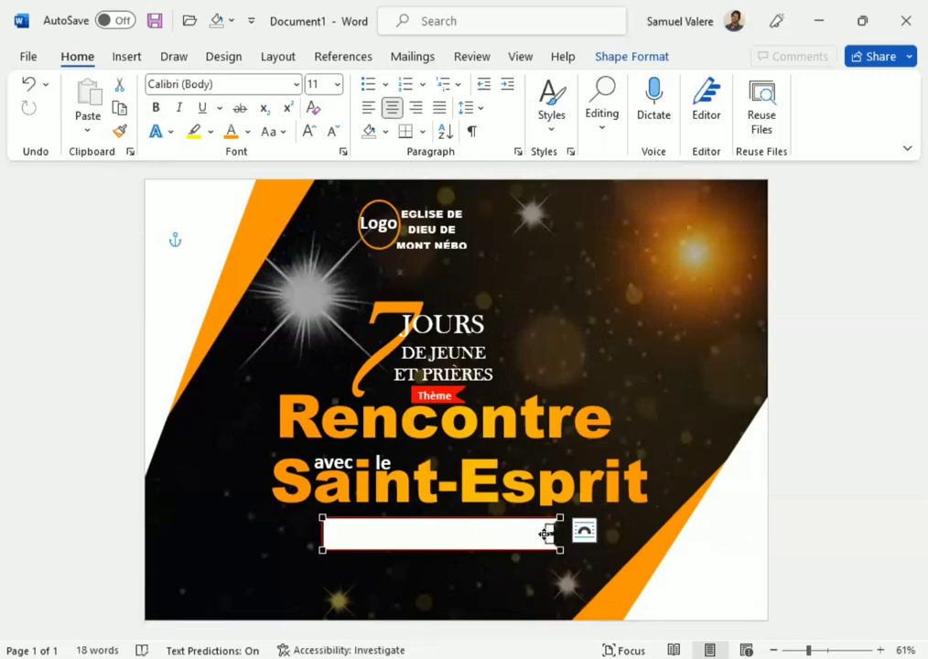
# Notch the left end the same way and finish editing points.
pyautogui.rightClick(321, 534)
pyautogui.click(386, 366)
pyautogui.moveTo(321, 534); pyautogui.dragTo(341, 534)
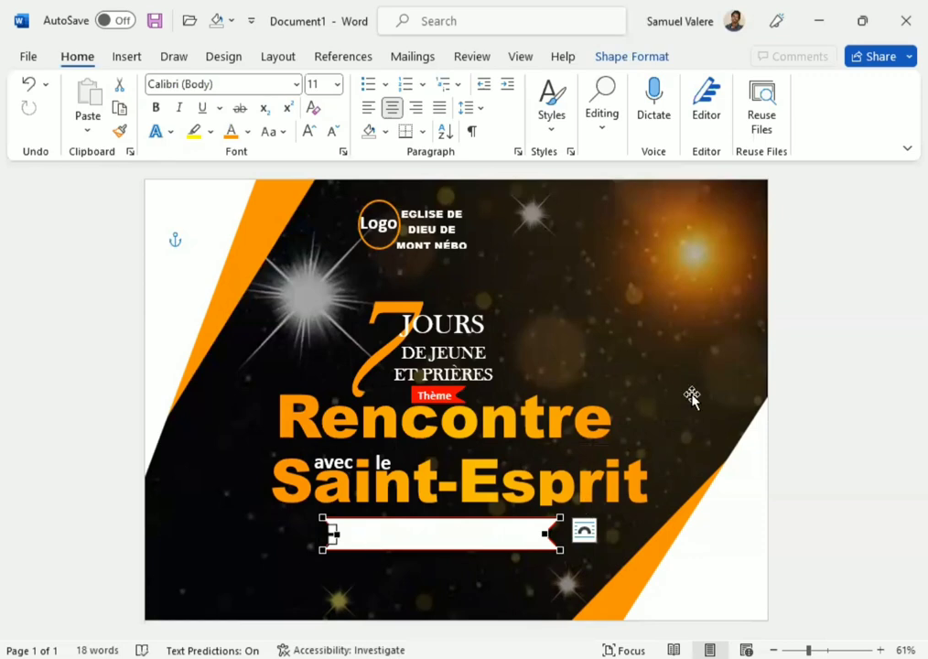
pyautogui.click(395, 547)
pyautogui.click(407, 545)
pyautogui.write('Lun.00 Avr')
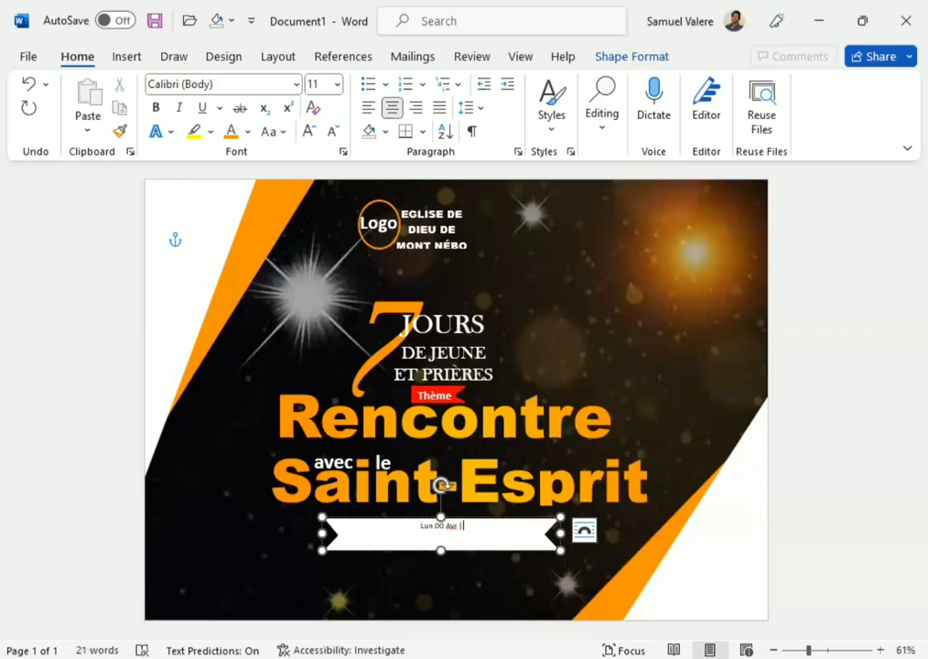
pyautogui.write('Dim')
pyautogui.write('.00 M')
pyautogui.write('ai')
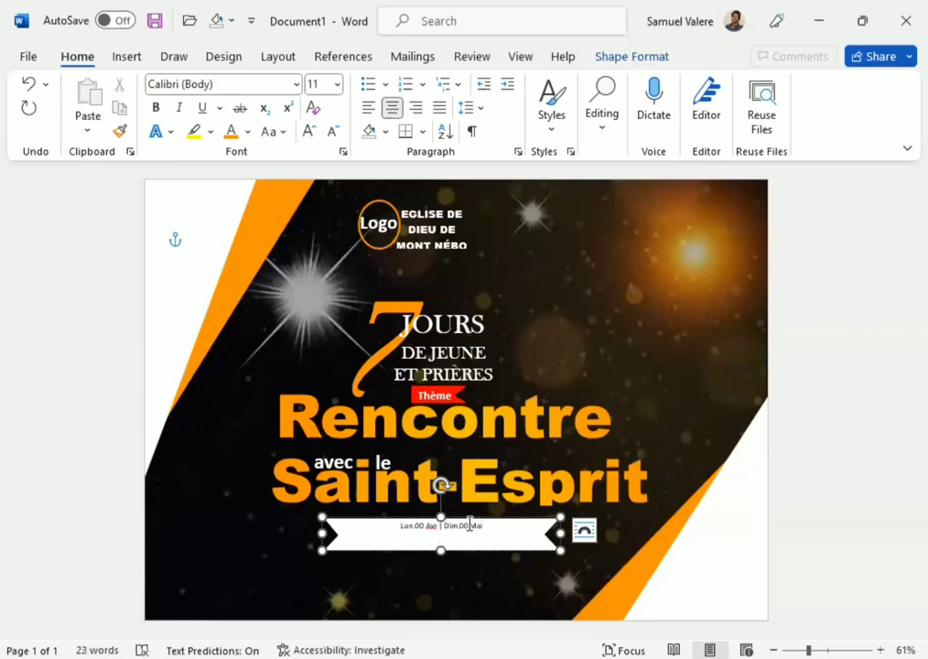
pyautogui.moveTo(489, 525); pyautogui.dragTo(394, 522)
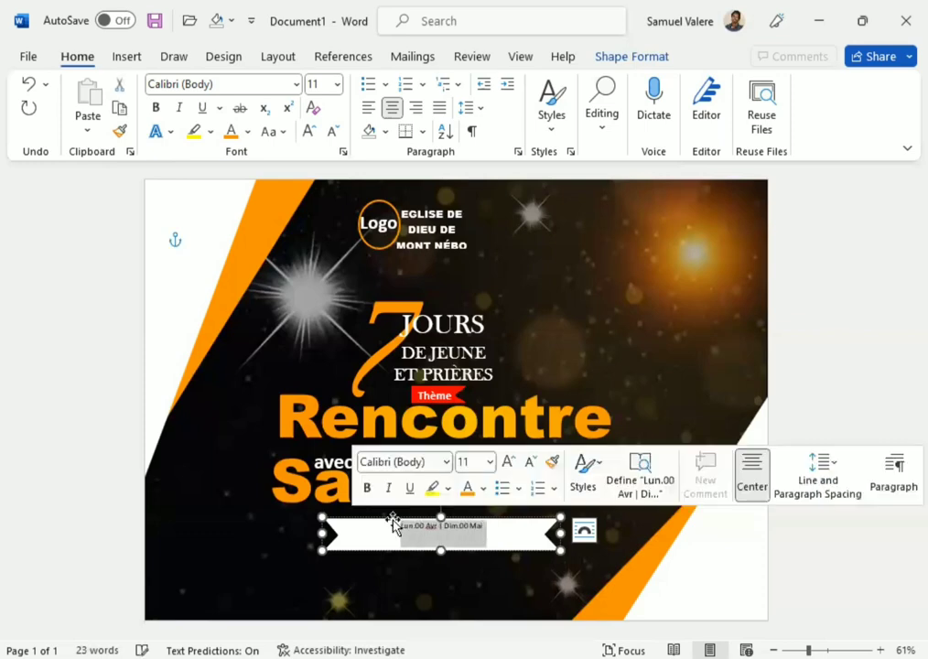
pyautogui.click(319, 83)
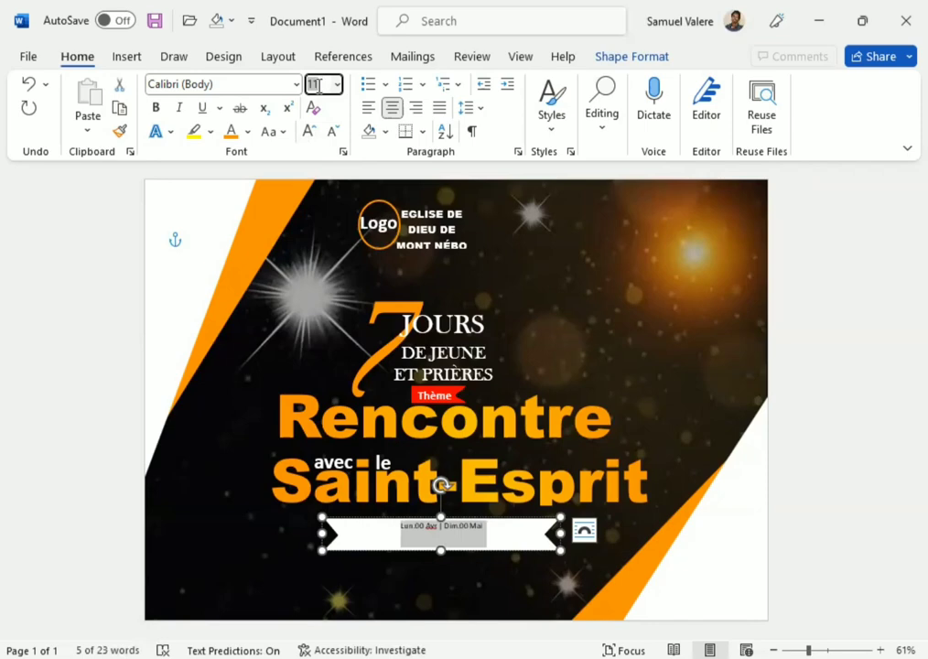
pyautogui.write('14')
pyautogui.press('Return')
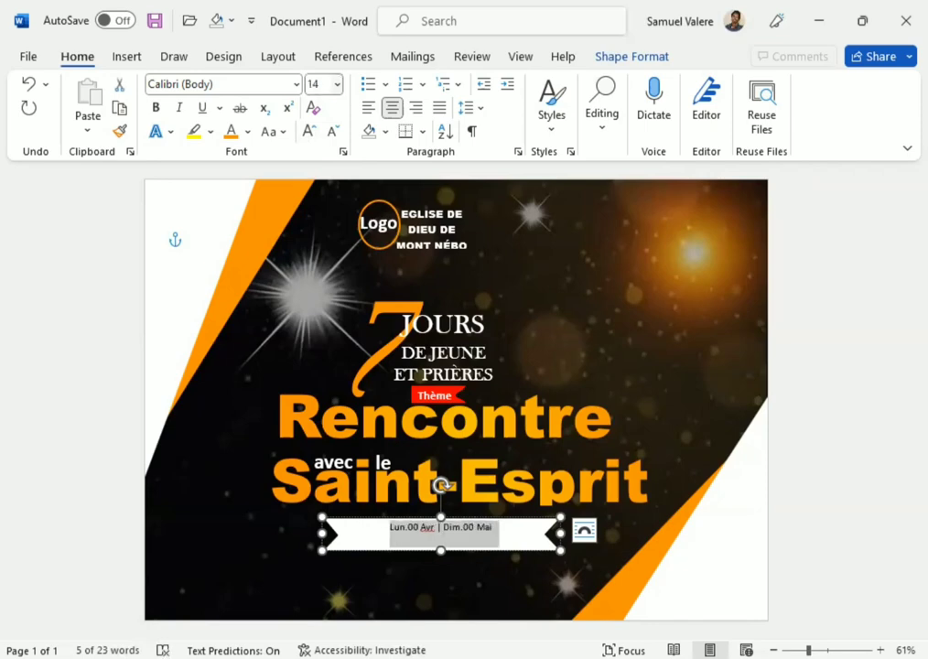
pyautogui.click(283, 135)
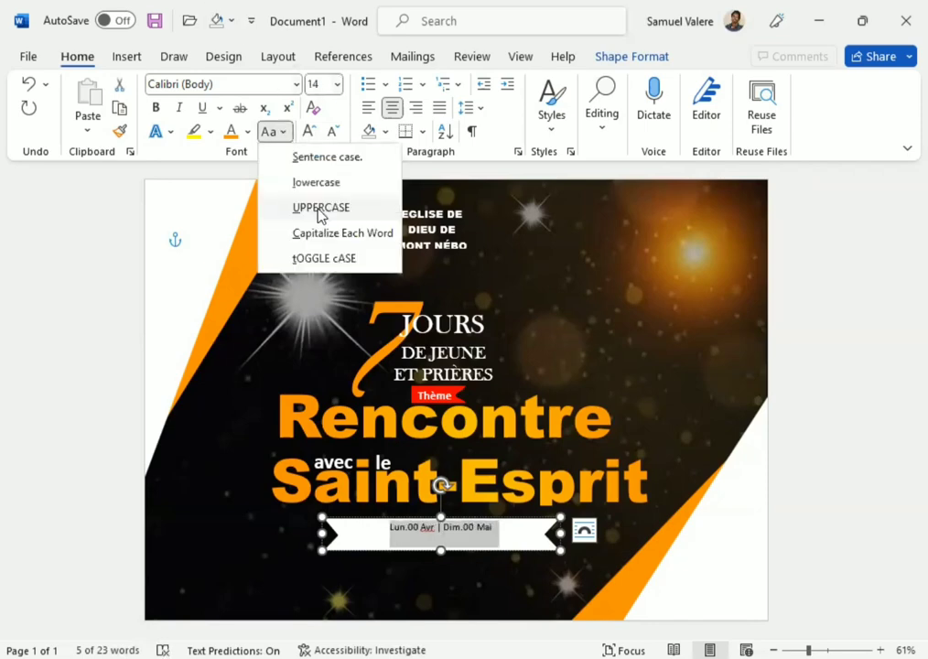
pyautogui.click(320, 208)
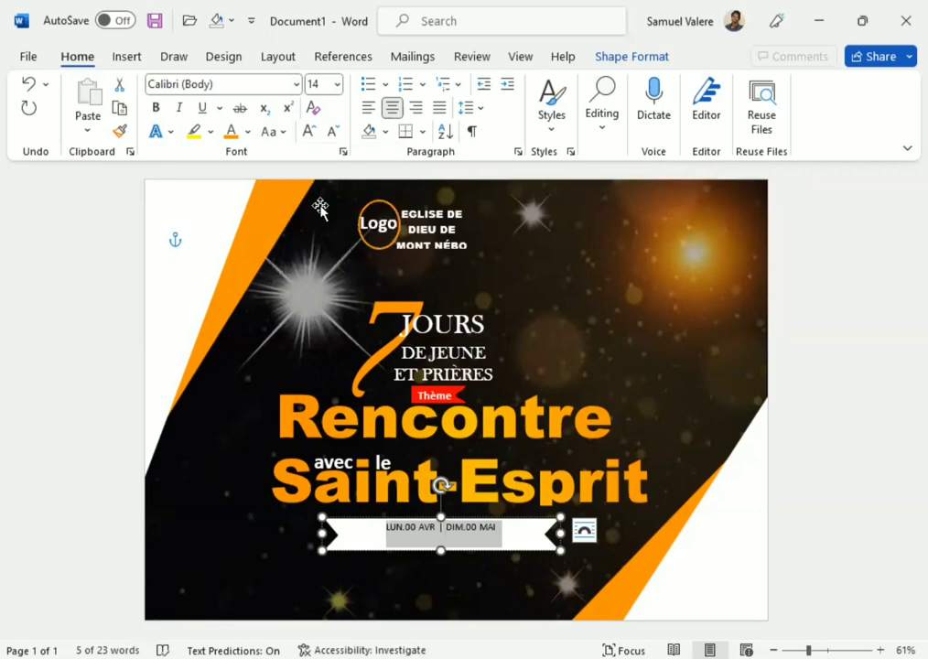
pyautogui.click(156, 107)
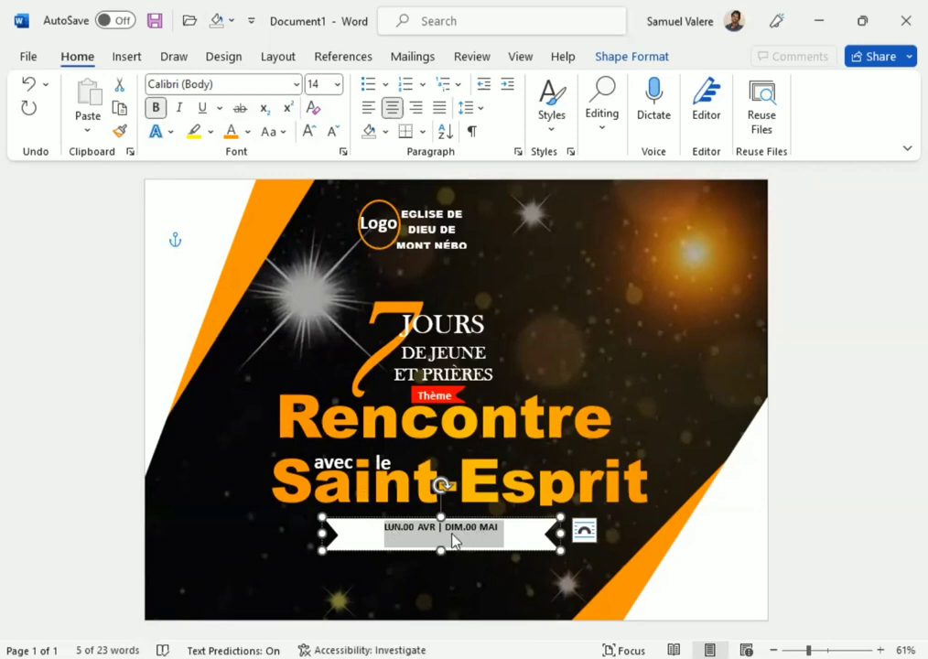
pyautogui.press('Delete')
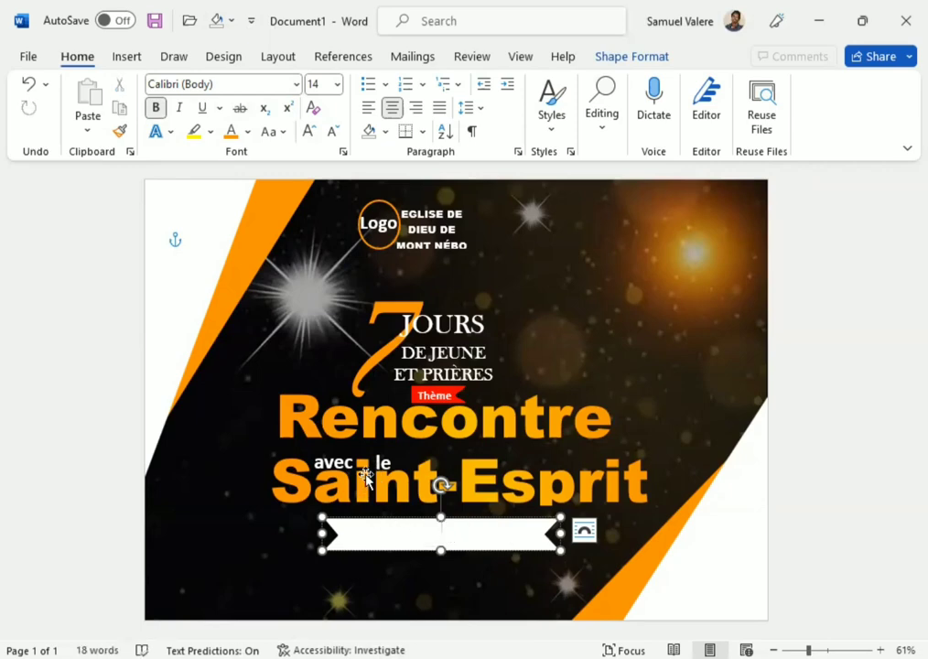
# Copy the avec text box onto the ribbon and make its text black.
pyautogui.doubleClick(334, 460)
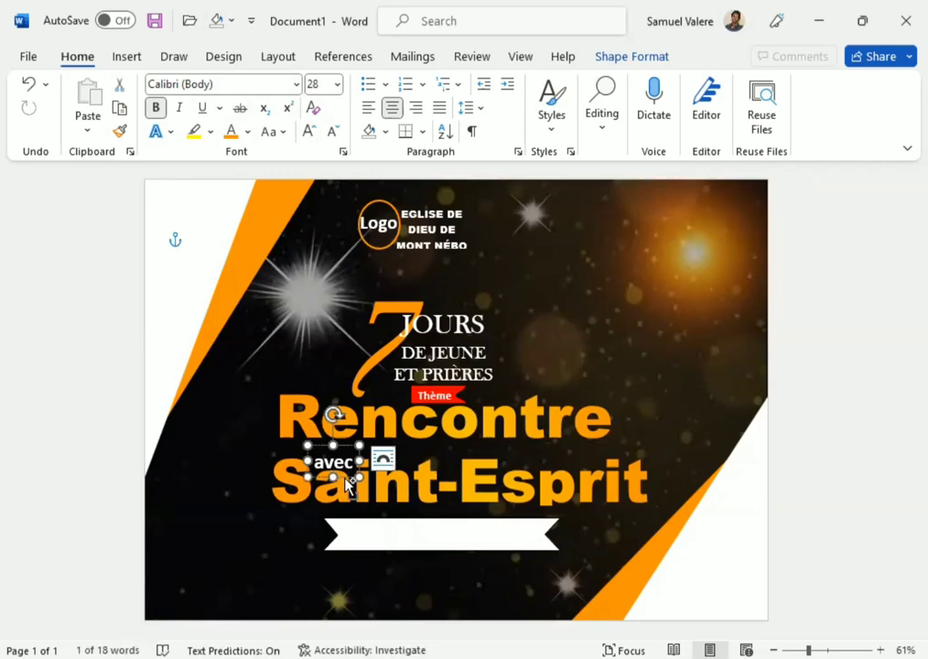
pyautogui.moveTo(346, 486); pyautogui.dragTo(396, 546)
pyautogui.write('le')
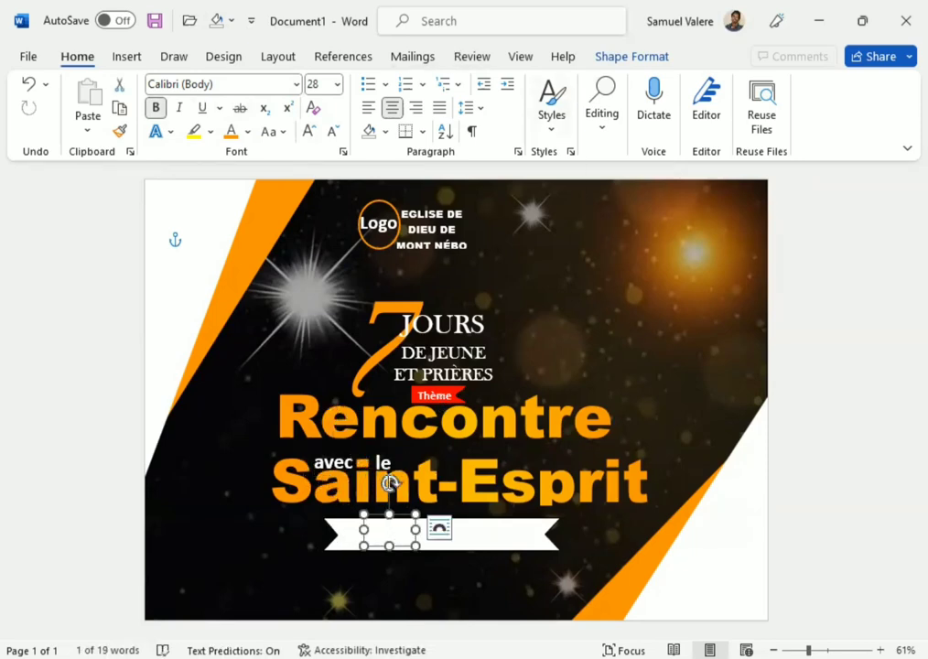
pyautogui.moveTo(406, 533); pyautogui.dragTo(365, 529)
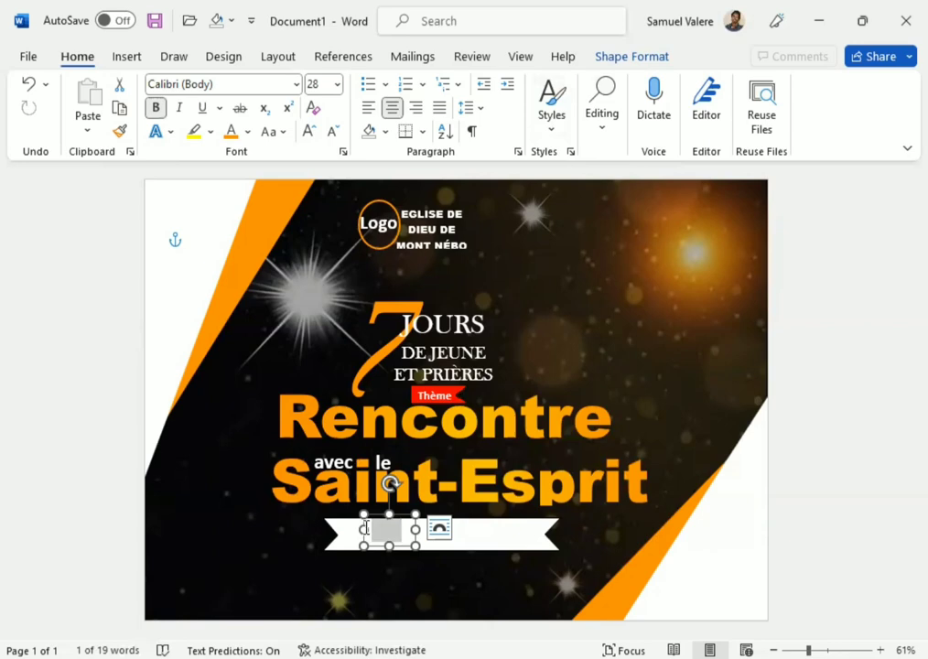
pyautogui.click(612, 58)
pyautogui.click(406, 89)
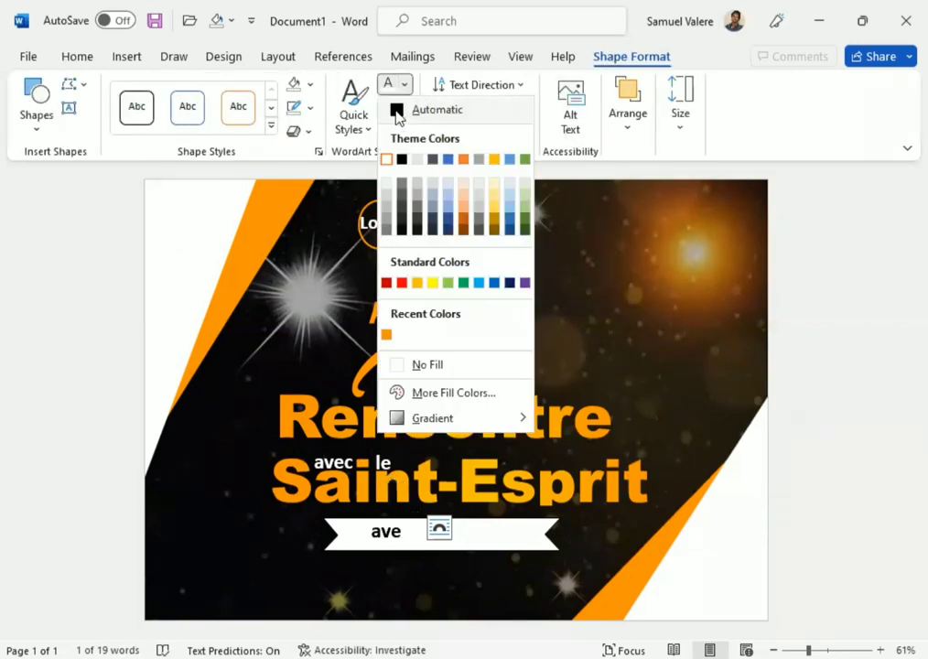
pyautogui.click(395, 110)
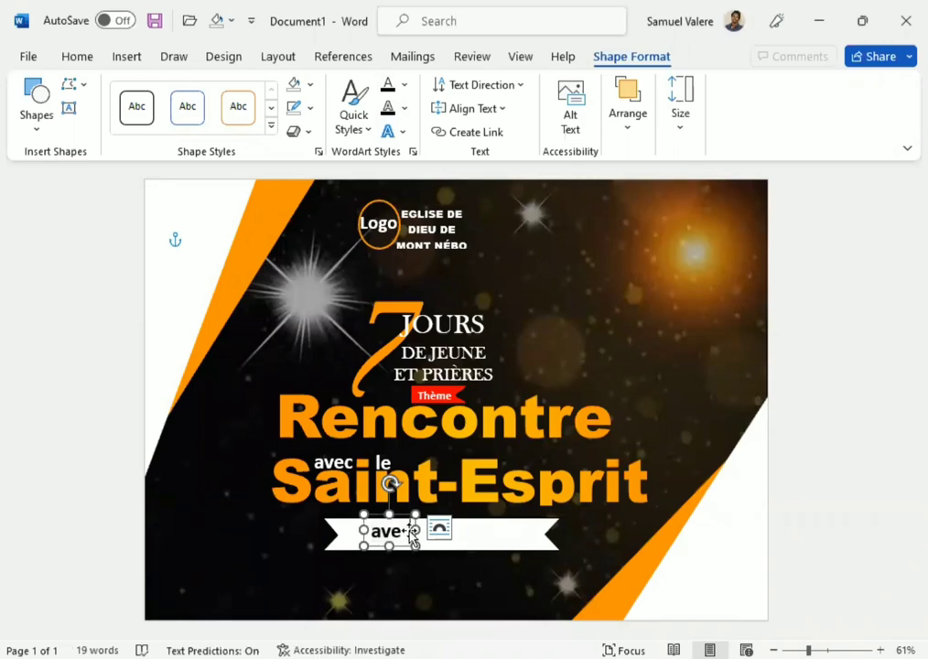
# Replace its text with the date line 'Lun.00 Avr |' and widen the box centred on the ribbon.
pyautogui.press('BackSpace')
pyautogui.press('BackSpace')
pyautogui.press('BackSpace')
pyautogui.write('Lun.')
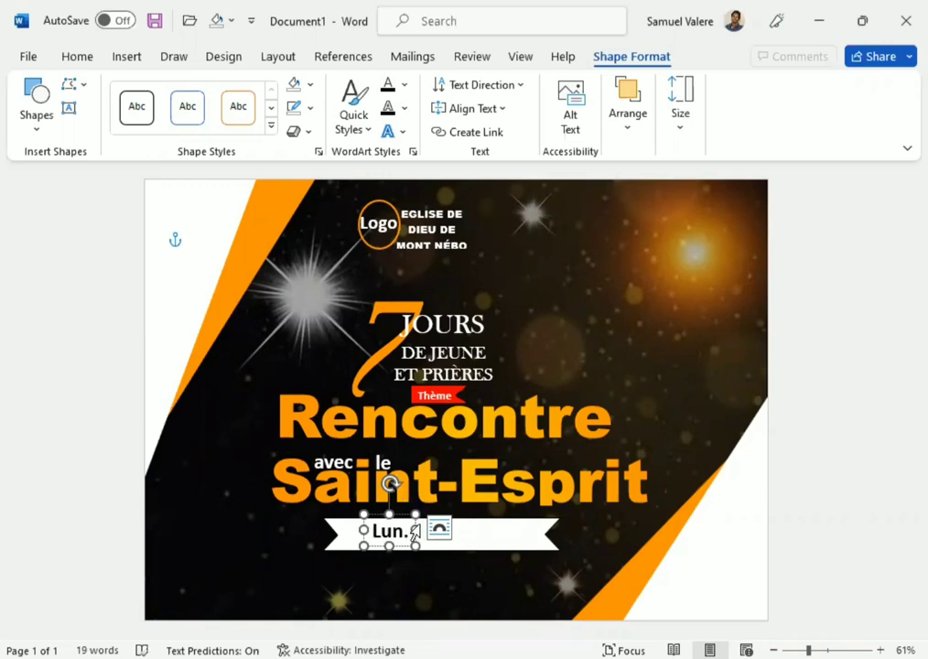
pyautogui.write('00')
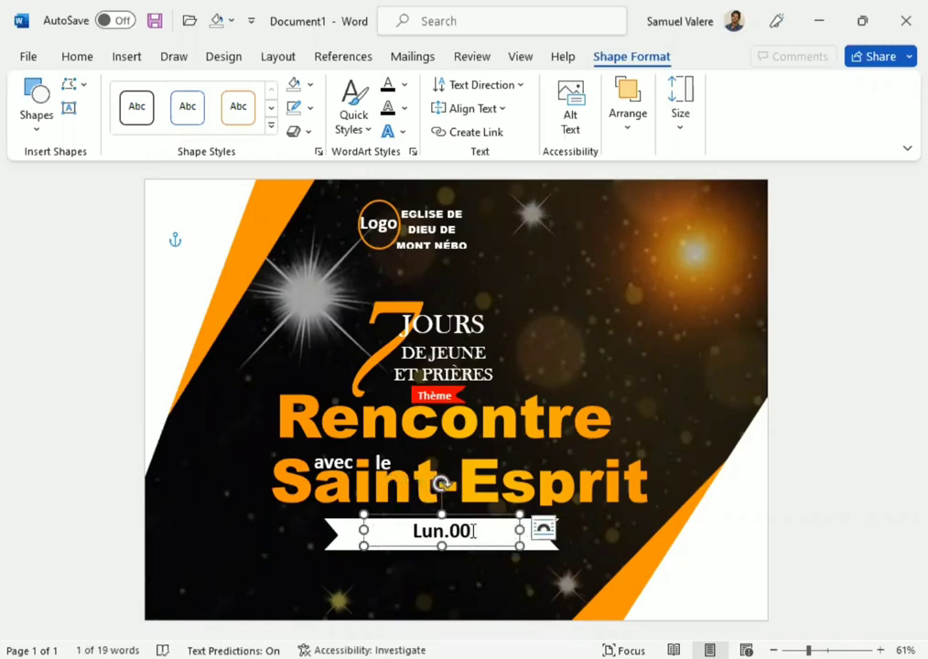
pyautogui.write(' A')
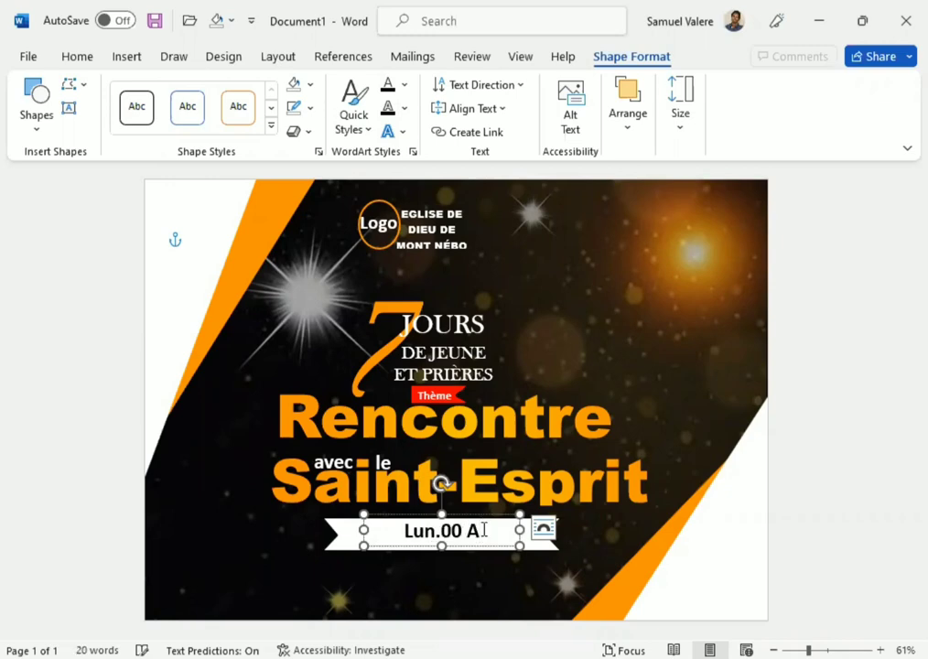
pyautogui.write('vr |')
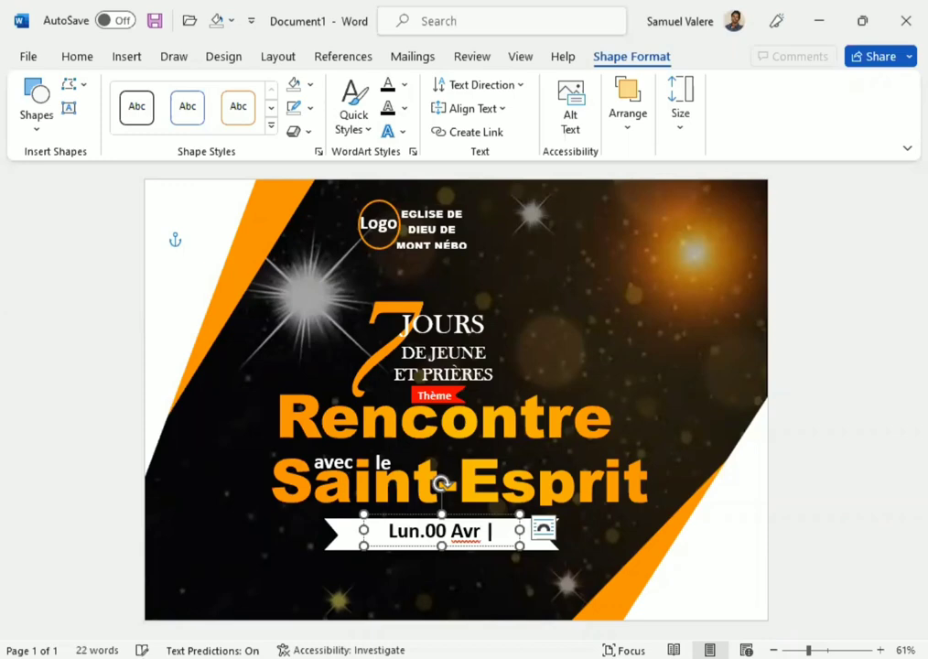
pyautogui.moveTo(519, 530); pyautogui.dragTo(592, 525)
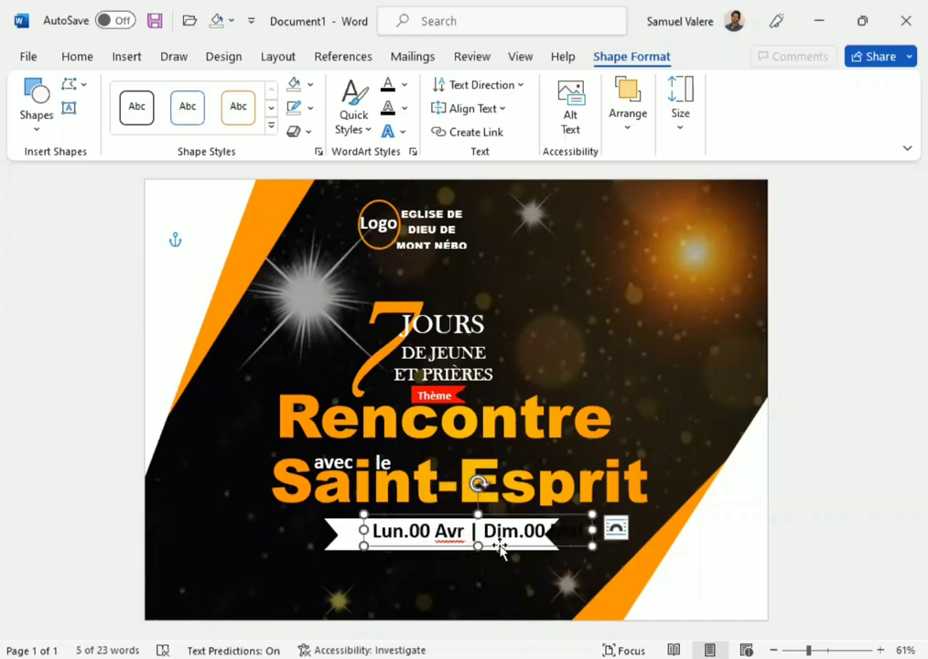
pyautogui.moveTo(501, 549); pyautogui.dragTo(453, 546)
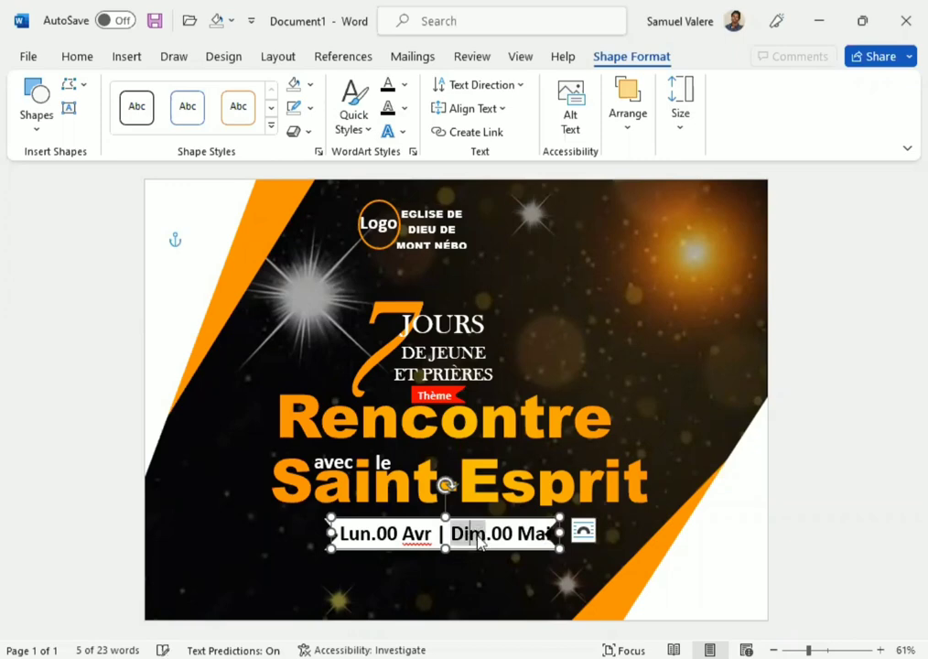
pyautogui.tripleClick(478, 535)
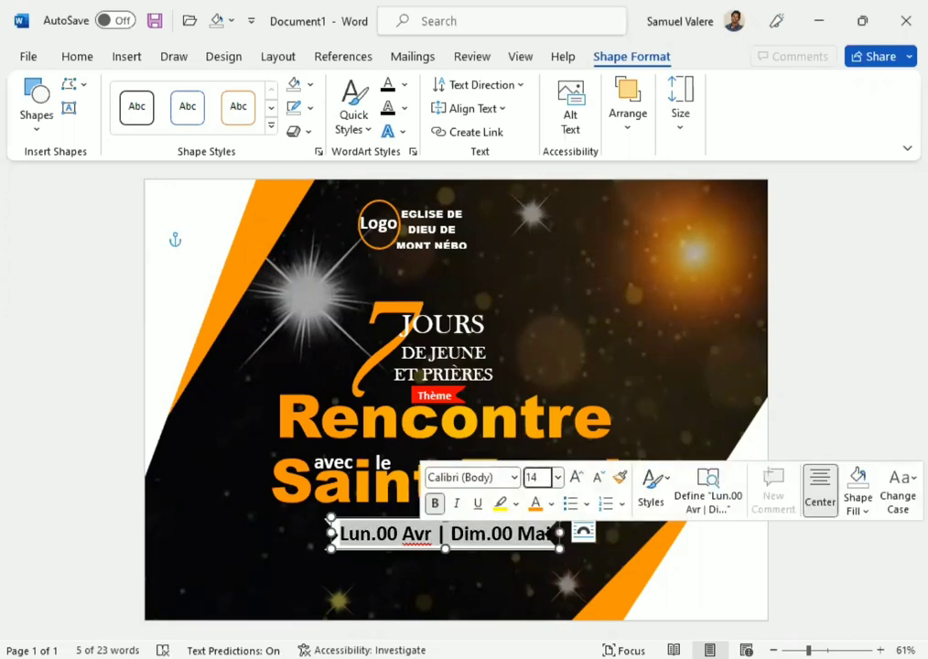
# Format the dates as 14 pt Arial Black in UPPERCASE.
pyautogui.press('Return')
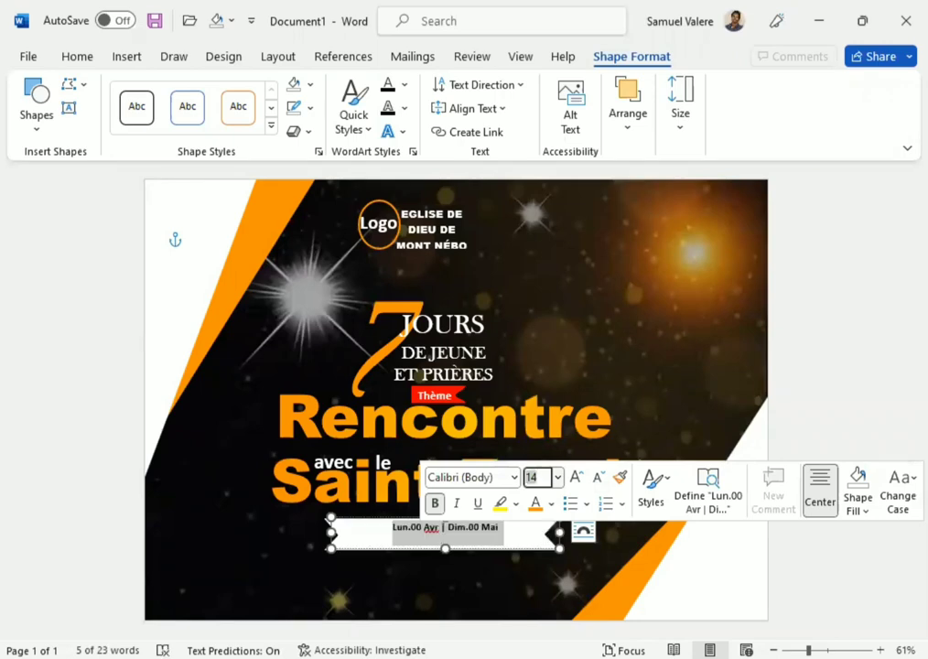
pyautogui.click(495, 478)
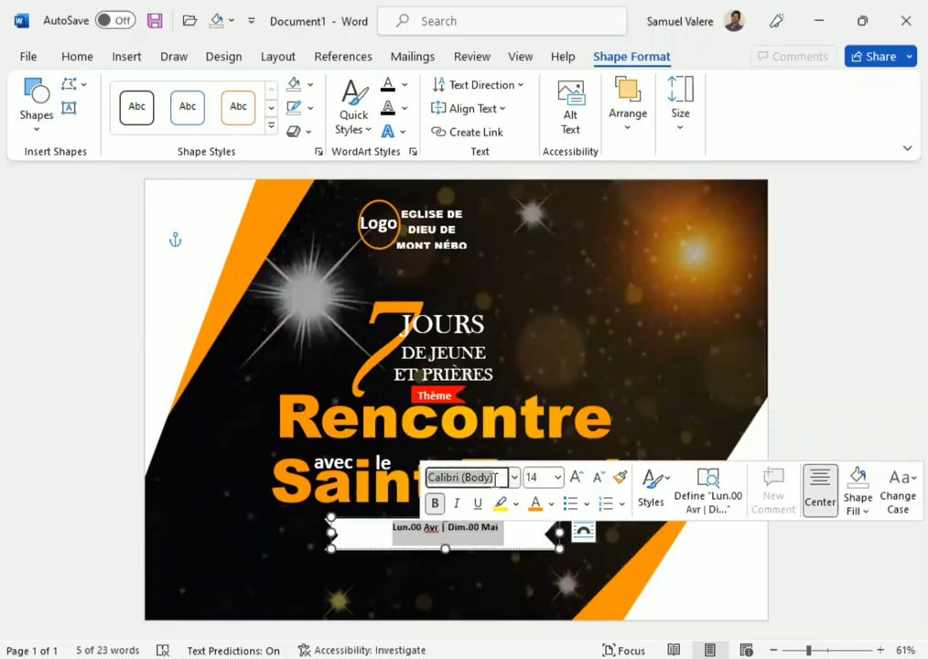
pyautogui.write('Arial Black')
pyautogui.press('Return')
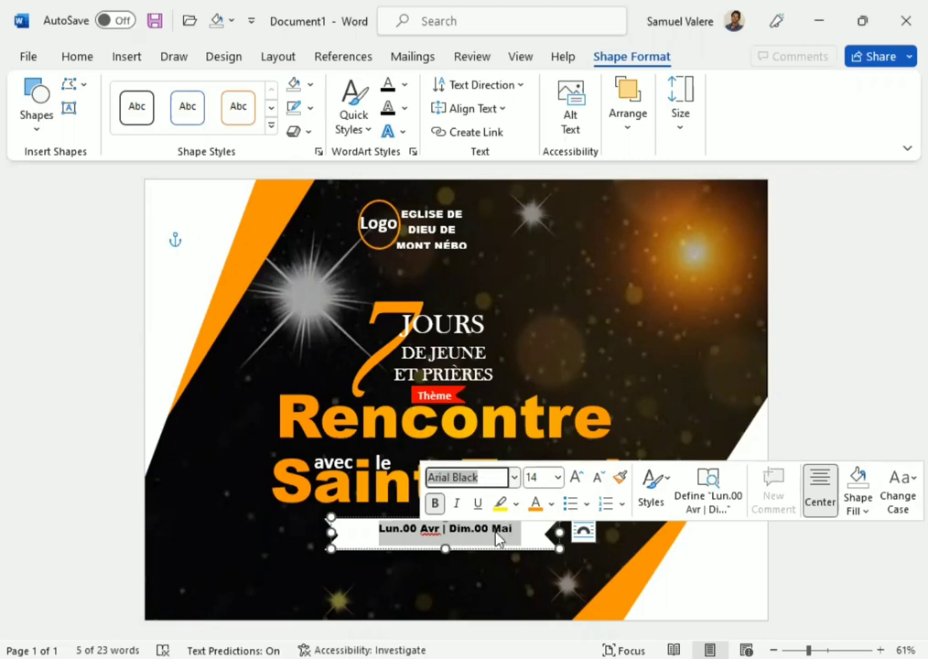
pyautogui.click(81, 59)
pyautogui.click(275, 131)
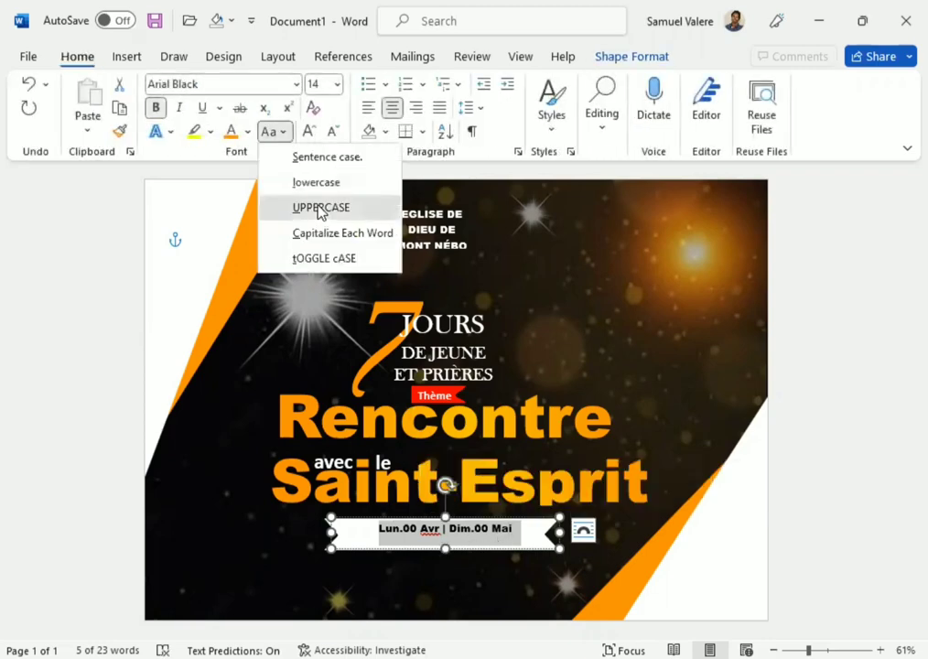
pyautogui.click(323, 210)
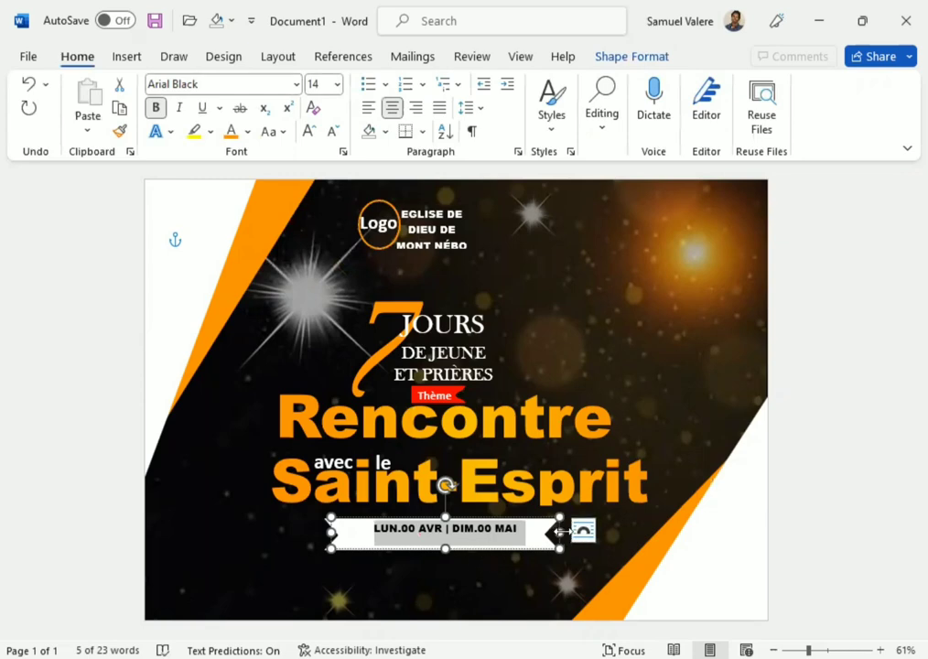
# Resize the date text box narrower and shorter to fit inside the ribbon.
pyautogui.moveTo(558, 531); pyautogui.dragTo(520, 531)
pyautogui.moveTo(426, 549)
pyautogui.mouseDown()
pyautogui.moveTo(421, 538)
pyautogui.moveTo(446, 542)
pyautogui.mouseUp()
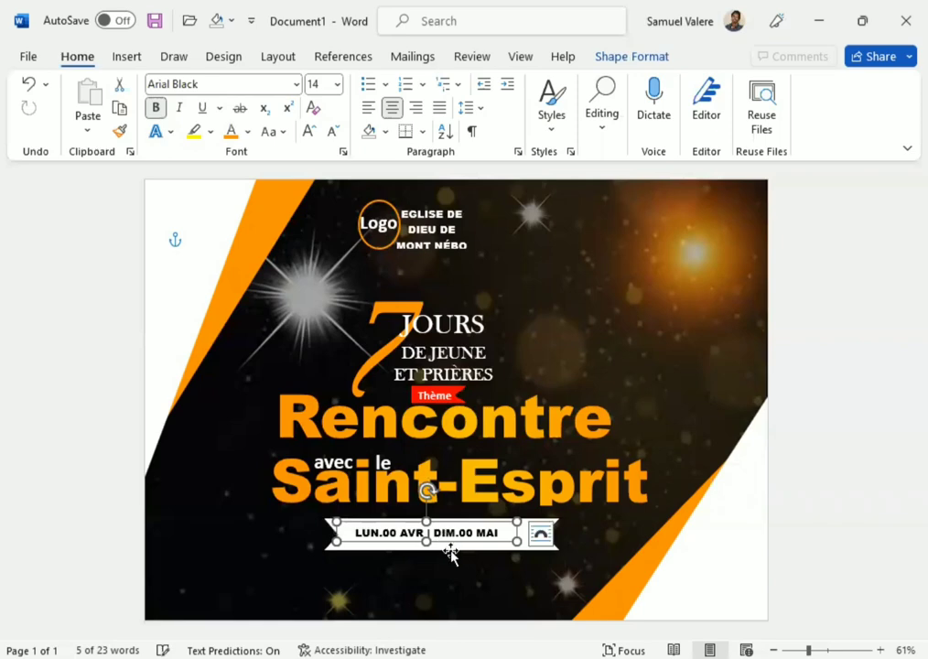
pyautogui.click(442, 547)
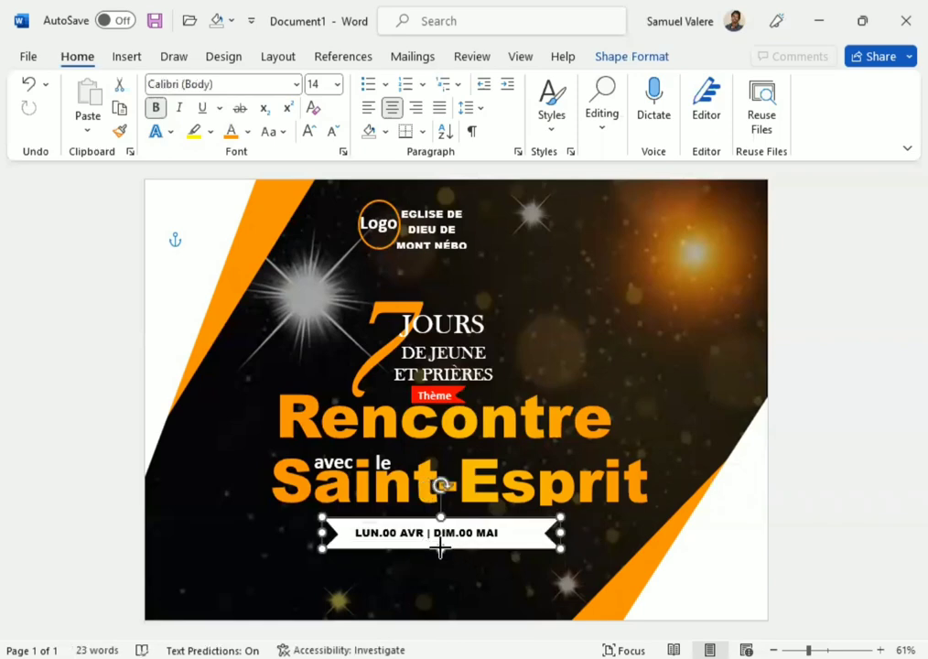
pyautogui.click(457, 533)
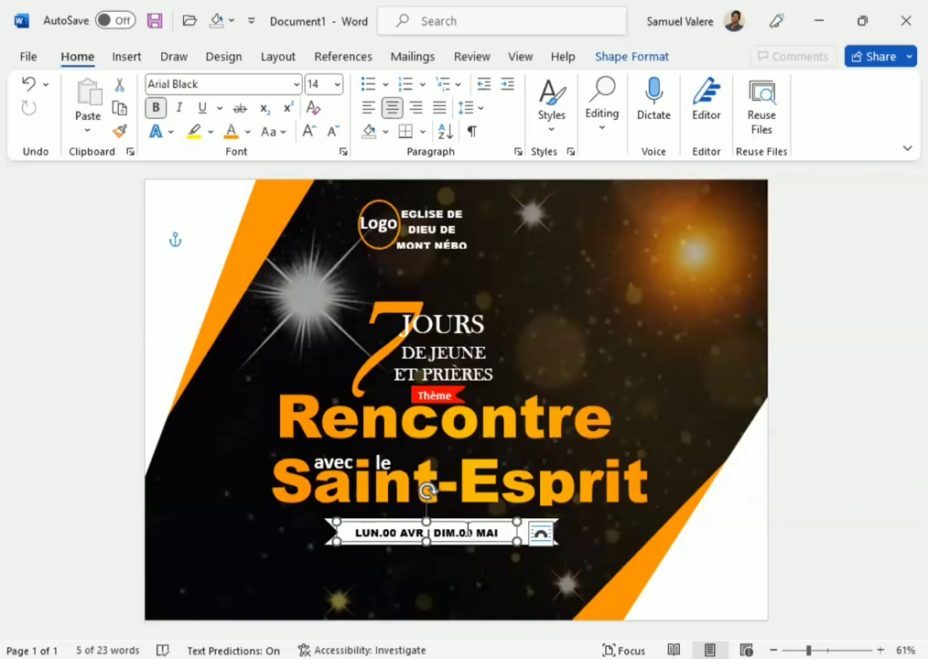
pyautogui.hotkey('ctrl', 'z')
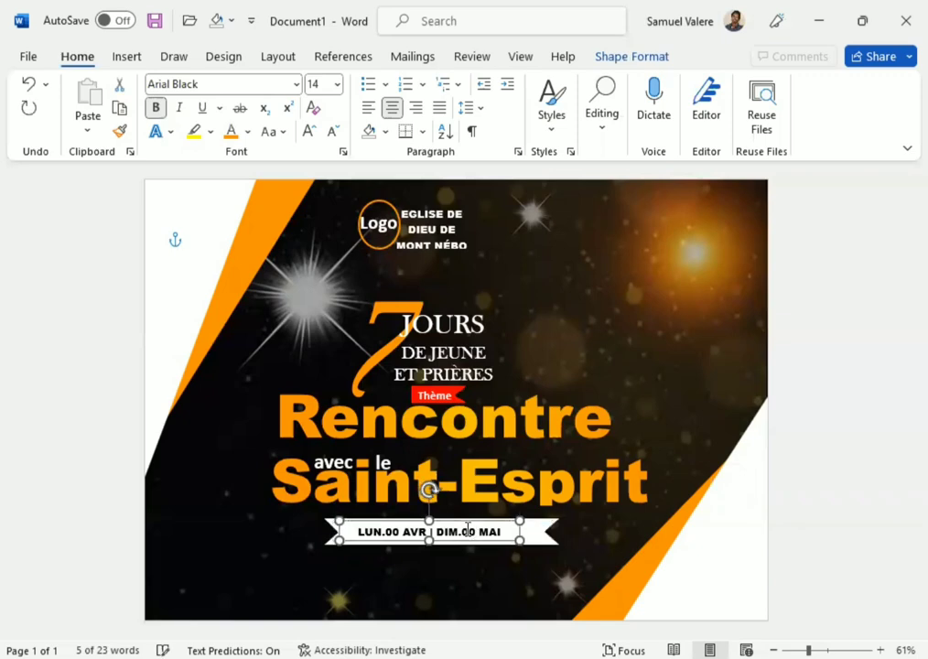
pyautogui.press('Right')
# Enlarge the dates to 16 pt and nudge the box right to centre it.
pyautogui.moveTo(494, 541); pyautogui.dragTo(344, 533)
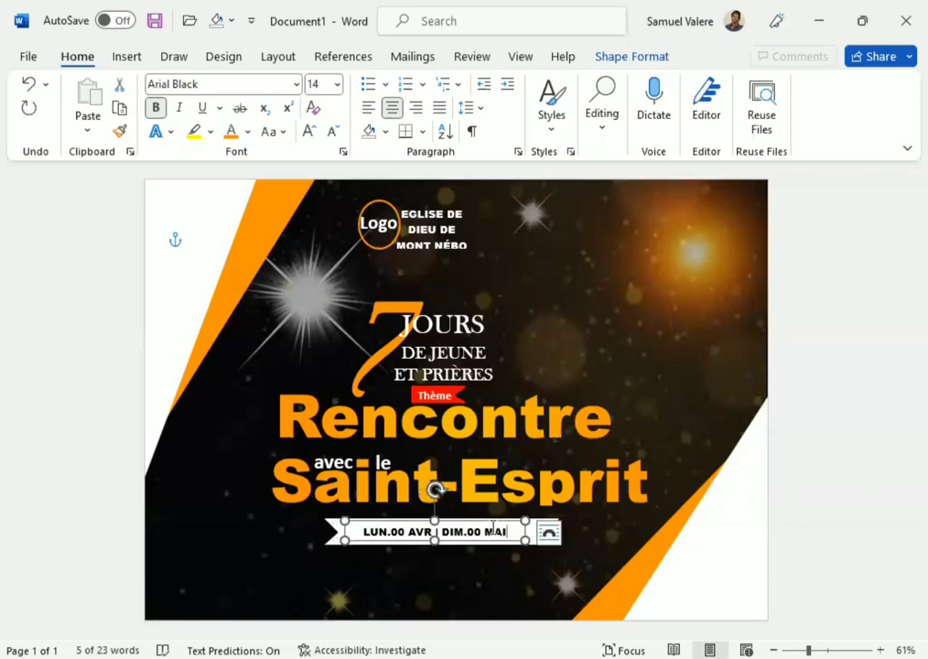
pyautogui.click(511, 480)
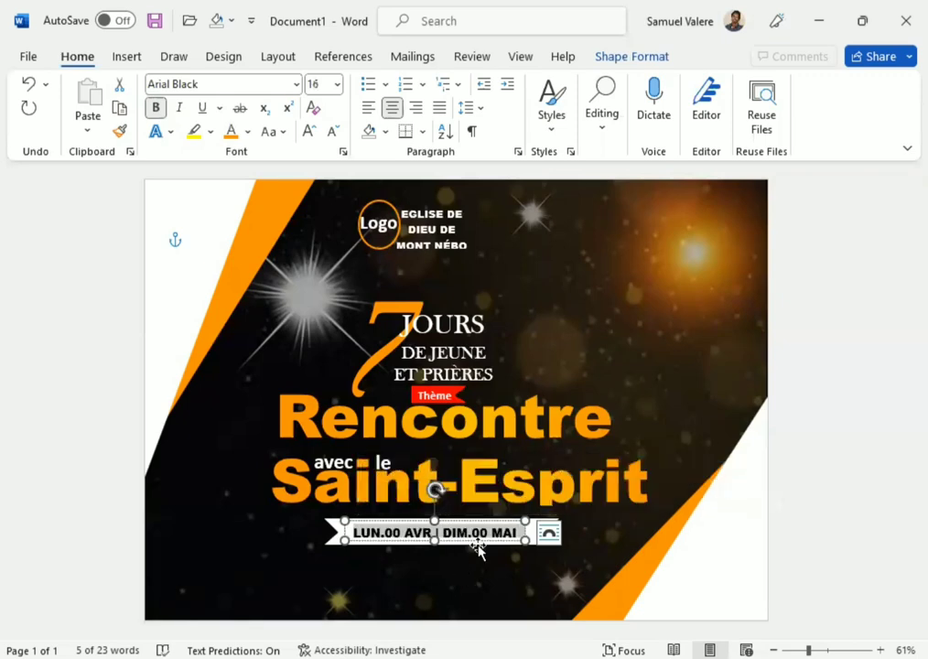
pyautogui.click(478, 551)
pyautogui.click(528, 540)
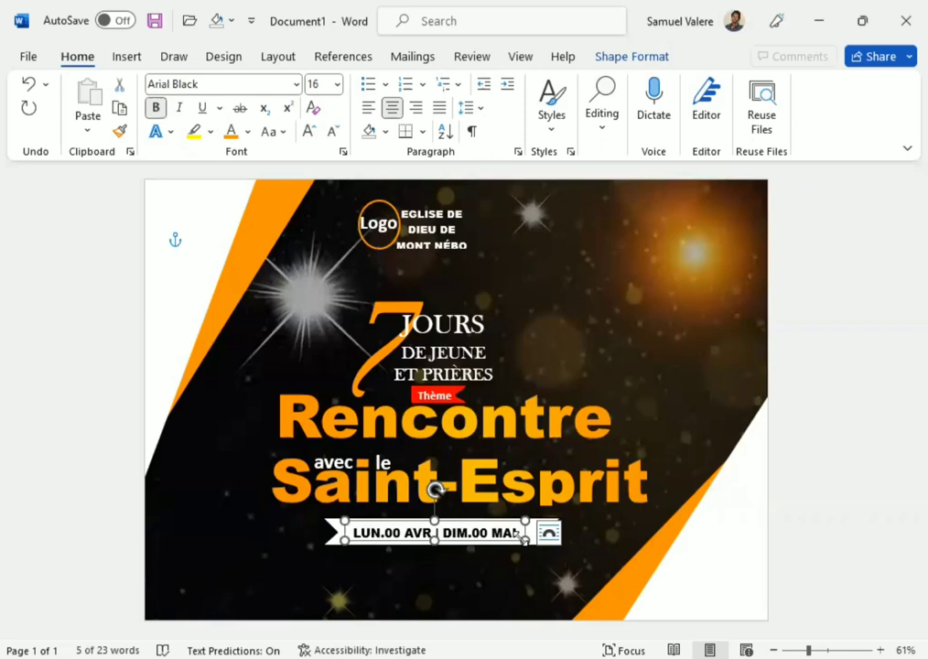
pyautogui.press('Right')
pyautogui.press('Right')
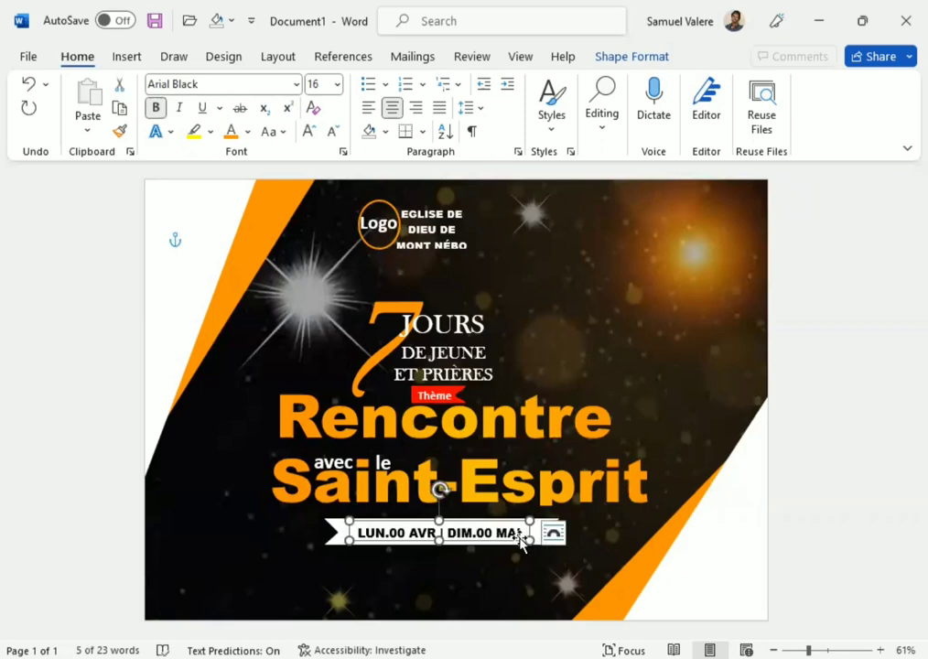
pyautogui.press('Right')
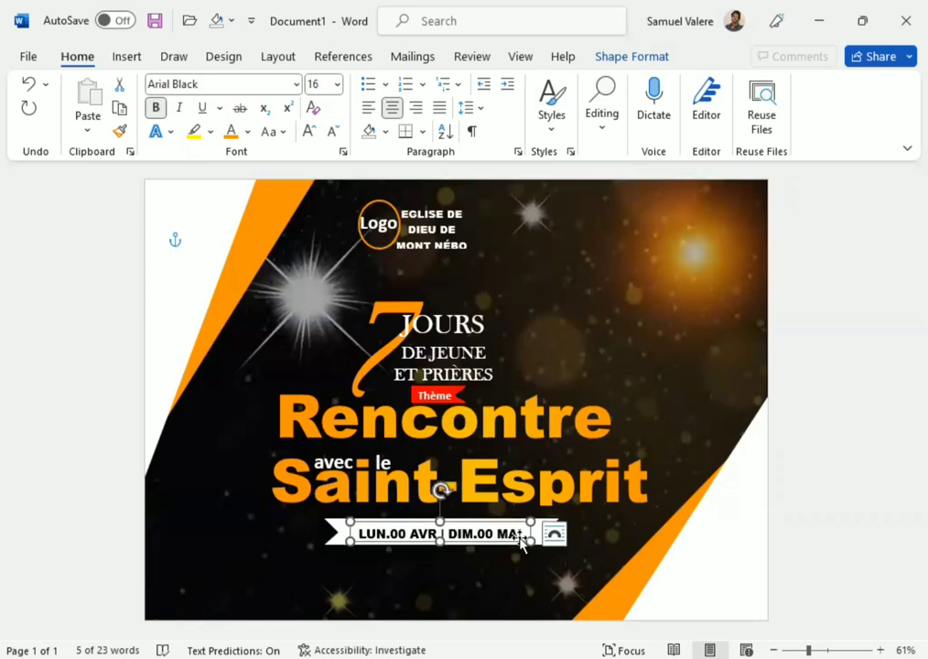
# Move the whole date ribbon slightly up beneath Saint-Esprit.
pyautogui.click(336, 531)
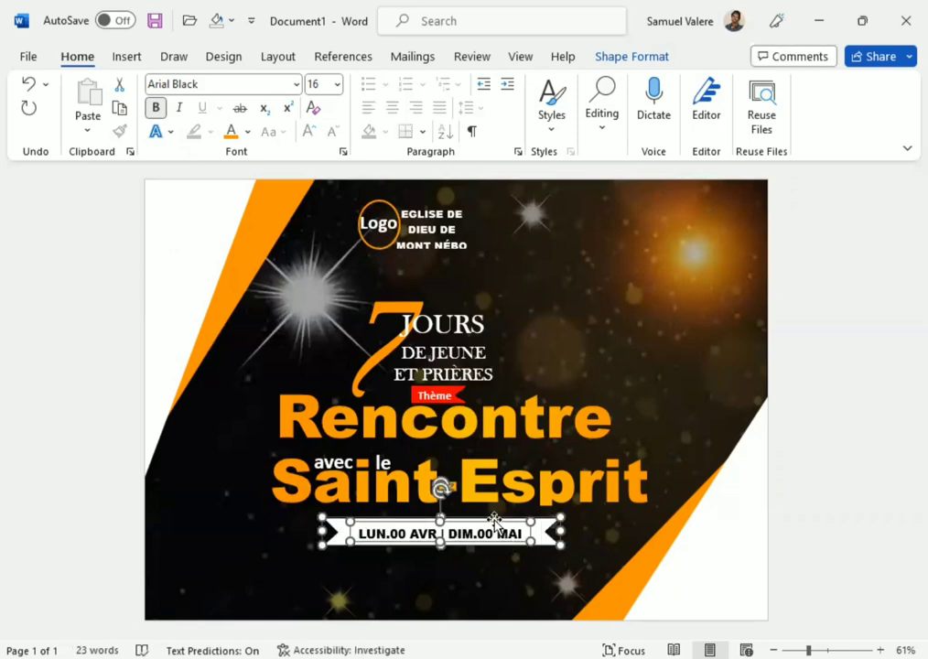
pyautogui.moveTo(494, 522); pyautogui.dragTo(494, 522)
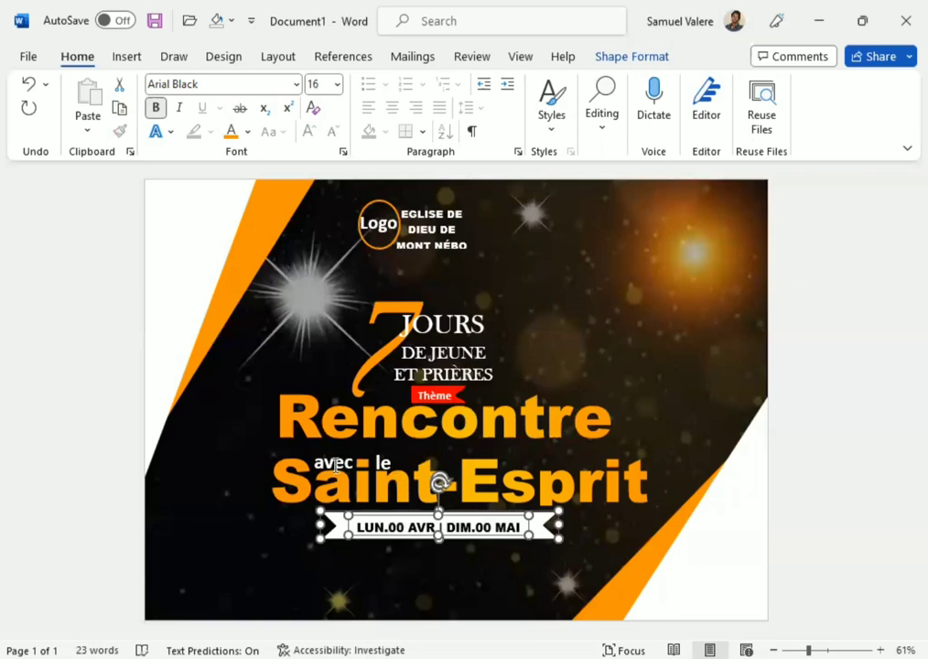
# Paste a copy of the avec text box at the ribbon's left end and type 'Date'.
pyautogui.click(344, 462)
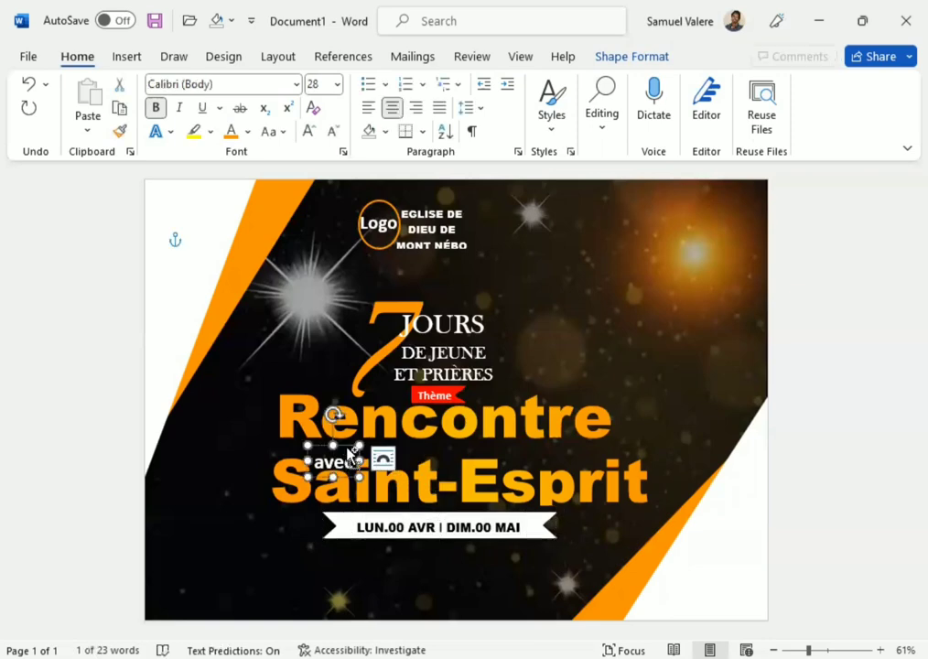
pyautogui.hotkey('ctrl', 'v')
pyautogui.moveTo(333, 464)
pyautogui.mouseDown()
pyautogui.moveTo(320, 540)
pyautogui.moveTo(326, 534)
pyautogui.mouseUp()
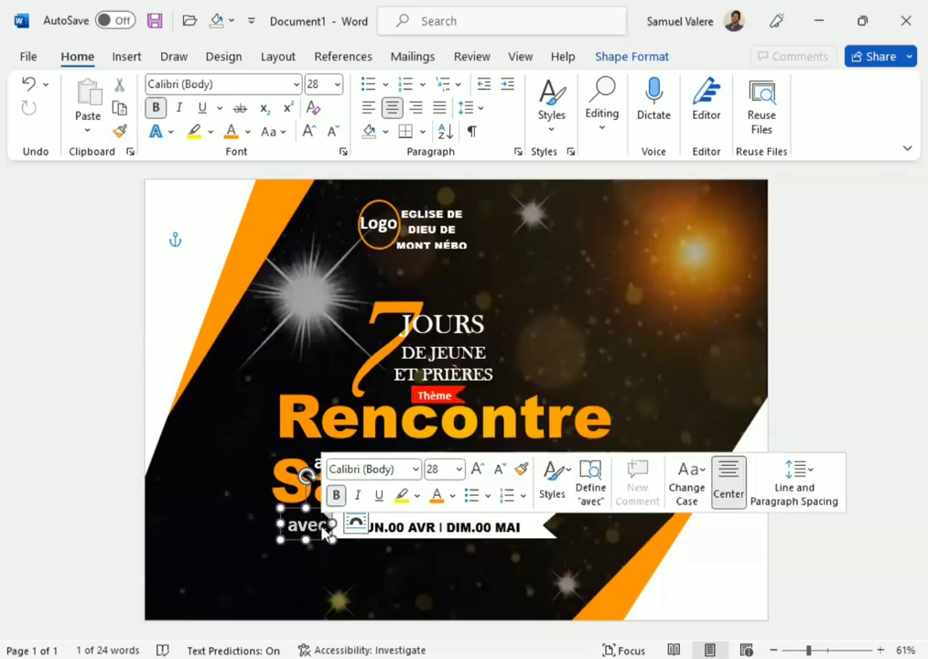
pyautogui.write('Dat')
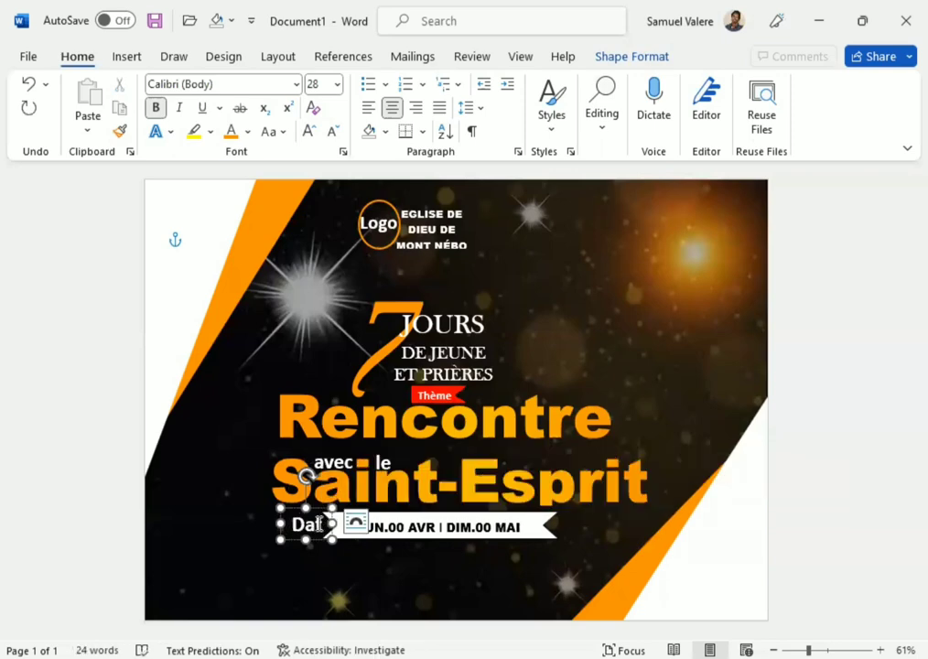
pyautogui.write('e')
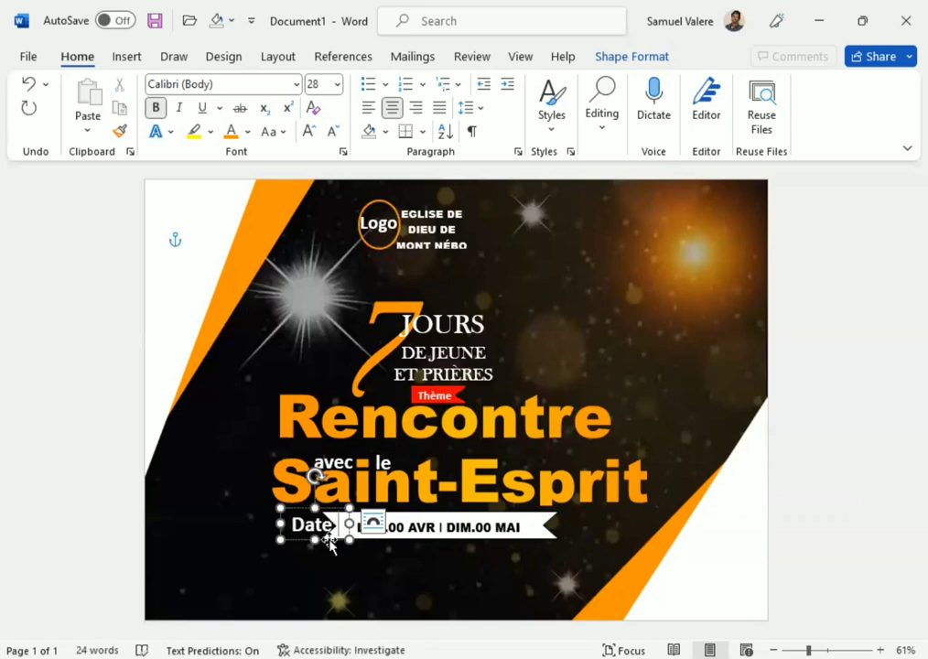
pyautogui.moveTo(330, 540); pyautogui.dragTo(319, 547)
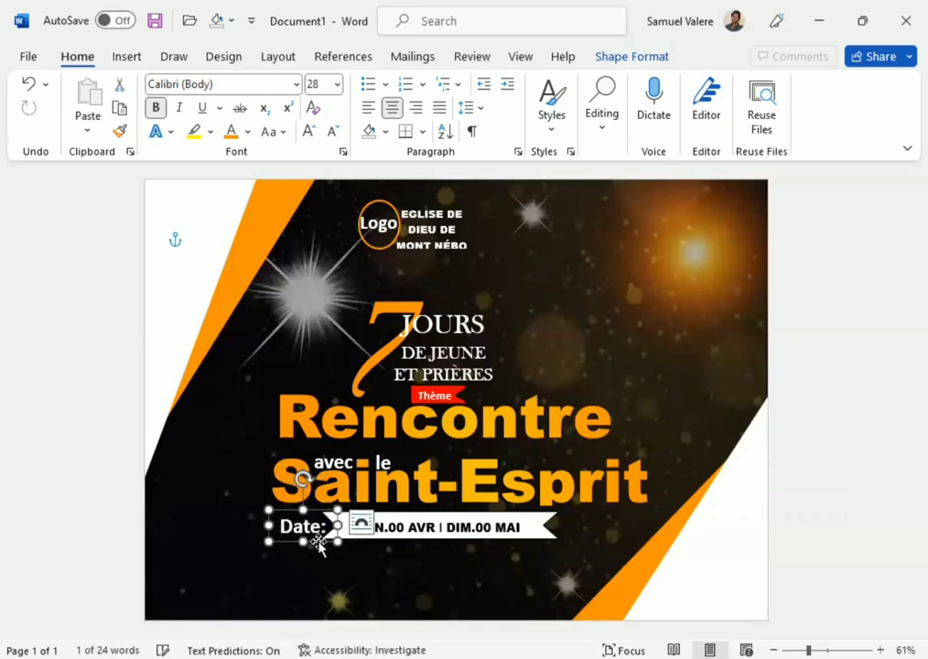
# Set the Date: label to 22 pt and narrow its box so the ribbon dates show.
pyautogui.click(324, 86)
pyautogui.write('22')
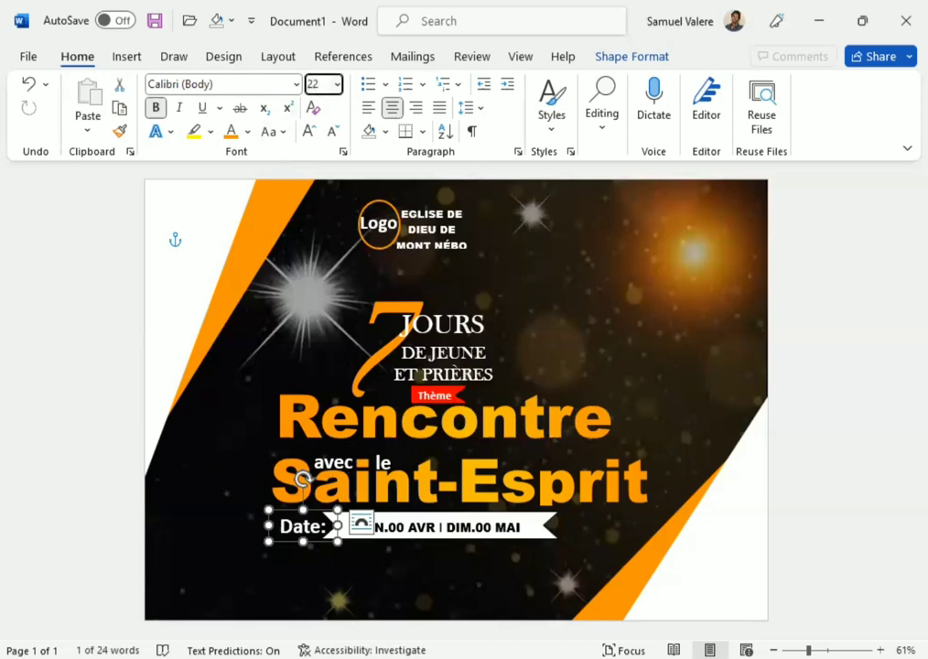
pyautogui.press('Return')
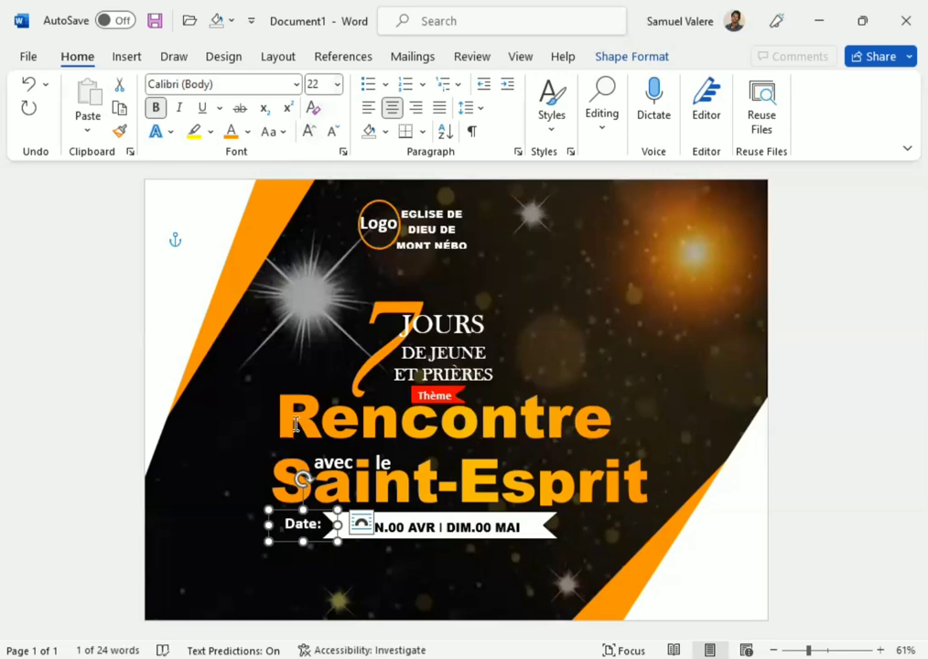
pyautogui.moveTo(267, 527); pyautogui.dragTo(281, 528)
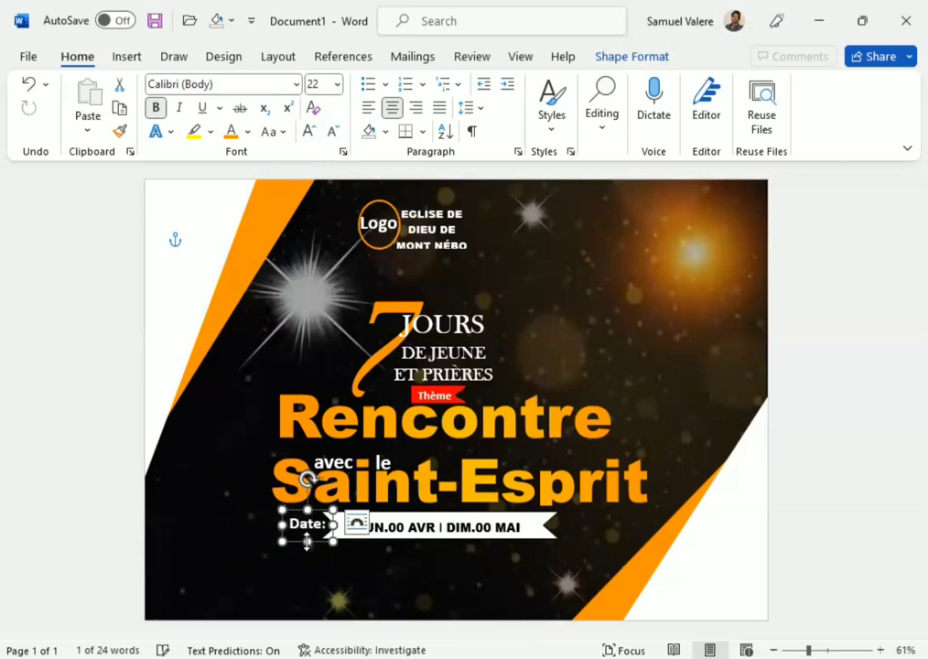
pyautogui.moveTo(308, 542); pyautogui.dragTo(308, 536)
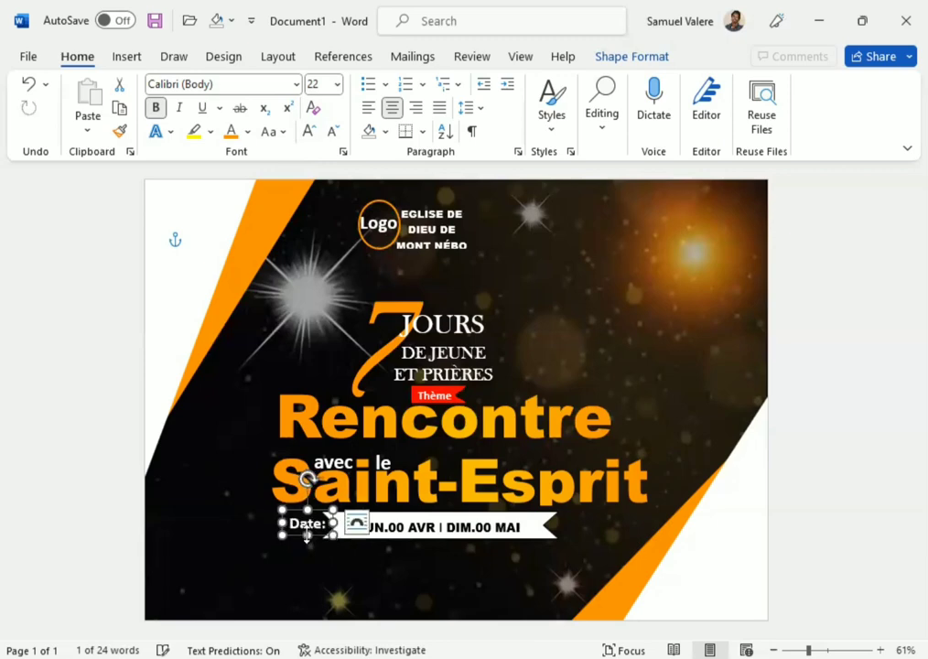
# Nudge the Date: label slightly right and duplicate it.
pyautogui.hotkey('ctrl', 'z')
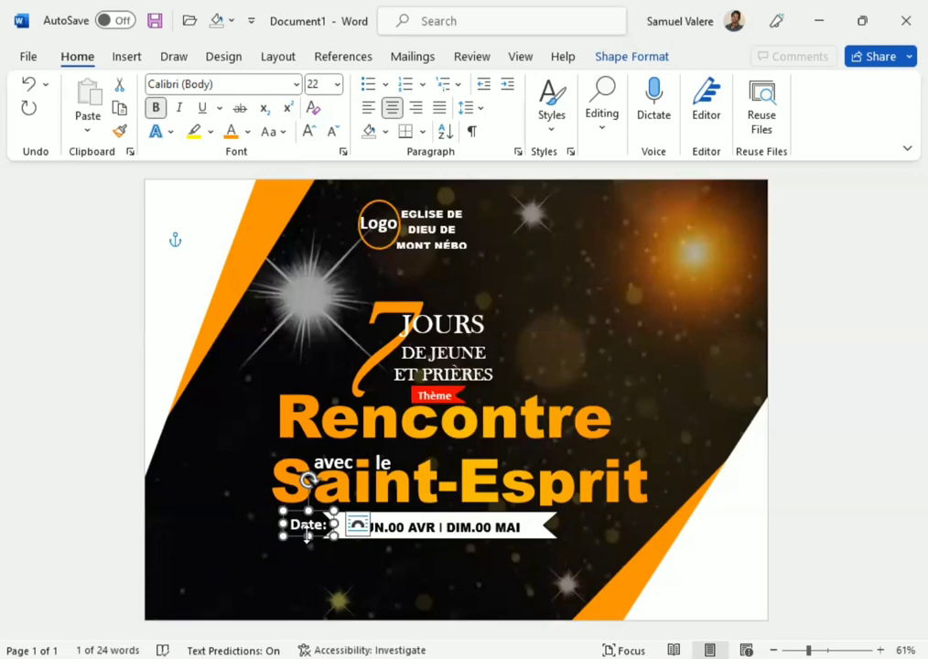
pyautogui.press('Right')
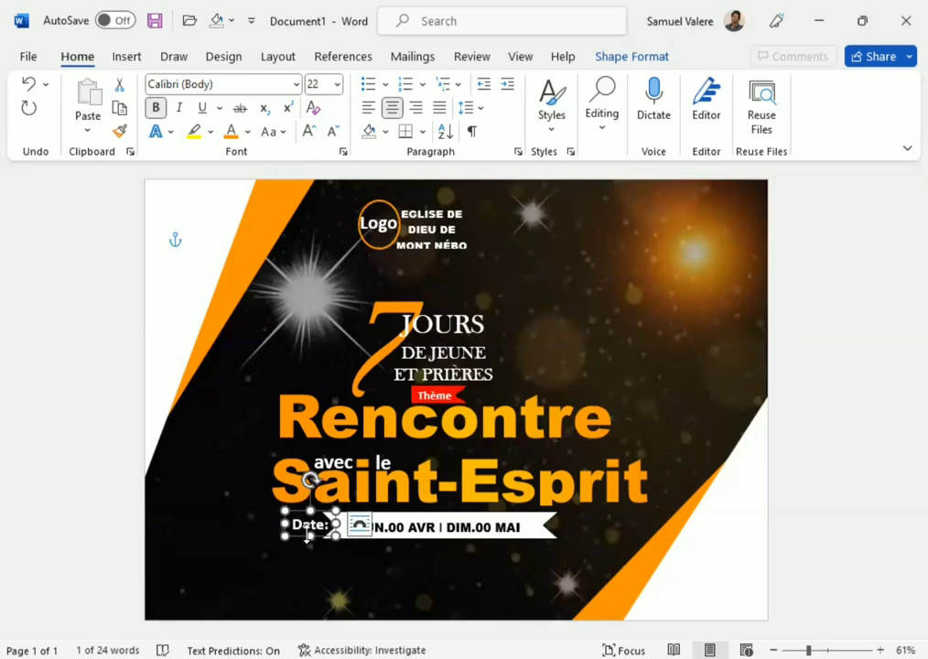
pyautogui.hotkey('ctrl', 'c')
pyautogui.hotkey('ctrl', 'v')
# Copy the Date: label to the ribbon's right end and change it to '2023' without the colon.
pyautogui.moveTo(336, 551)
pyautogui.mouseDown()
pyautogui.moveTo(450, 552)
pyautogui.moveTo(579, 537)
pyautogui.mouseUp()
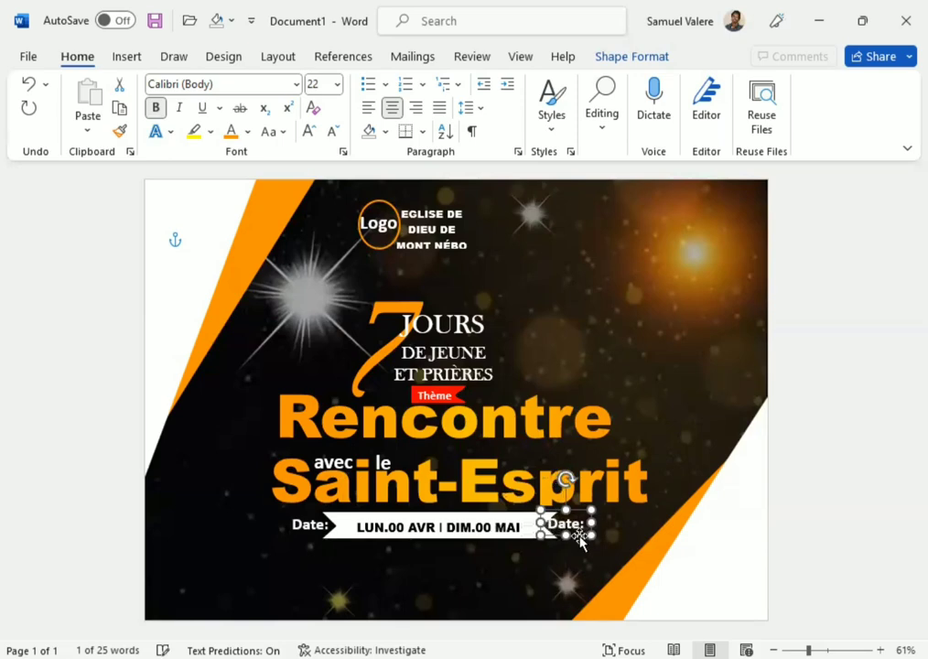
pyautogui.moveTo(579, 540); pyautogui.dragTo(581, 541)
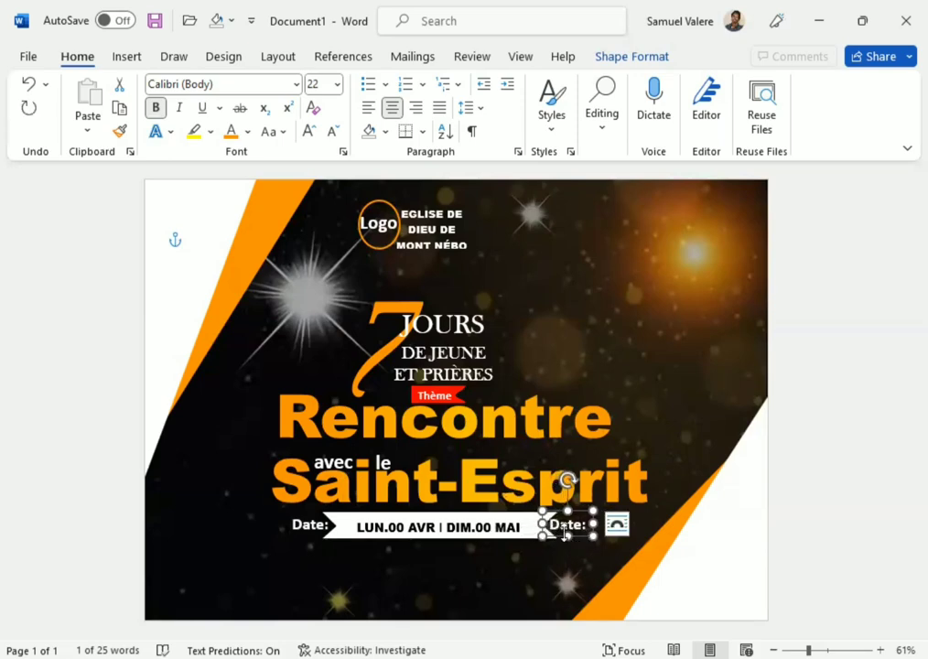
pyautogui.doubleClick(569, 529)
pyautogui.write('2023:')
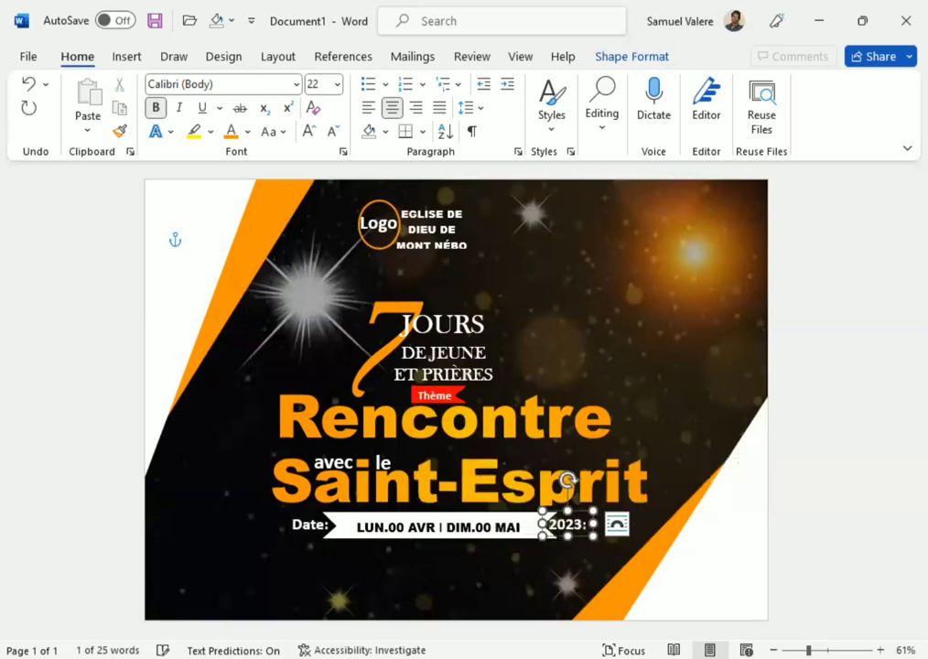
pyautogui.moveTo(580, 527); pyautogui.dragTo(586, 528)
pyautogui.press('BackSpace')
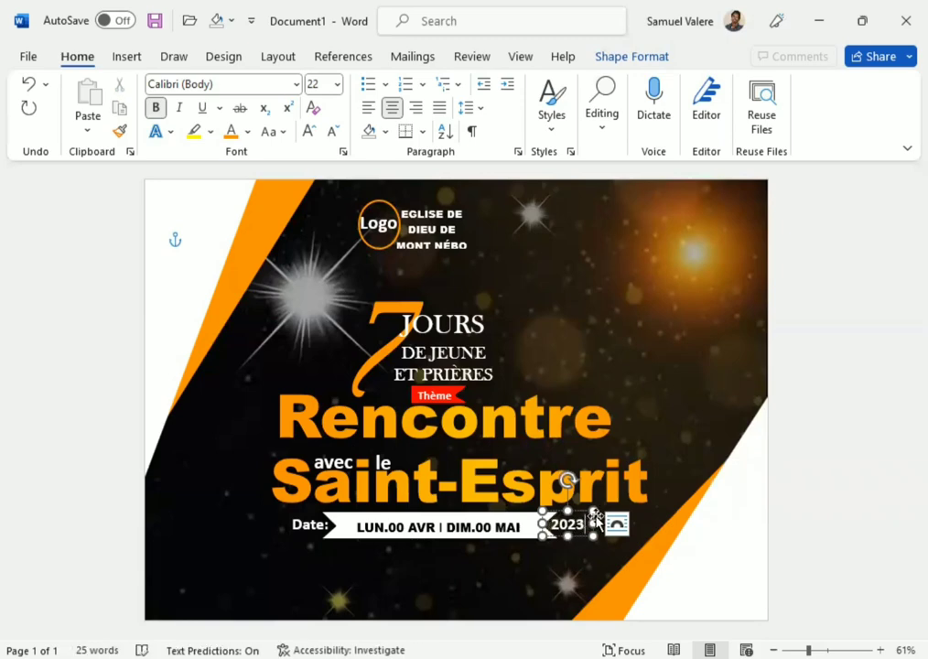
pyautogui.doubleClick(586, 524)
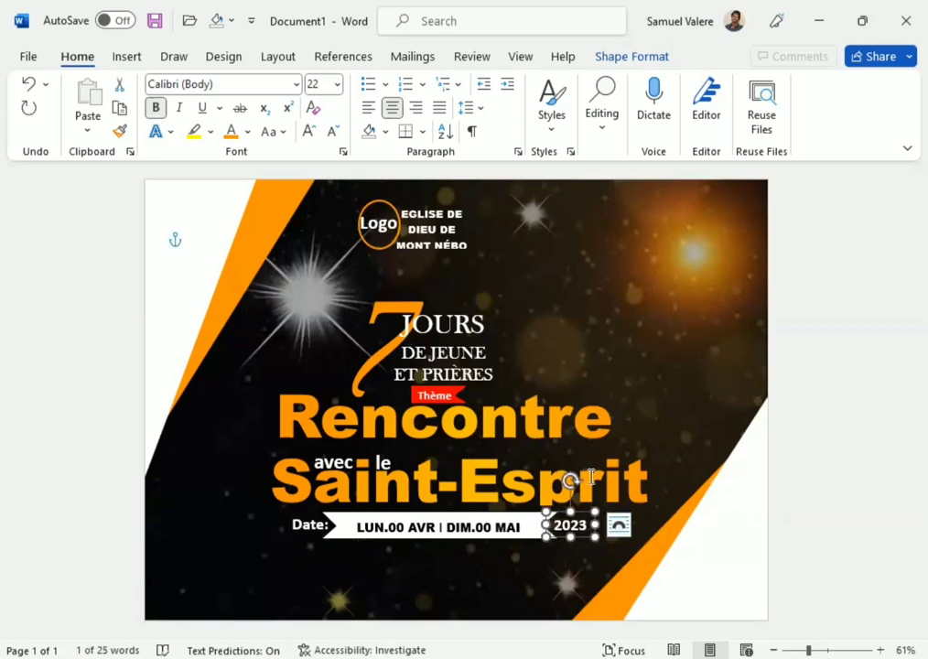
# Reselect the original Date: label and save with Ctrl+S, dismissing the save prompt.
pyautogui.click(318, 525)
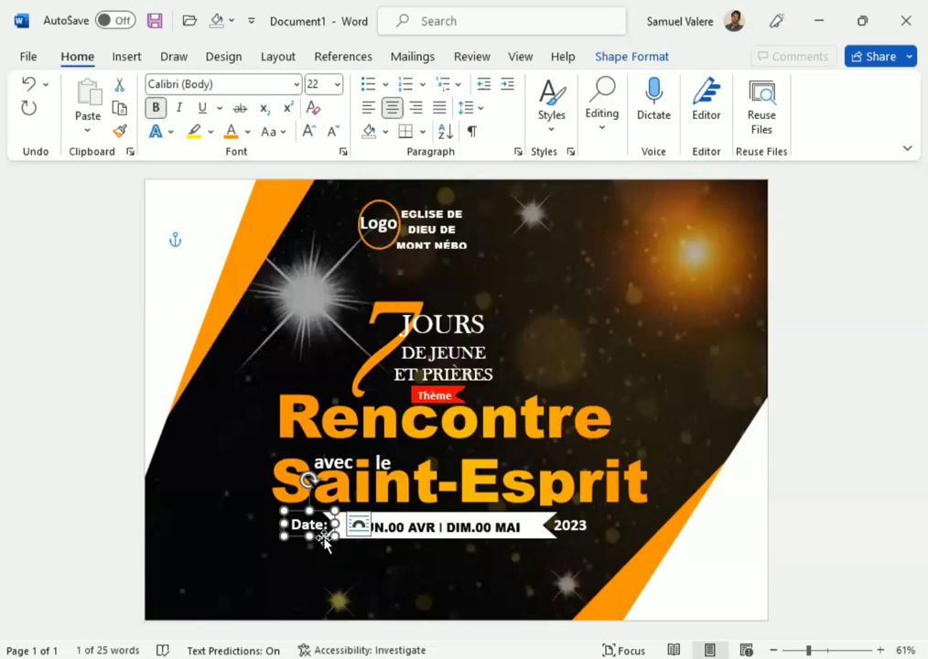
pyautogui.hotkey('ctrl', 's')
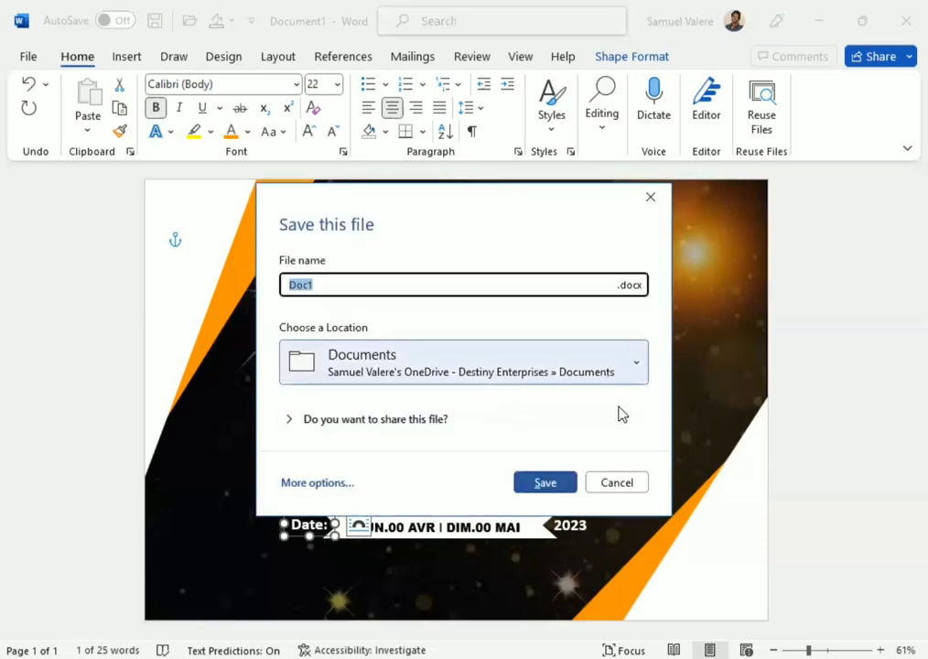
pyautogui.click(613, 482)
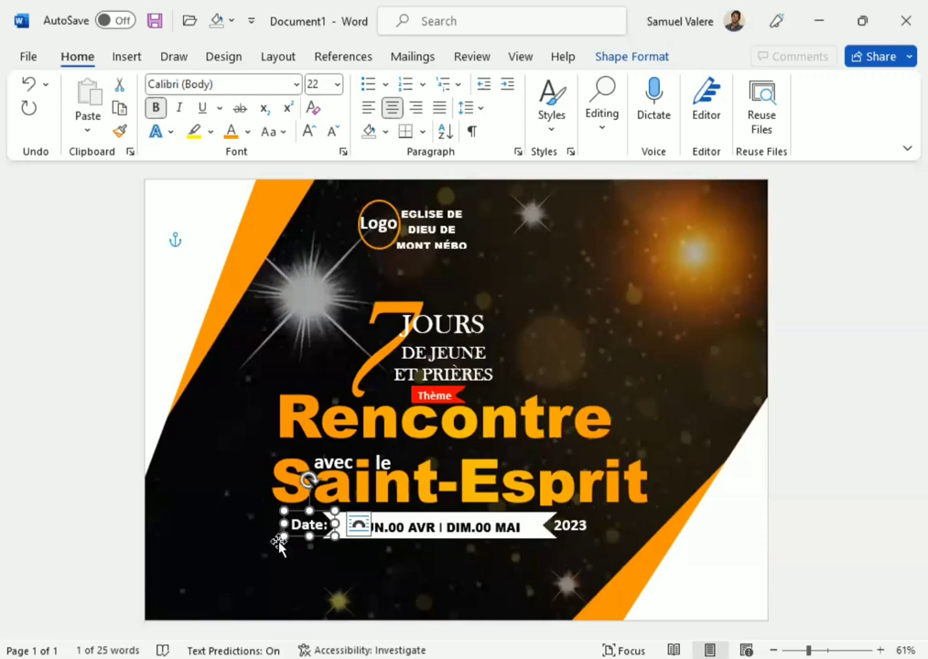
# Copy the Date: label below the ribbon and change its text to '6h - 18h'.
pyautogui.moveTo(307, 535); pyautogui.dragTo(354, 561)
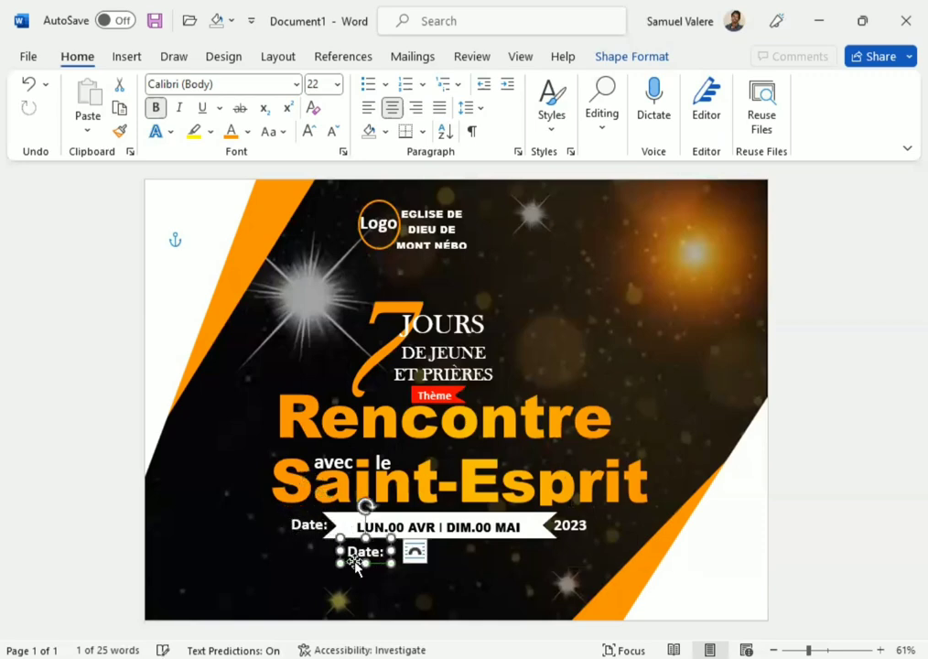
pyautogui.click(379, 558)
pyautogui.tripleClick(357, 553)
pyautogui.write('6')
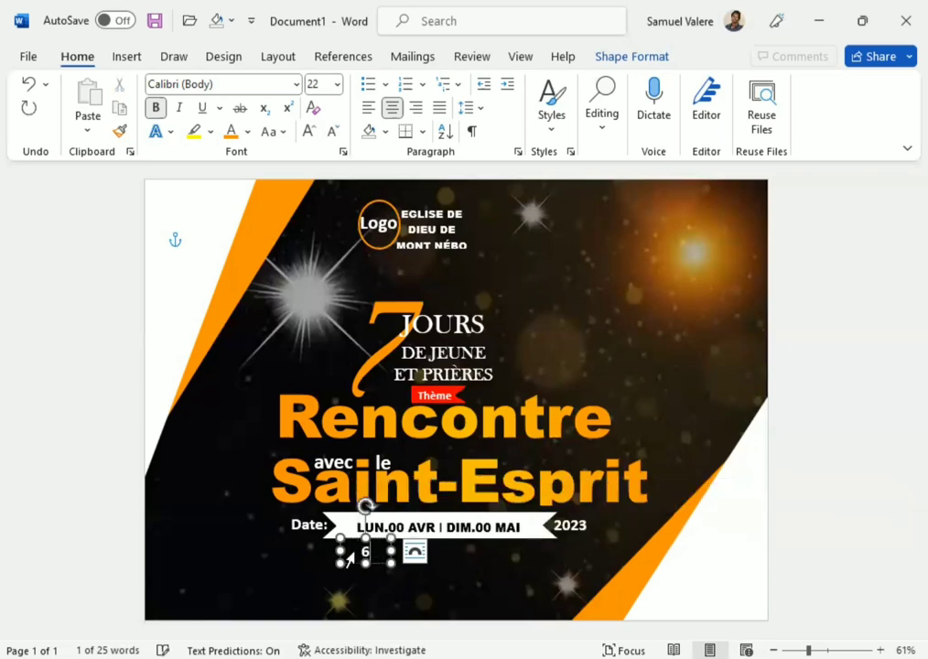
pyautogui.write('h')
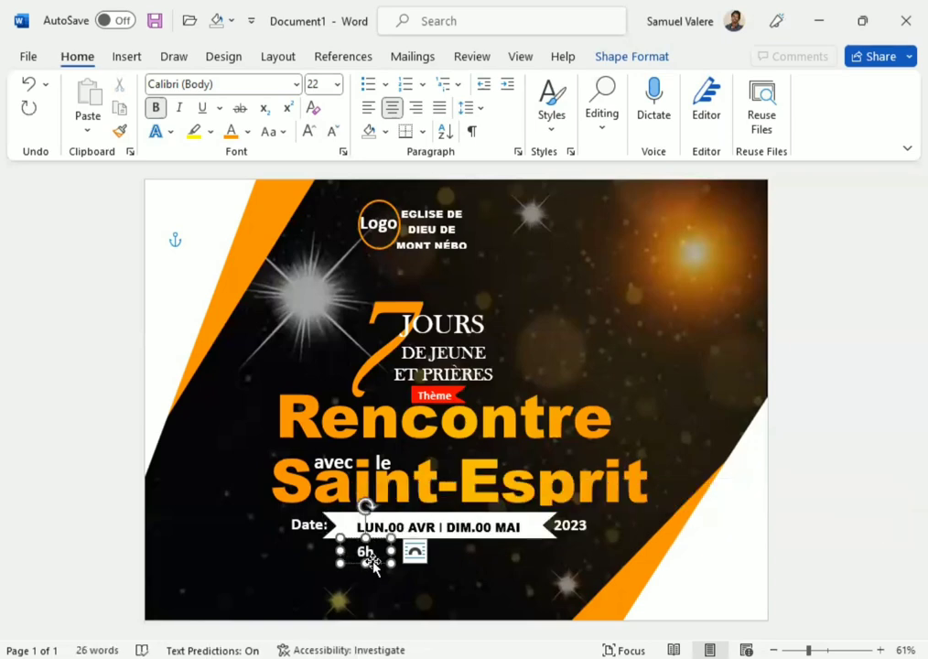
pyautogui.doubleClick(370, 555)
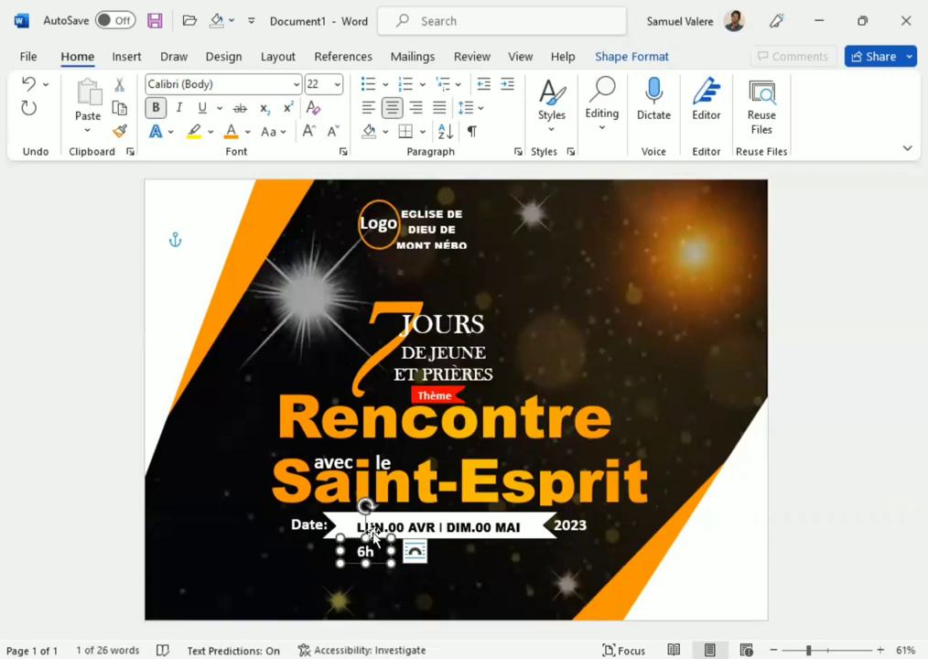
pyautogui.press('Right')
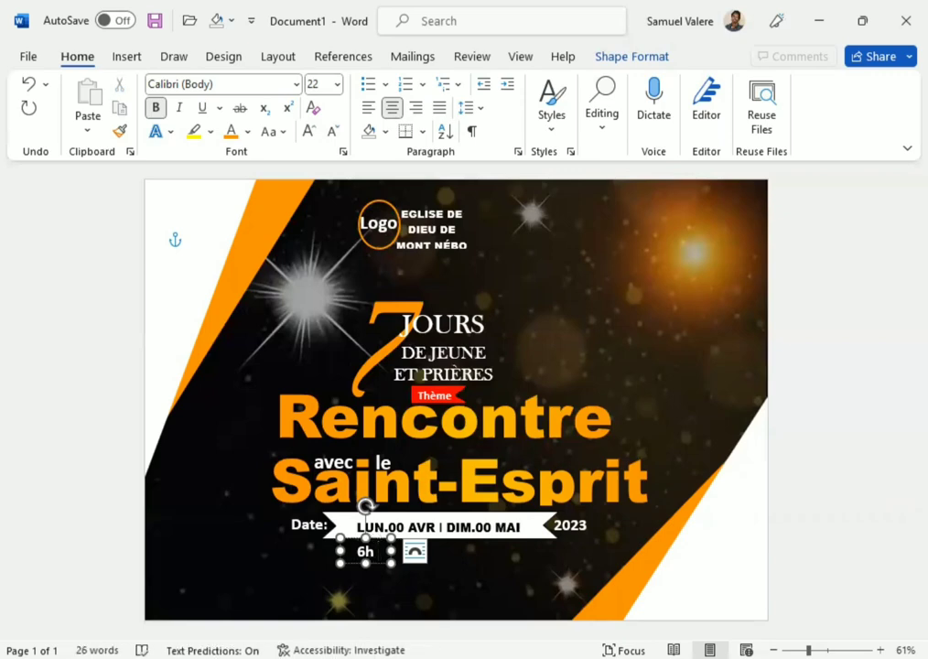
pyautogui.write('-')
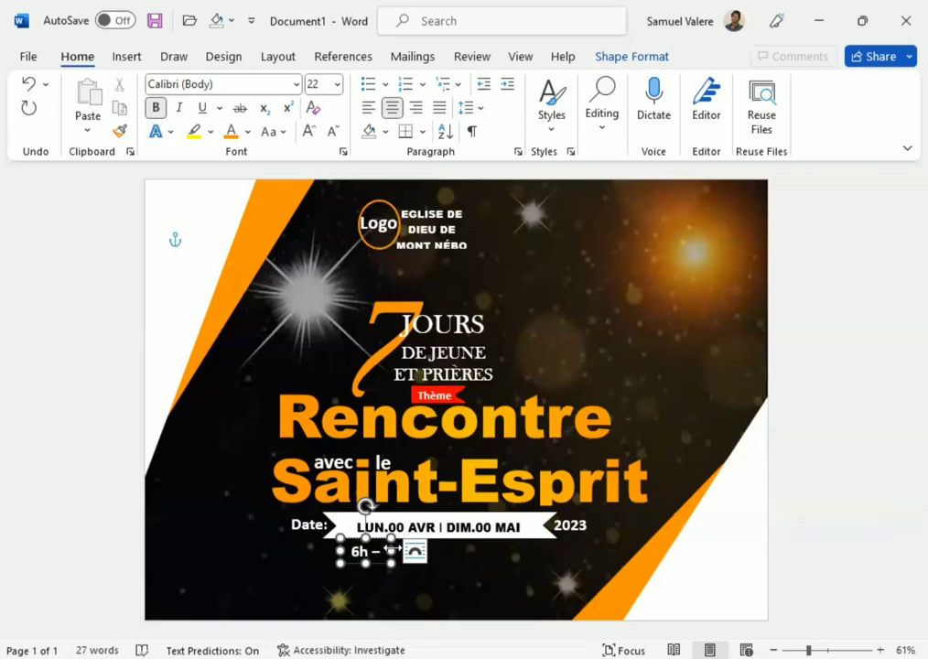
pyautogui.write(' 18h')
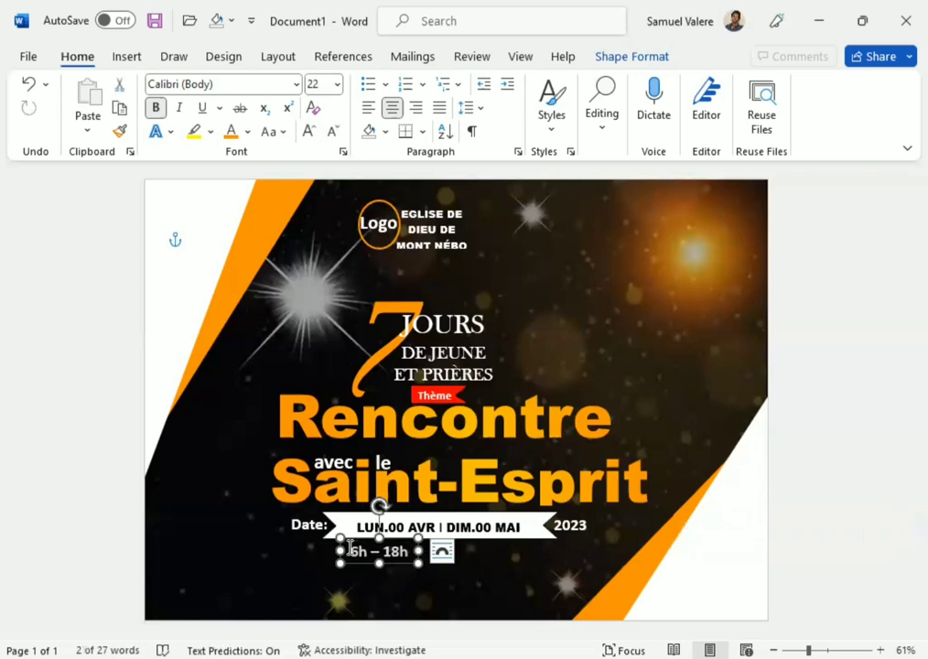
# Format the time text as Baskerville Old Face 18 pt and centre it under the ribbon.
pyautogui.tripleClick(412, 551)
pyautogui.click(428, 494)
pyautogui.write('Baskerville Old Face')
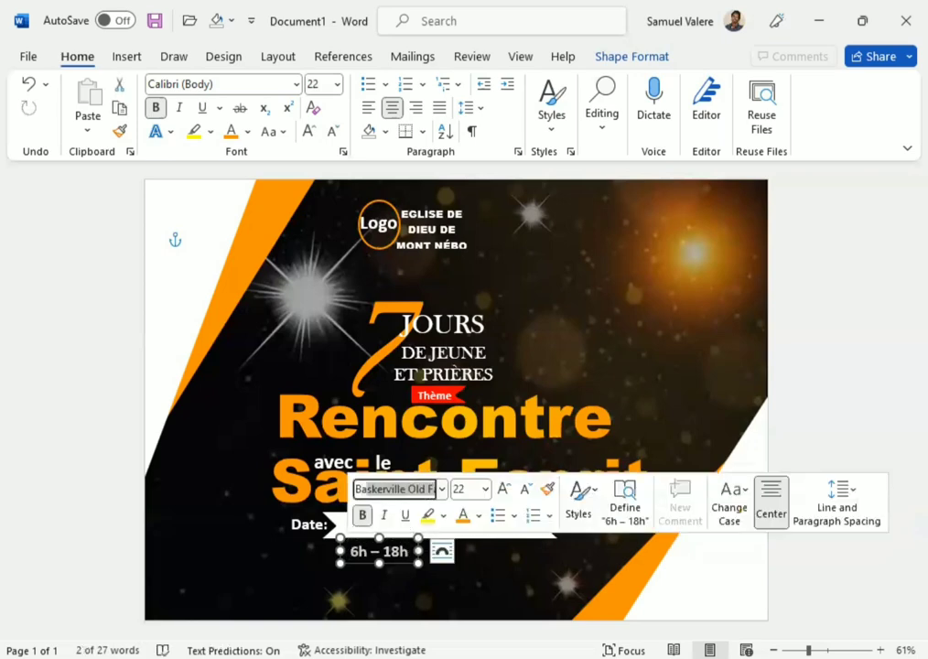
pyautogui.press('Return')
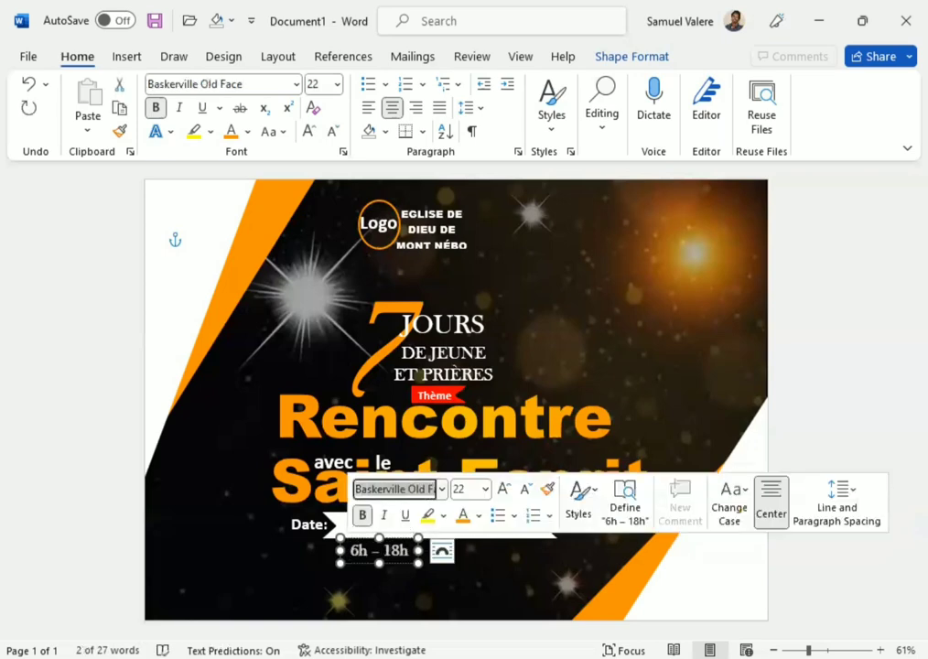
pyautogui.click(319, 82)
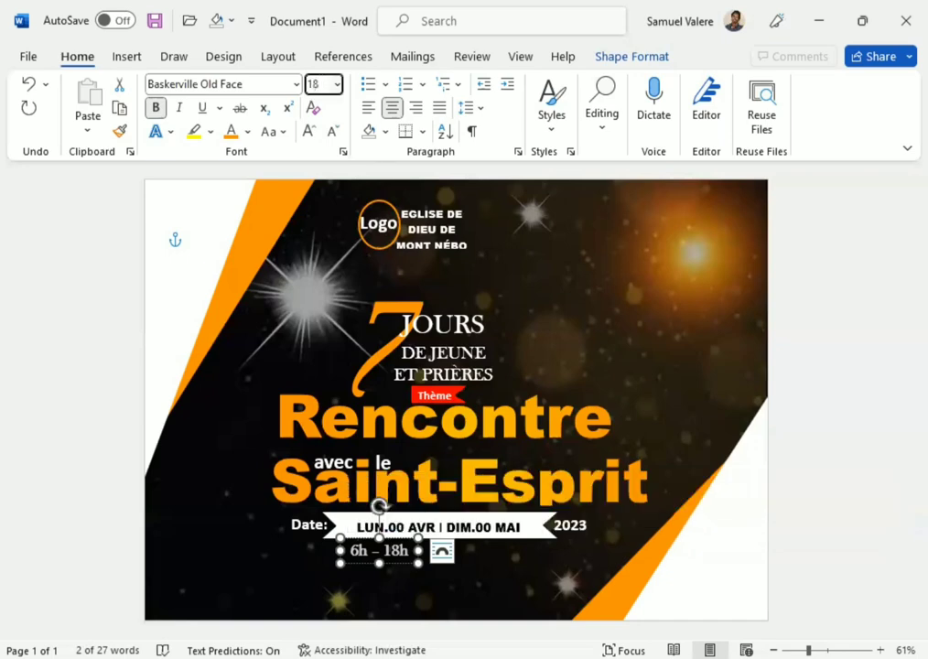
pyautogui.write('18')
pyautogui.press('Return')
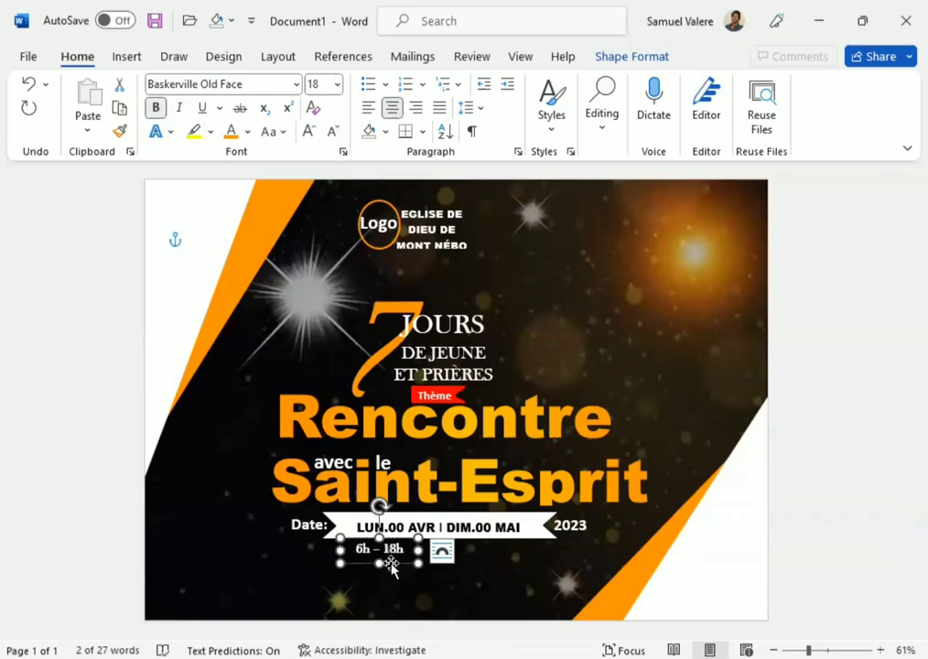
pyautogui.moveTo(392, 565); pyautogui.dragTo(453, 568)
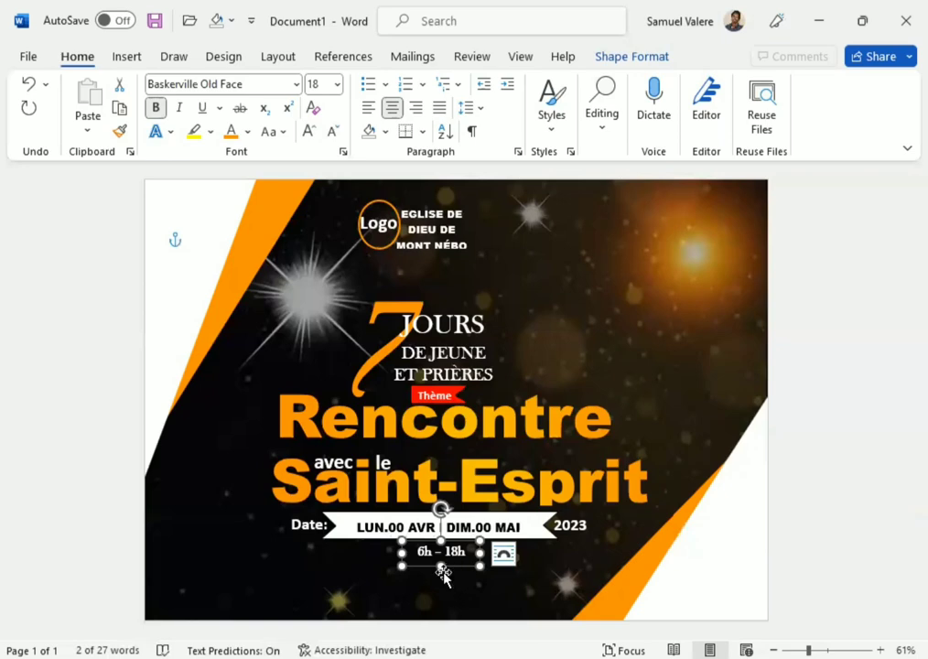
pyautogui.moveTo(440, 566); pyautogui.dragTo(440, 564)
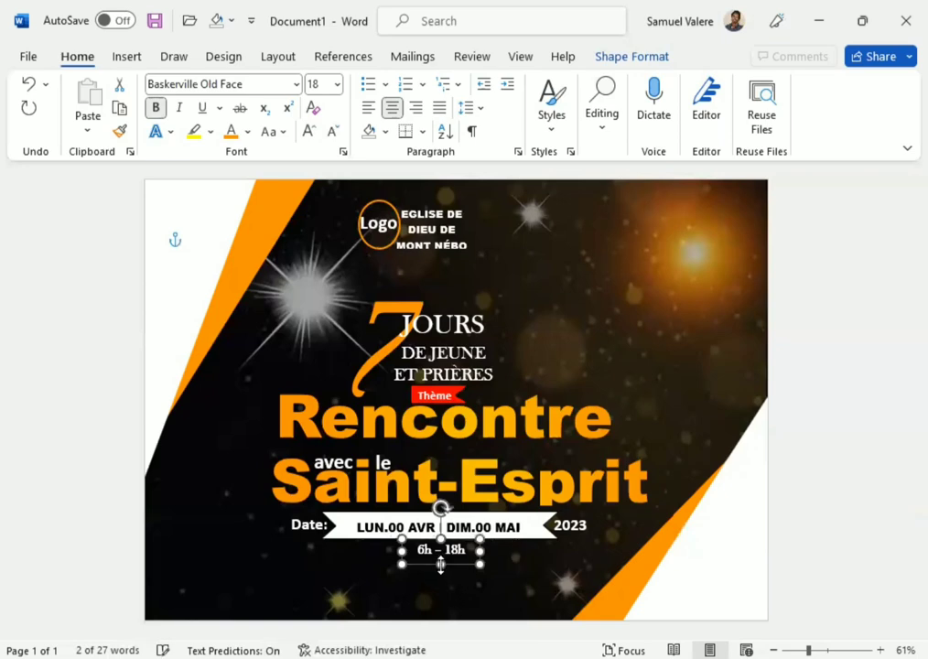
# Draw a small block arrow to the left of the time label.
pyautogui.click(127, 57)
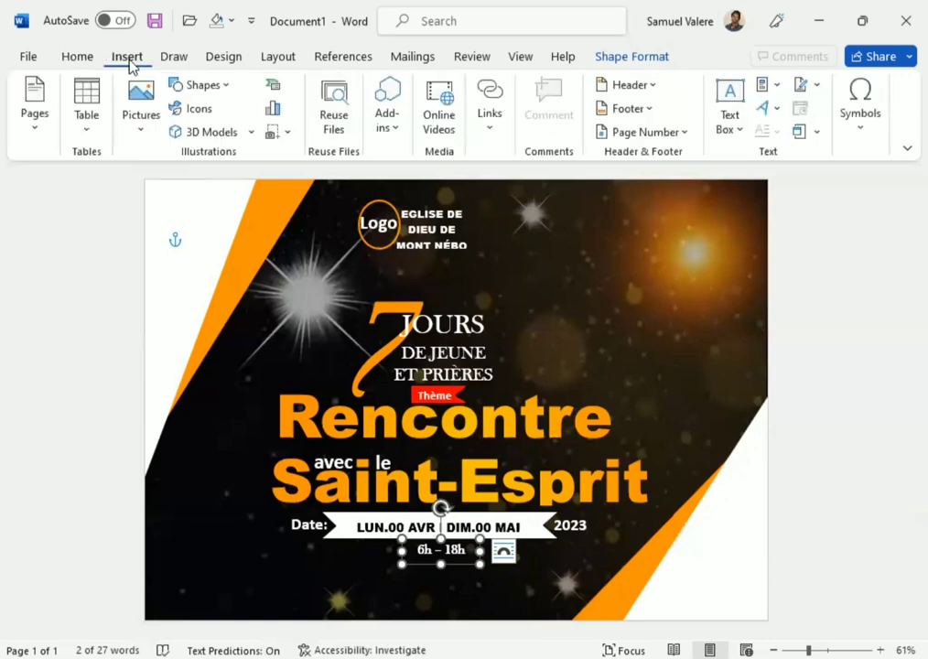
pyautogui.click(194, 84)
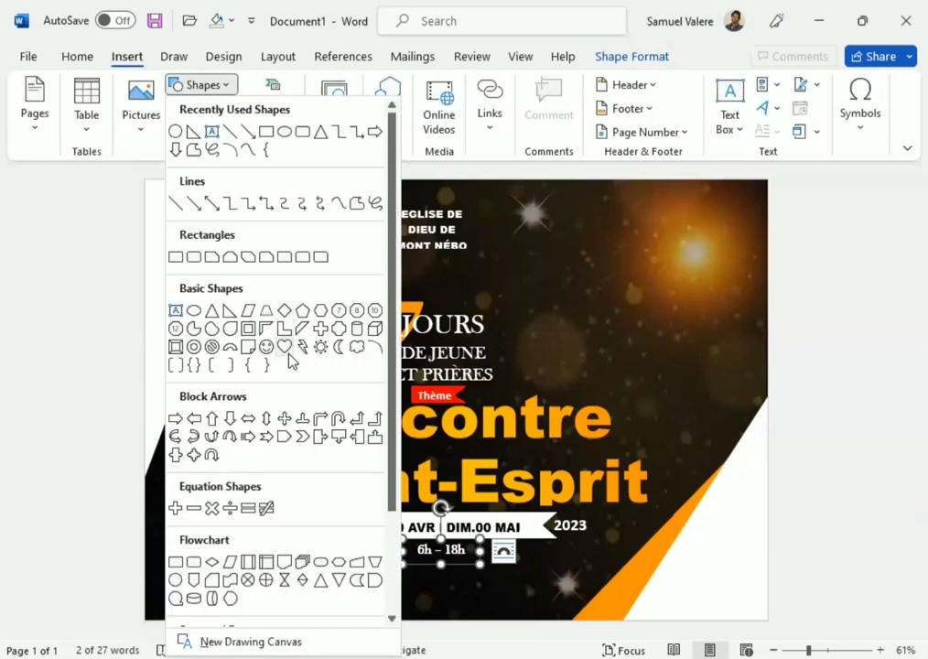
pyautogui.click(265, 437)
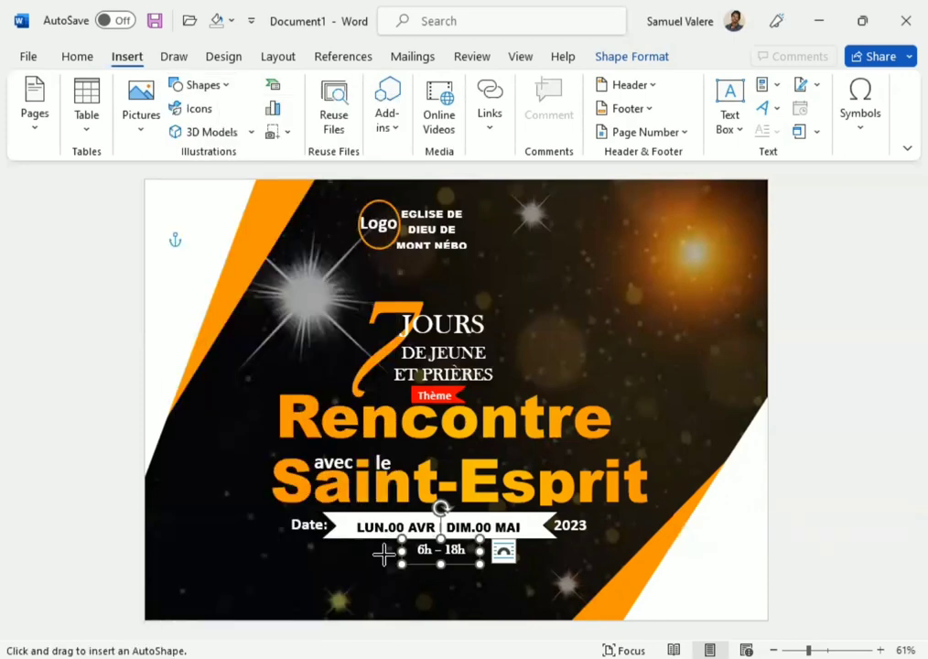
pyautogui.moveTo(379, 556); pyautogui.dragTo(379, 600)
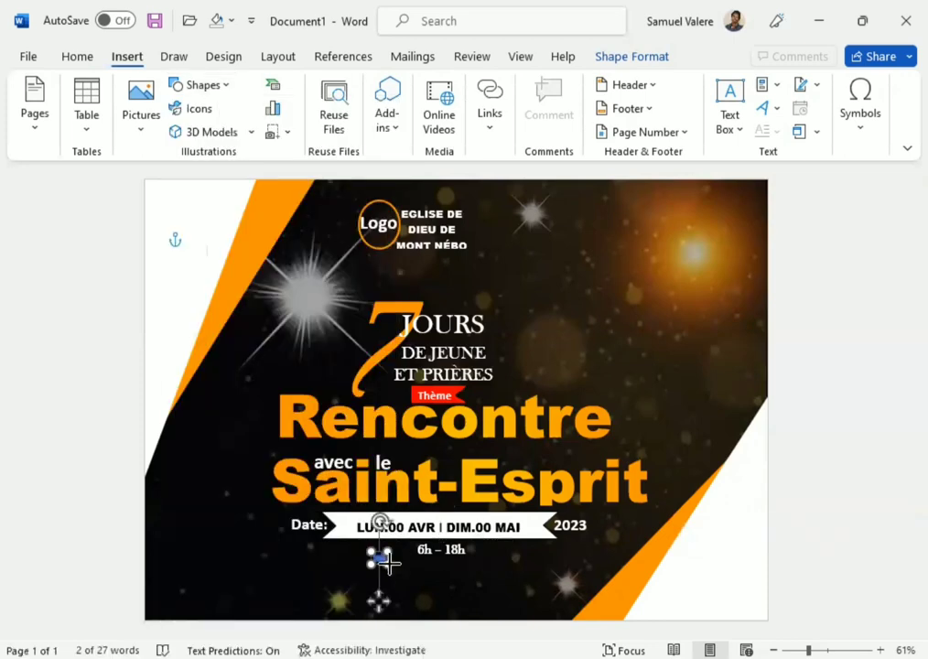
# Shift the time label slightly left and nudge the arrow up beside it.
pyautogui.click(440, 550)
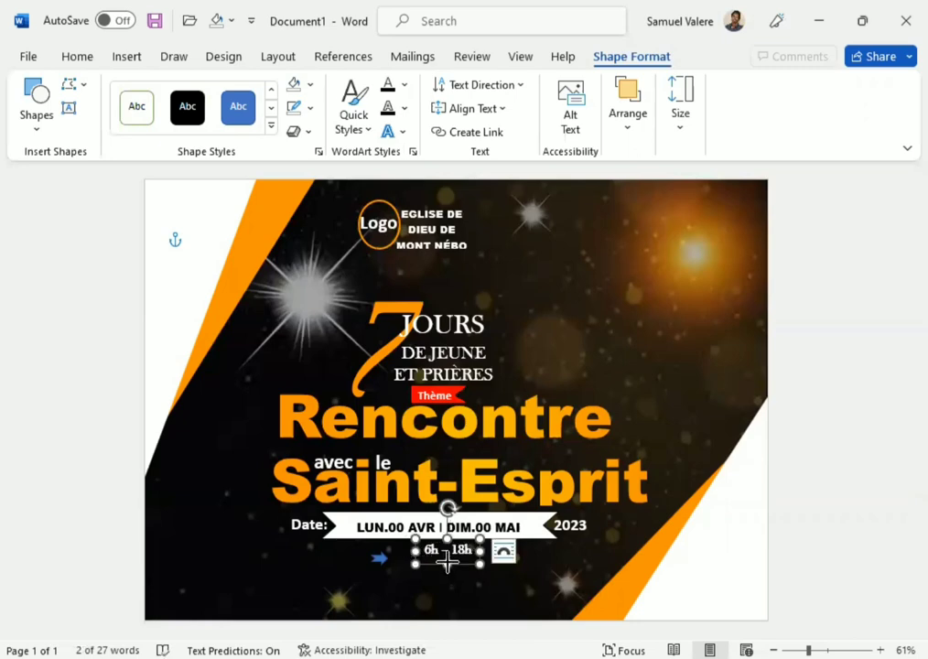
pyautogui.click(448, 562)
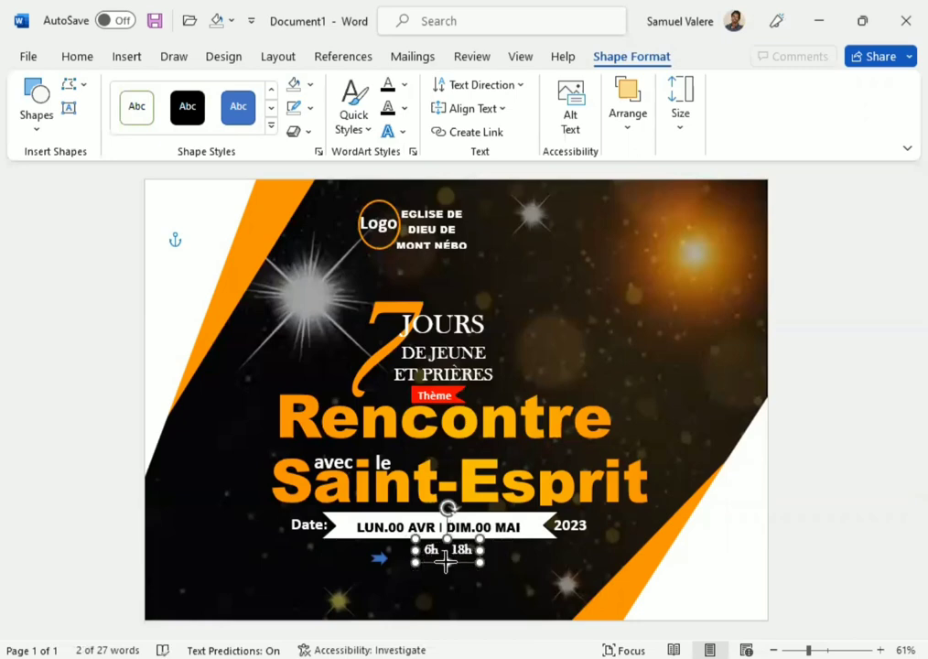
pyautogui.moveTo(456, 572); pyautogui.dragTo(445, 574)
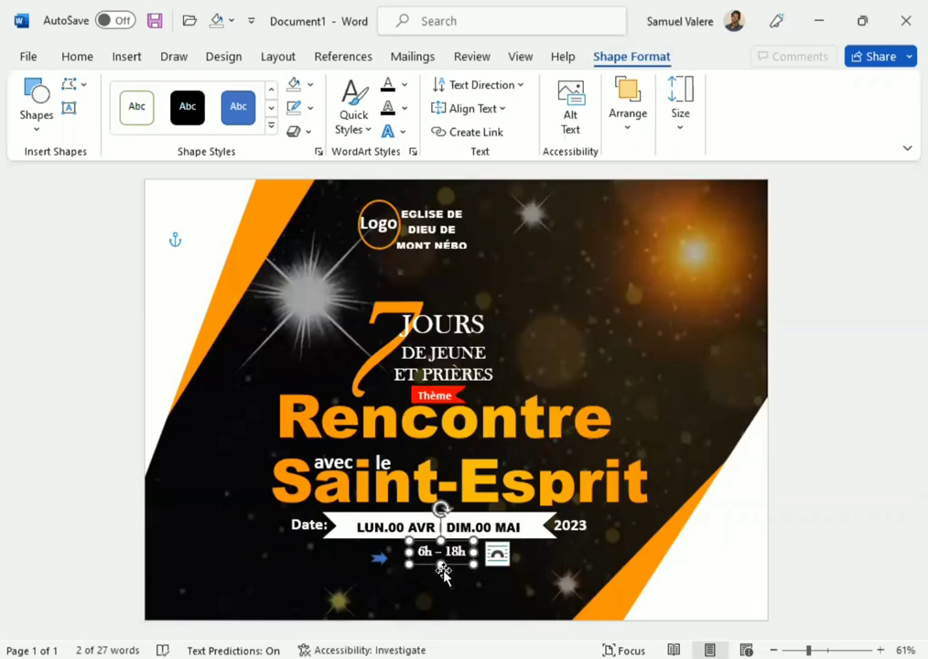
pyautogui.click(382, 561)
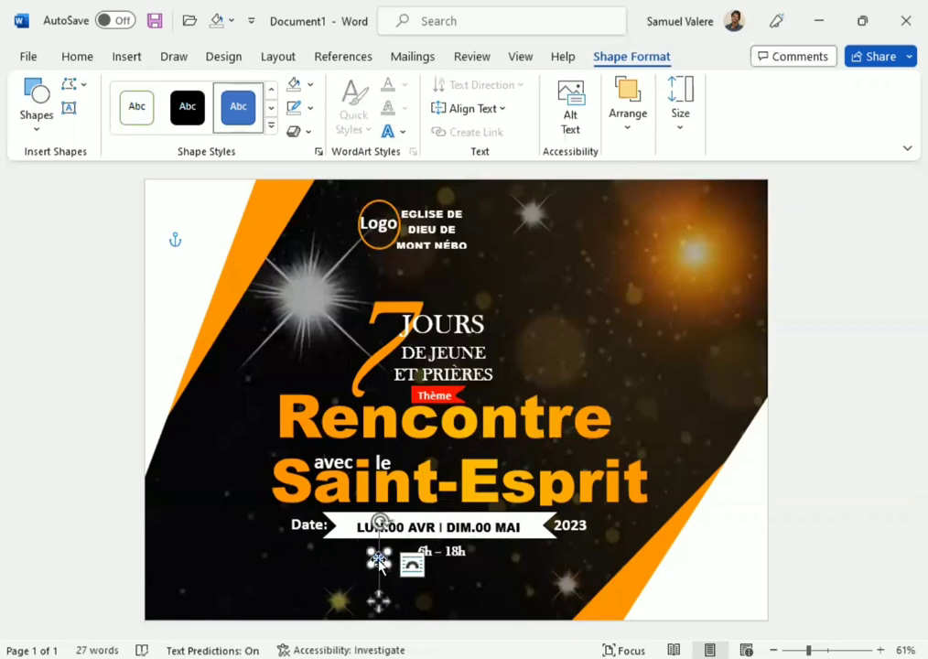
pyautogui.press('Right')
pyautogui.press('Right')
pyautogui.press('Right')
pyautogui.press('Up')
pyautogui.press('Right')
pyautogui.press('Right')
pyautogui.press('Right')
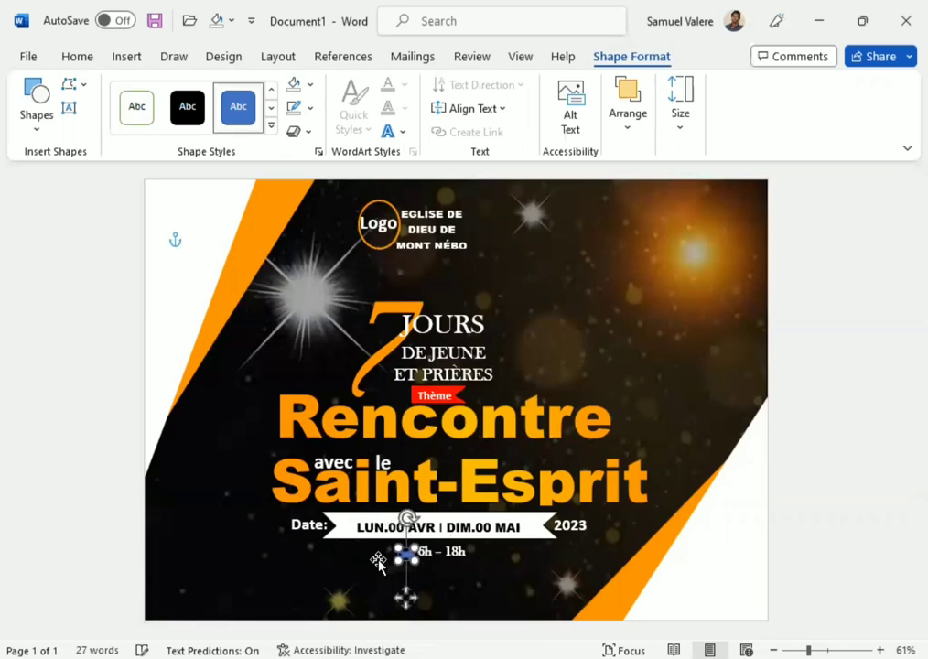
pyautogui.press('Right')
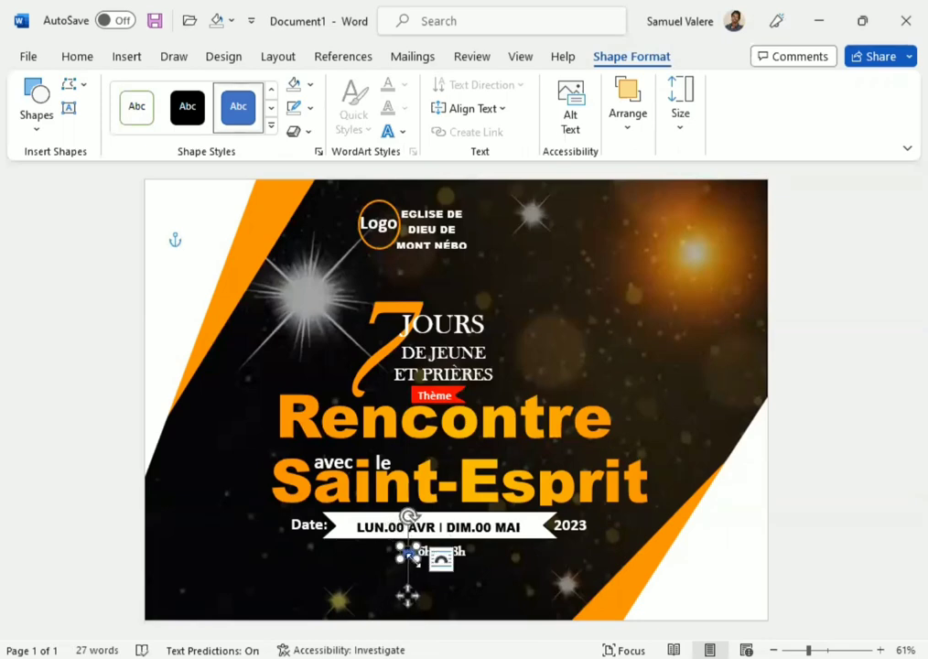
pyautogui.press('Right')
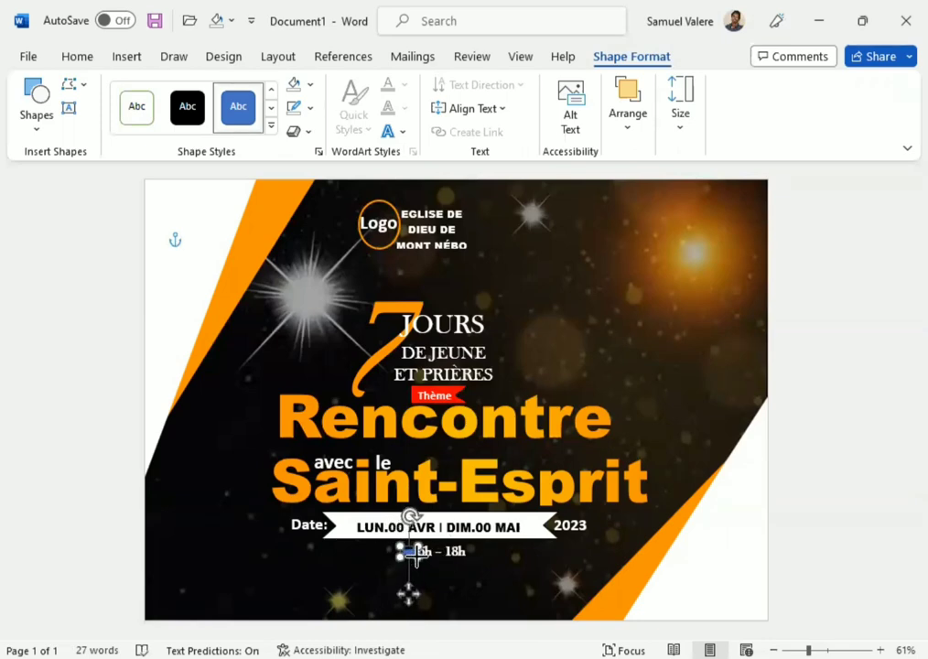
pyautogui.press('Right')
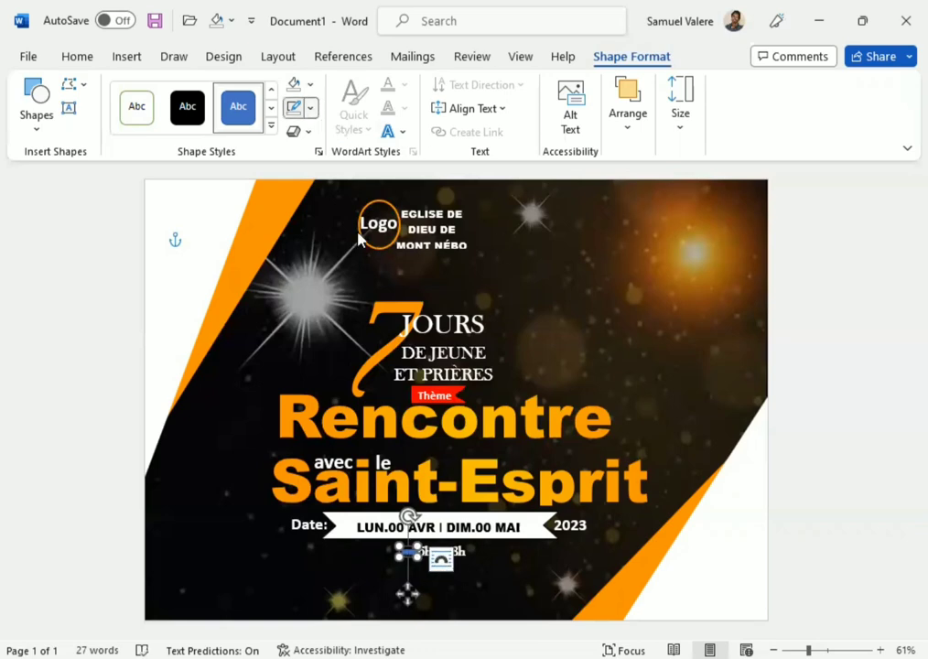
# Fill the small arrow with orange.
pyautogui.click(311, 107)
pyautogui.click(307, 363)
pyautogui.click(311, 84)
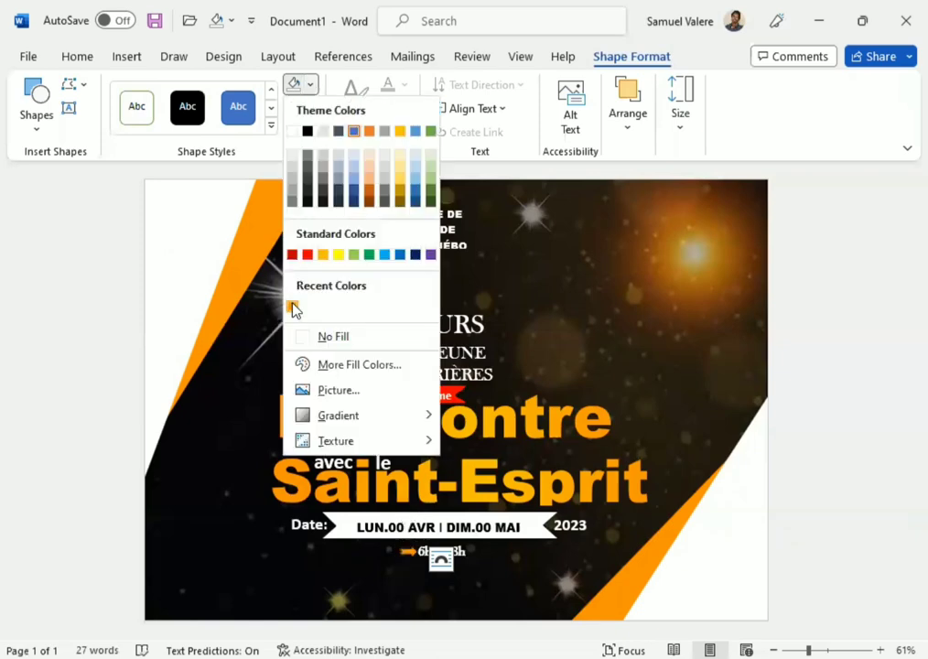
pyautogui.click(292, 307)
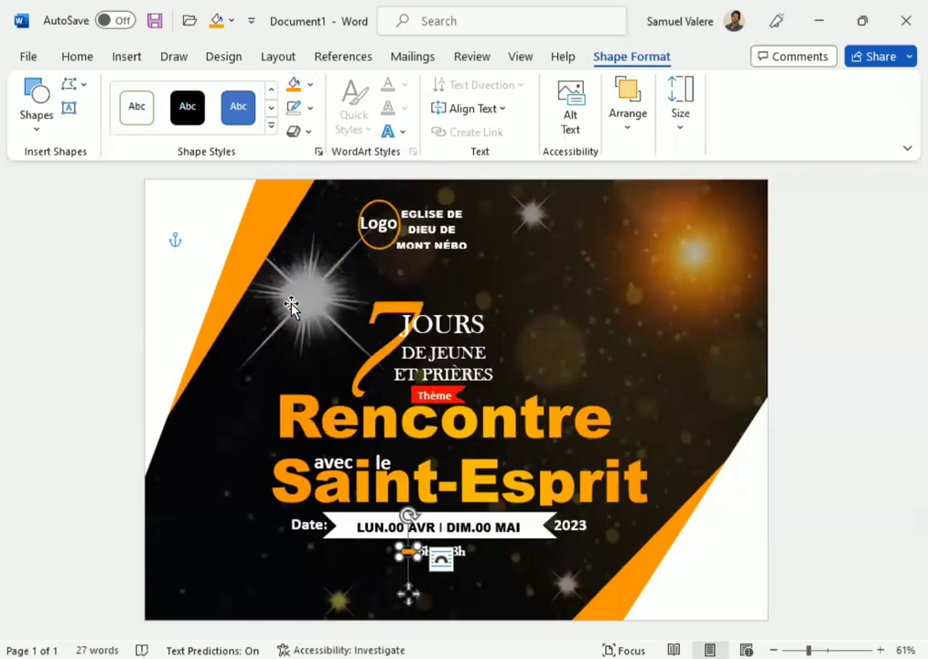
pyautogui.click(310, 84)
pyautogui.click(321, 254)
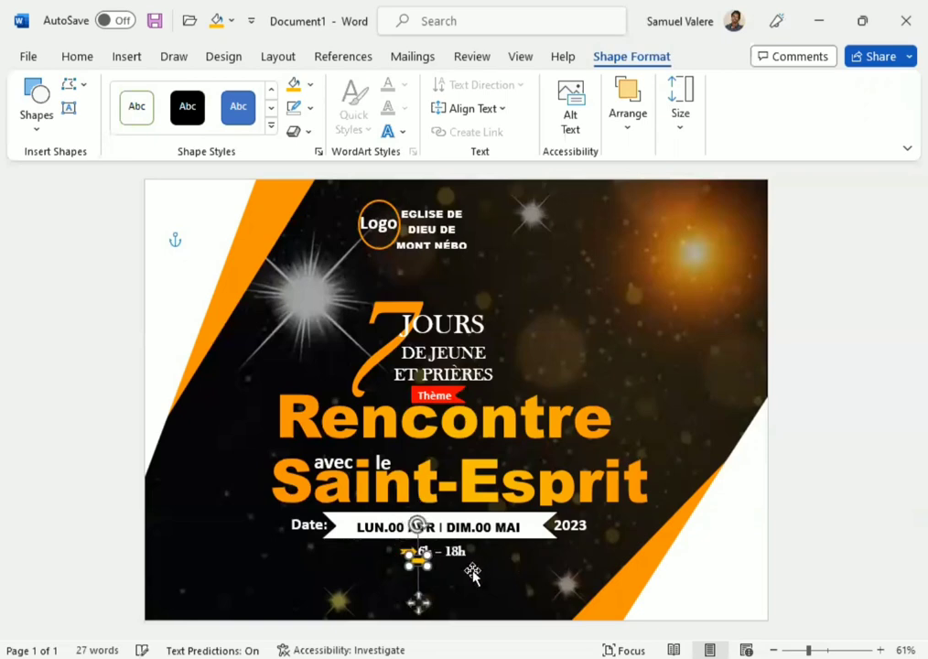
# Copy the arrow to the right of '6h – 18h' and flip it horizontally to point inward.
pyautogui.moveTo(409, 553); pyautogui.dragTo(470, 562)
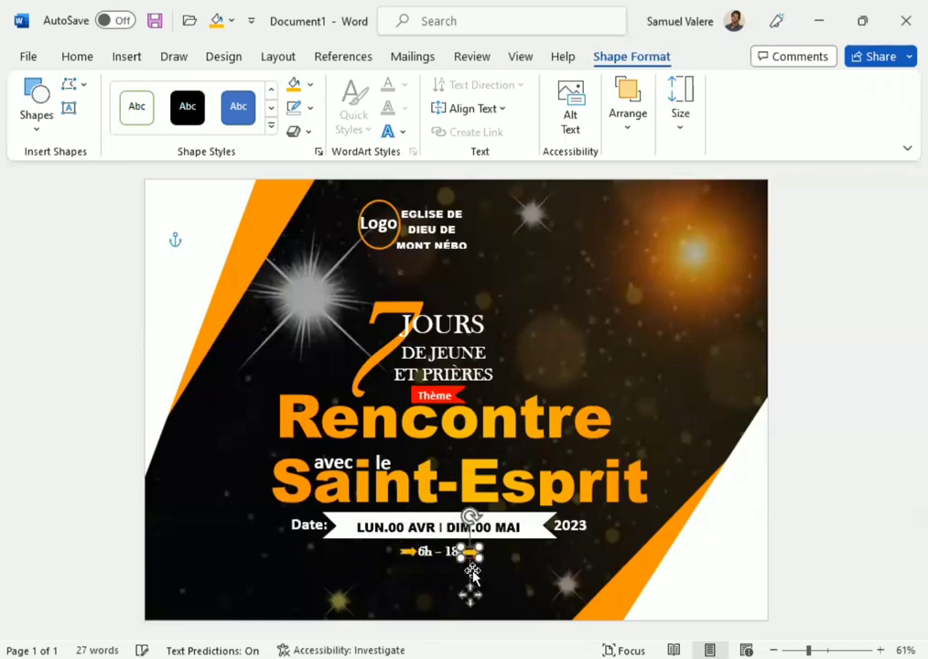
pyautogui.press('Up')
pyautogui.click(630, 124)
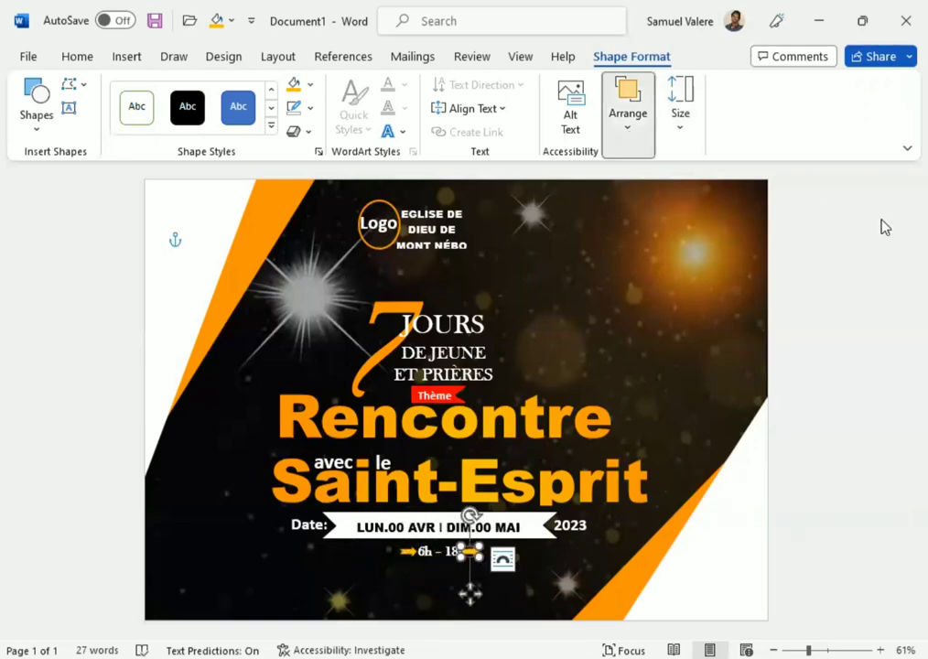
pyautogui.click(879, 218)
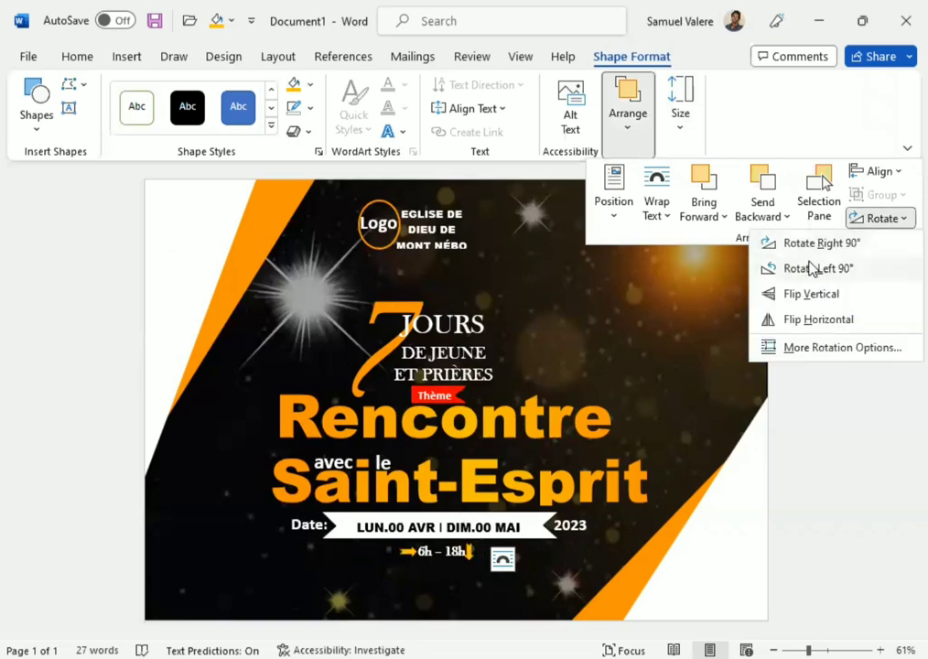
pyautogui.click(814, 320)
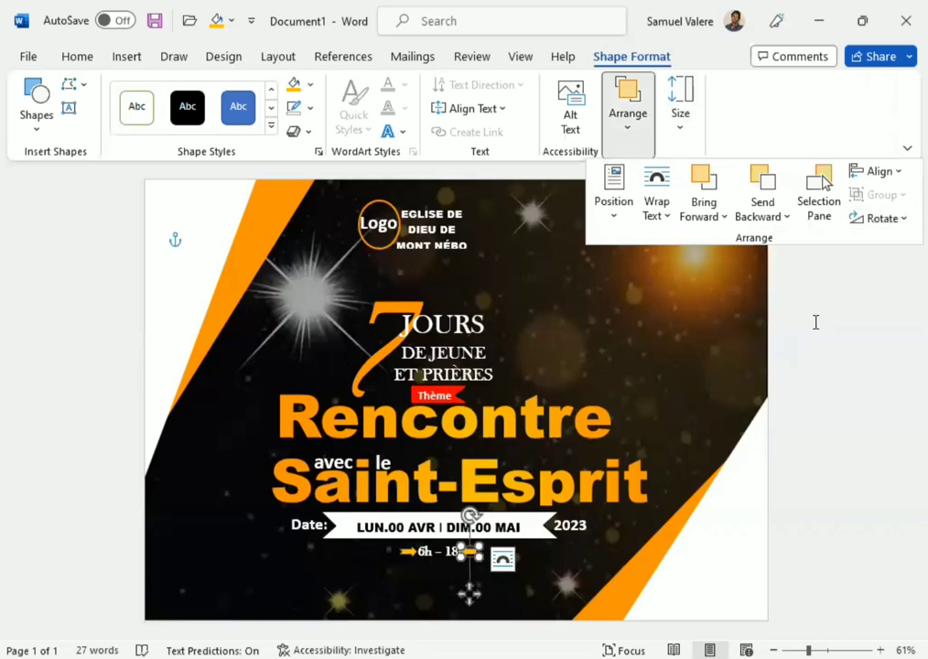
pyautogui.press('Escape')
pyautogui.press('Right')
pyautogui.press('Right')
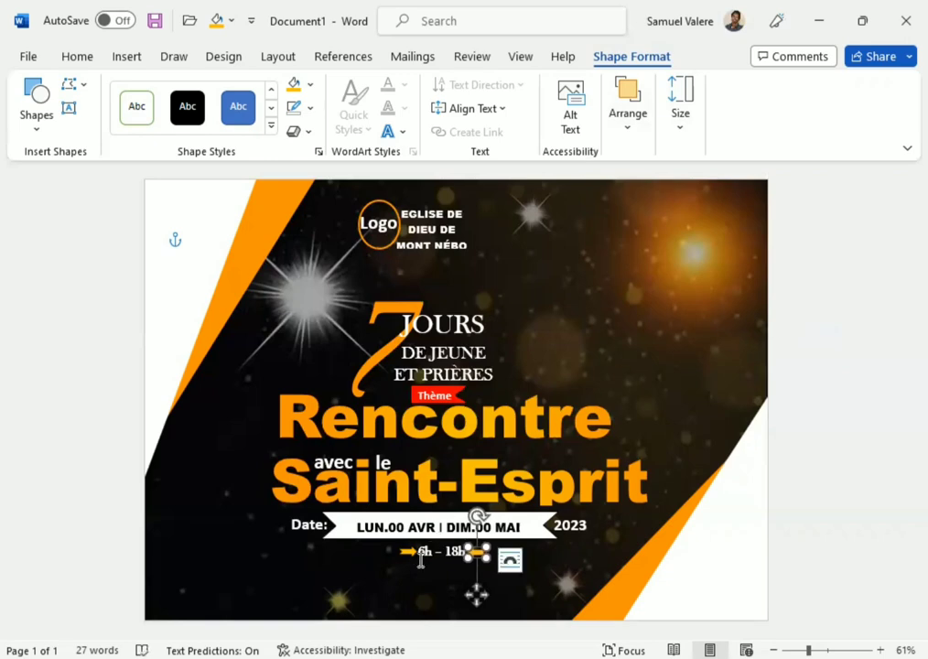
pyautogui.press('Tab')
# Check both arrows by selecting and deselecting each one.
pyautogui.press('Escape')
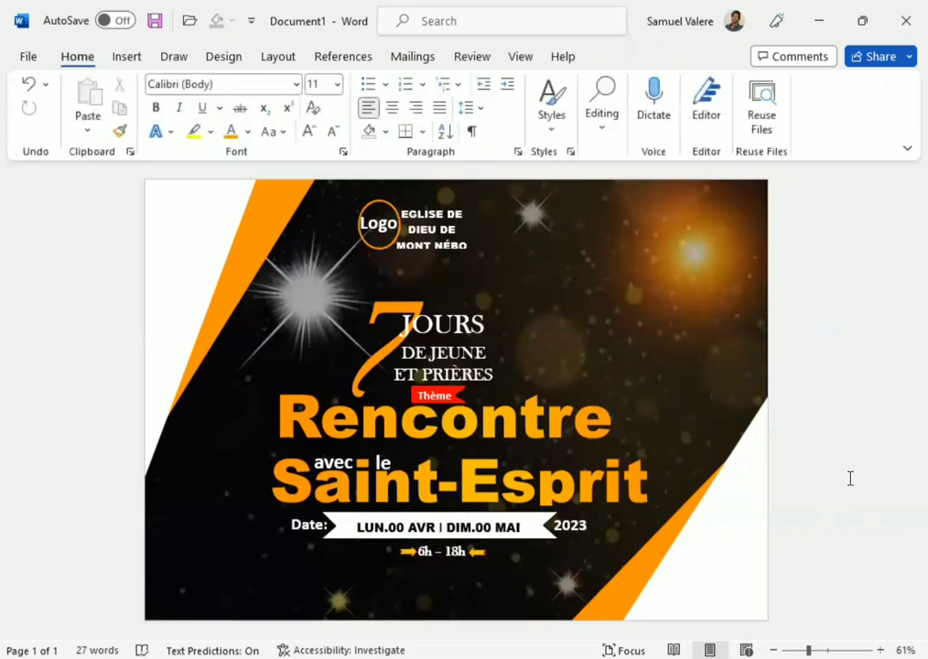
pyautogui.click(409, 554)
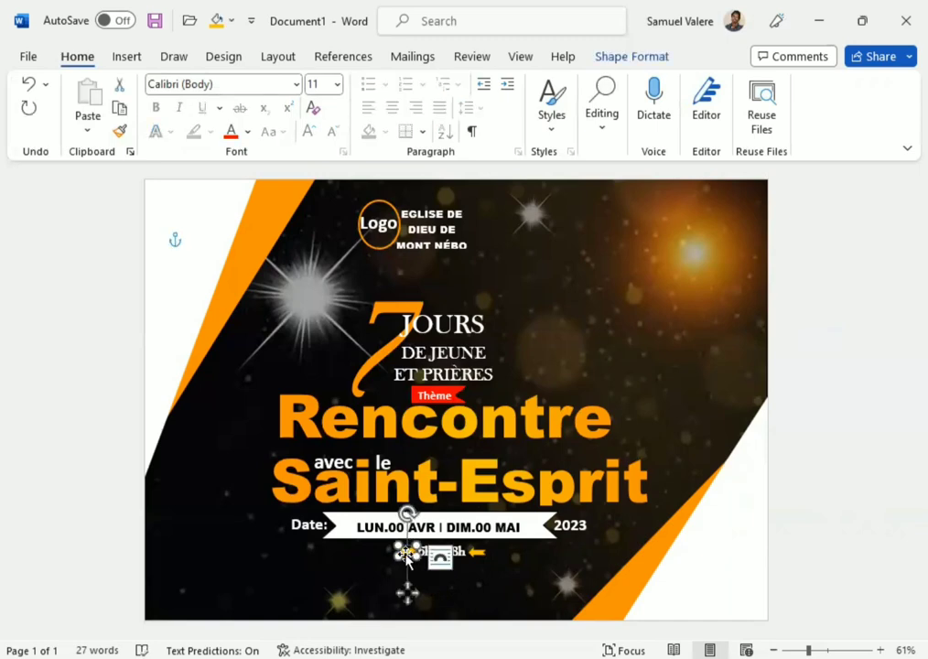
pyautogui.click(808, 497)
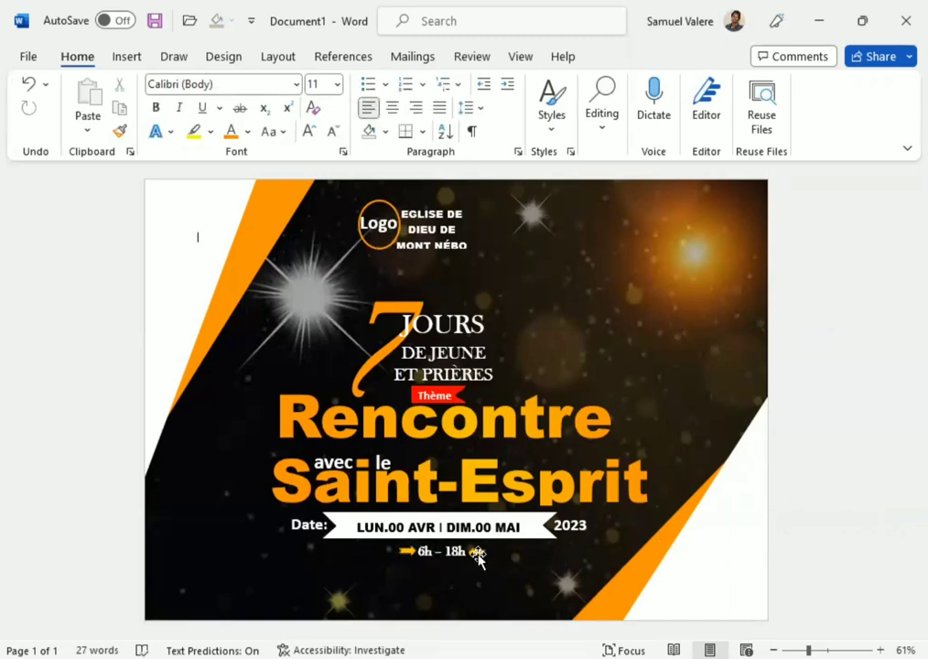
pyautogui.click(477, 554)
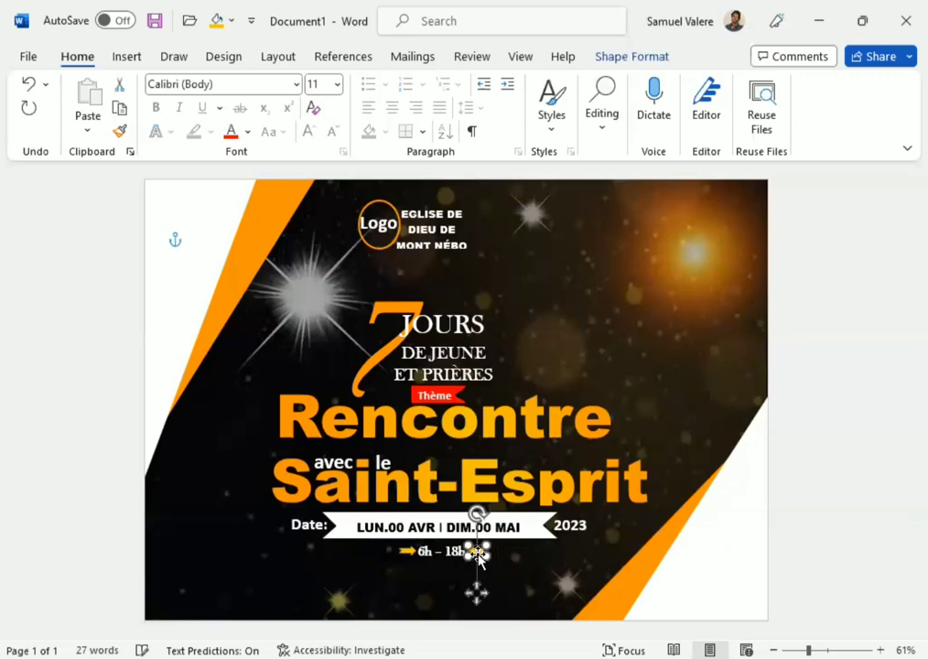
pyautogui.click(869, 499)
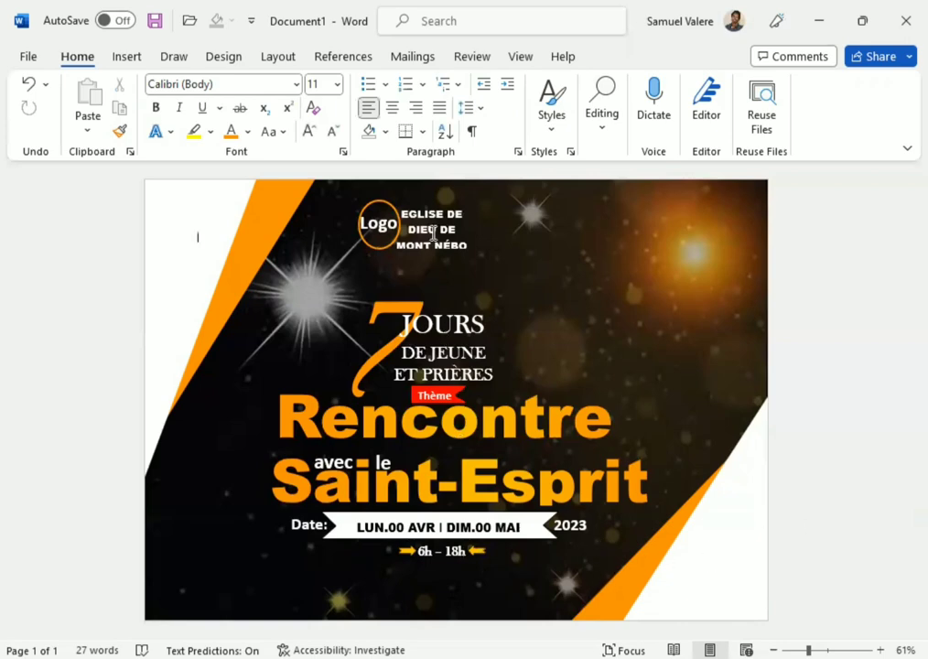
# Copy the EGLISE DE DIEU DE MONT NÉBO box below the time, widen it, and shrink it to 10 pt.
pyautogui.click(456, 257)
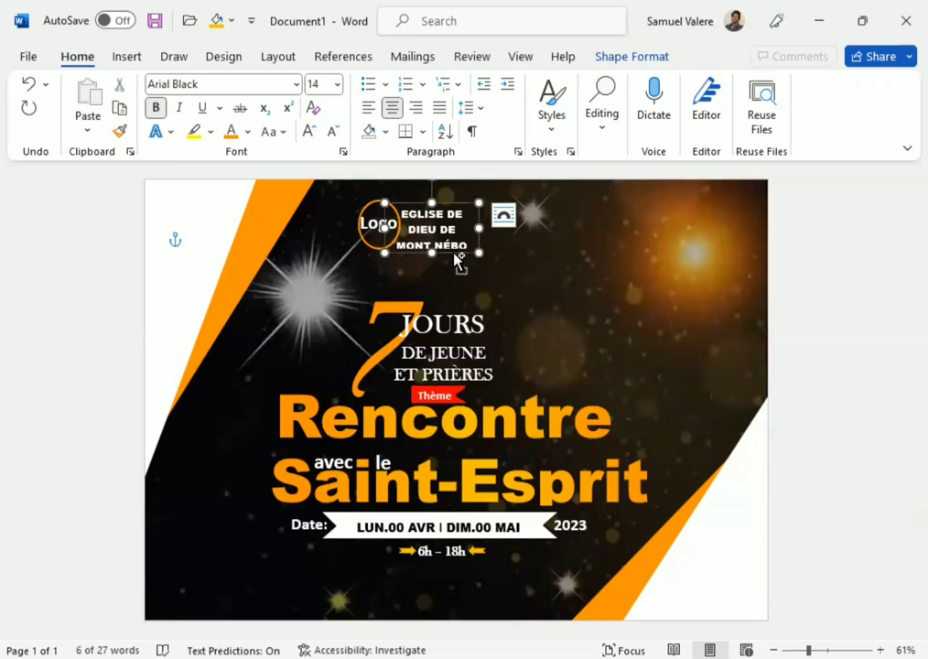
pyautogui.moveTo(456, 257); pyautogui.dragTo(456, 355)
pyautogui.moveTo(385, 565); pyautogui.dragTo(344, 609)
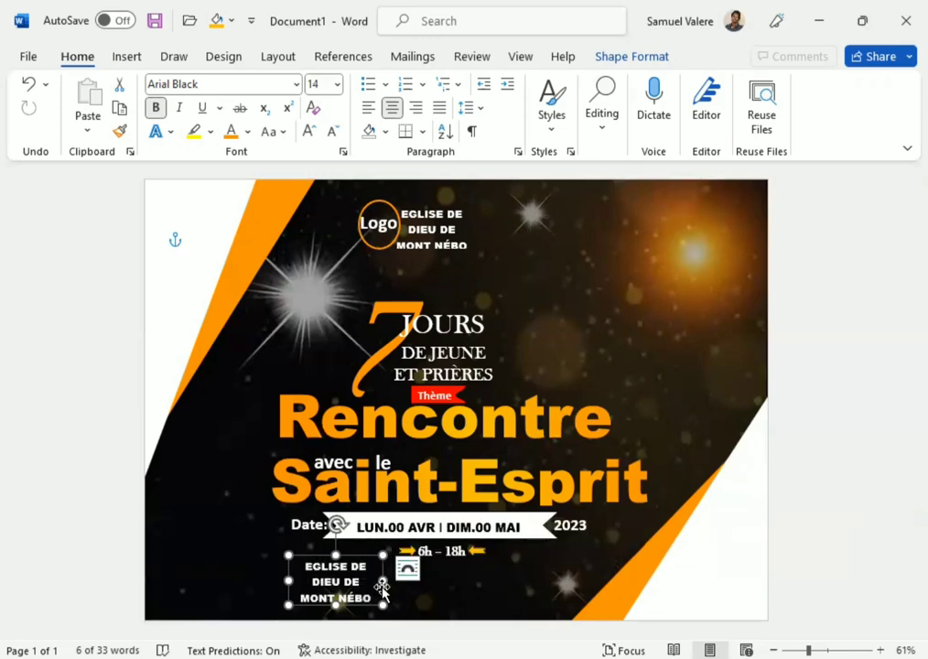
pyautogui.moveTo(382, 581); pyautogui.dragTo(489, 586)
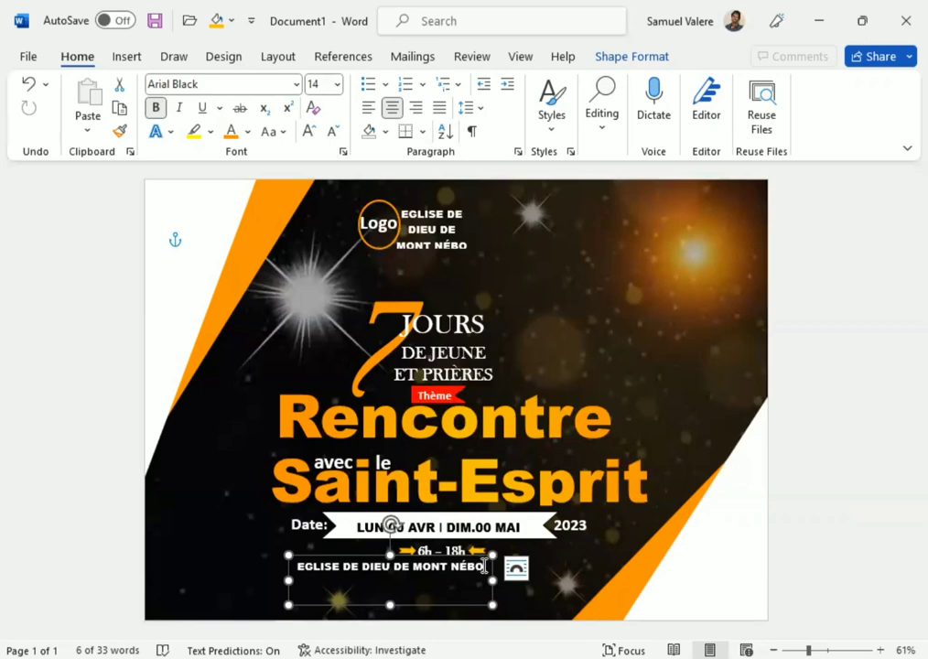
pyautogui.moveTo(484, 566); pyautogui.dragTo(299, 568)
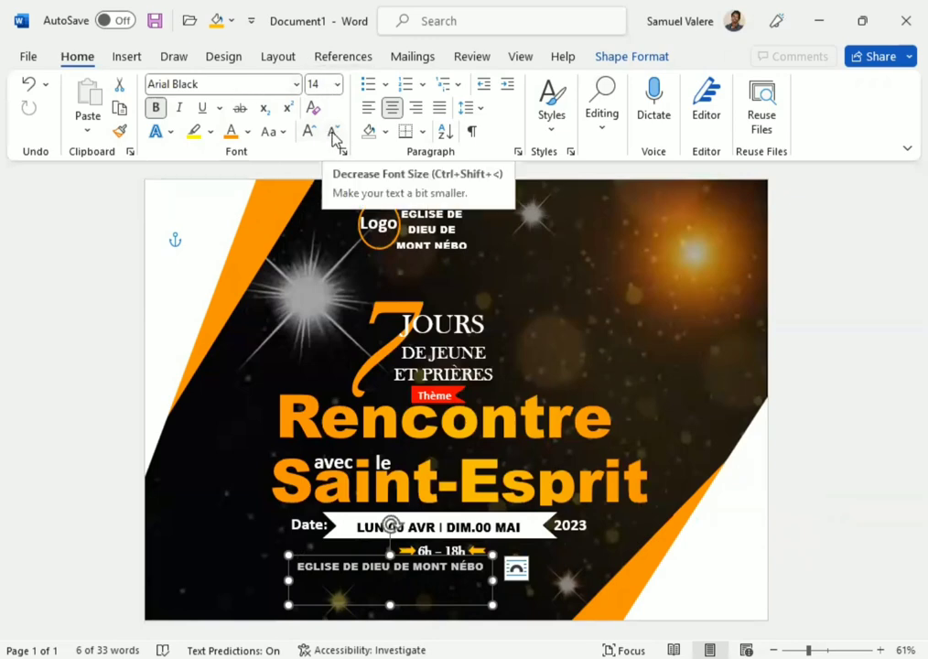
pyautogui.click(333, 134)
pyautogui.click(332, 133)
pyautogui.click(331, 133)
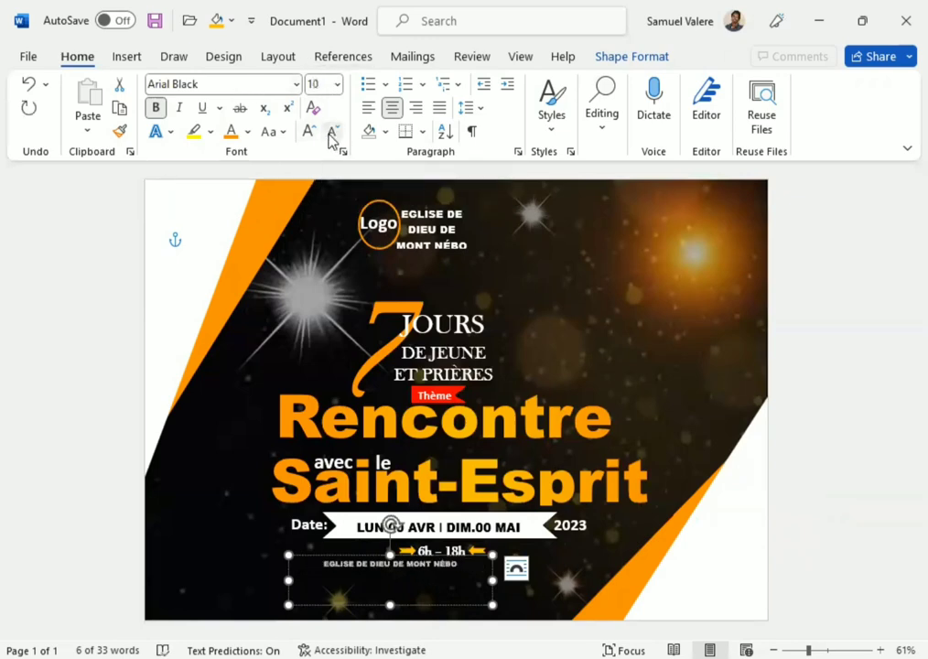
pyautogui.click(463, 565)
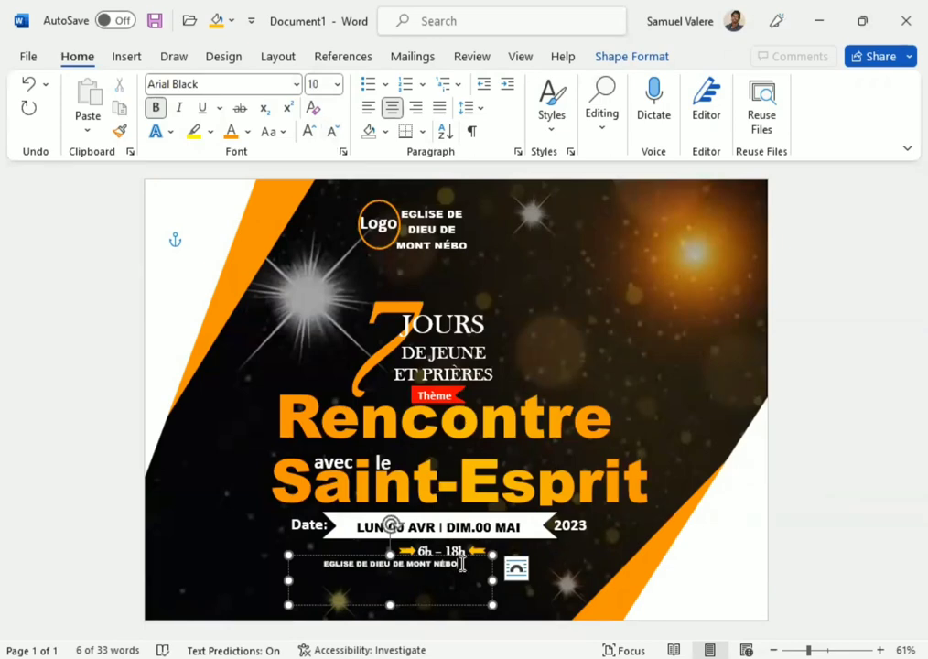
# Type 'Rt Naional #1 De Deluge' on a new line below the church name.
pyautogui.press('Return')
pyautogui.write('Rt Na')
pyautogui.write('ional')
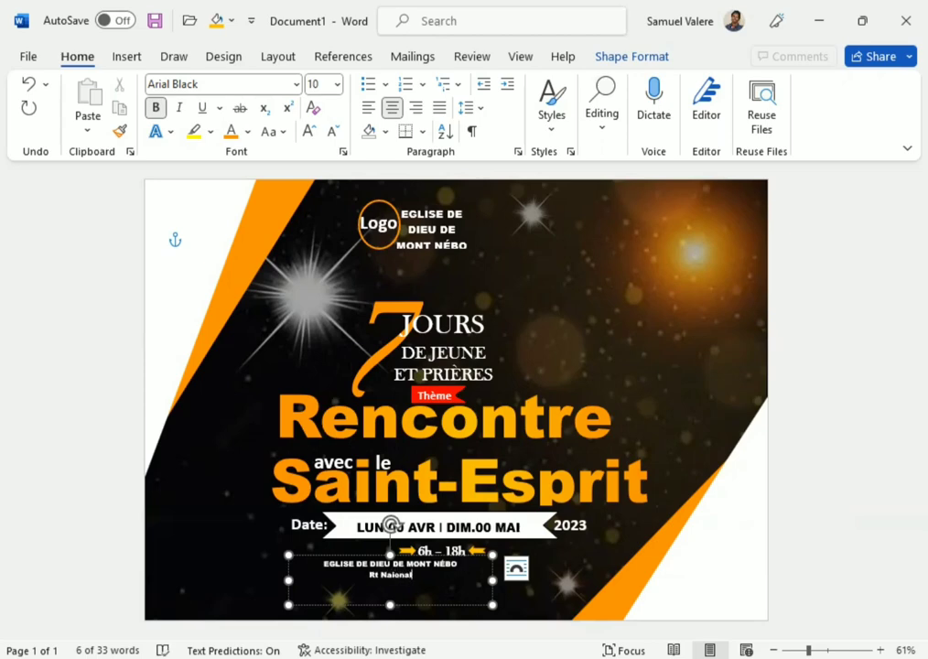
pyautogui.write(' #1 ')
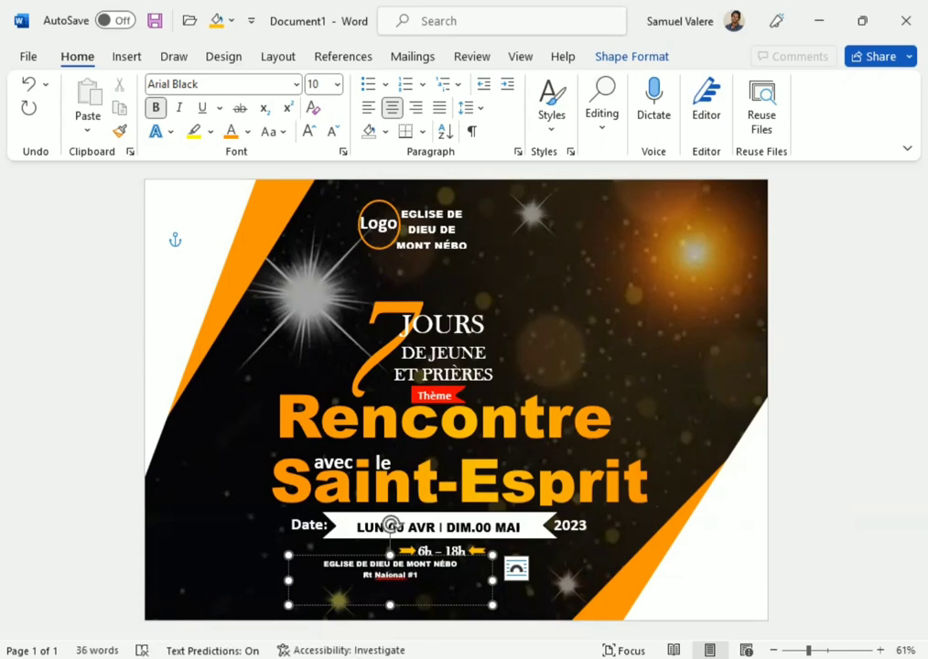
pyautogui.write('D')
pyautogui.write('e Del')
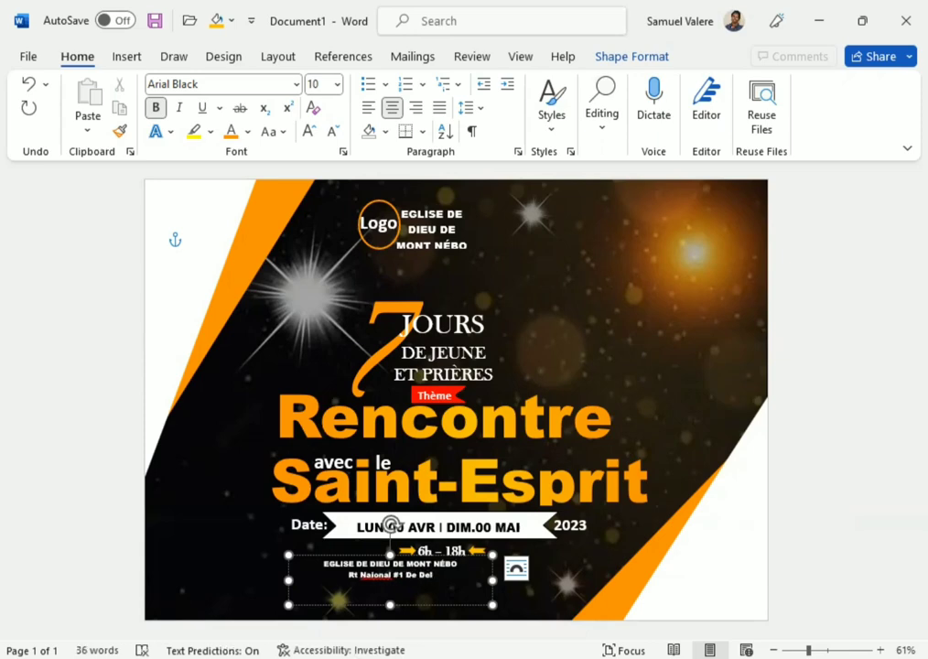
pyautogui.write('uge')
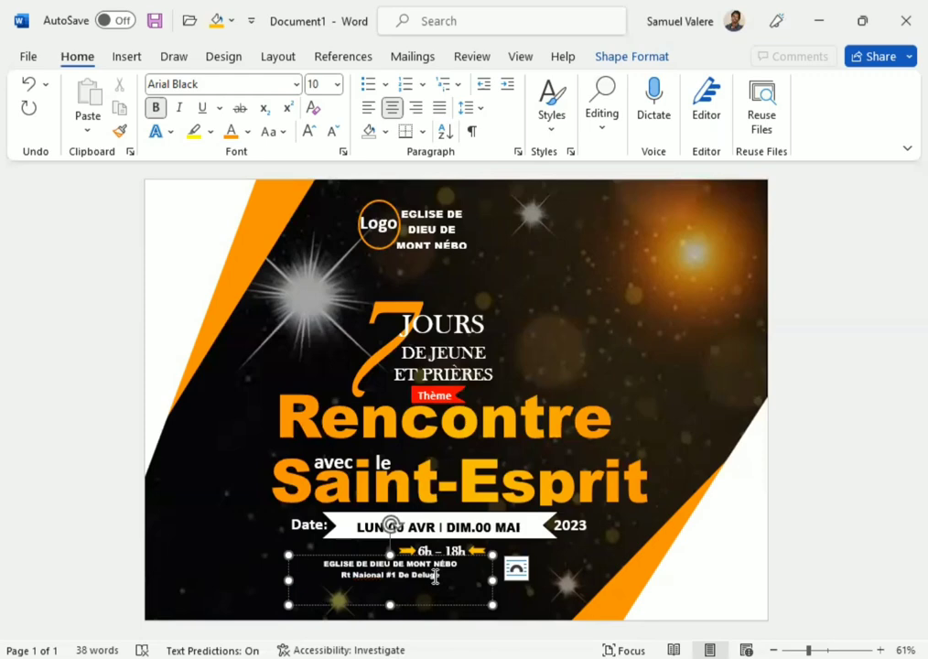
pyautogui.click(125, 56)
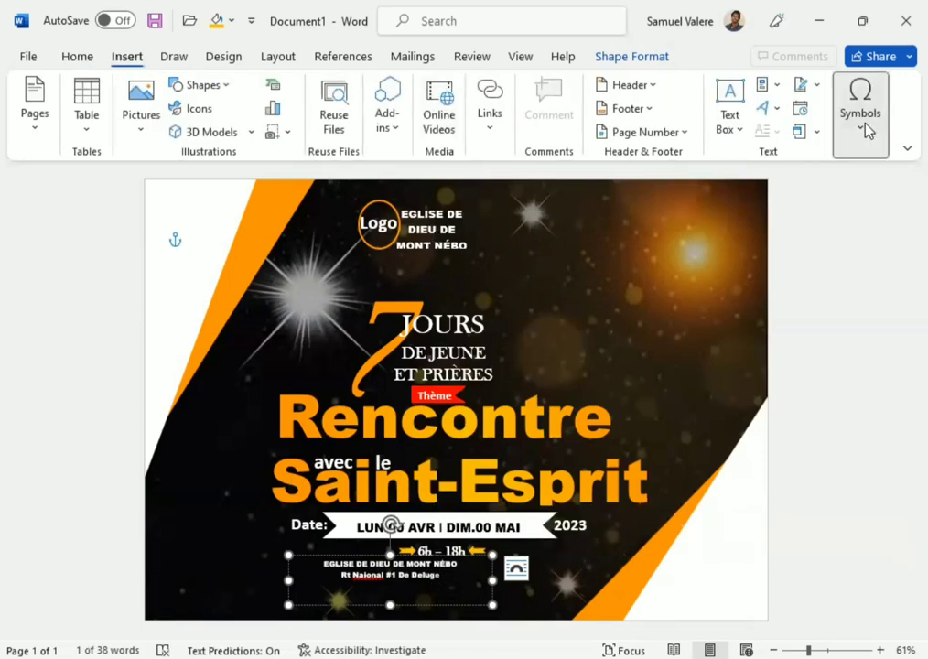
pyautogui.click(867, 130)
pyautogui.click(895, 209)
pyautogui.press('Escape')
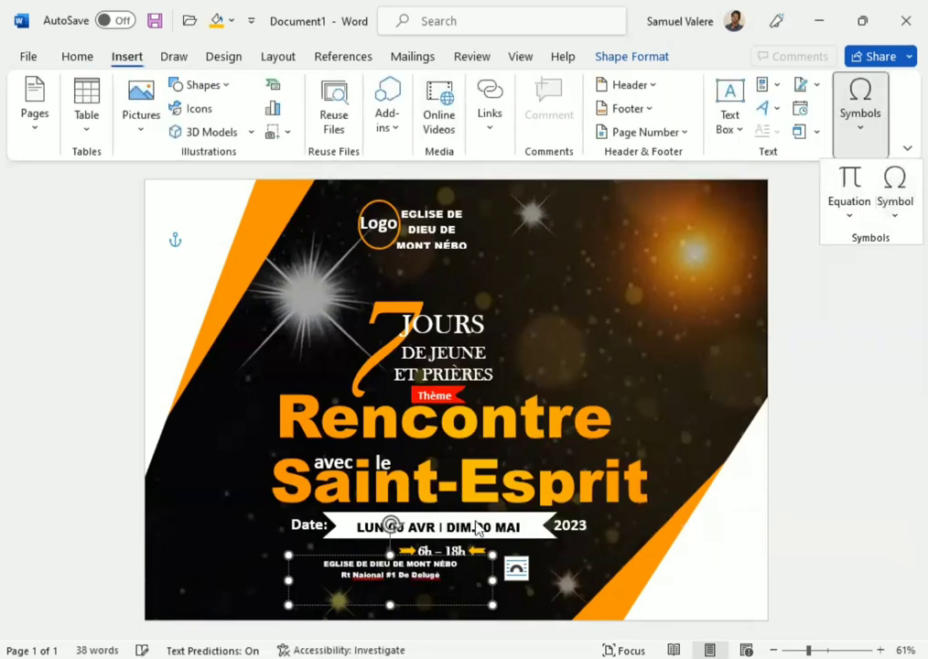
pyautogui.click(412, 575)
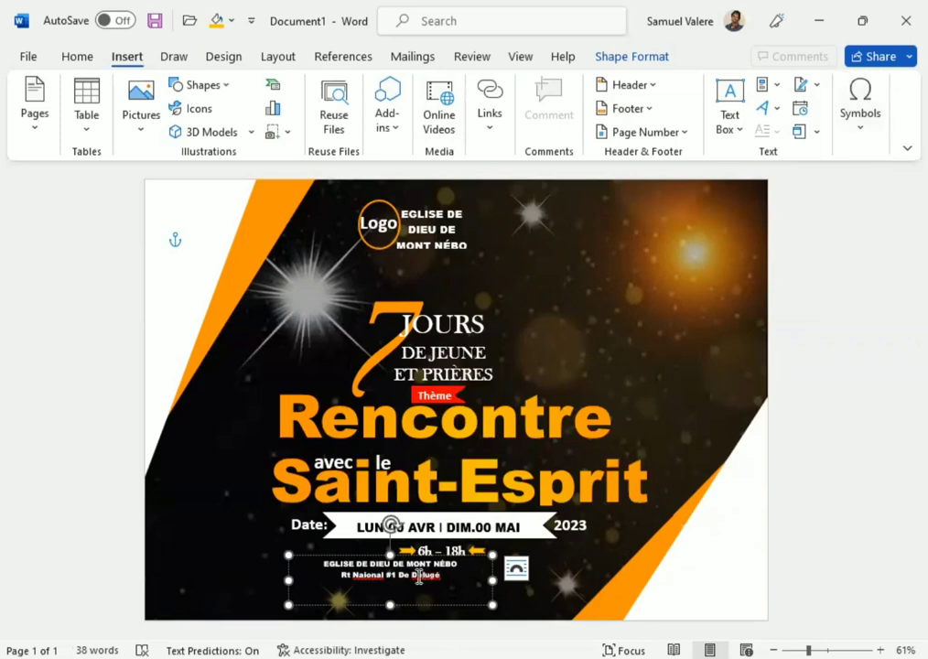
# Insert the accented é into Délugé and correct the misspelt word to 'National'.
pyautogui.doubleClick(419, 577)
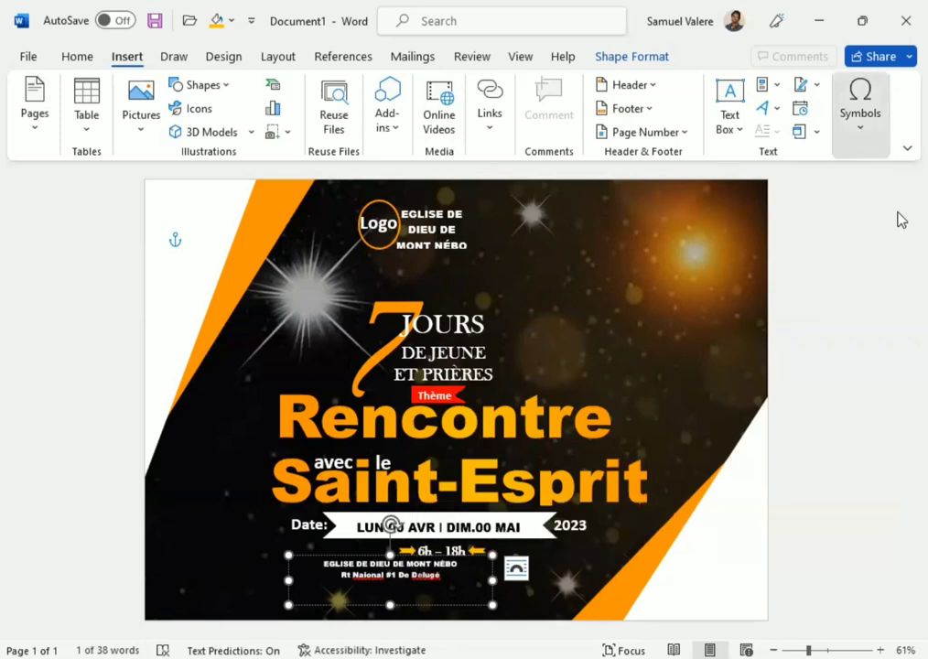
pyautogui.click(860, 101)
pyautogui.click(895, 192)
pyautogui.click(804, 245)
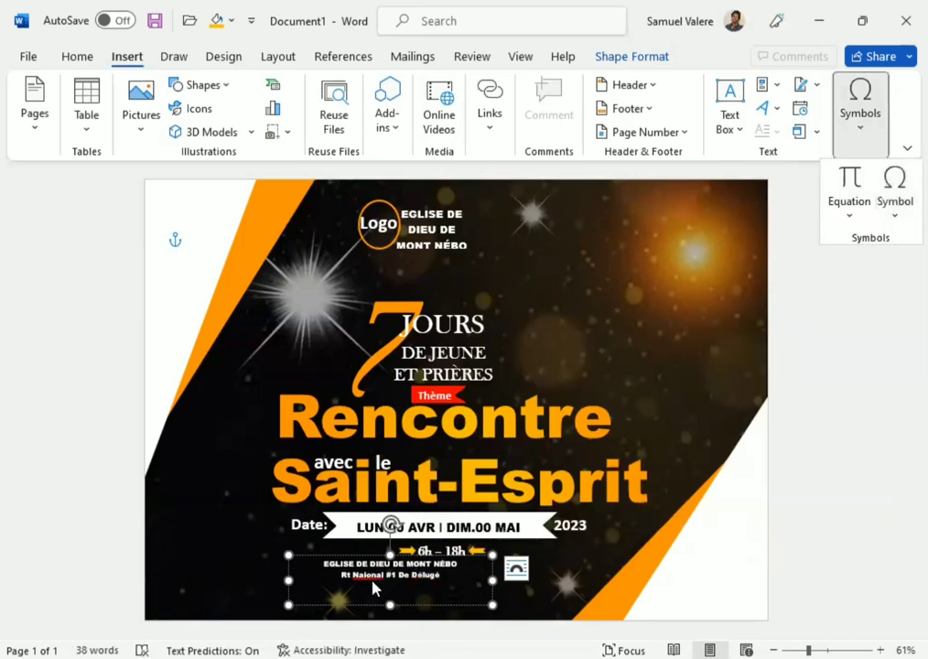
pyautogui.click(365, 577)
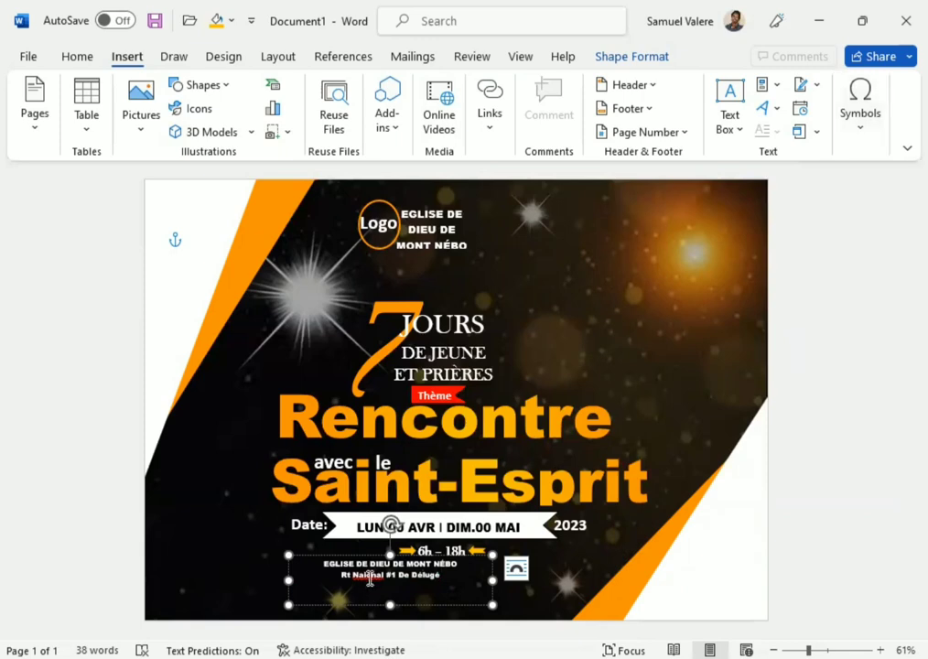
pyautogui.rightClick(362, 574)
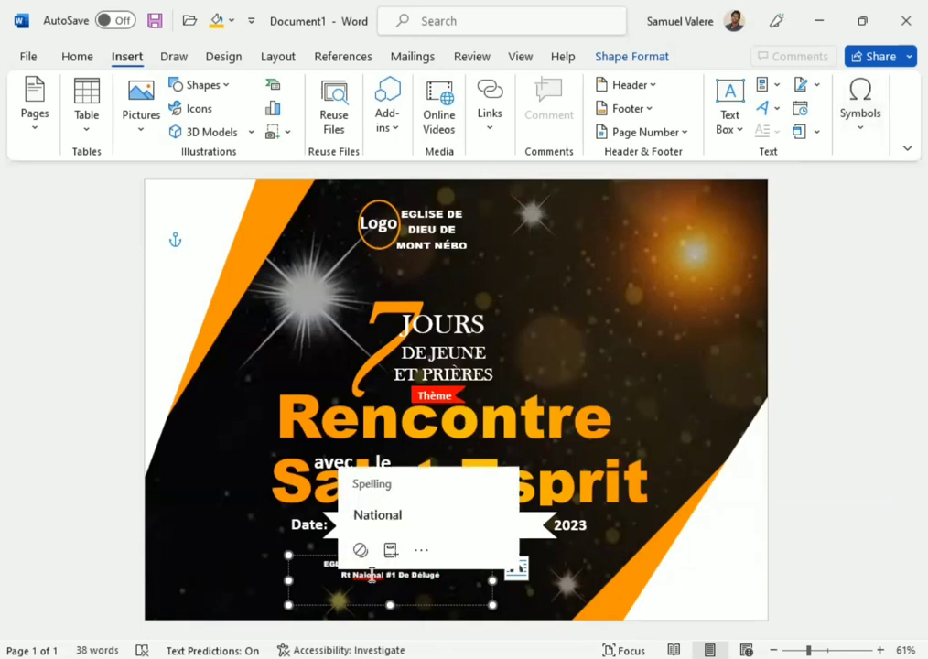
pyautogui.click(377, 514)
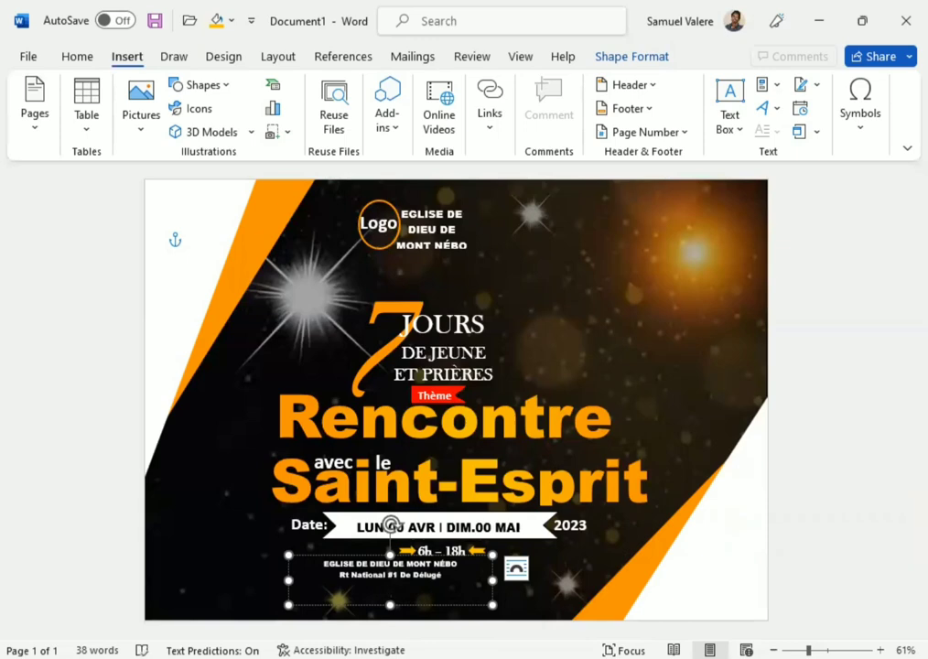
# Add an 'In:' line listing three contact phone numbers and widen the box to fit it.
pyautogui.click(449, 578)
pyautogui.press('Return')
pyautogui.write('Info')
pyautogui.write(':')
pyautogui.write(' 01234')
pyautogui.write('56789')
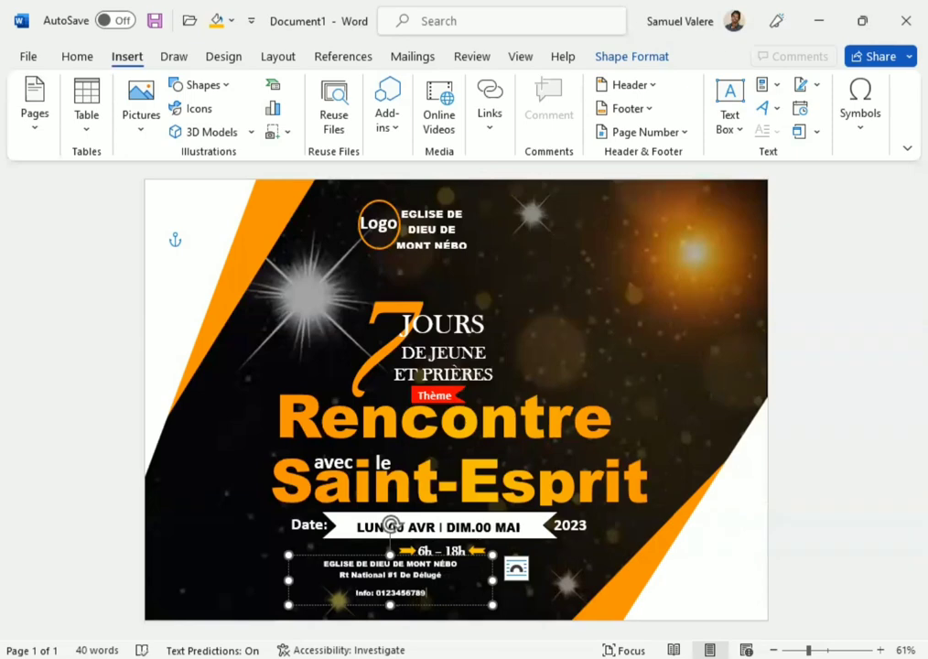
pyautogui.write('0')
pyautogui.write(',')
pyautogui.write(' 1234567')
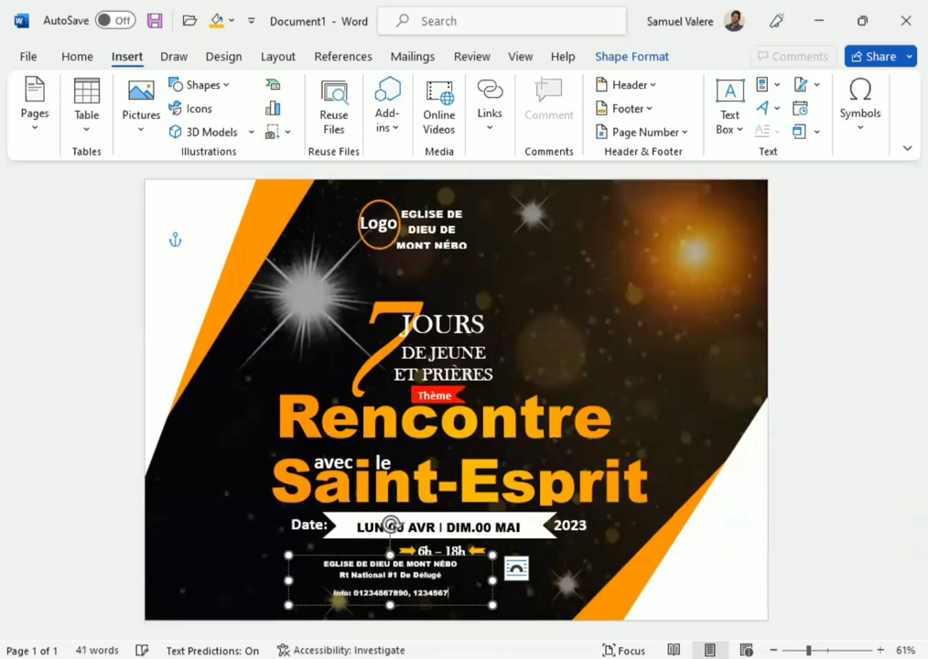
pyautogui.write('8900,')
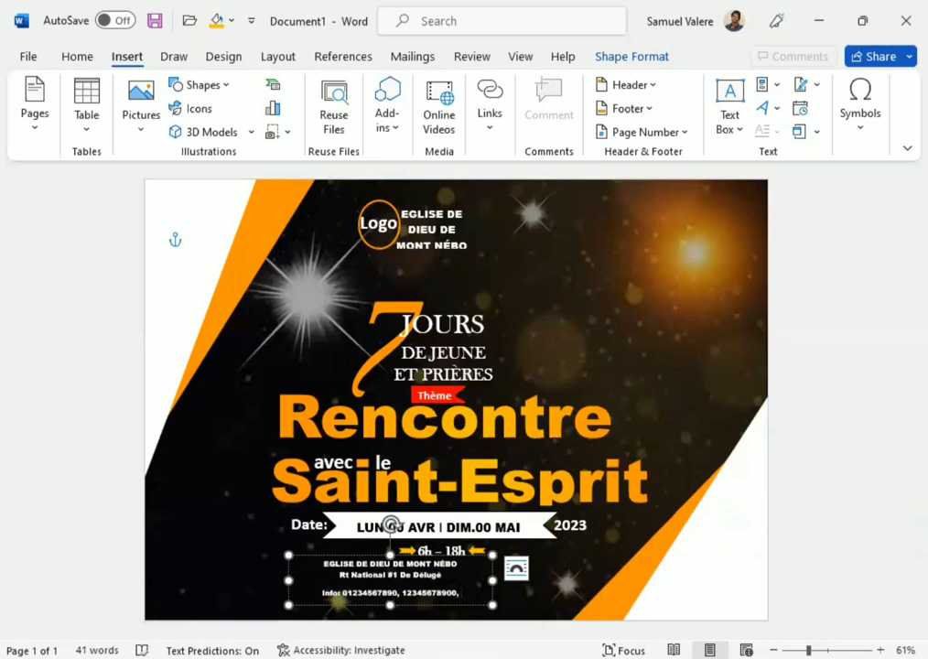
pyautogui.write('1')
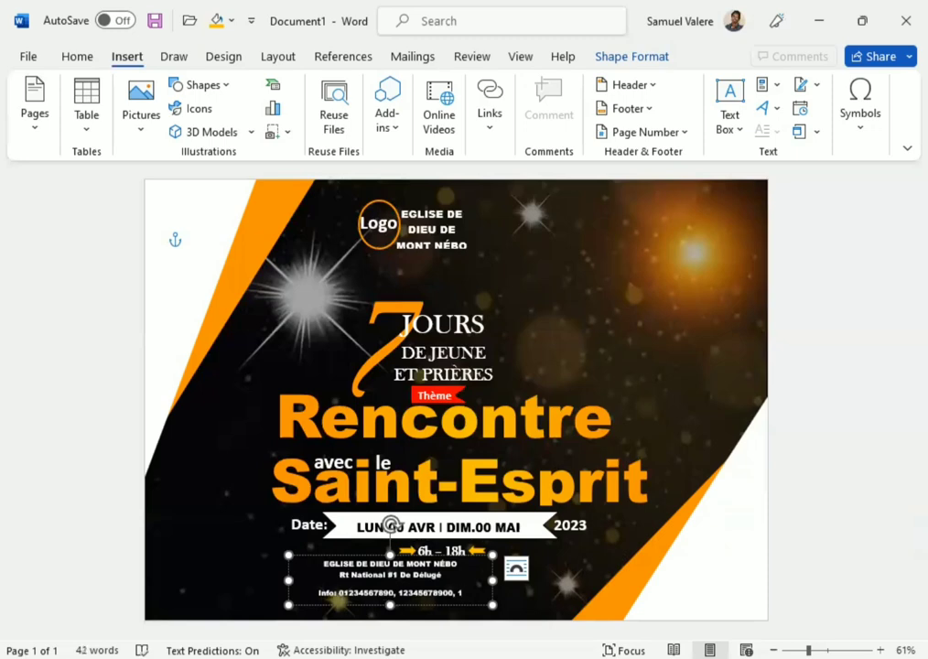
pyautogui.write('23')
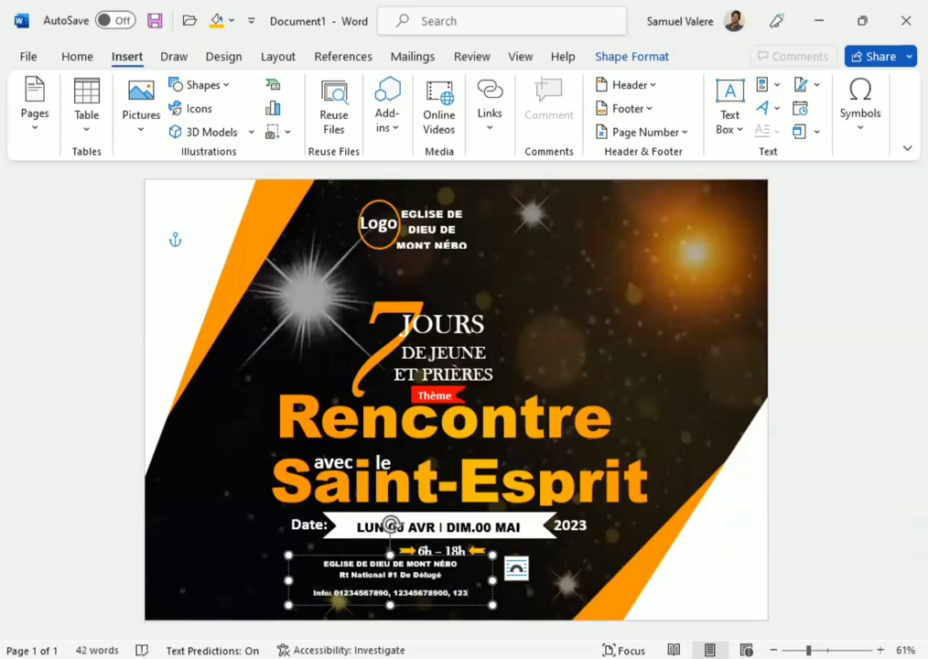
pyautogui.write('0')
pyautogui.write('45')
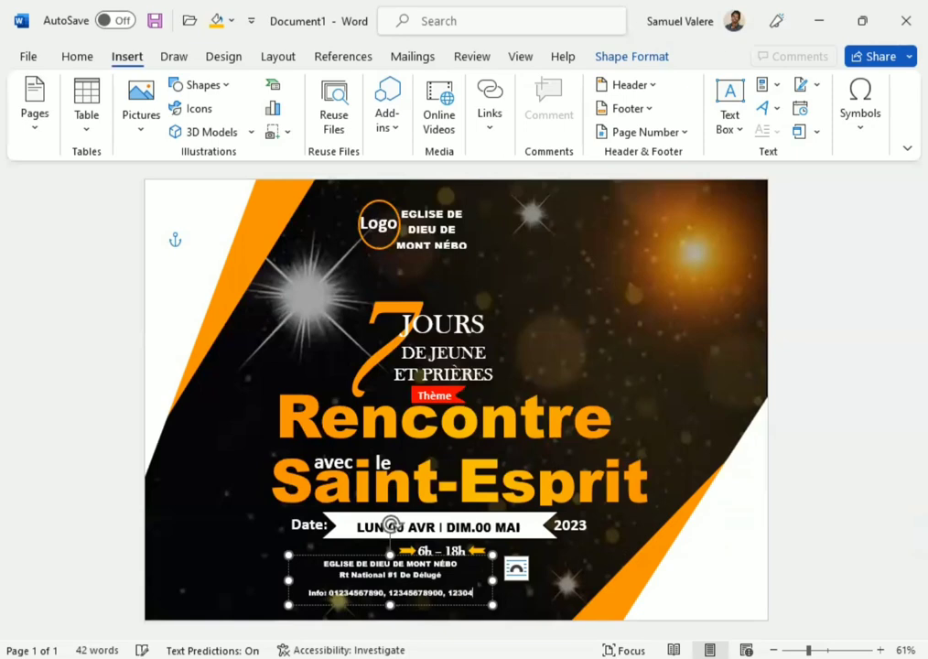
pyautogui.write('6789,')
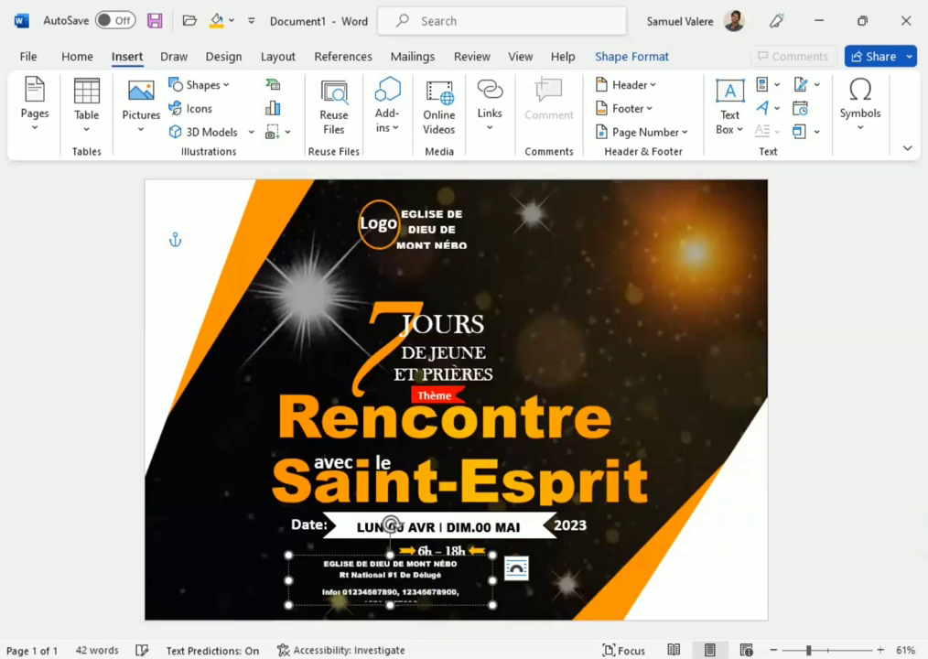
pyautogui.click(504, 578)
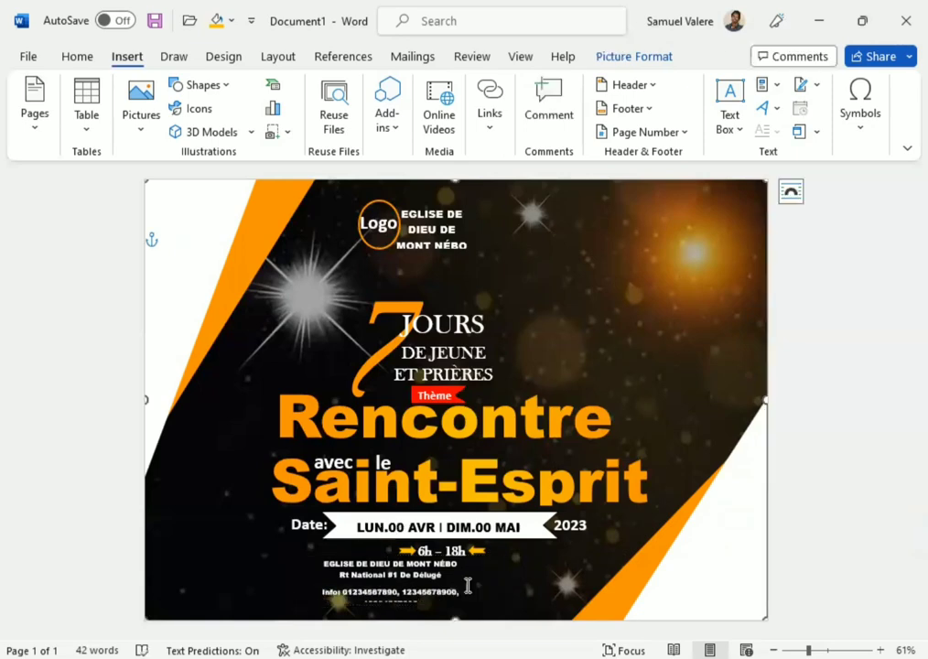
pyautogui.moveTo(492, 580); pyautogui.dragTo(516, 580)
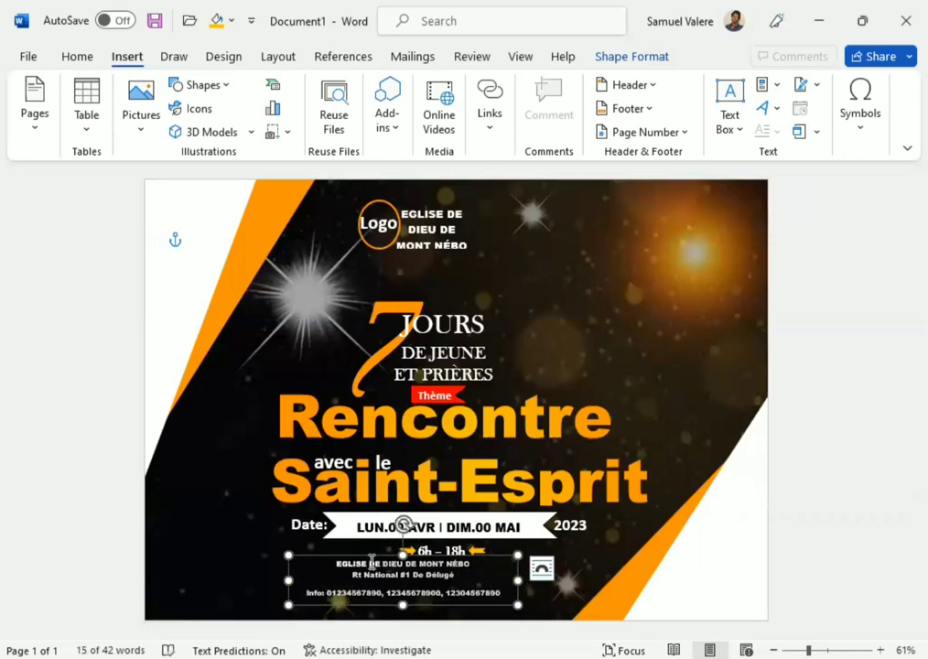
# Raise the address text to 11 pt, align it left, and undo a trial move of the box.
pyautogui.click(75, 55)
pyautogui.click(308, 131)
pyautogui.click(366, 110)
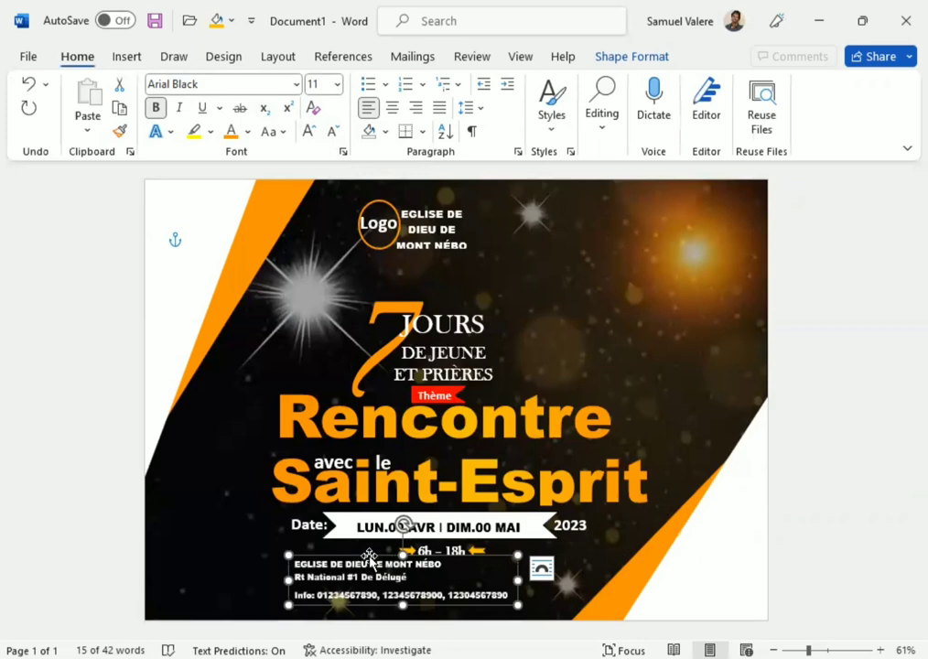
pyautogui.moveTo(369, 556); pyautogui.dragTo(352, 556)
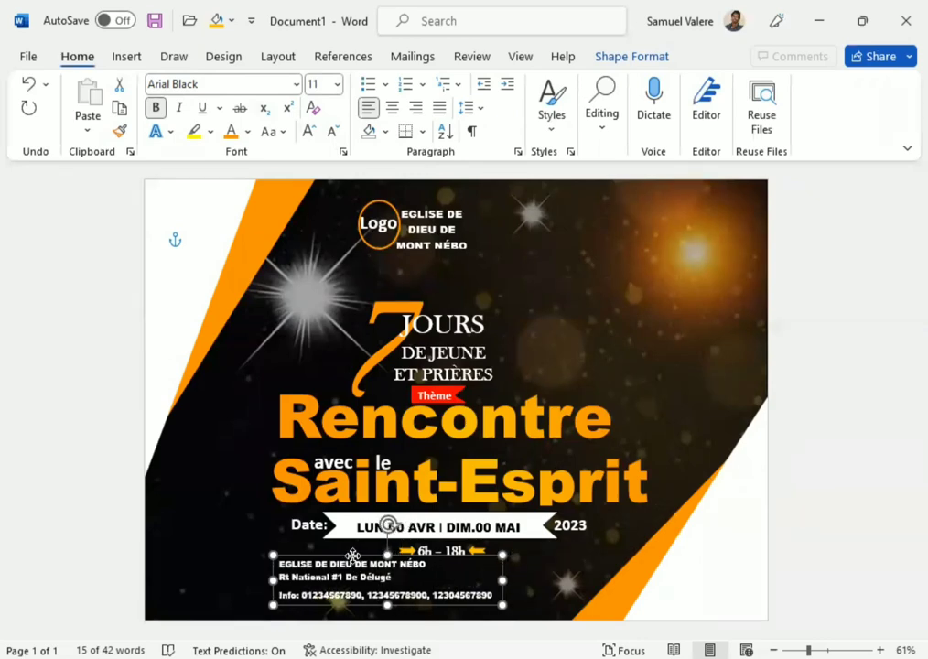
pyautogui.moveTo(353, 555); pyautogui.dragTo(368, 553)
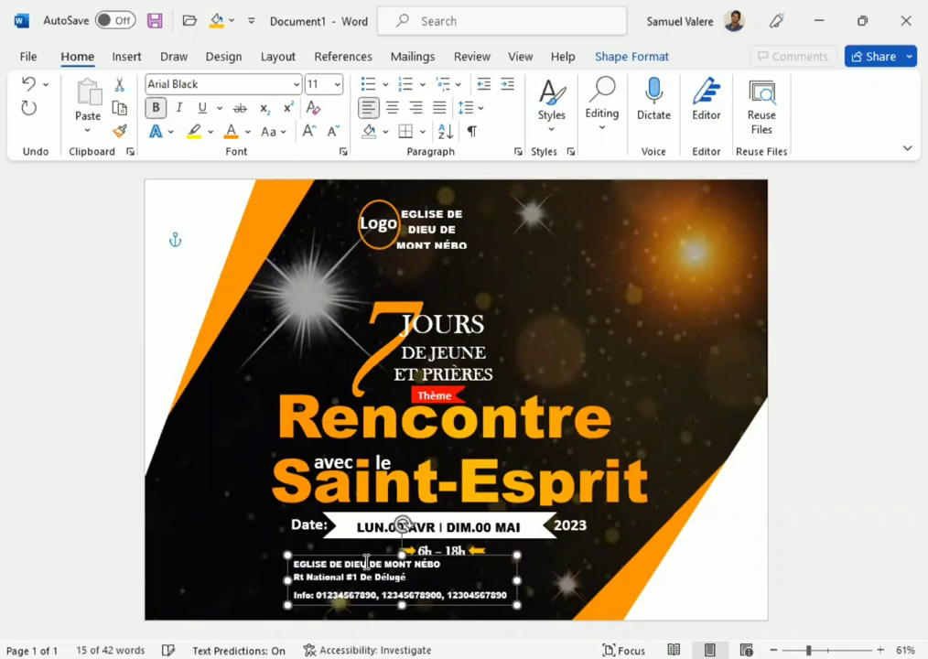
pyautogui.hotkey('ctrl', 'z')
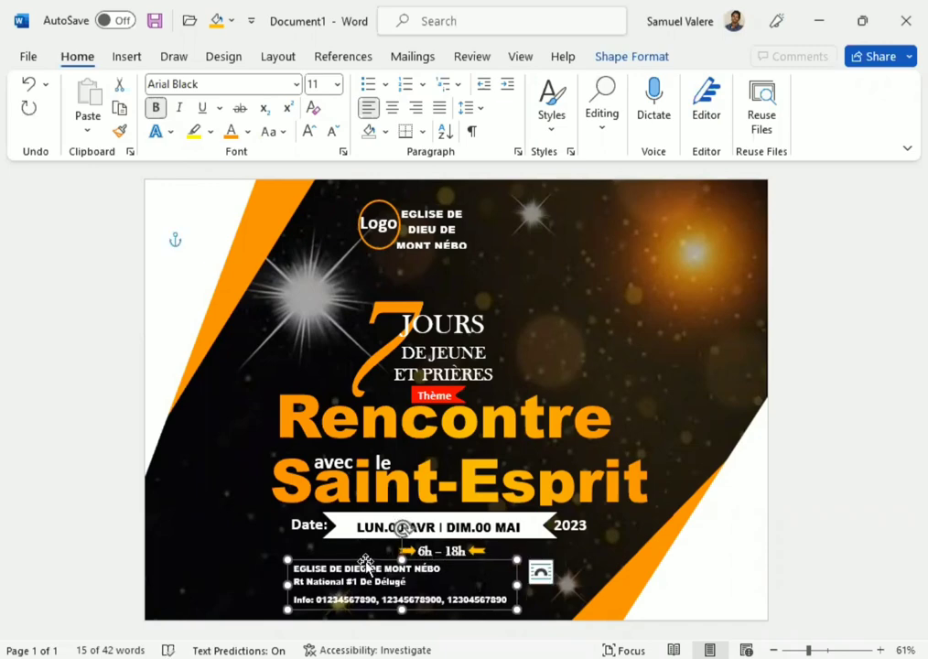
# Multi-select the clock, 6h – 18h, DIM.00 MAI, banners, 2023, Date:, Saint-Esprit, Rencontre and 7 JOURS objects.
pyautogui.keyDown('shift'); pyautogui.click(411, 552); pyautogui.keyUp('shift')
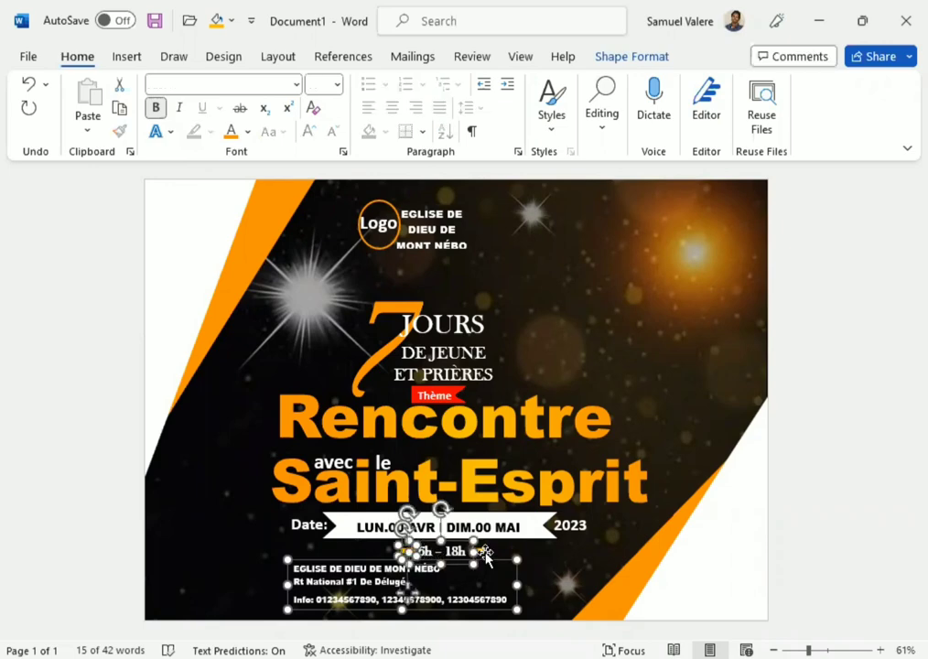
pyautogui.keyDown('shift'); pyautogui.click(478, 552); pyautogui.keyUp('shift')
pyautogui.keyDown('shift'); pyautogui.click(509, 530); pyautogui.keyUp('shift')
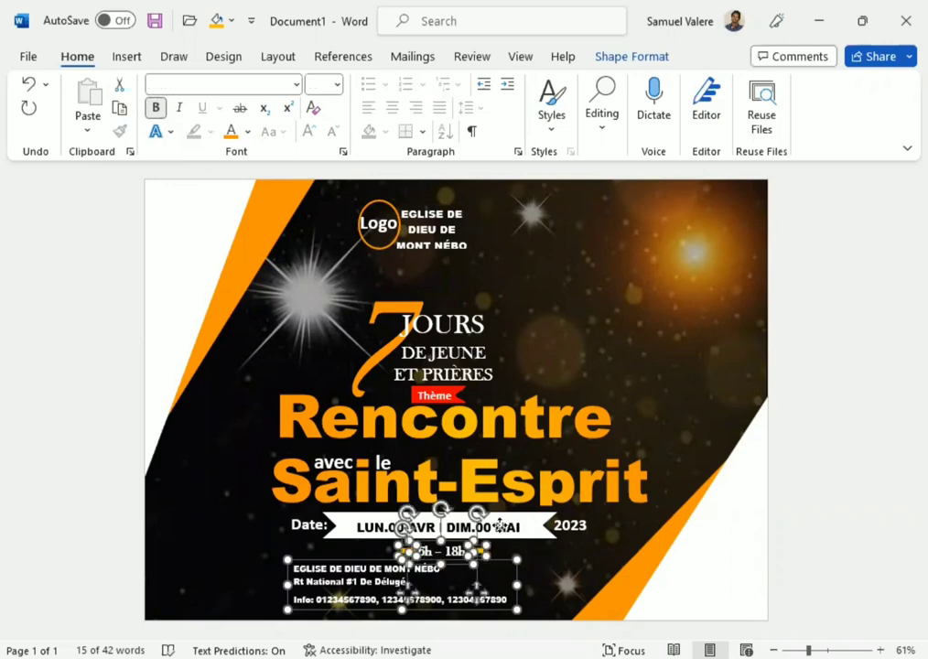
pyautogui.keyDown('shift'); pyautogui.click(525, 536); pyautogui.keyUp('shift')
pyautogui.keyDown('shift'); pyautogui.click(560, 524); pyautogui.keyUp('shift')
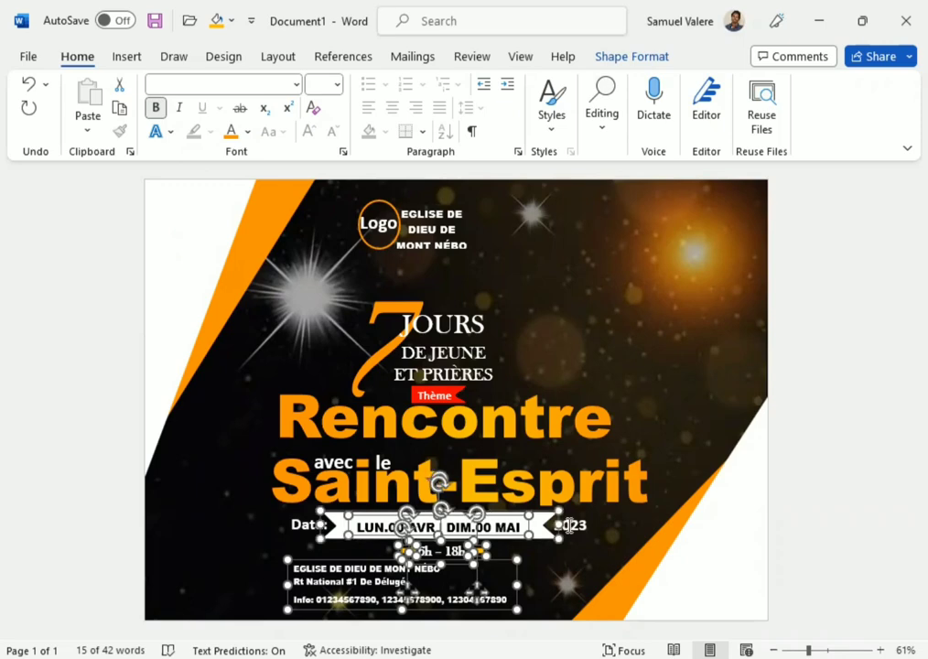
pyautogui.keyDown('shift'); pyautogui.click(564, 525); pyautogui.keyUp('shift')
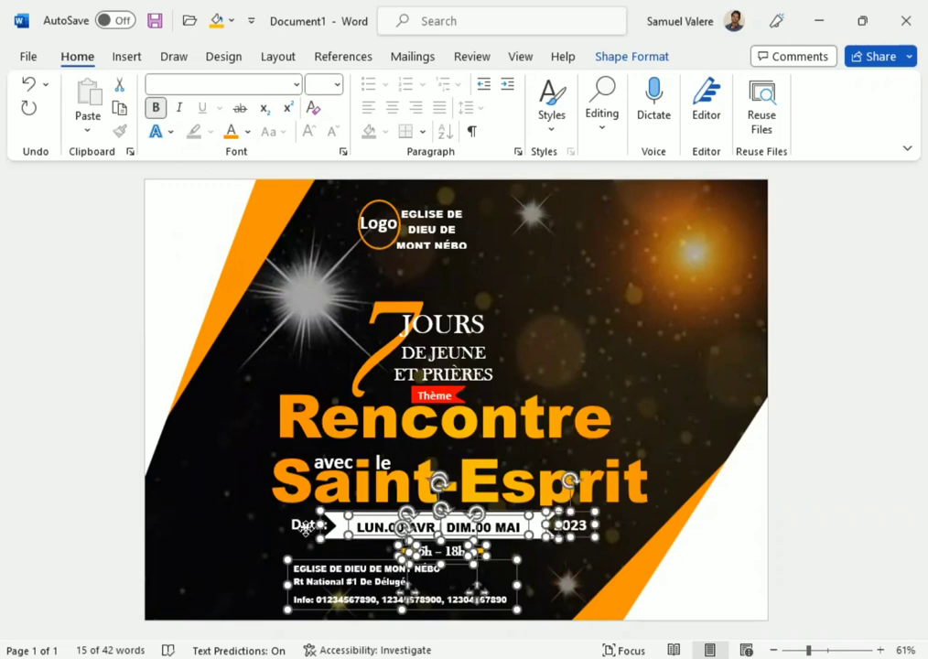
pyautogui.keyDown('shift'); pyautogui.click(295, 518); pyautogui.keyUp('shift')
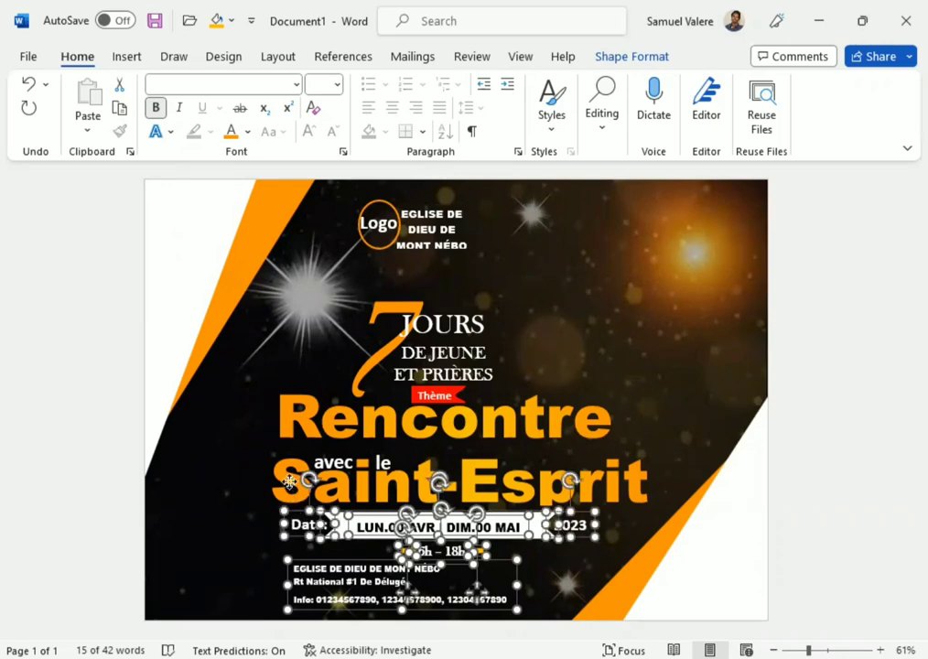
pyautogui.keyDown('shift'); pyautogui.click(335, 461); pyautogui.keyUp('shift')
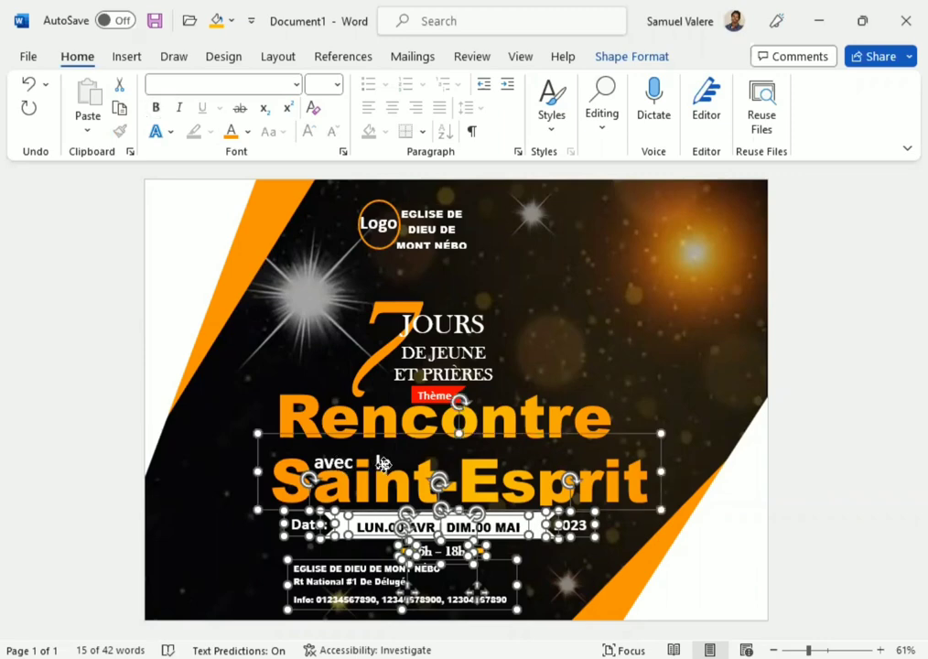
pyautogui.keyDown('shift'); pyautogui.click(340, 463); pyautogui.keyUp('shift')
pyautogui.keyDown('shift'); pyautogui.click(383, 464); pyautogui.keyUp('shift')
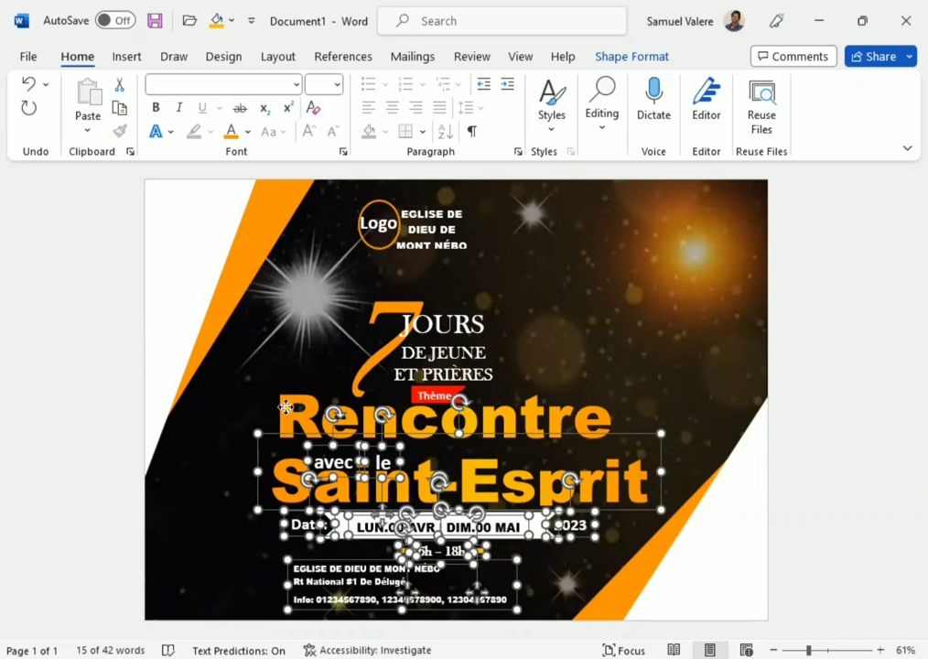
pyautogui.keyDown('shift'); pyautogui.click(285, 409); pyautogui.keyUp('shift')
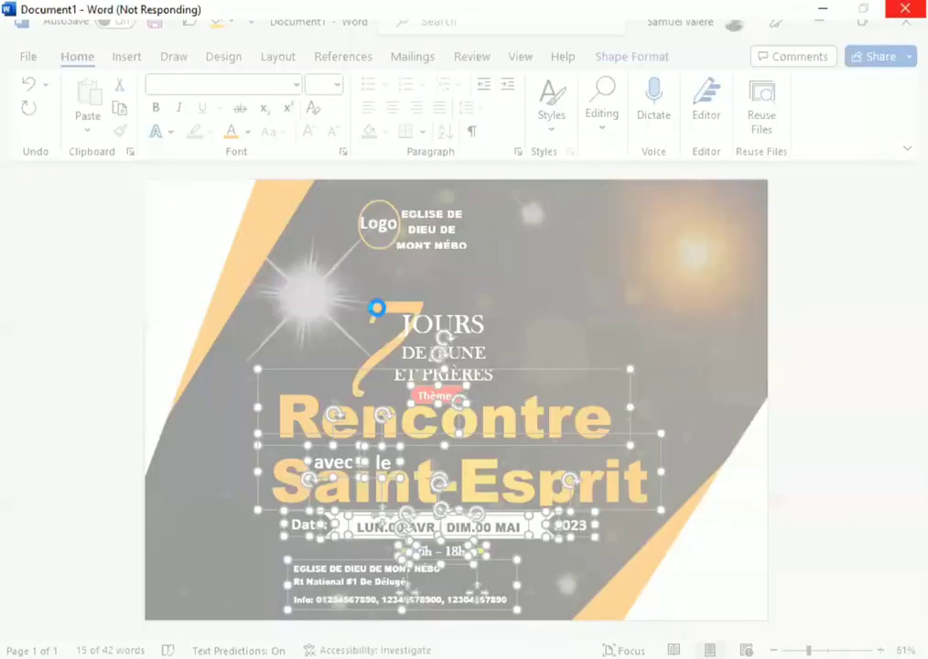
pyautogui.keyDown('shift'); pyautogui.click(376, 307); pyautogui.keyUp('shift')
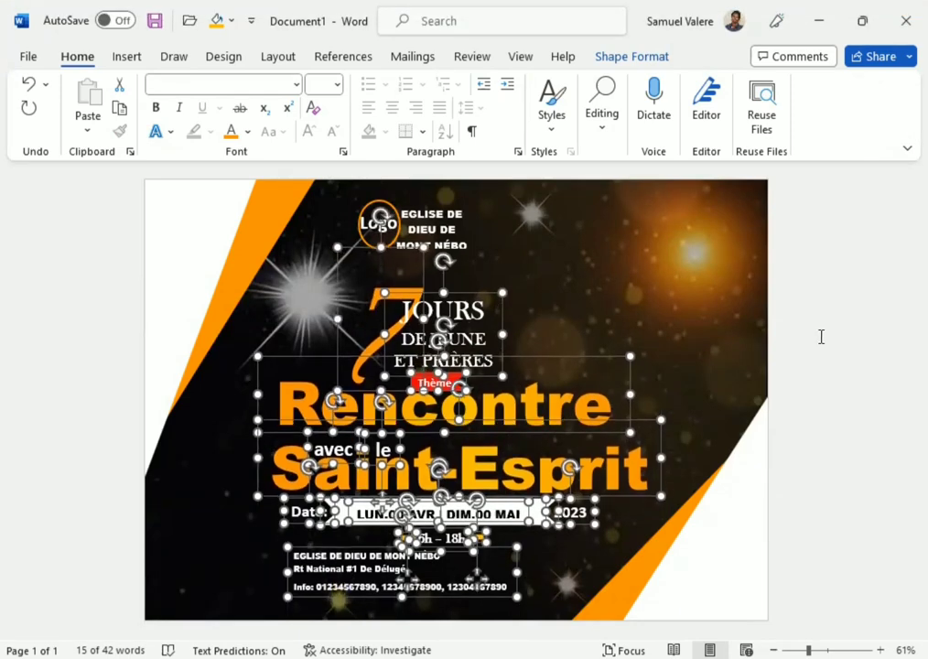
# Insert the young man's portrait photo from the folder named 2.
pyautogui.click(840, 330)
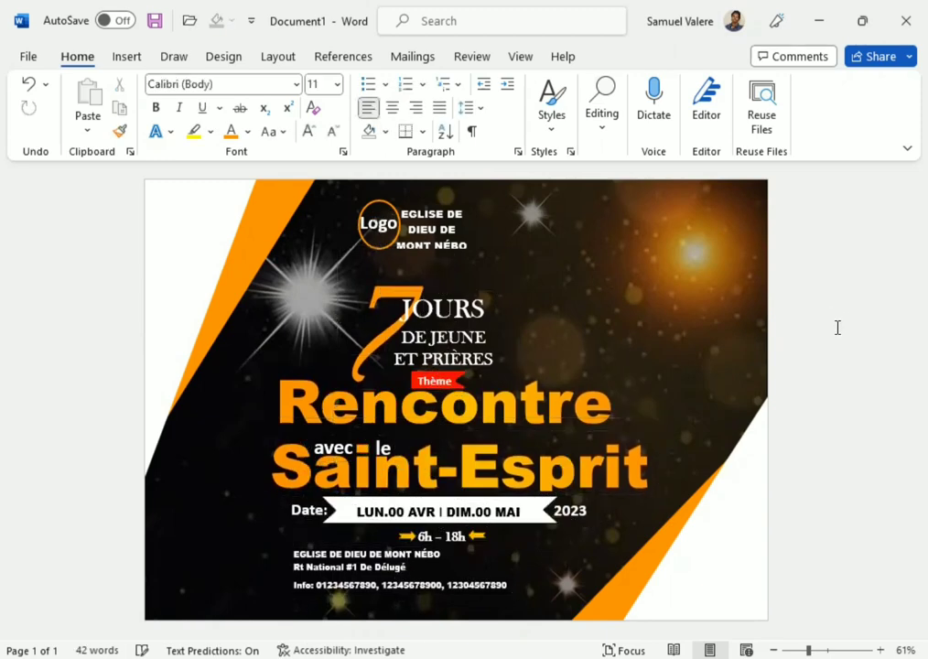
pyautogui.click(126, 57)
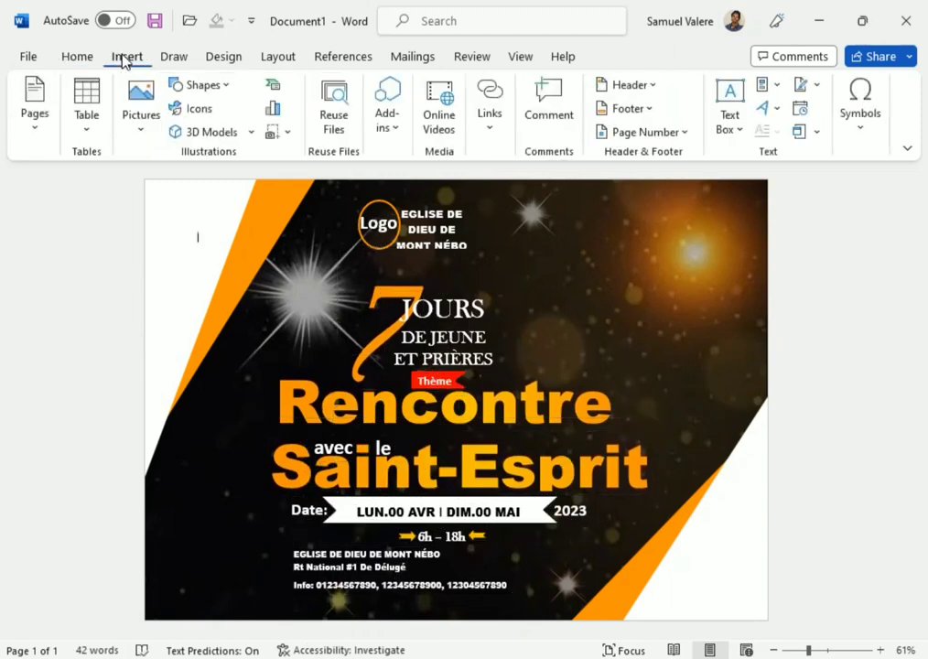
pyautogui.click(141, 128)
pyautogui.click(171, 188)
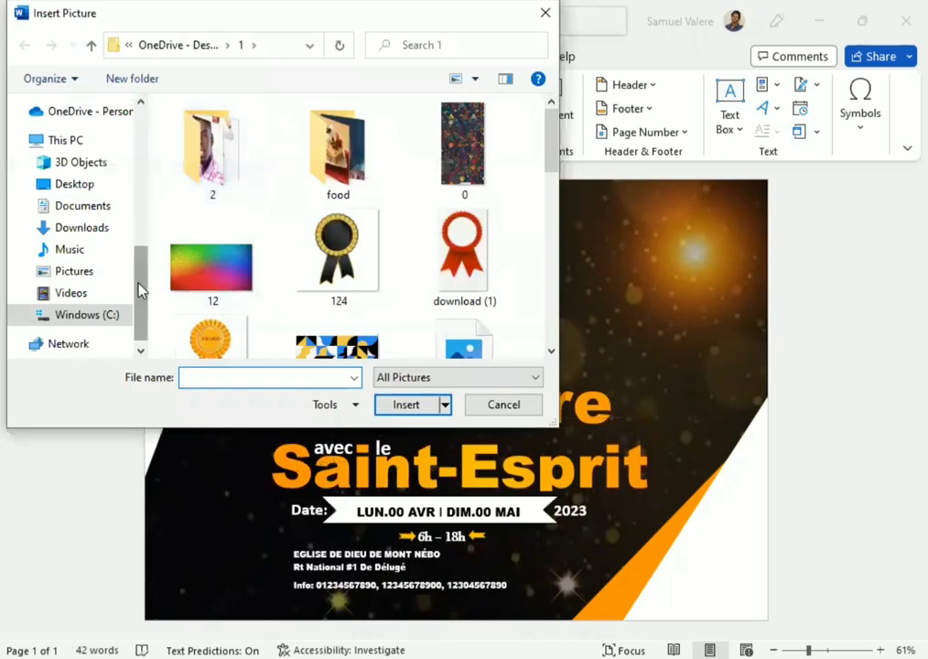
pyautogui.click(205, 172)
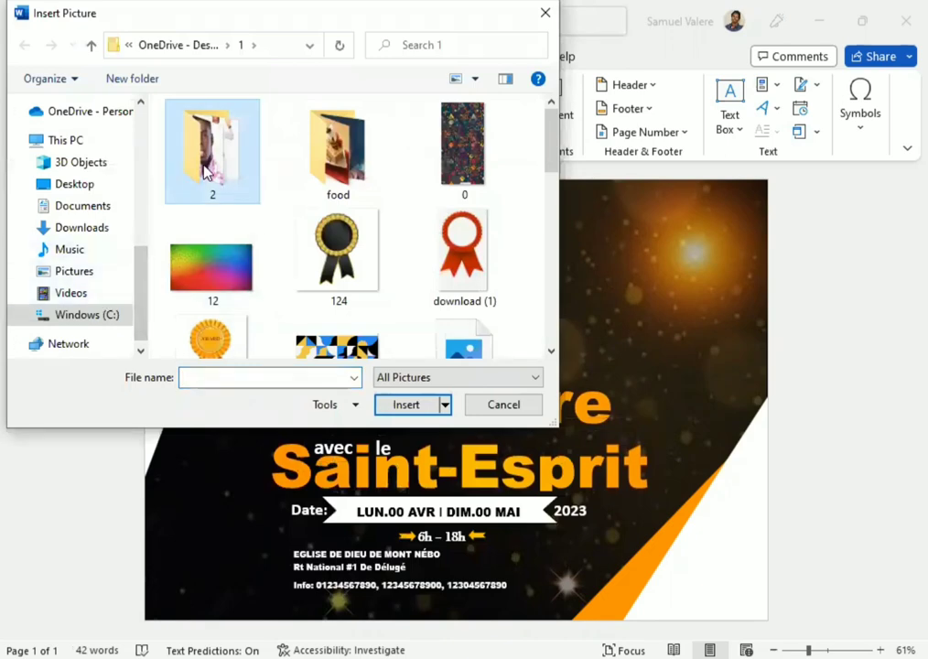
pyautogui.doubleClick(205, 172)
pyautogui.scroll(-2, 414, 234)
pyautogui.scroll(-3, 420, 229)
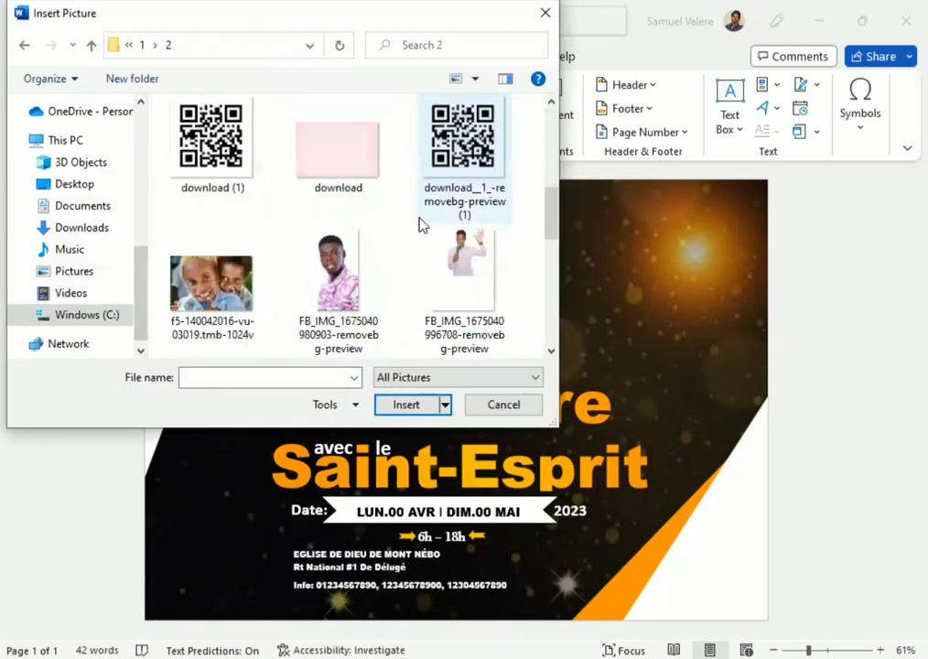
pyautogui.click(332, 273)
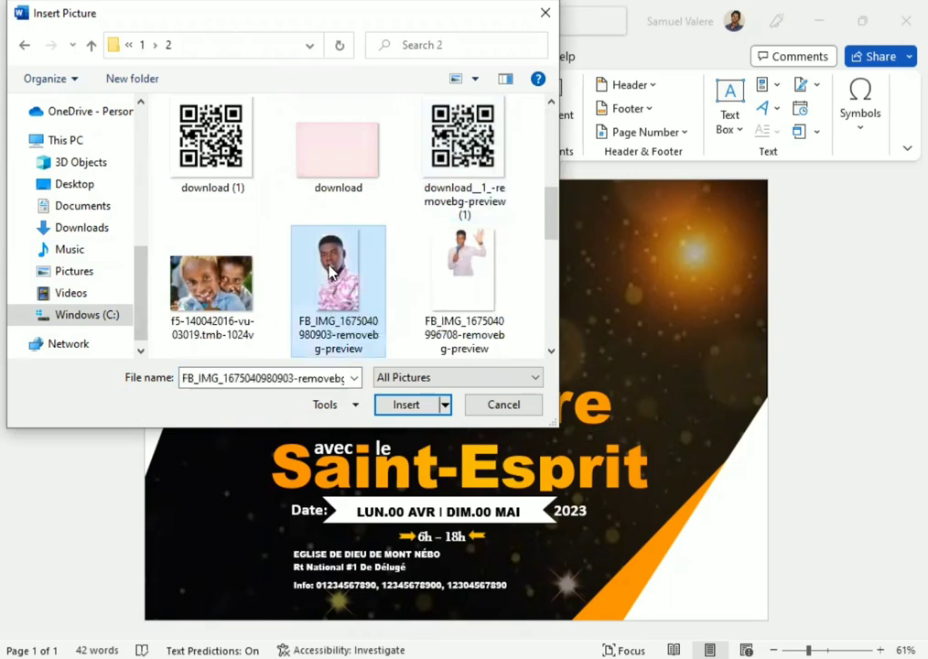
pyautogui.click(408, 406)
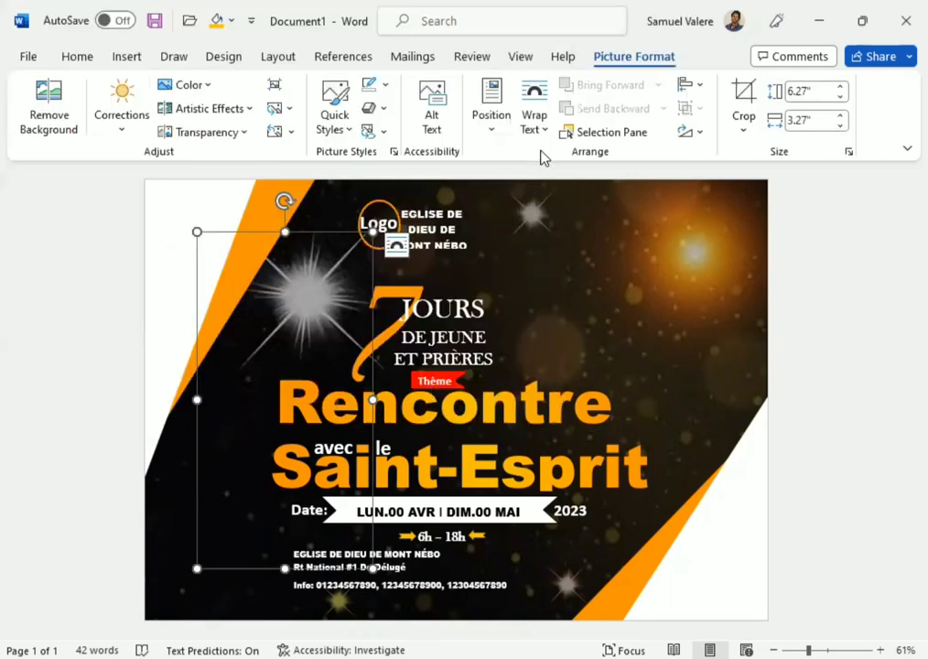
# Float the portrait in front of text, move it right, enlarge it, and send it backward.
pyautogui.click(545, 133)
pyautogui.click(572, 315)
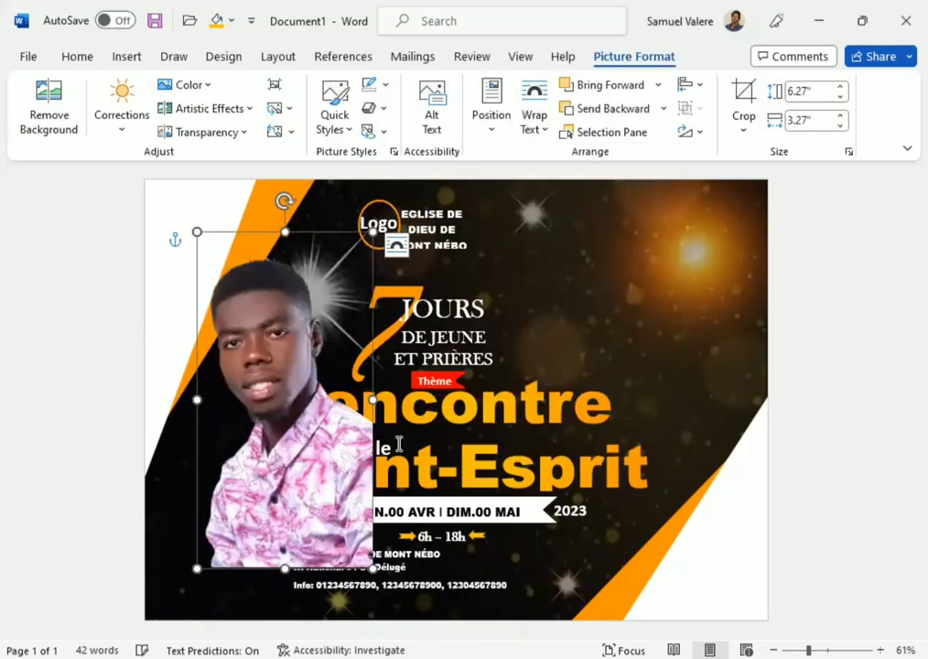
pyautogui.moveTo(292, 475)
pyautogui.mouseDown()
pyautogui.moveTo(669, 443)
pyautogui.moveTo(678, 456)
pyautogui.mouseUp()
pyautogui.moveTo(583, 549)
pyautogui.mouseDown()
pyautogui.moveTo(567, 559)
pyautogui.moveTo(685, 508)
pyautogui.mouseUp()
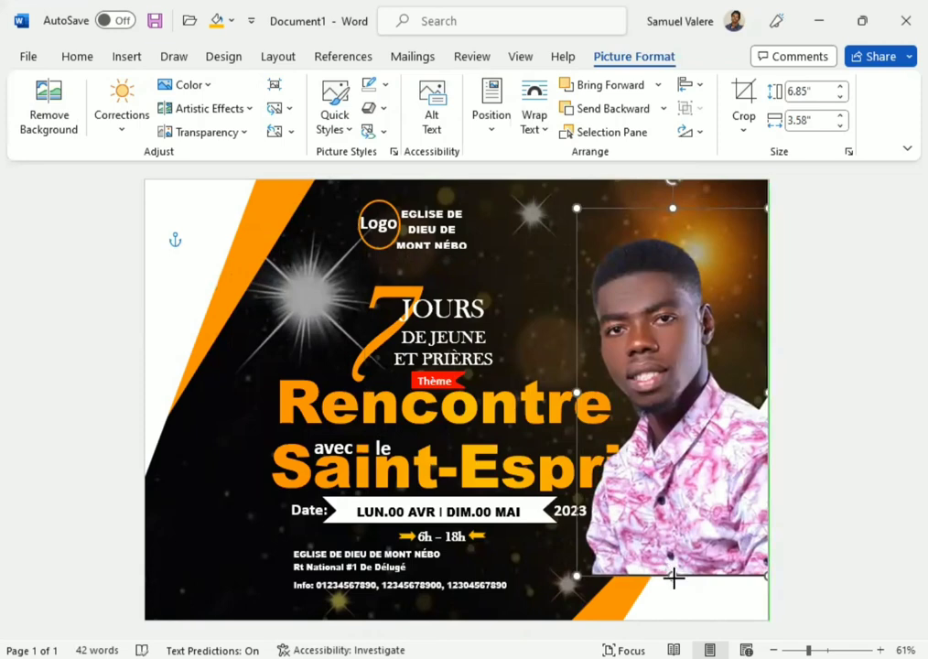
pyautogui.moveTo(674, 578); pyautogui.dragTo(674, 592)
pyautogui.moveTo(690, 510); pyautogui.dragTo(696, 518)
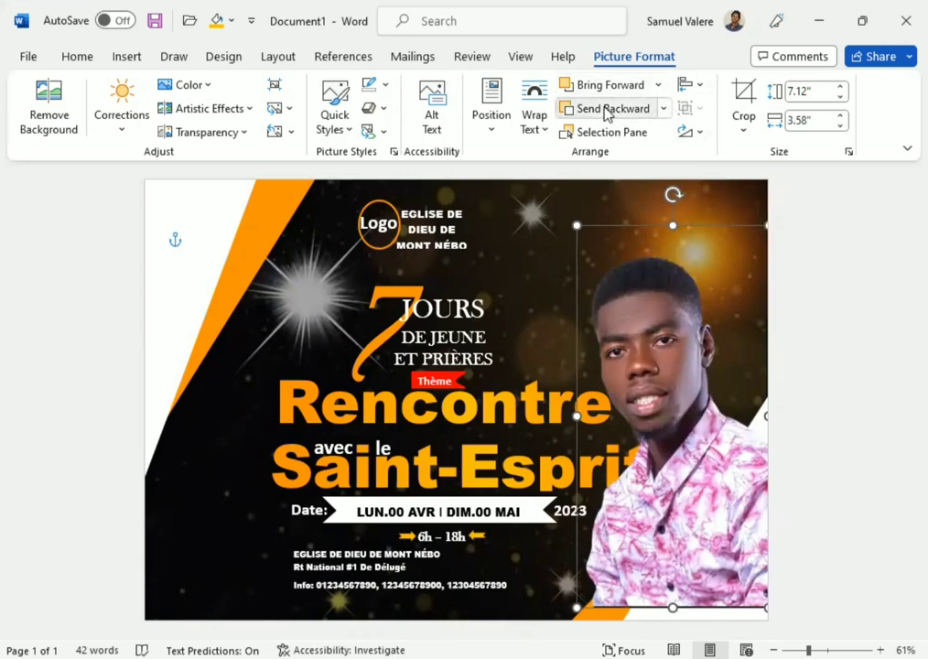
pyautogui.click(605, 109)
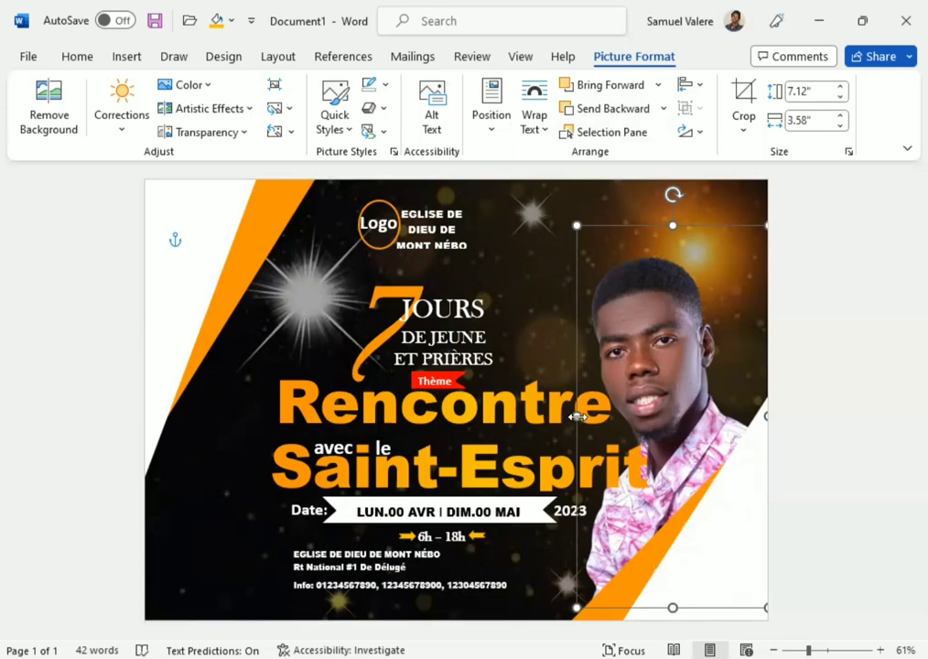
pyautogui.moveTo(578, 417); pyautogui.dragTo(578, 419)
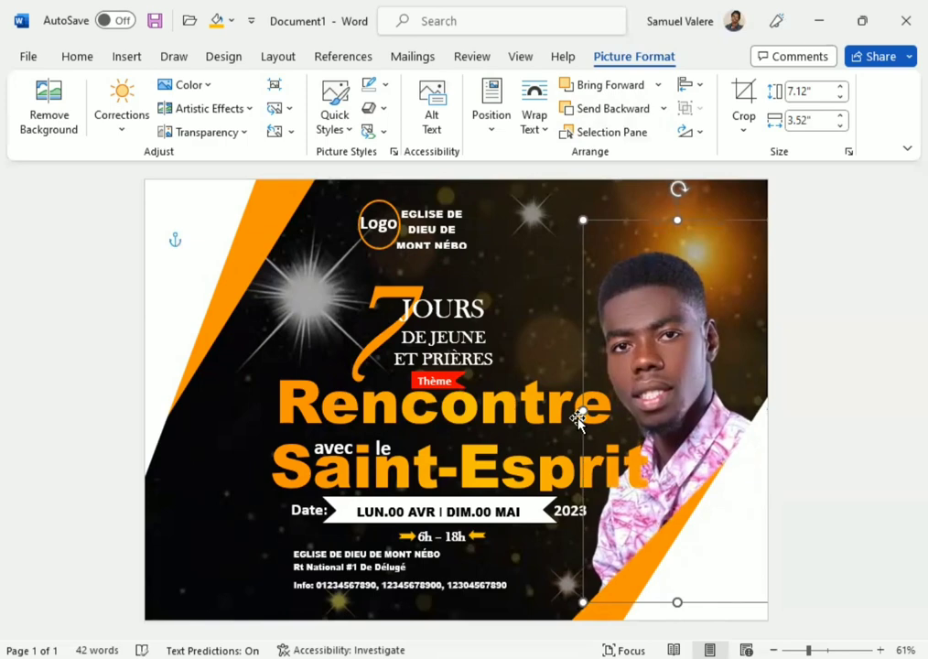
pyautogui.moveTo(577, 419); pyautogui.dragTo(577, 418)
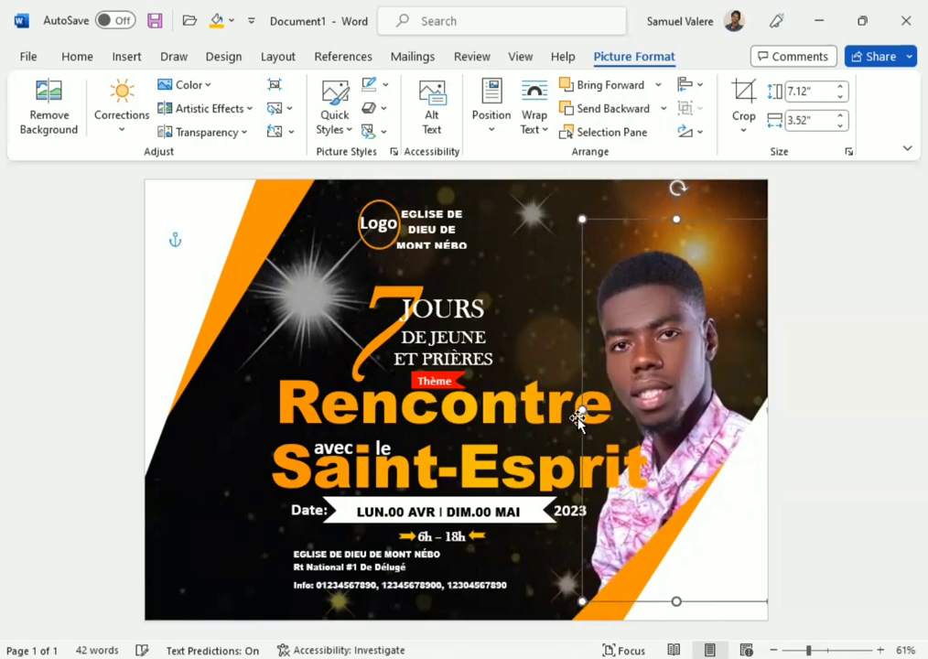
# Give the bottom sparkle picture a light recolour and move it beside the man's head.
pyautogui.click(333, 607)
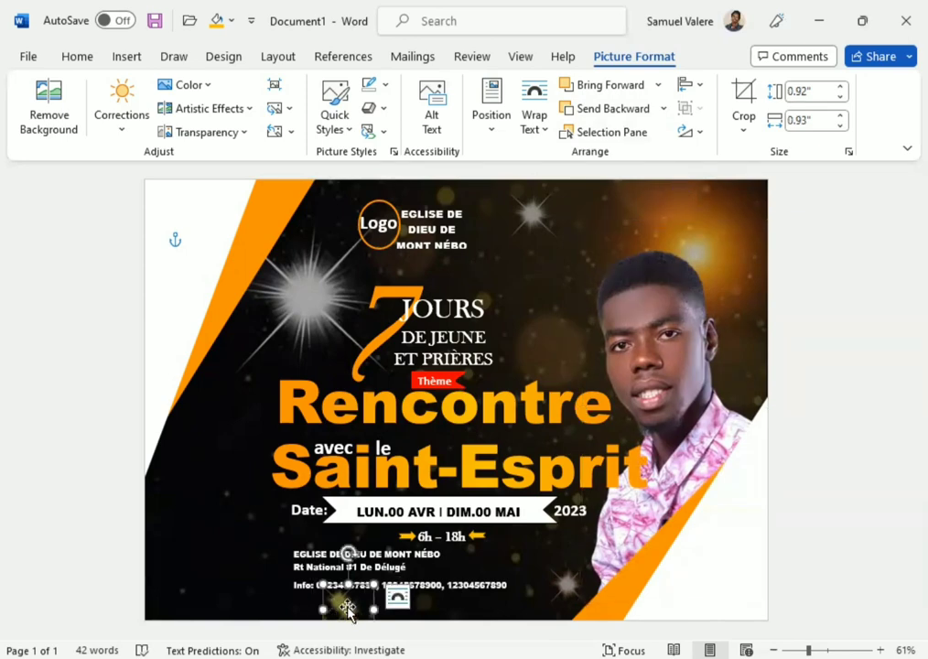
pyautogui.moveTo(348, 609); pyautogui.dragTo(474, 559)
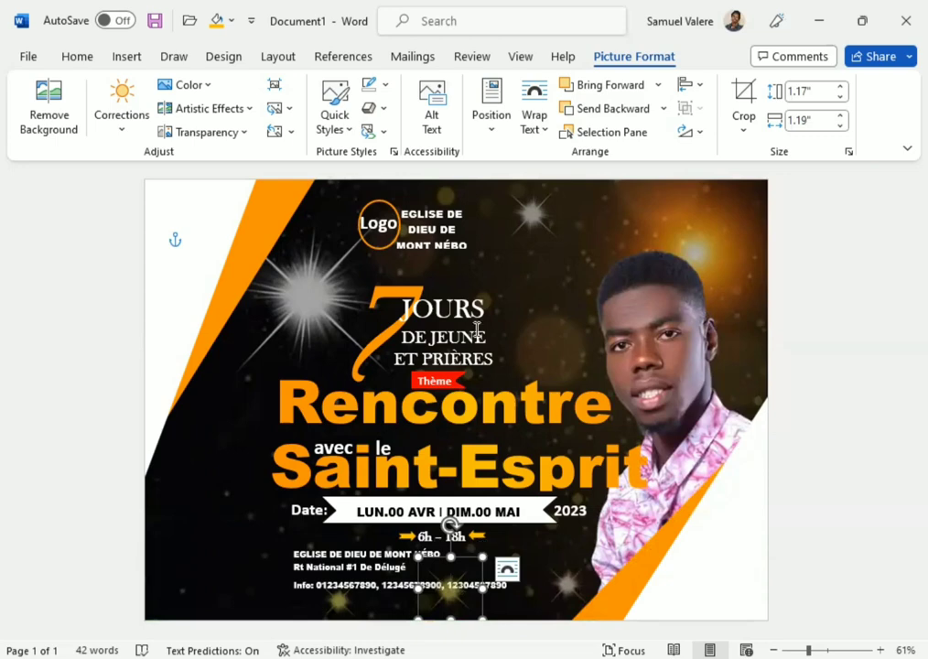
pyautogui.click(205, 87)
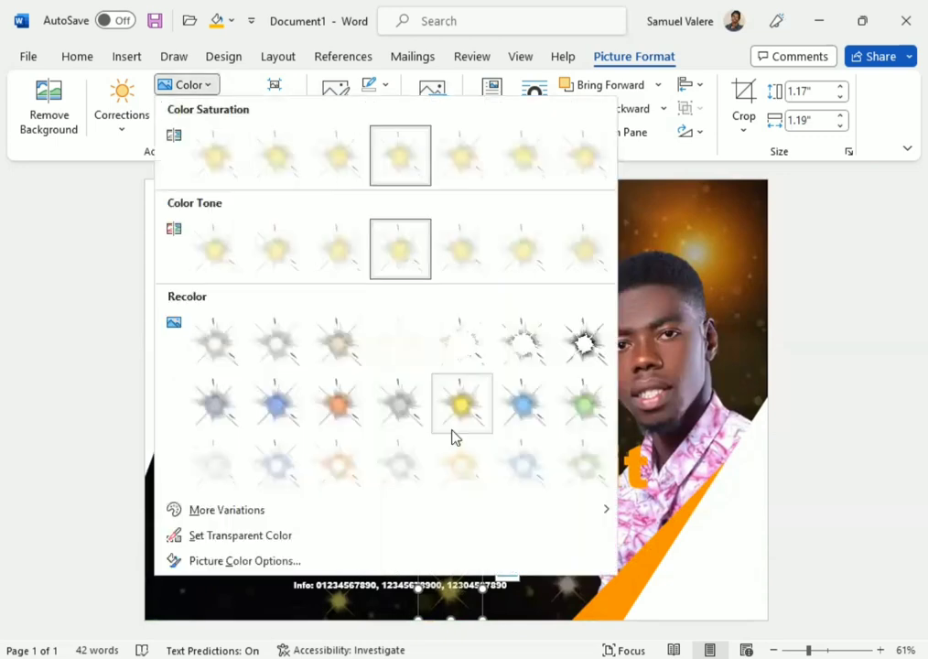
pyautogui.click(462, 471)
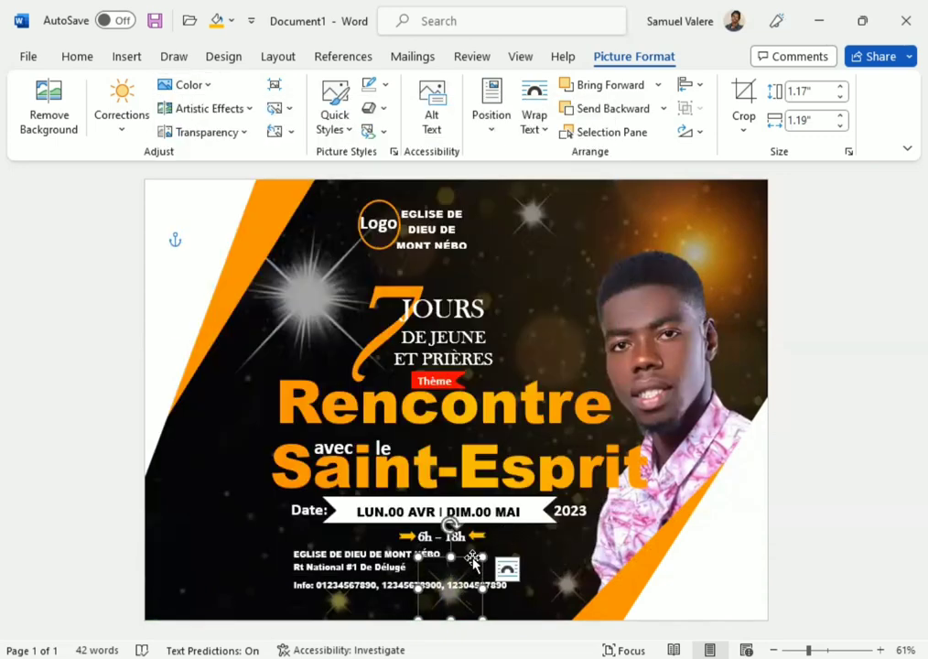
pyautogui.moveTo(524, 523)
pyautogui.mouseDown()
pyautogui.moveTo(778, 328)
pyautogui.moveTo(764, 364)
pyautogui.mouseUp()
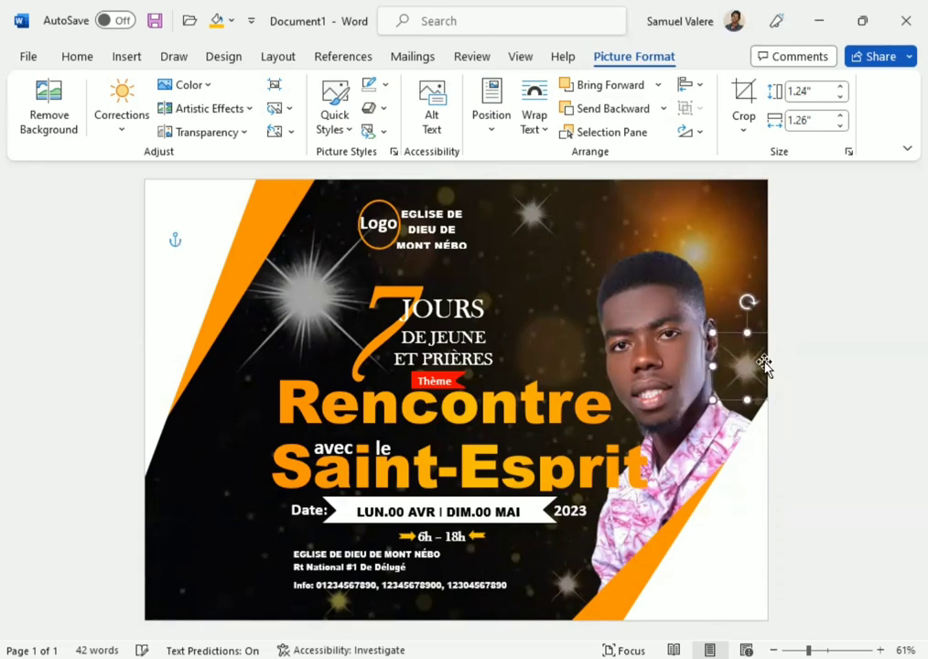
pyautogui.press('Down')
pyautogui.press('Right')
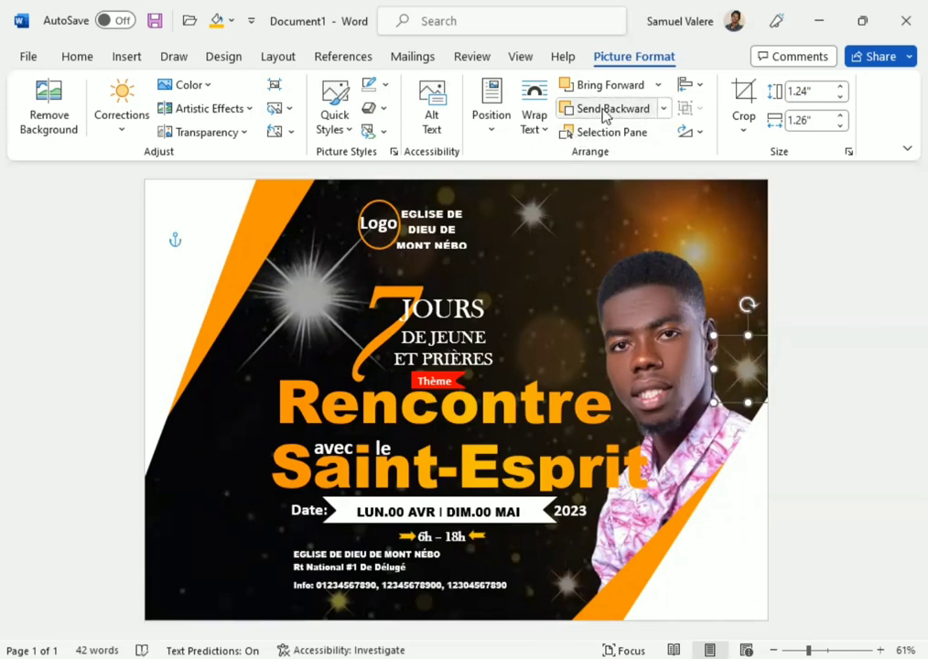
pyautogui.click(854, 405)
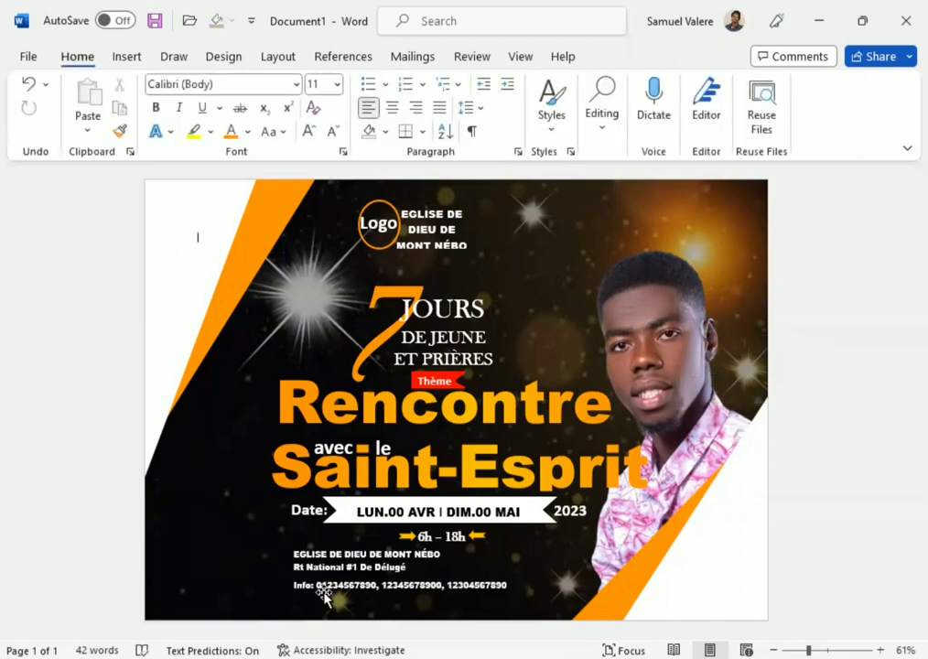
# Insert the location-pin image from the Downloads > Icon folder.
pyautogui.click(127, 57)
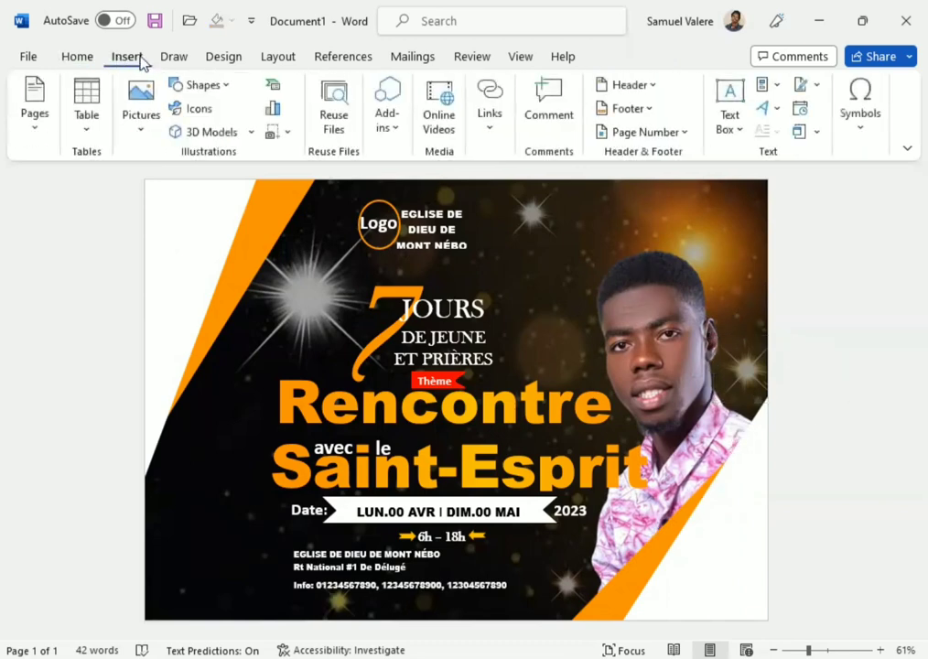
pyautogui.click(200, 87)
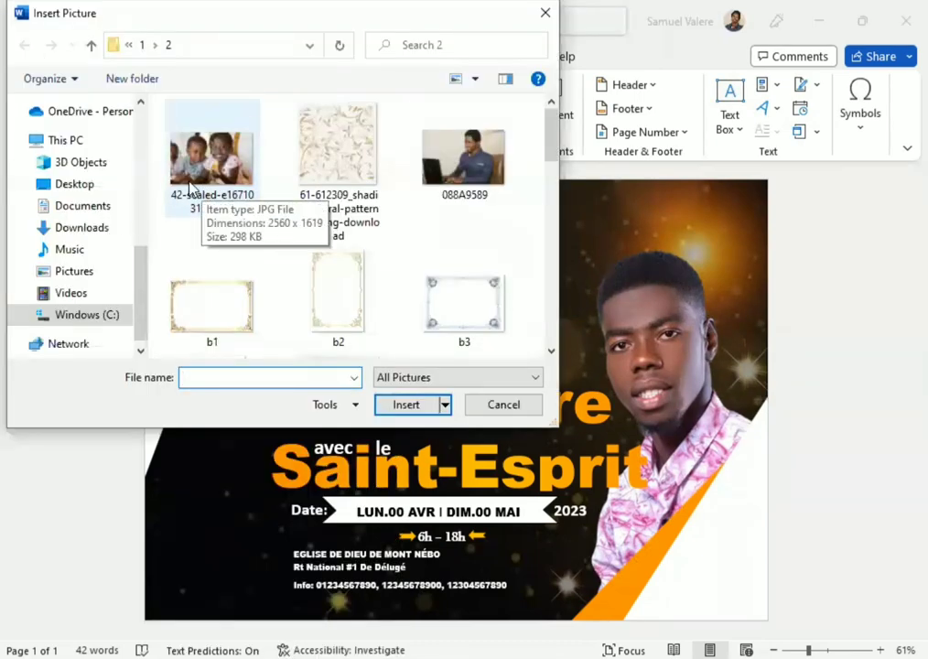
pyautogui.scroll(3, 83, 265)
pyautogui.scroll(1, 76, 234)
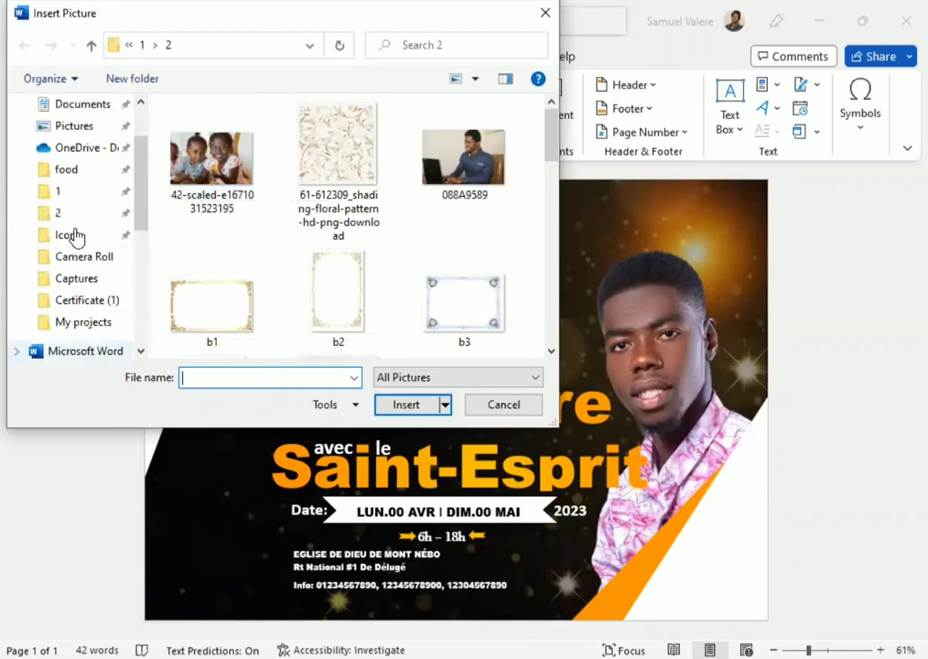
pyautogui.click(77, 236)
pyautogui.click(485, 302)
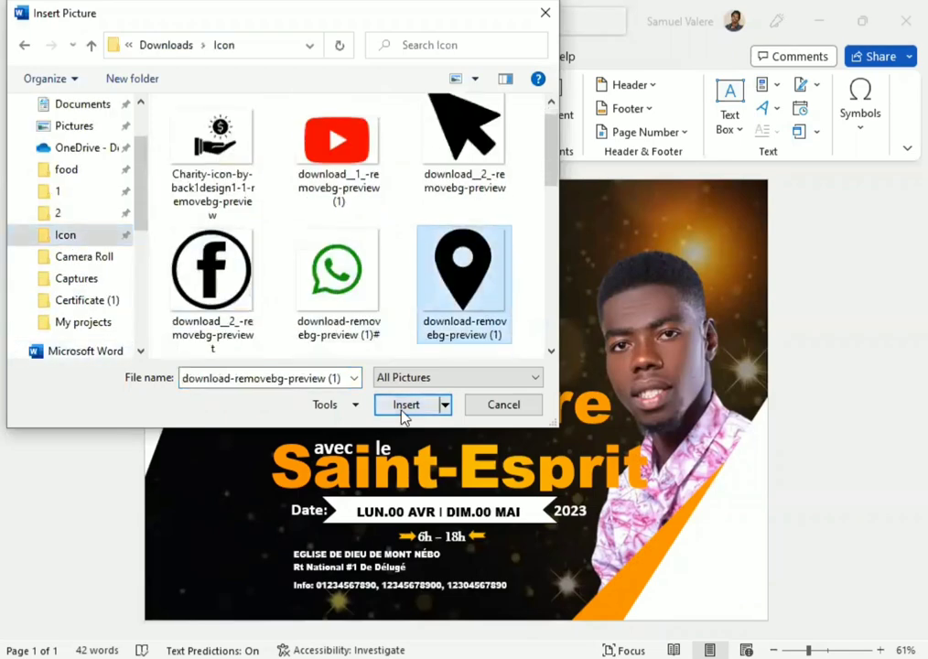
pyautogui.press('Return')
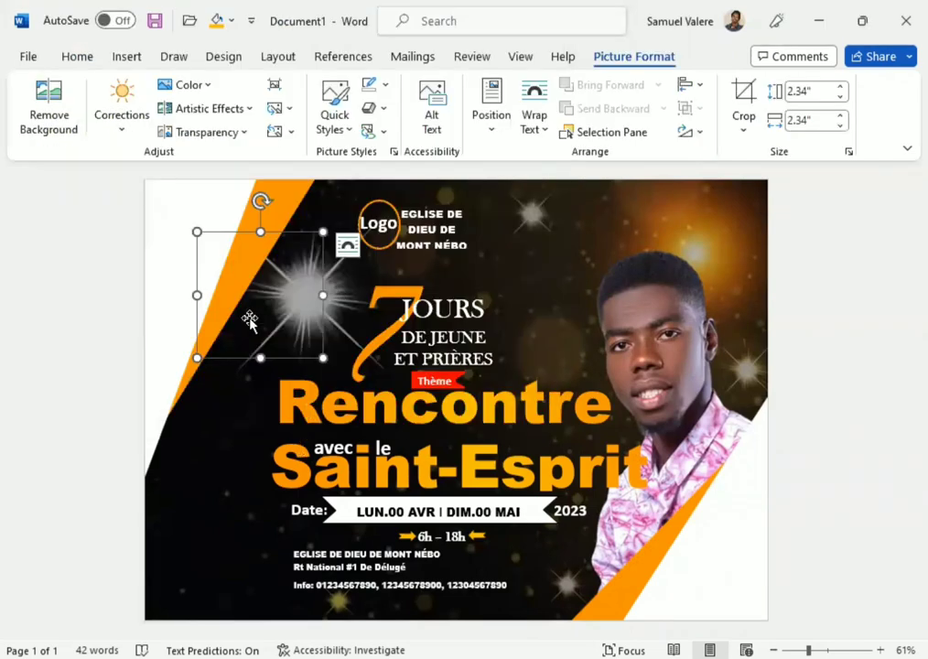
# Set the pin to In Front of Text, shrink it and move it beside the address block.
pyautogui.click(536, 136)
pyautogui.click(575, 321)
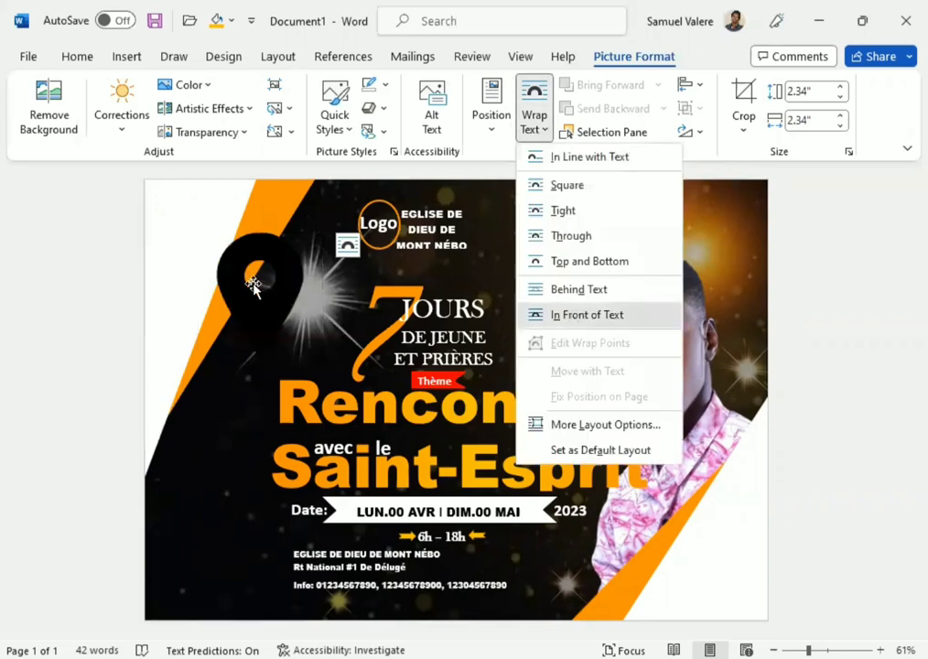
pyautogui.moveTo(252, 285); pyautogui.dragTo(259, 560)
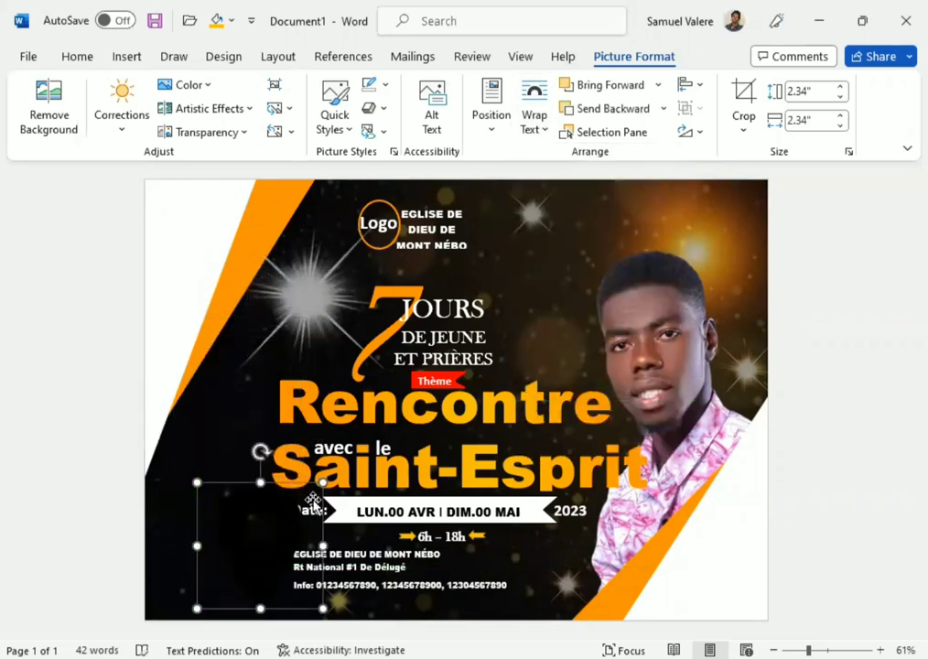
pyautogui.moveTo(324, 483); pyautogui.dragTo(253, 553)
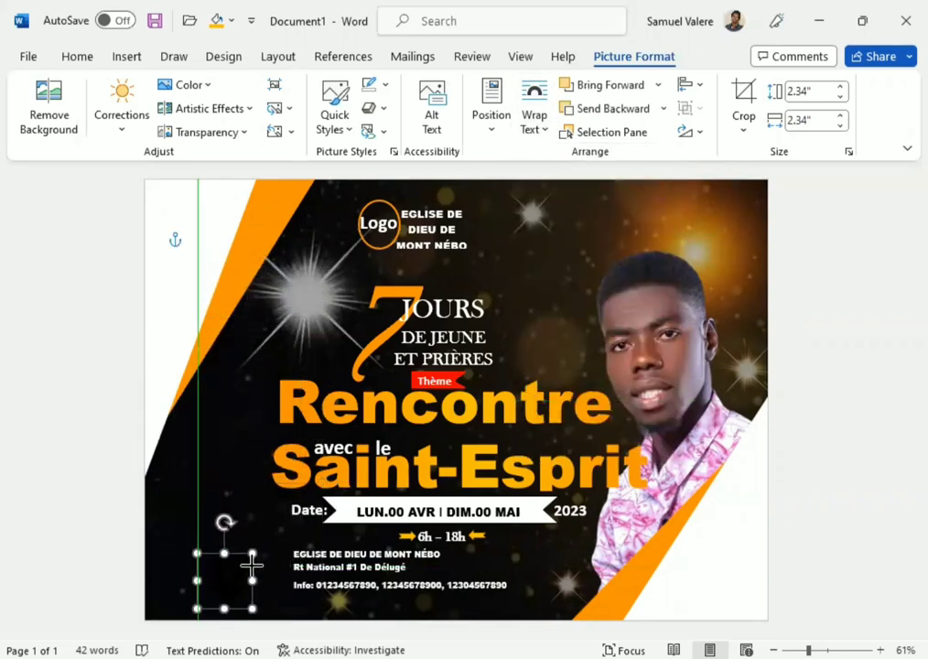
pyautogui.moveTo(220, 591); pyautogui.dragTo(267, 568)
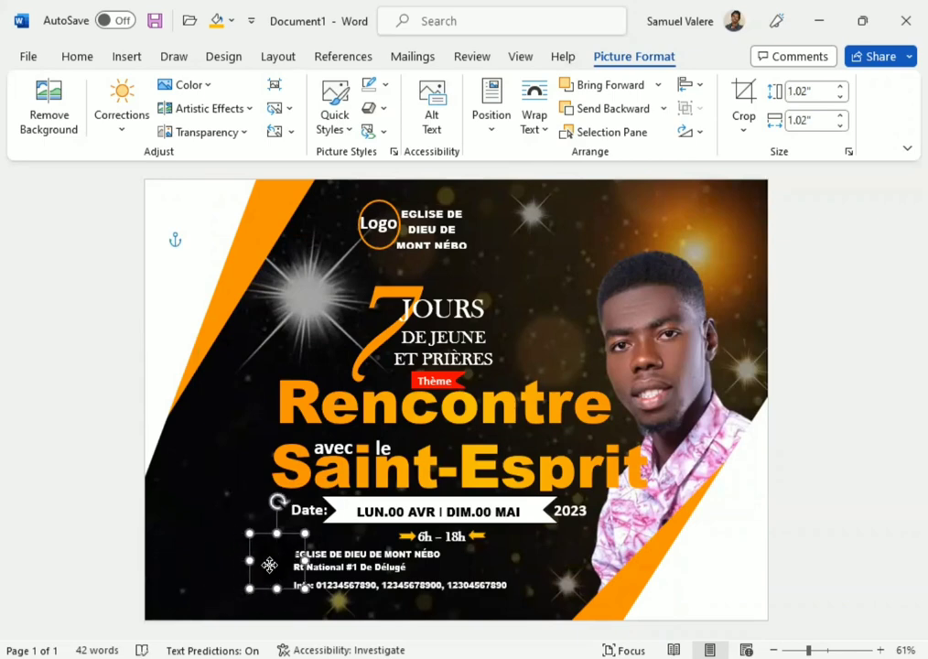
# Recolour the pin orange and shrink it slightly further to about 0.66" × 0.66".
pyautogui.click(210, 86)
pyautogui.click(464, 468)
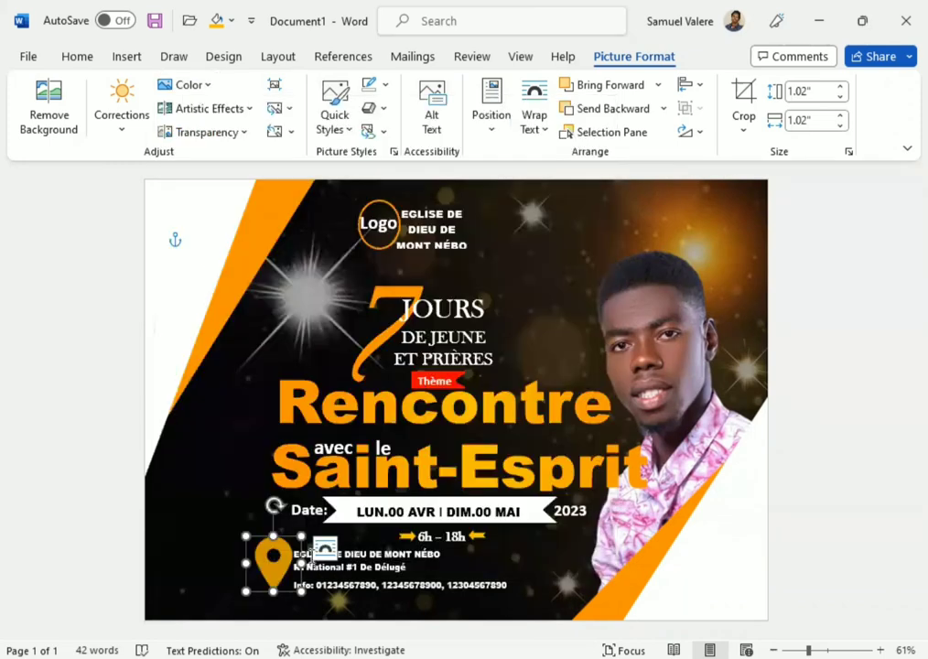
pyautogui.moveTo(302, 536)
pyautogui.mouseDown()
pyautogui.moveTo(272, 569)
pyautogui.moveTo(290, 549)
pyautogui.moveTo(282, 572)
pyautogui.mouseUp()
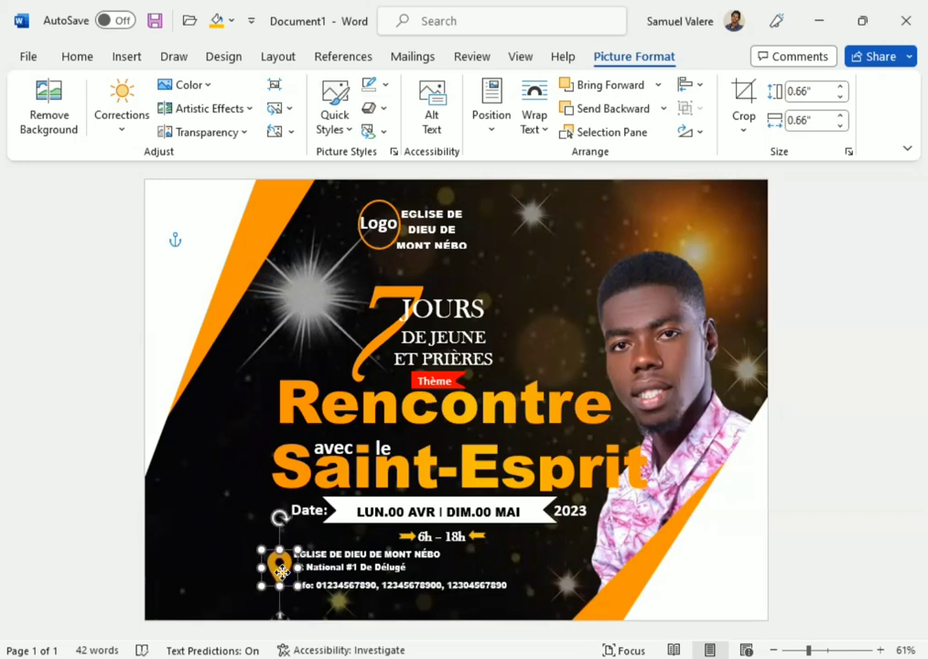
# Keep the Info line on its own line and make the address box slightly shorter.
pyautogui.click(332, 617)
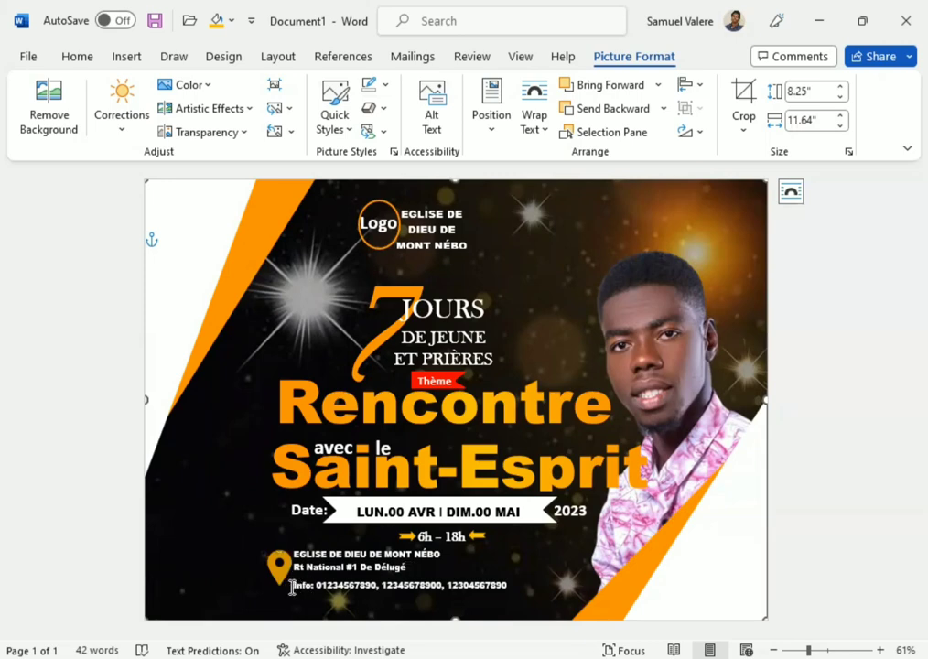
pyautogui.click(294, 586)
pyautogui.press('BackSpace')
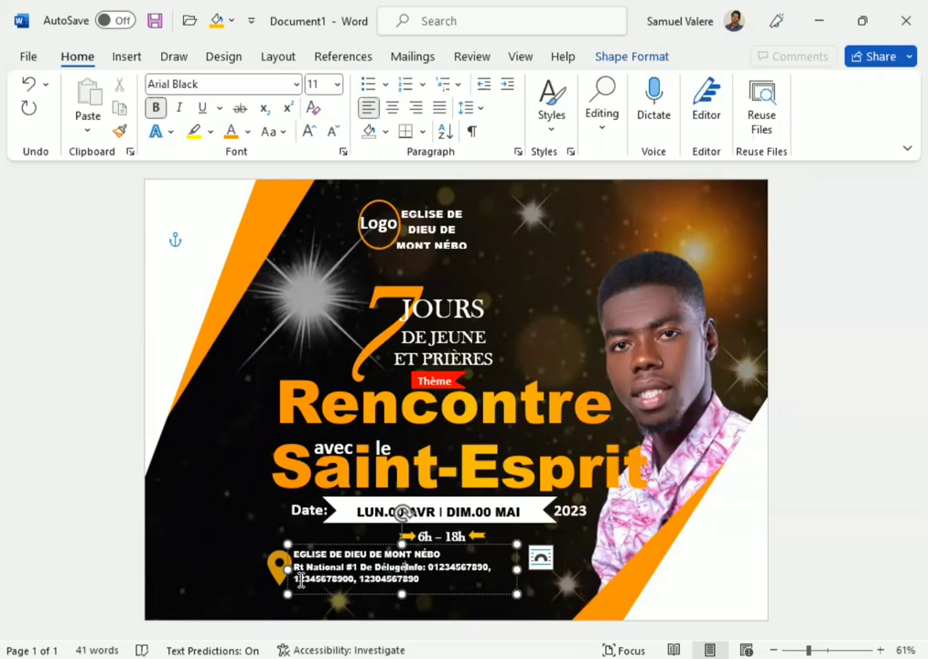
pyautogui.press('Return')
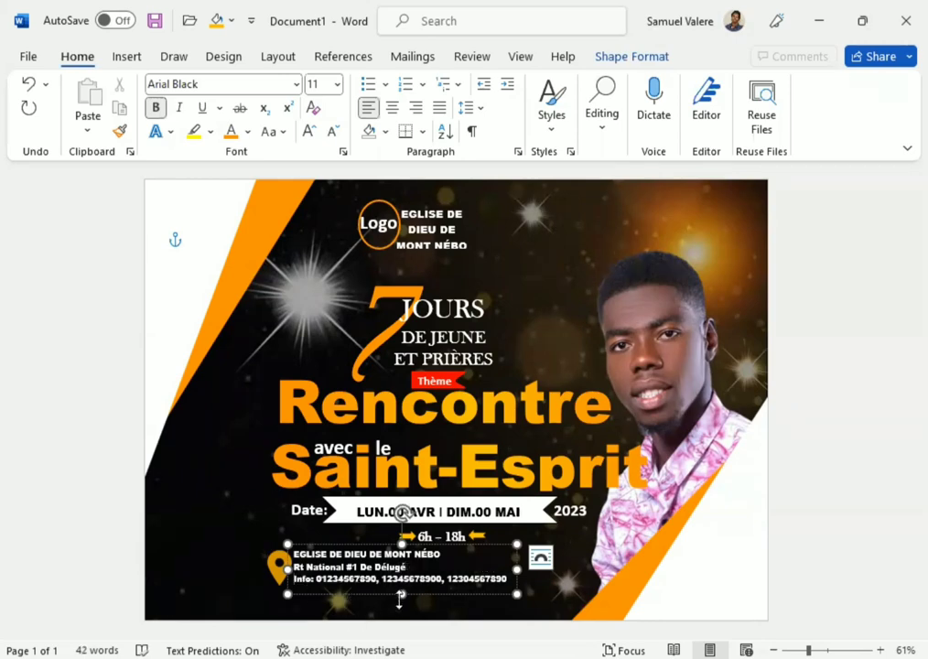
pyautogui.moveTo(400, 594); pyautogui.dragTo(392, 601)
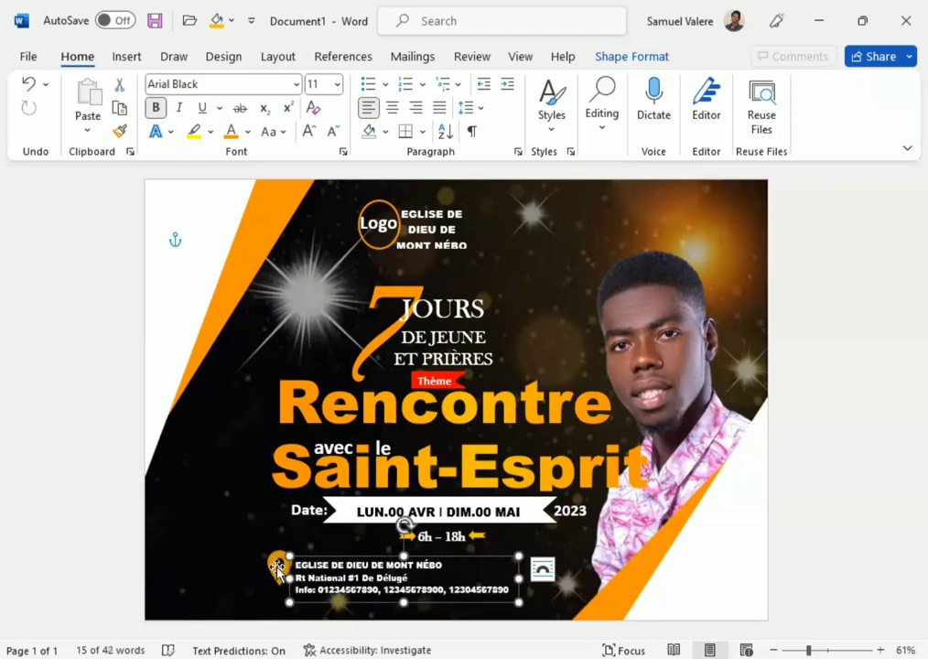
# Shift the address block slightly left and line the pin up beside it.
pyautogui.click(261, 566)
pyautogui.click(343, 586)
pyautogui.moveTo(290, 577)
pyautogui.mouseDown()
pyautogui.moveTo(275, 583)
pyautogui.moveTo(378, 558)
pyautogui.mouseUp()
pyautogui.click(261, 572)
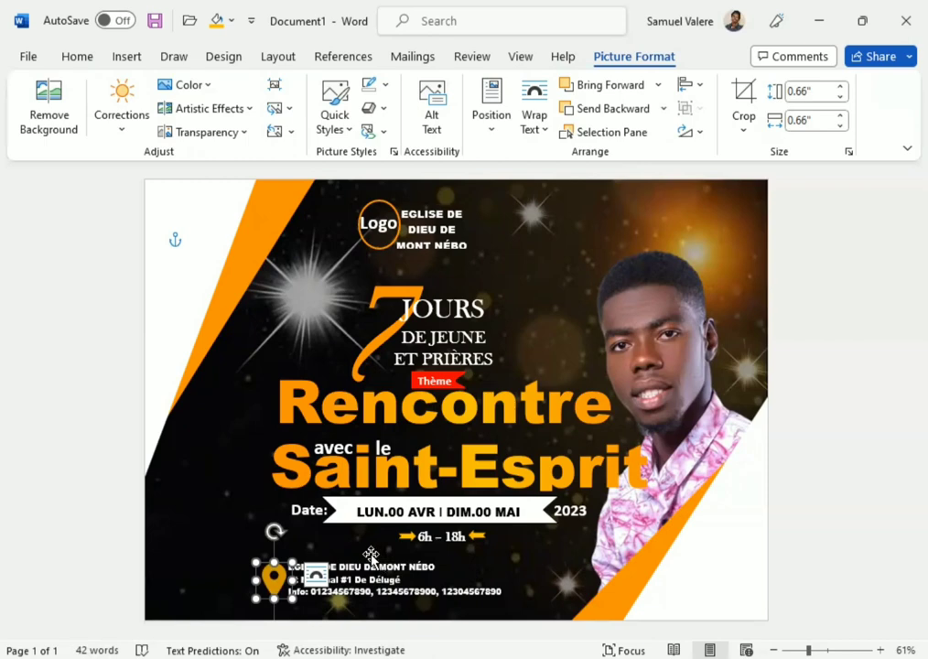
pyautogui.click(126, 56)
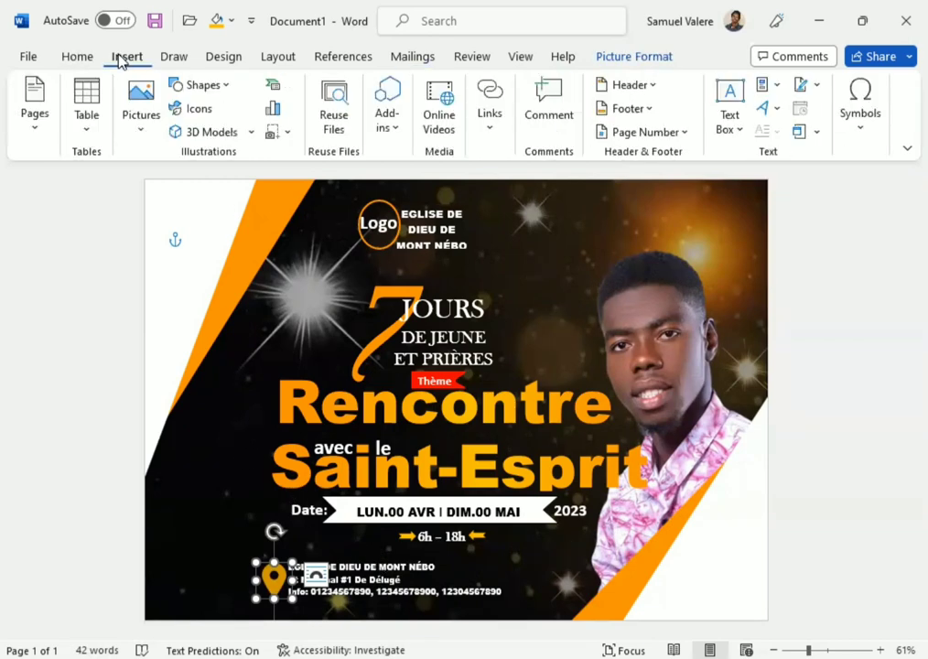
pyautogui.click(140, 131)
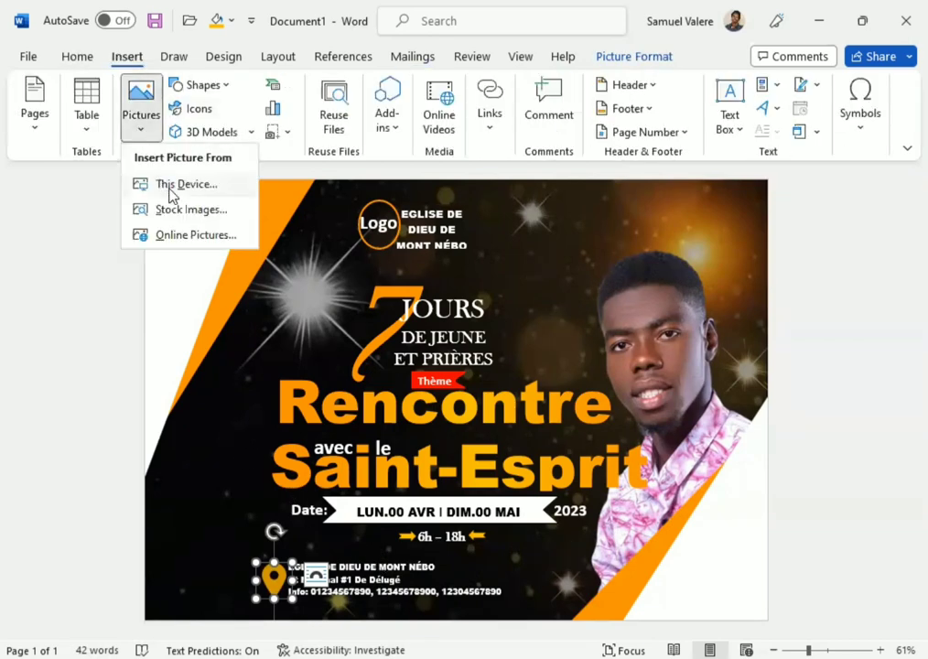
pyautogui.click(240, 183)
pyautogui.scroll(2, 69, 257)
pyautogui.scroll(4, 64, 251)
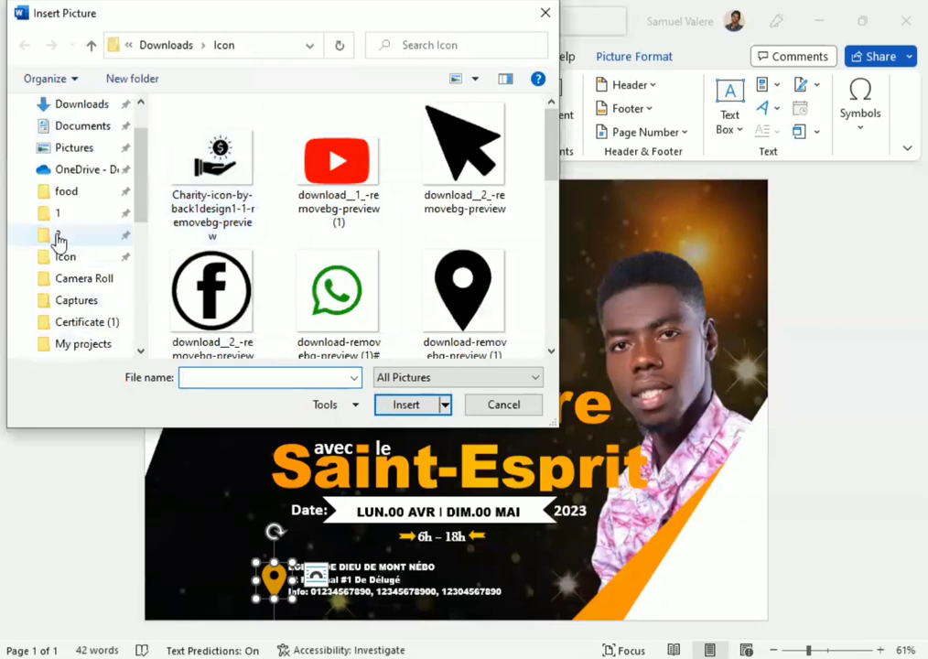
pyautogui.click(61, 237)
pyautogui.scroll(-5, 397, 201)
pyautogui.scroll(-3, 398, 201)
pyautogui.scroll(-2, 379, 209)
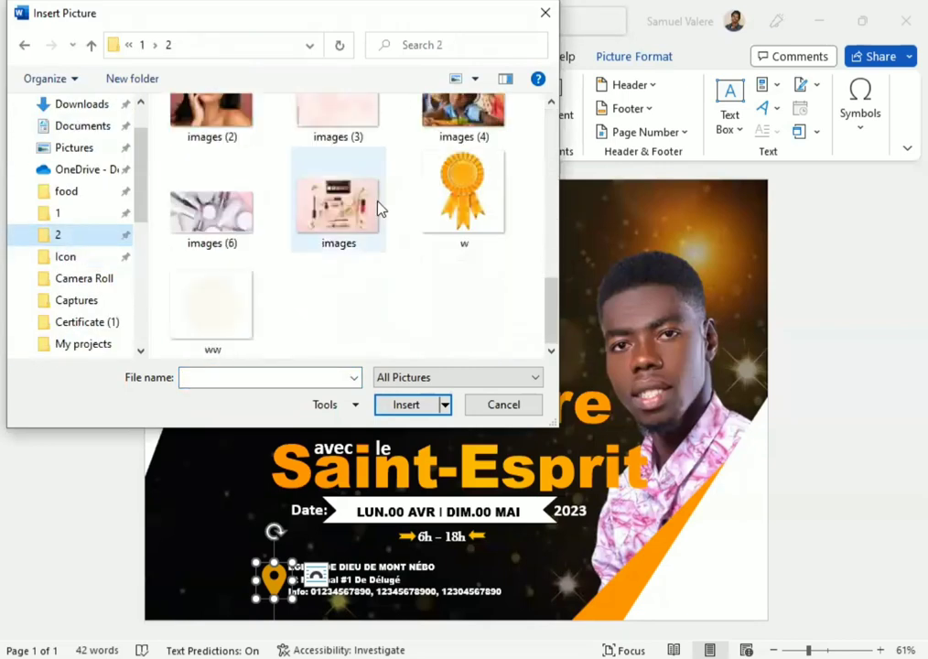
pyautogui.scroll(10, 378, 211)
pyautogui.scroll(-2, 377, 209)
pyautogui.scroll(3, 377, 210)
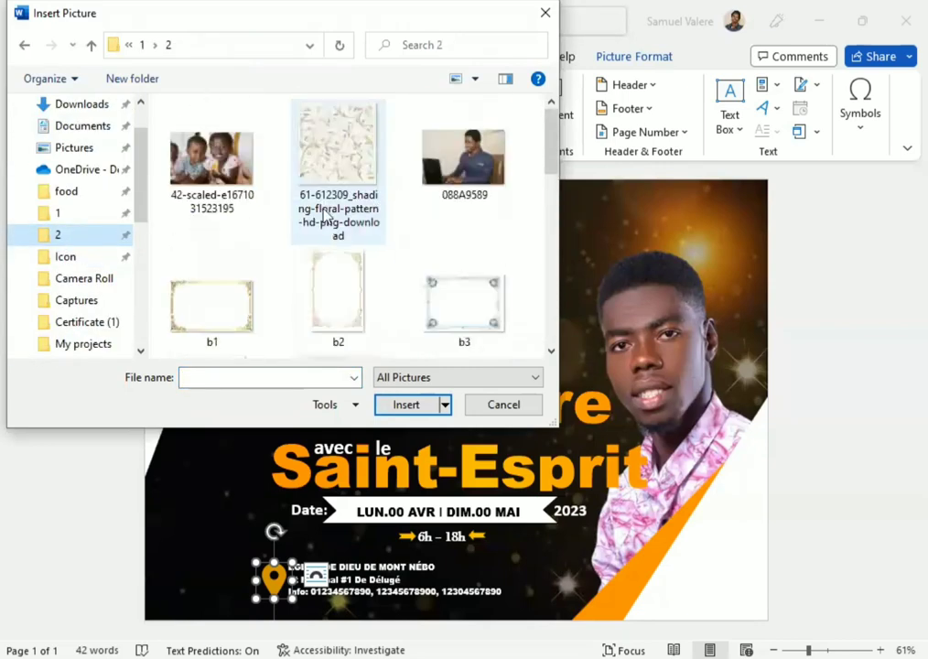
pyautogui.click(69, 217)
pyautogui.doubleClick(213, 174)
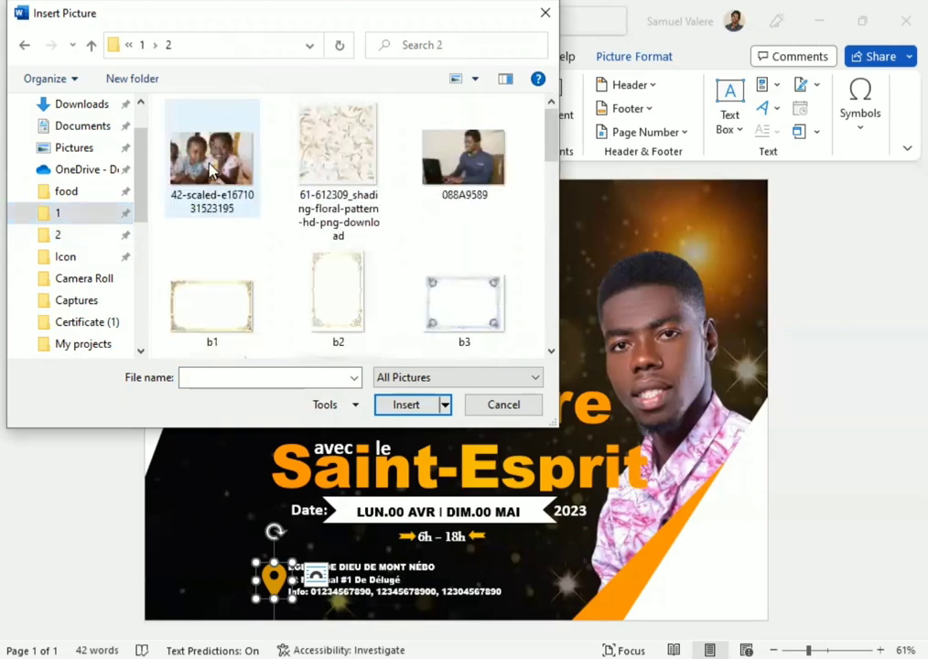
pyautogui.scroll(-5, 320, 218)
pyautogui.scroll(-5, 321, 218)
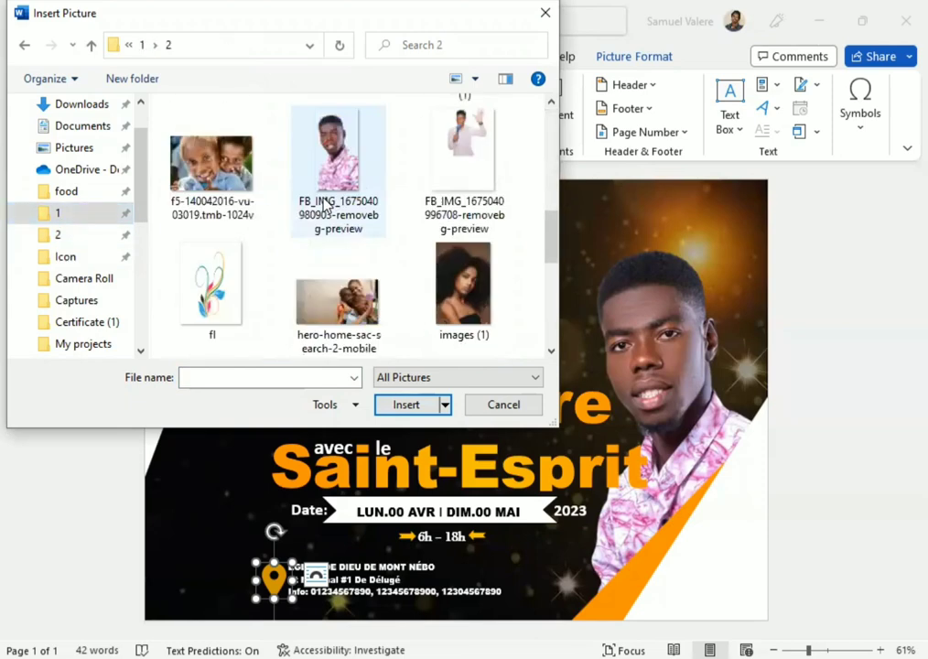
pyautogui.click(464, 165)
pyautogui.click(403, 405)
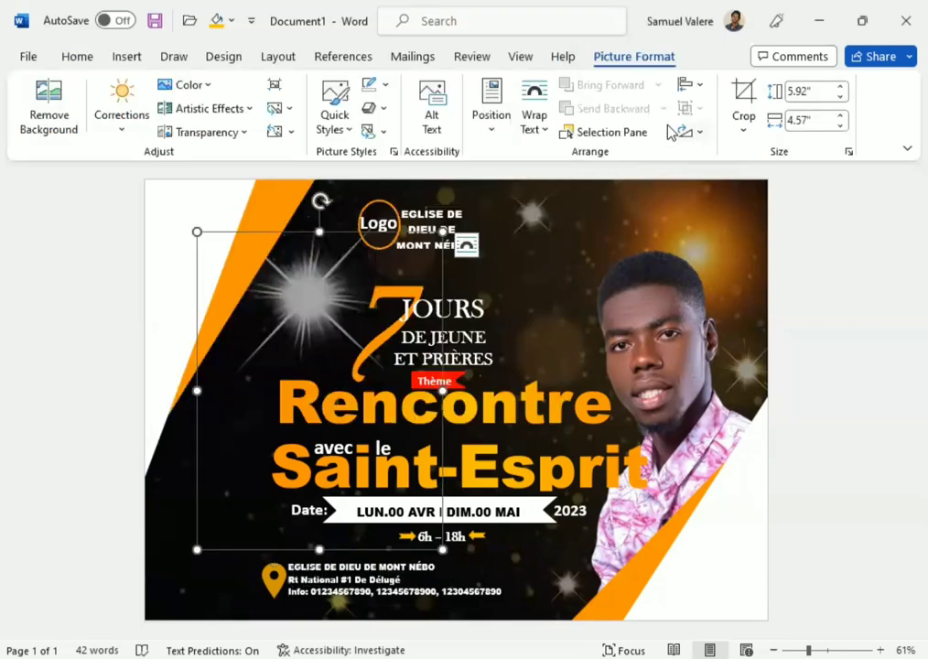
# Set the photo to In Front of Text and crop its bottom, right and left edges to 3.47" × 4.14".
pyautogui.click(544, 135)
pyautogui.click(572, 316)
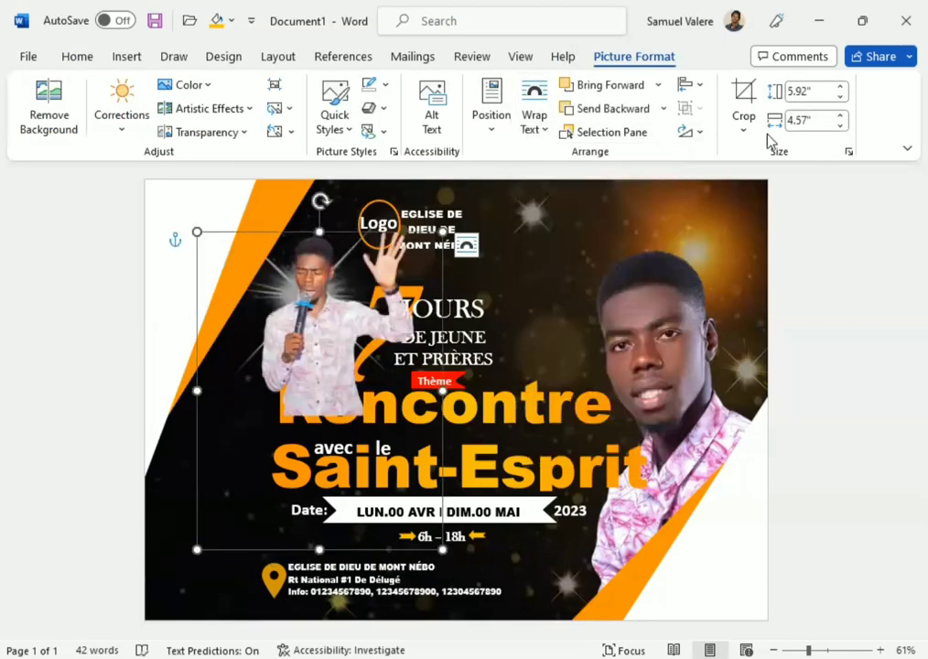
pyautogui.click(743, 106)
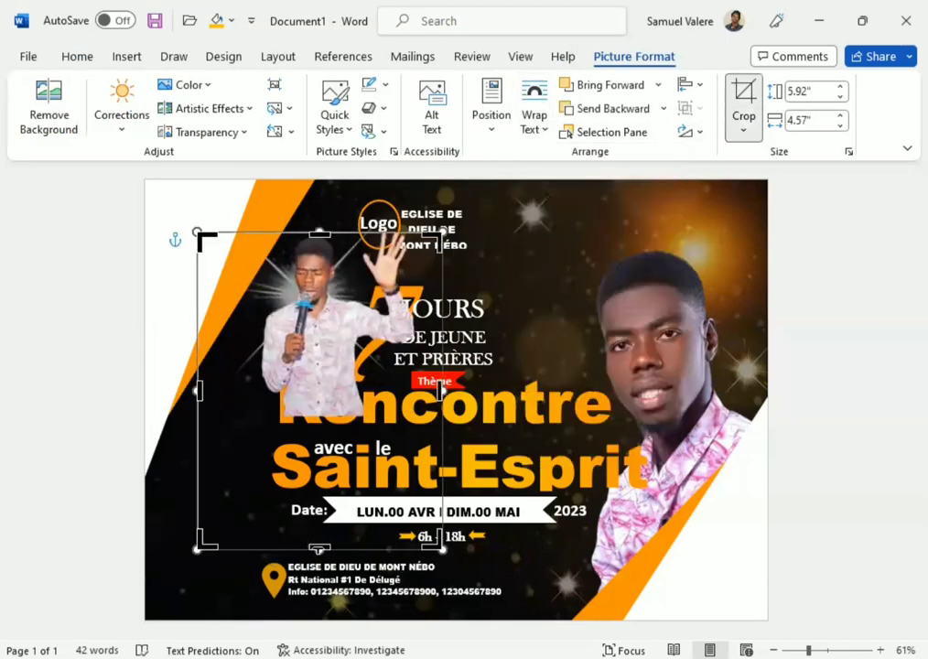
pyautogui.moveTo(320, 550); pyautogui.dragTo(331, 417)
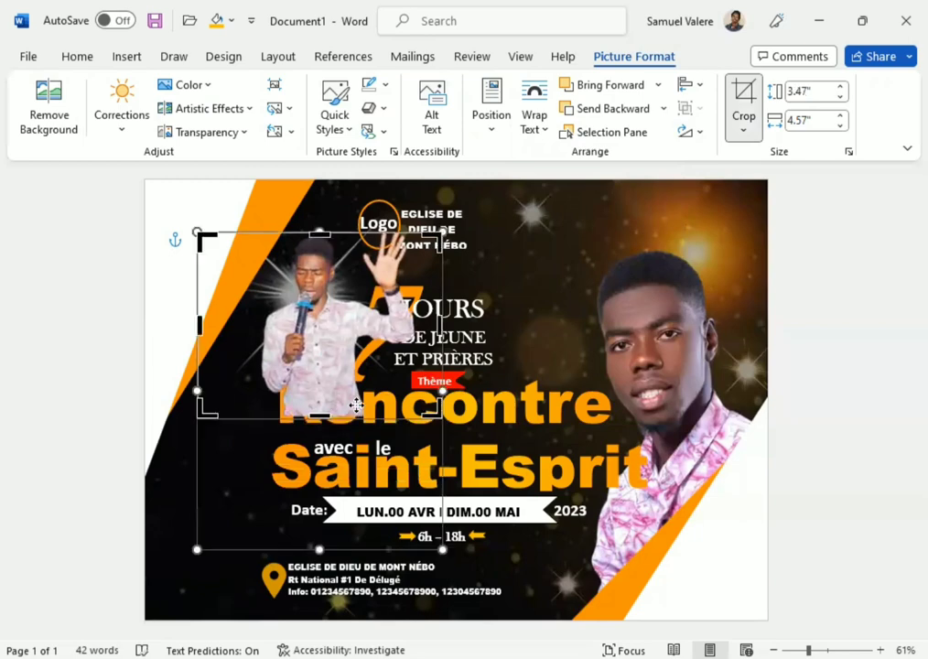
pyautogui.moveTo(440, 324); pyautogui.dragTo(418, 324)
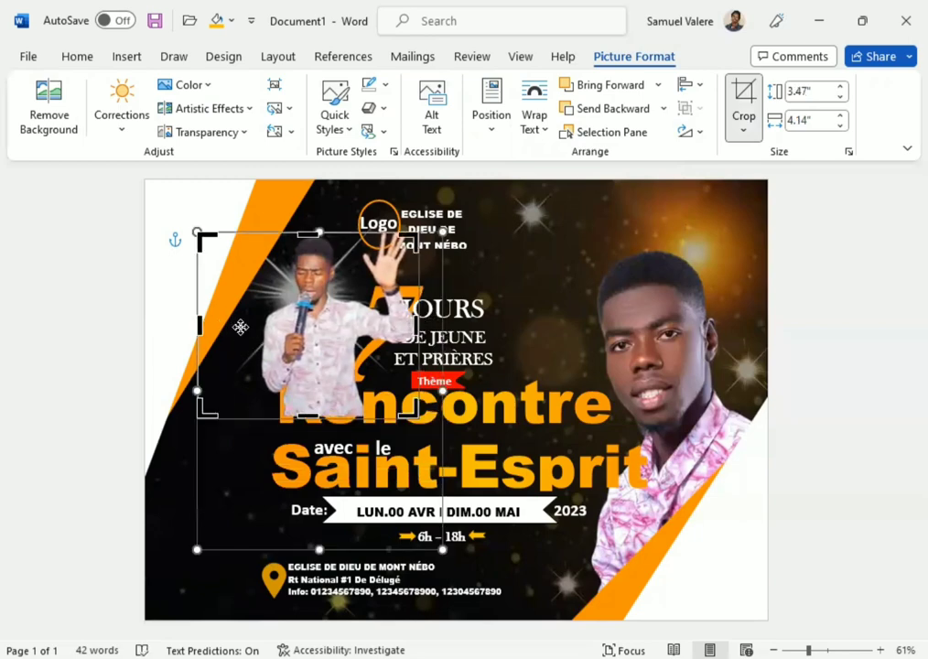
pyautogui.moveTo(202, 325); pyautogui.dragTo(255, 325)
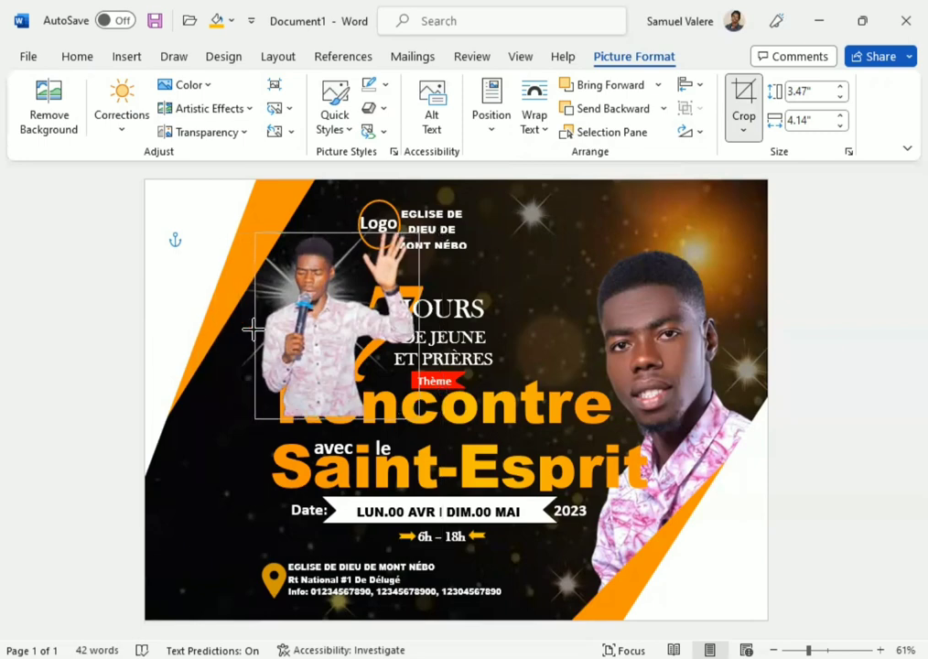
# Move the preacher photo to the flyer's lower-left corner, enlarging it and nudging it into place.
pyautogui.click(822, 355)
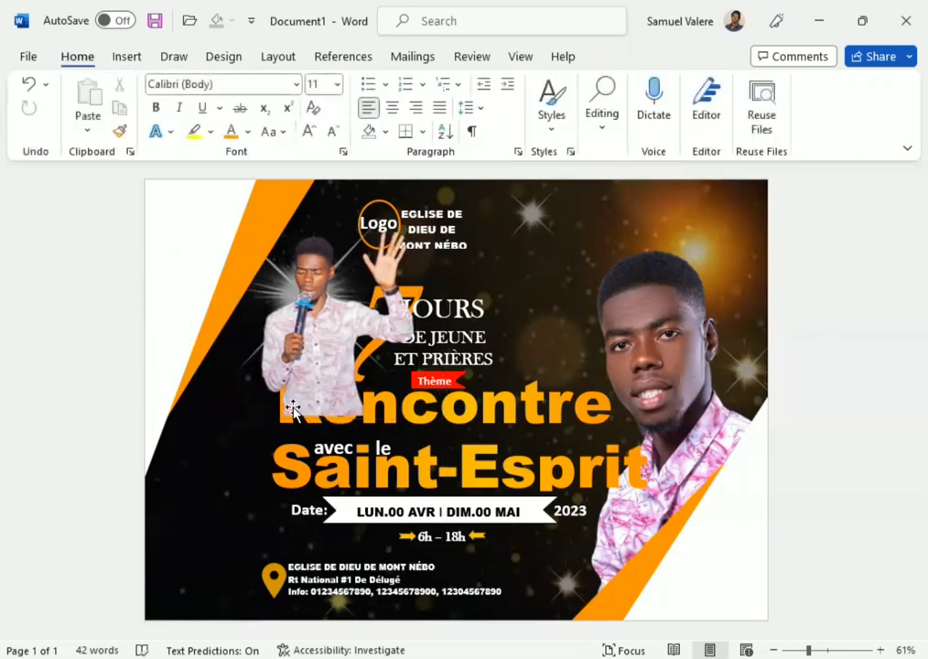
pyautogui.click(325, 364)
pyautogui.moveTo(324, 364); pyautogui.dragTo(218, 512)
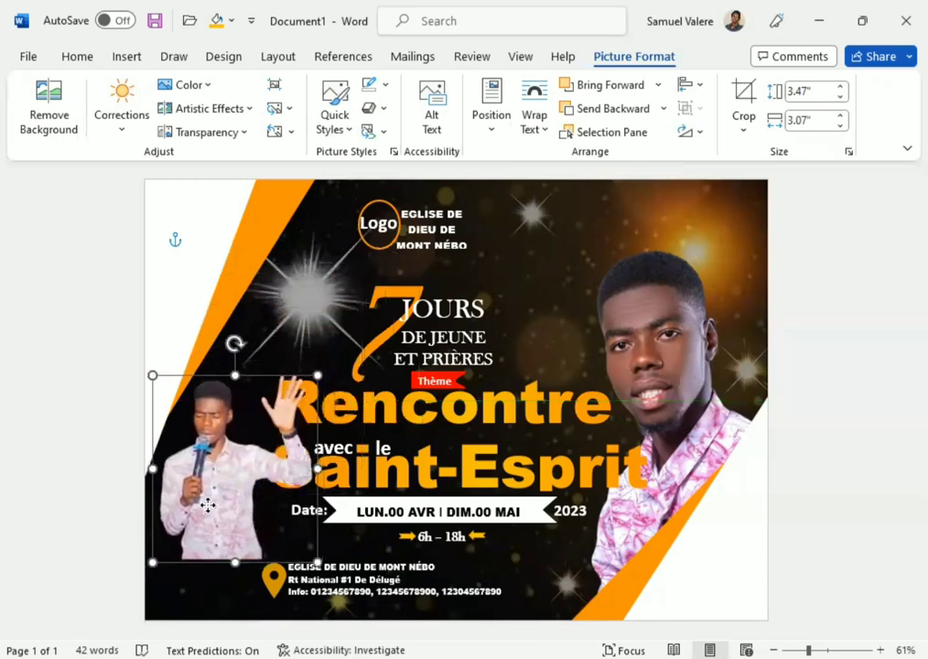
pyautogui.moveTo(319, 378); pyautogui.dragTo(347, 341)
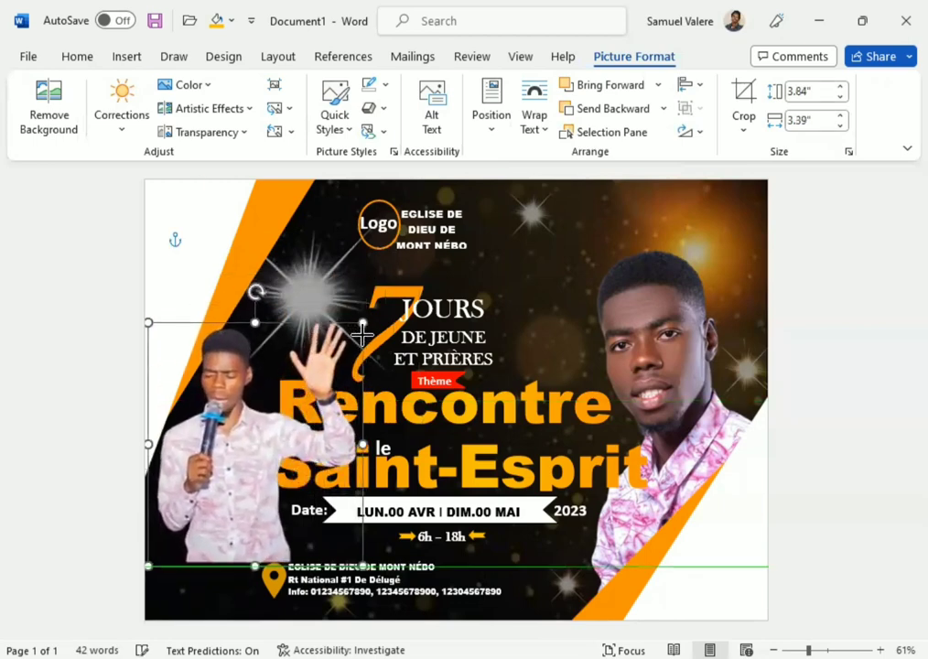
pyautogui.moveTo(348, 342); pyautogui.dragTo(363, 323)
pyautogui.moveTo(236, 461)
pyautogui.mouseDown()
pyautogui.moveTo(231, 502)
pyautogui.moveTo(216, 516)
pyautogui.mouseUp()
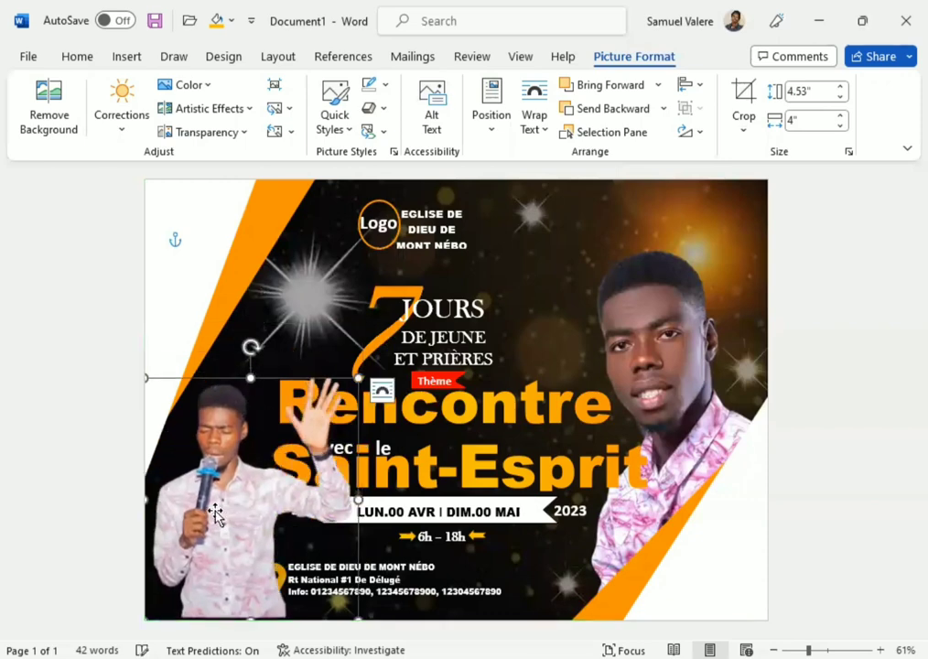
pyautogui.press('Left')
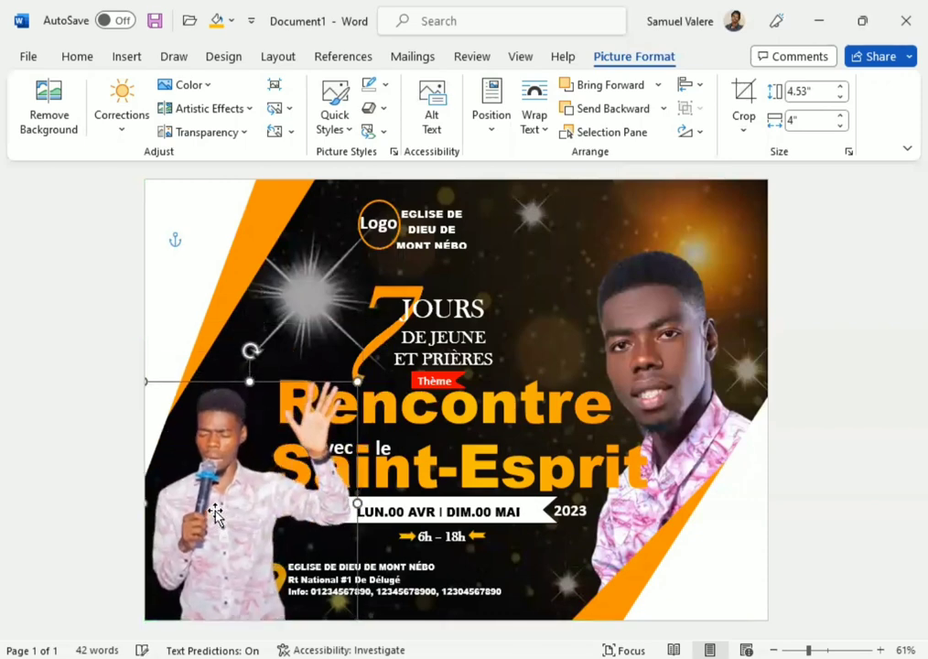
pyautogui.press('Left')
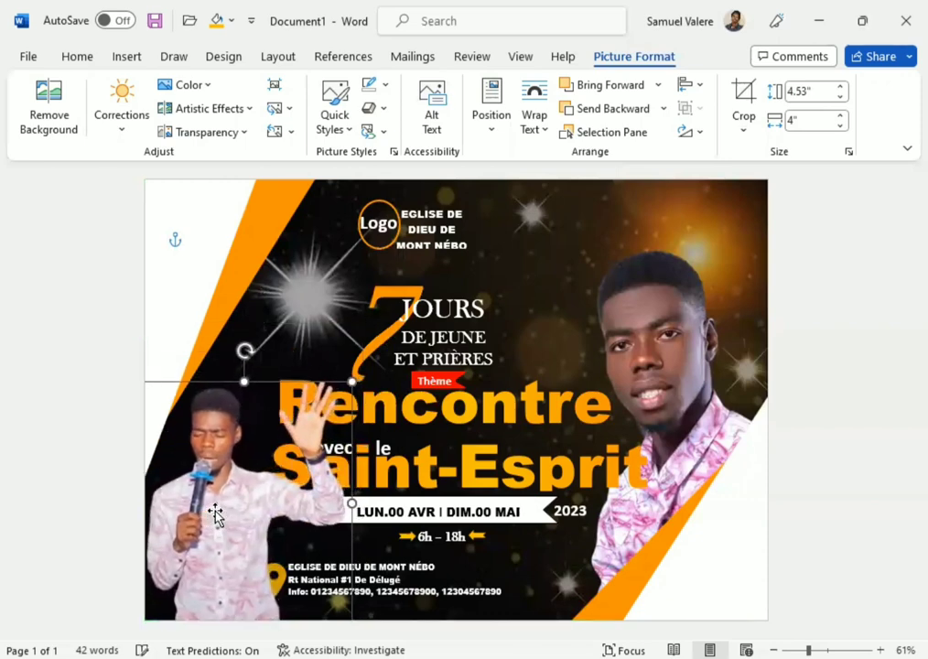
pyautogui.press('Right')
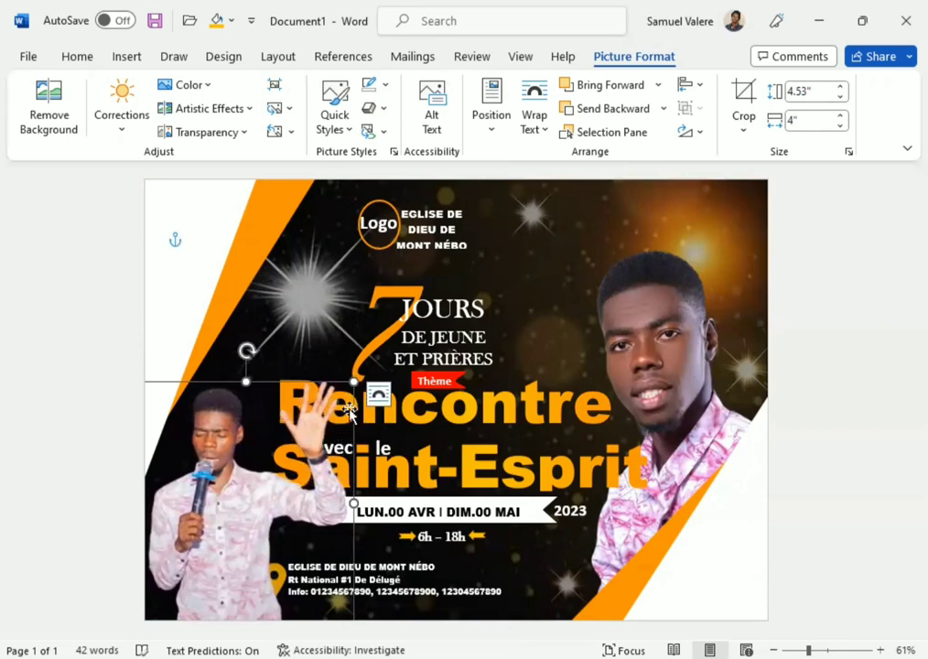
# Enlarge the photo to 4.97" × 4.39" and send it back two layers behind the title.
pyautogui.moveTo(356, 379); pyautogui.dragTo(375, 357)
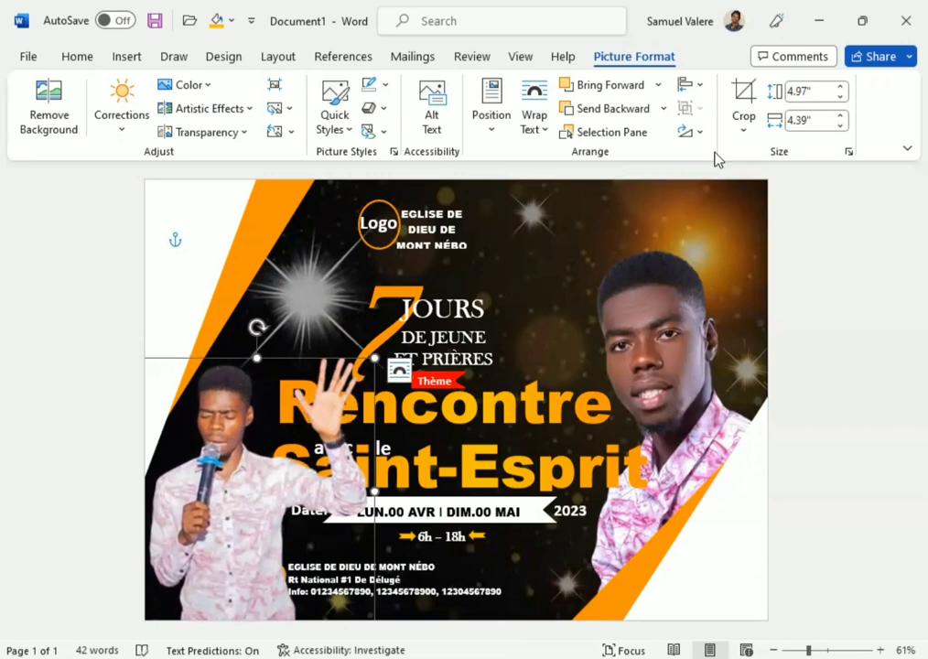
pyautogui.click(603, 112)
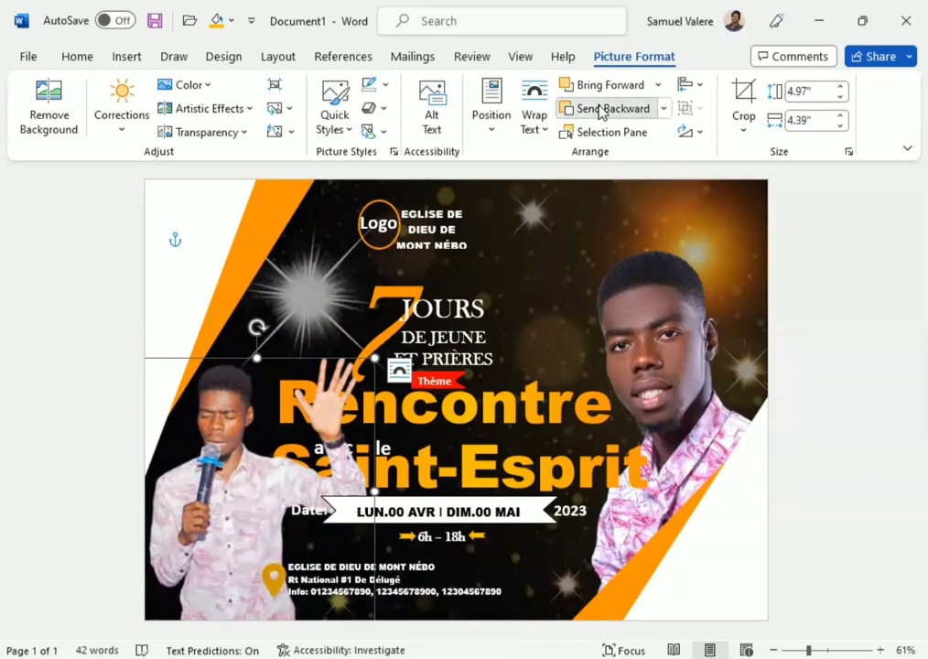
pyautogui.click(603, 112)
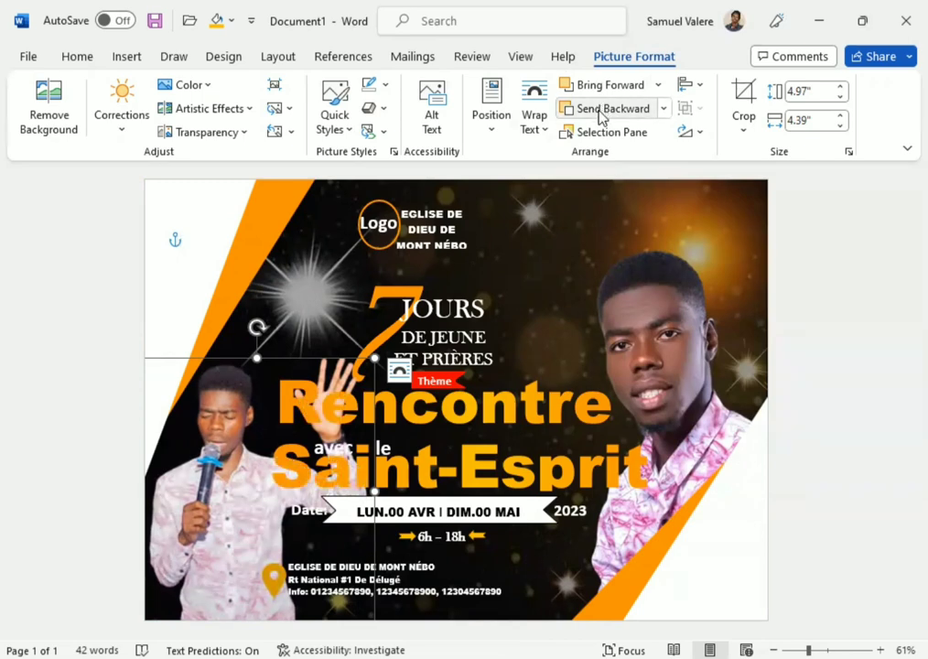
# Raise the preacher photo's transparency to 65% in the Format Picture pane.
pyautogui.click(242, 131)
pyautogui.click(263, 228)
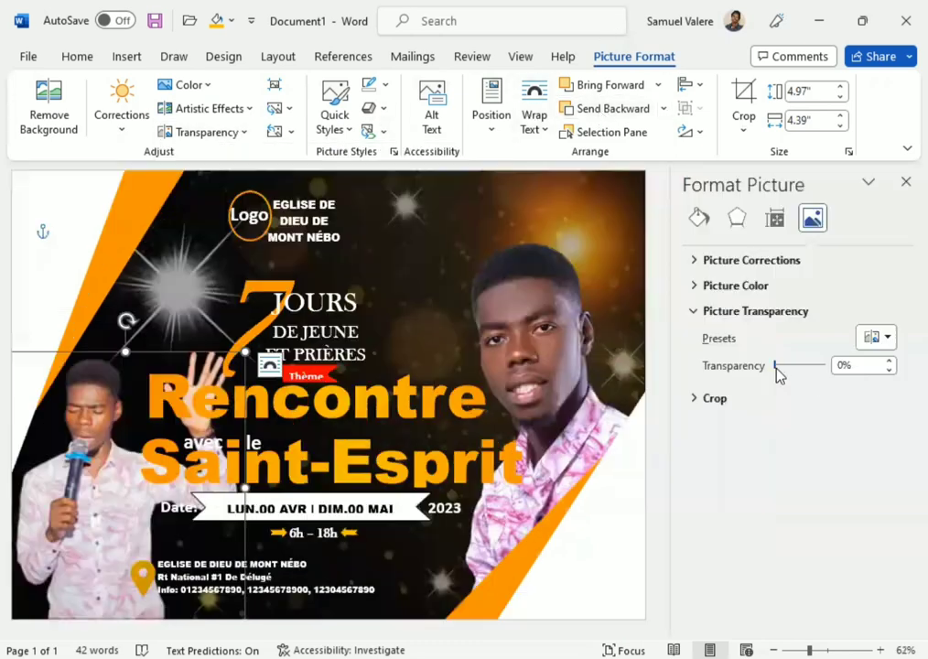
pyautogui.moveTo(774, 366); pyautogui.dragTo(808, 377)
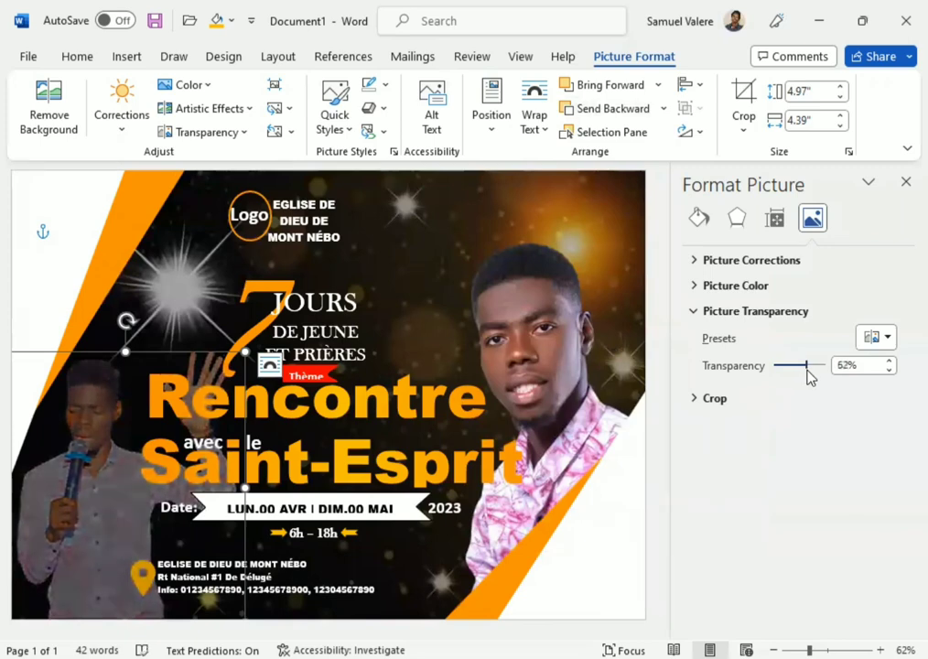
pyautogui.doubleClick(891, 362)
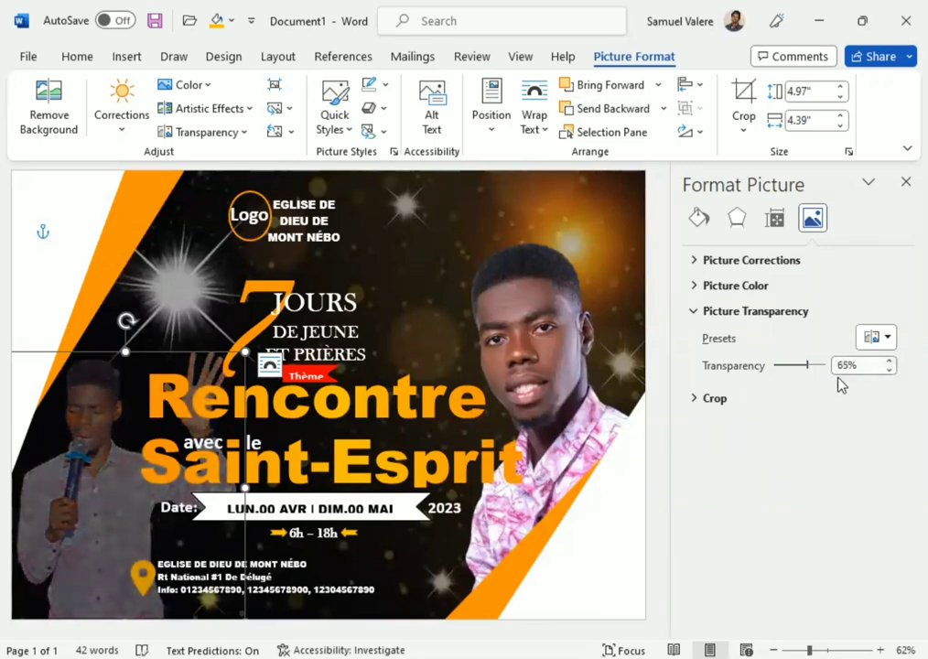